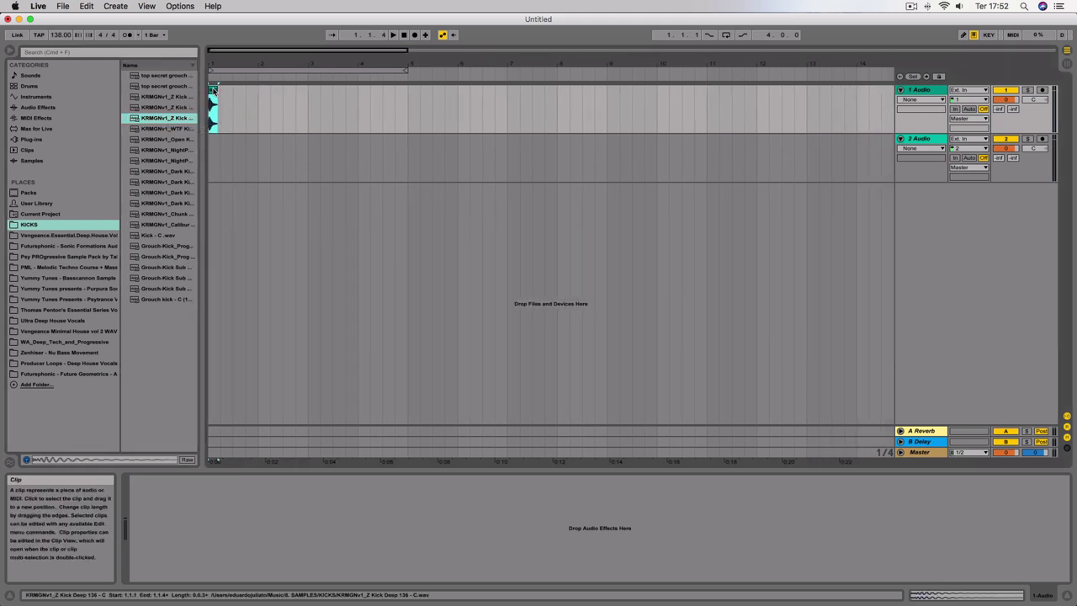
Step: Duplicate the kick clip on the first audio track until one kick sits on every beat of bars 1 to 4
{"action": "mouse_move", "coordinate": [212, 87]}
{"action": "left_mouse_down"}
{"action": "mouse_move", "coordinate": [234, 94]}
{"action": "mouse_move", "coordinate": [210, 93]}
{"action": "left_mouse_up"}
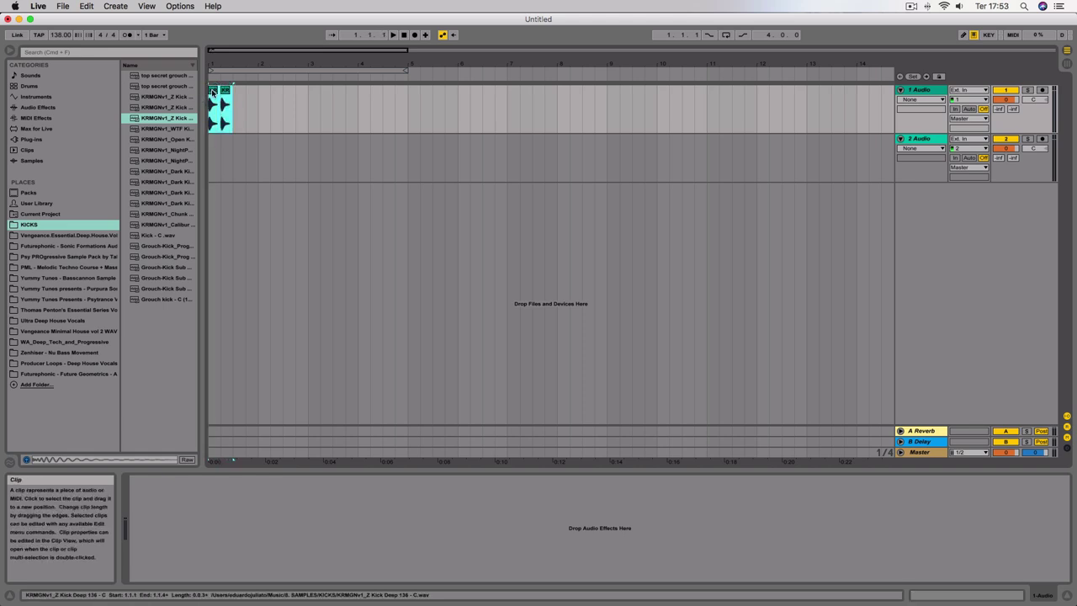
{"action": "key", "text": "super+d"}
{"action": "left_click", "coordinate": [259, 91]}
{"action": "left_click_drag", "start_coordinate": [258, 92], "coordinate": [210, 92]}
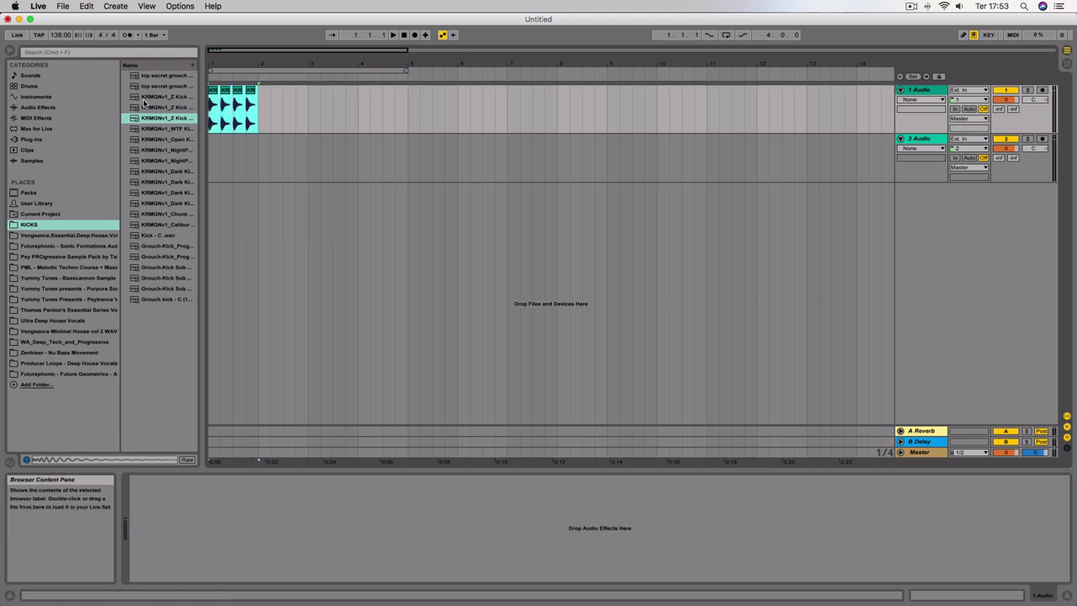
{"action": "key", "text": "super+d"}
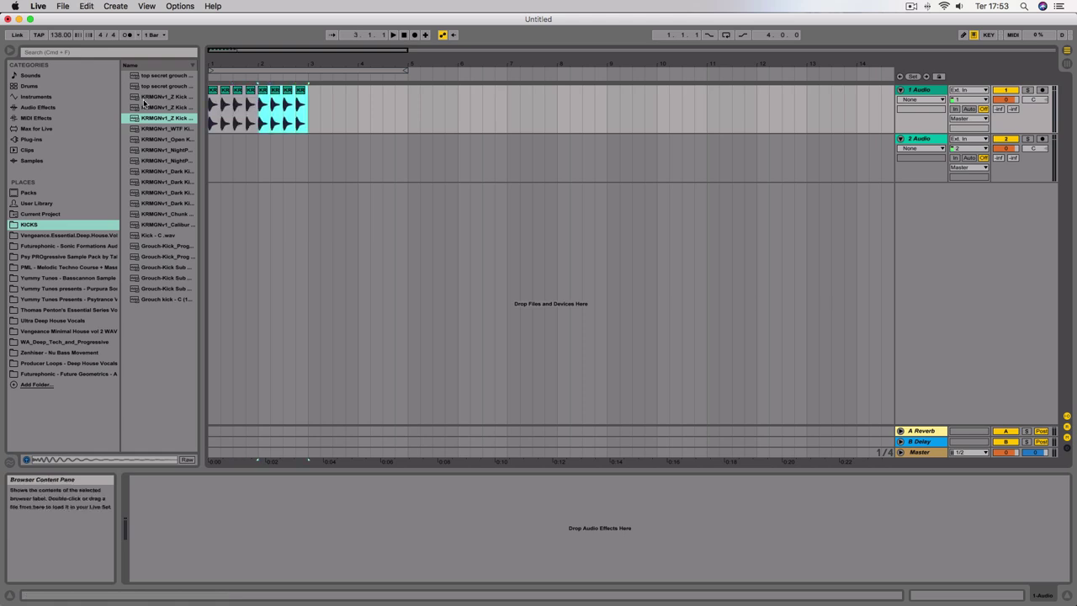
{"action": "key", "text": "super+d"}
{"action": "key", "text": "super+d"}
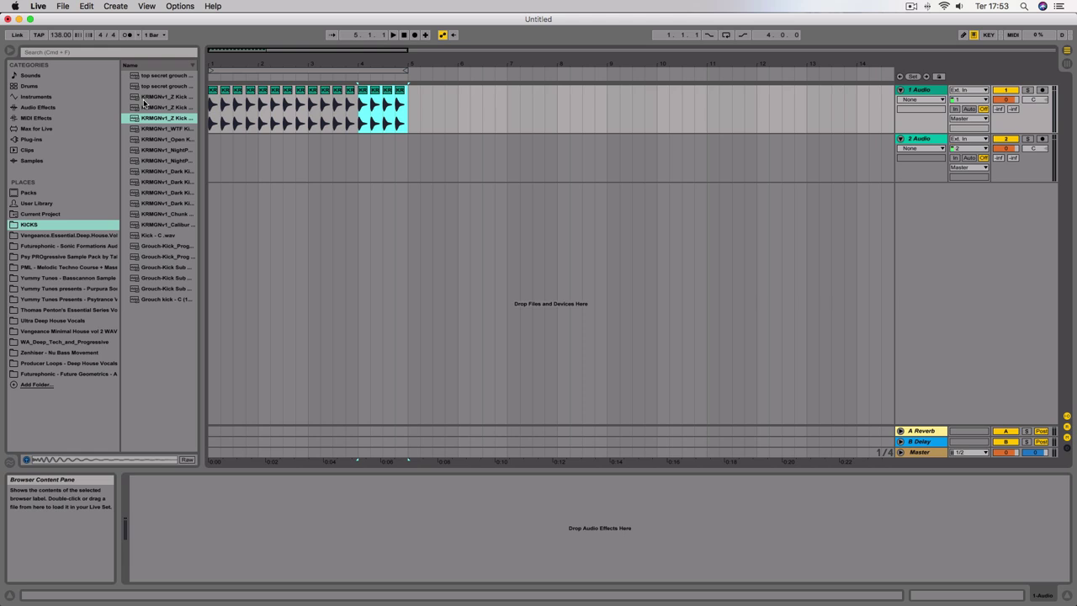
Step: Look over the row of kick clips across the four bars, from the first clip to the last
{"action": "left_click", "coordinate": [407, 94]}
{"action": "left_click_drag", "start_coordinate": [406, 94], "coordinate": [210, 94]}
{"action": "left_click", "coordinate": [212, 90]}
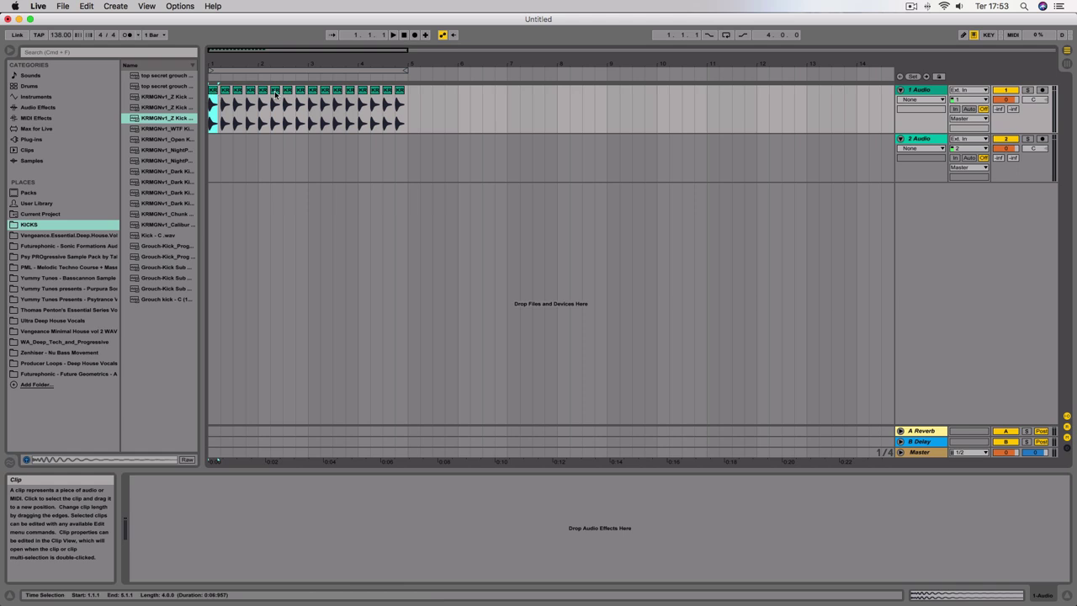
{"action": "left_click_drag", "start_coordinate": [411, 96], "coordinate": [173, 106]}
{"action": "left_click_drag", "start_coordinate": [427, 67], "coordinate": [439, 126]}
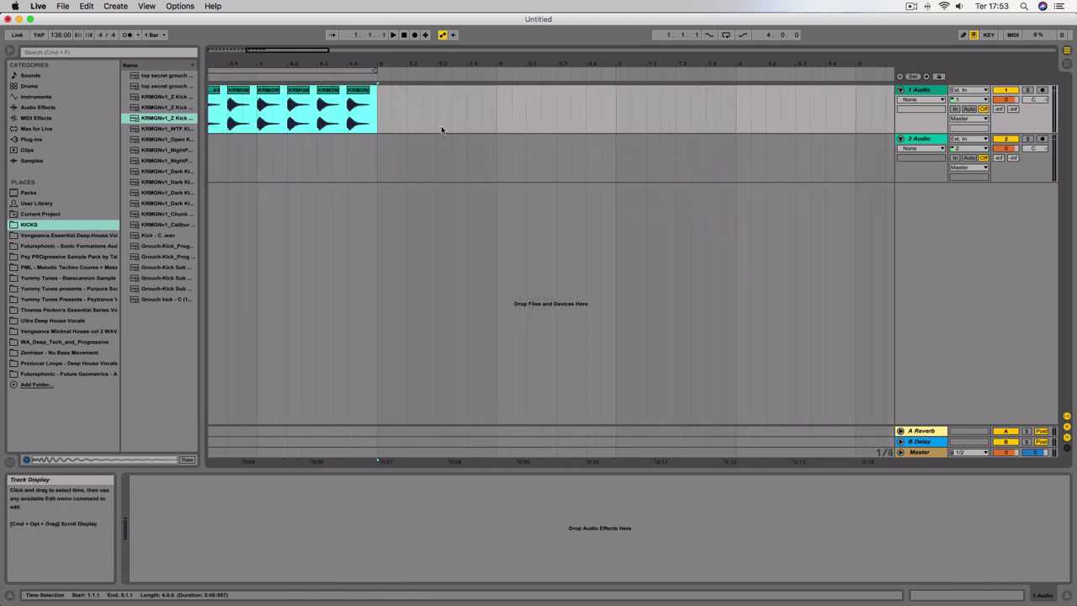
{"action": "scroll", "coordinate": [444, 126], "scroll_direction": "left", "scroll_amount": 5}
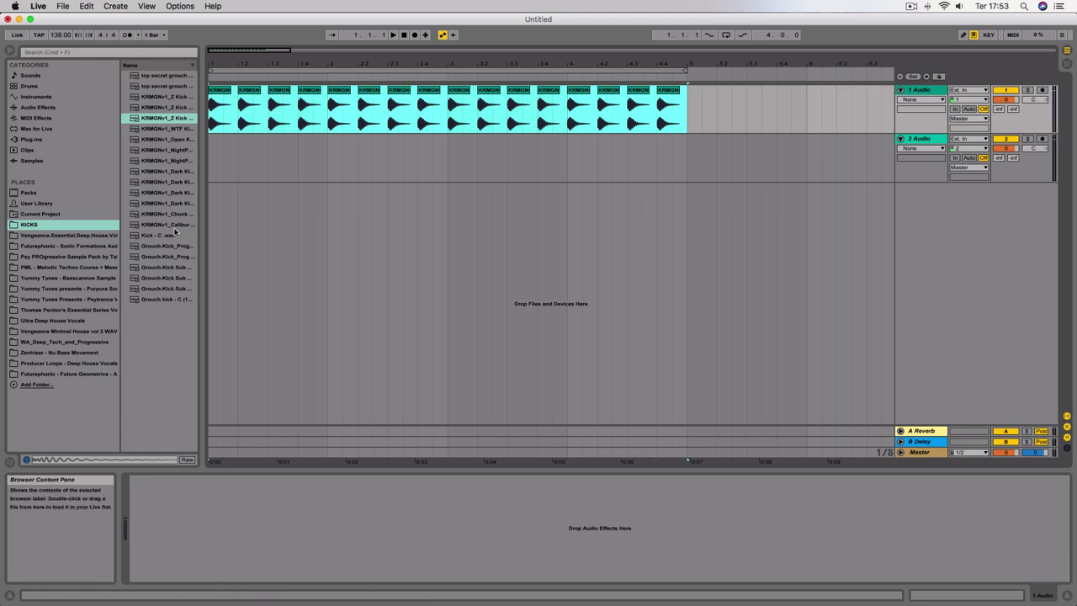
{"action": "left_click", "coordinate": [221, 93]}
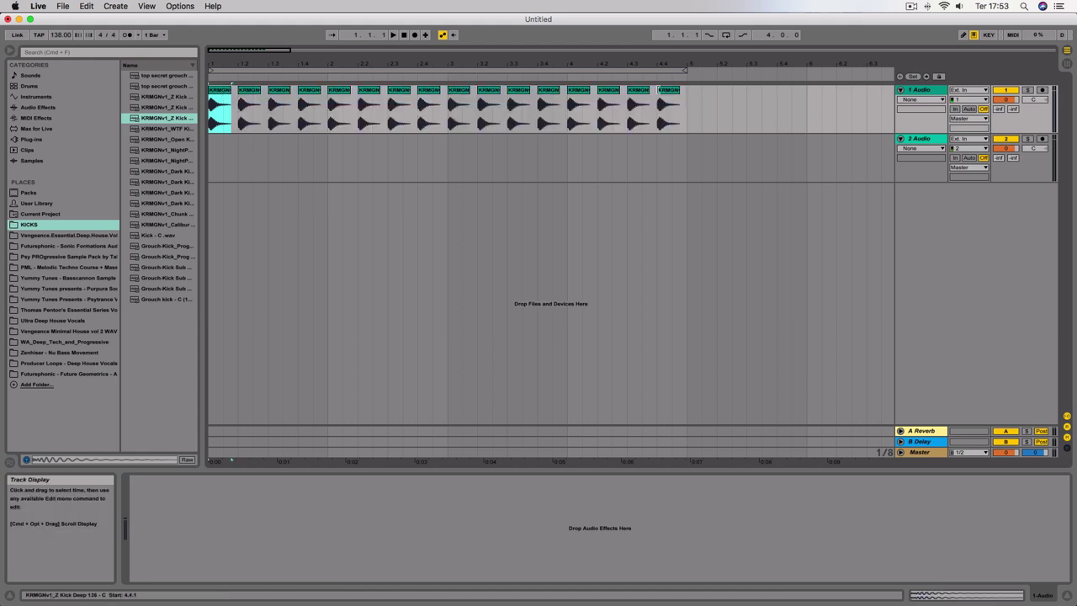
{"action": "left_click", "coordinate": [669, 94]}
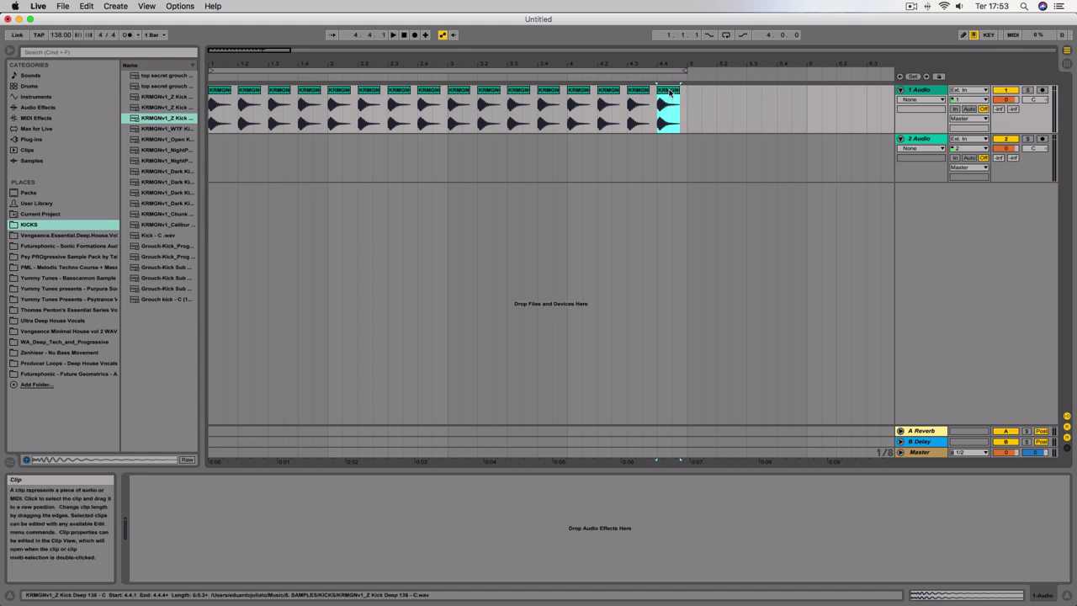
Step: Check the project tempo and read the full file names of the kick samples in the browser
{"action": "left_click", "coordinate": [54, 37]}
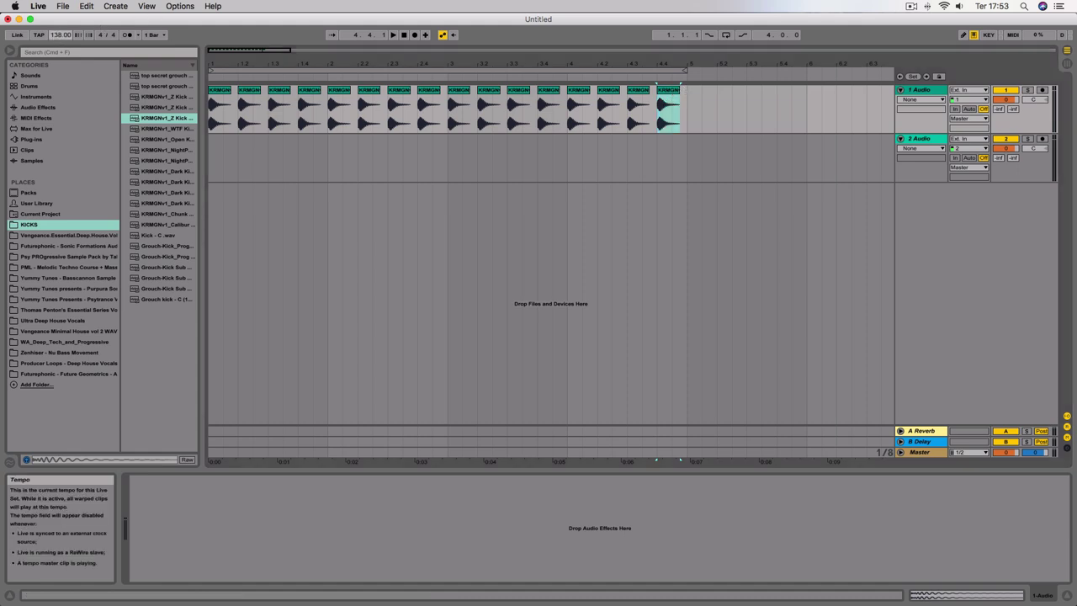
{"action": "left_click", "coordinate": [210, 105]}
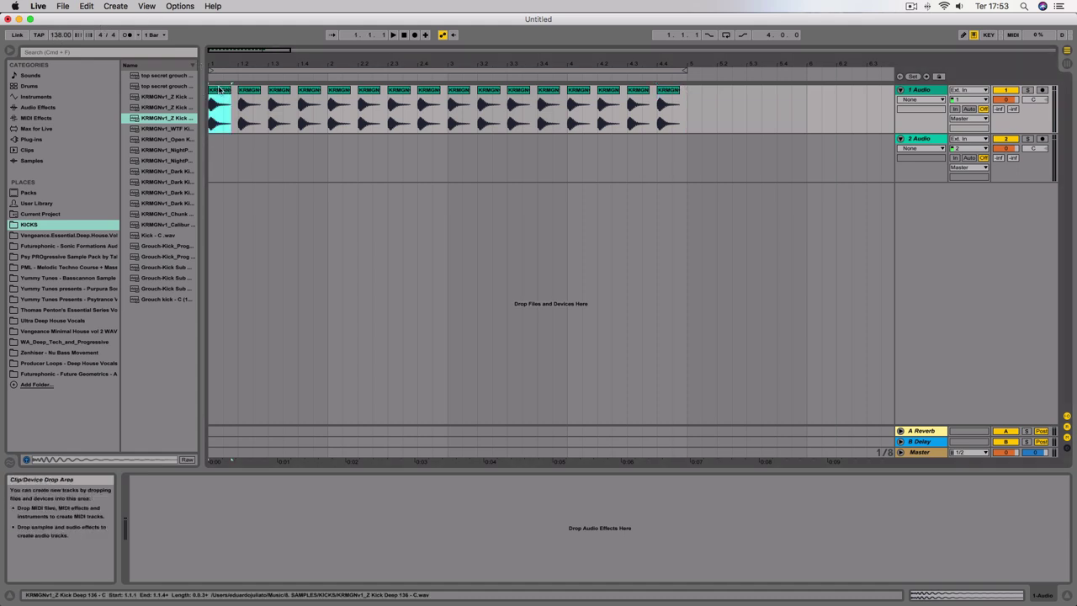
{"action": "left_click_drag", "start_coordinate": [206, 105], "coordinate": [311, 114]}
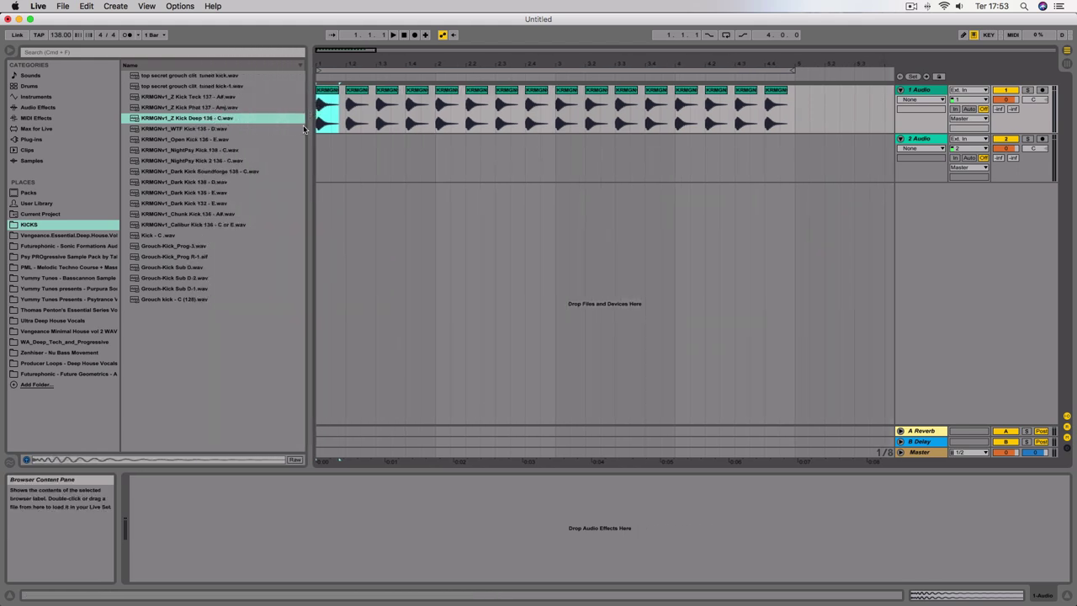
{"action": "left_click_drag", "start_coordinate": [305, 126], "coordinate": [212, 124]}
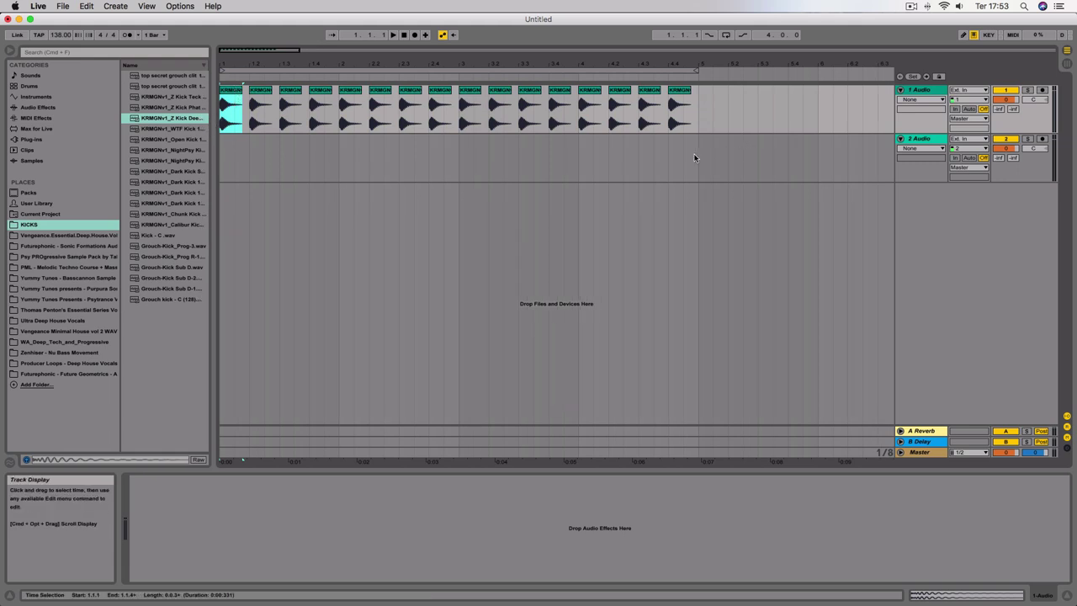
Step: Select bars 1 to 4 on the empty second audio track
{"action": "left_click_drag", "start_coordinate": [694, 158], "coordinate": [220, 158]}
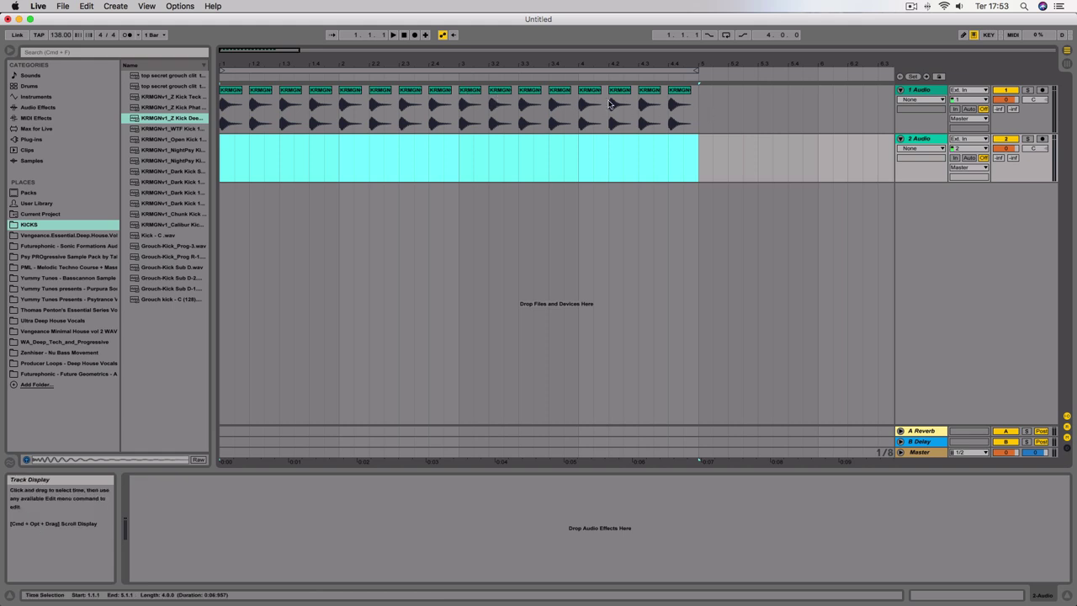
{"action": "left_click", "coordinate": [699, 88]}
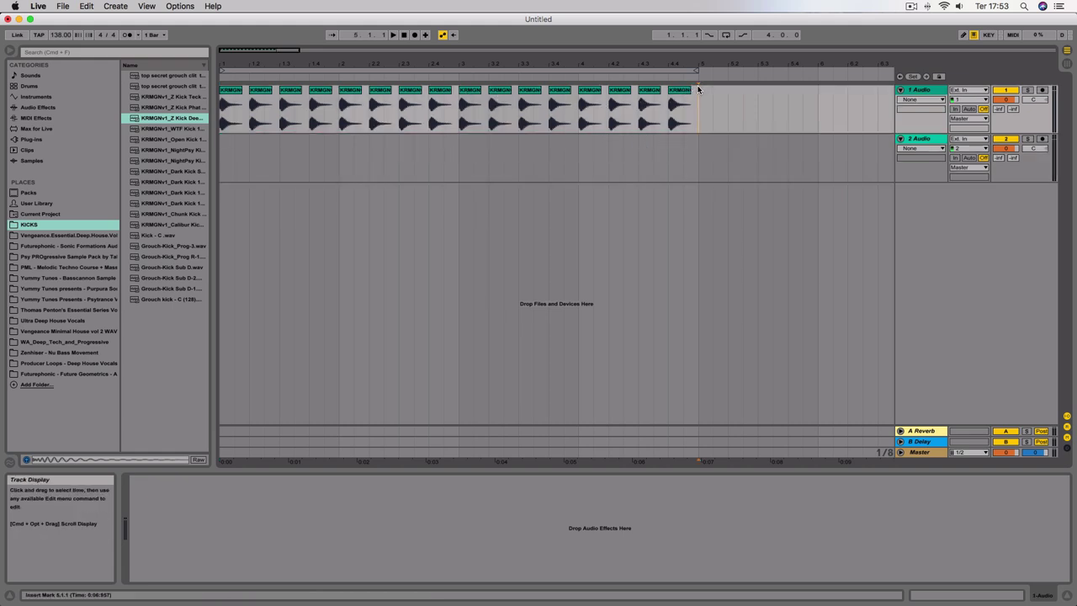
{"action": "left_click_drag", "start_coordinate": [698, 148], "coordinate": [101, 153]}
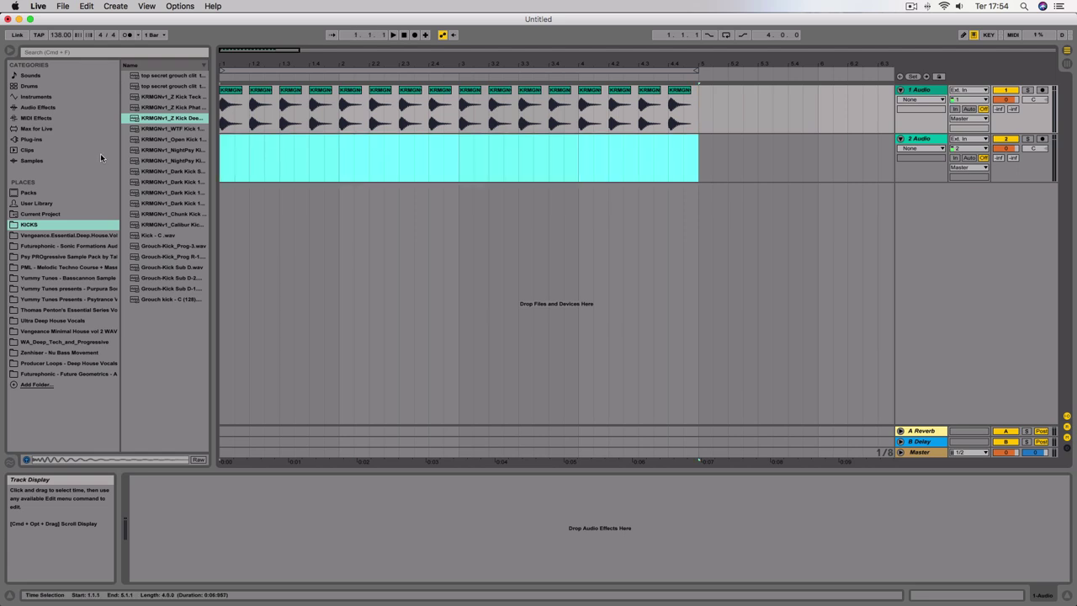
{"action": "right_click", "coordinate": [284, 154]}
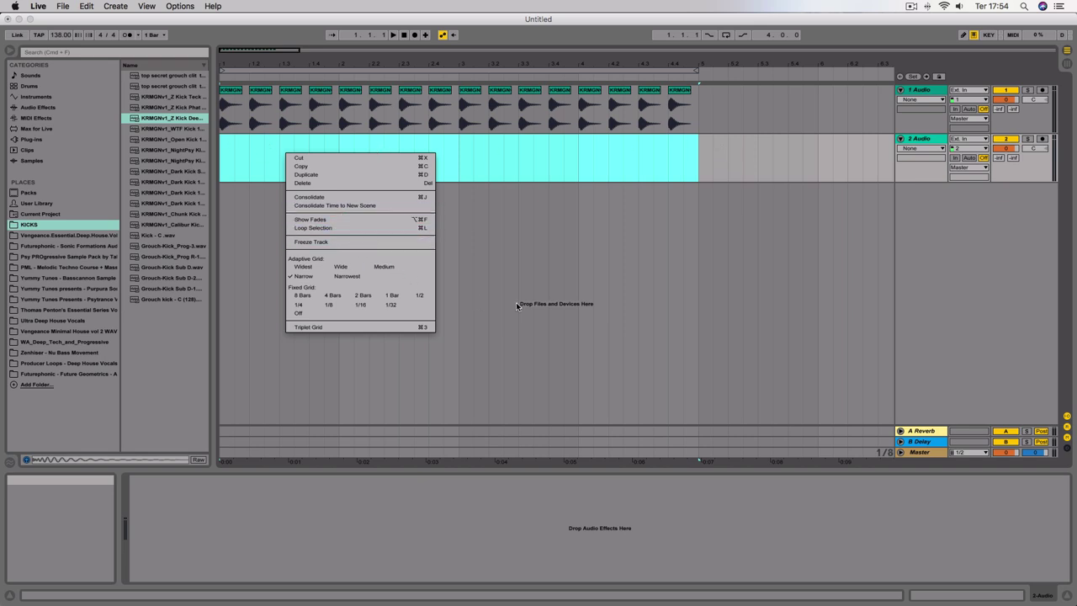
{"action": "left_click", "coordinate": [840, 215]}
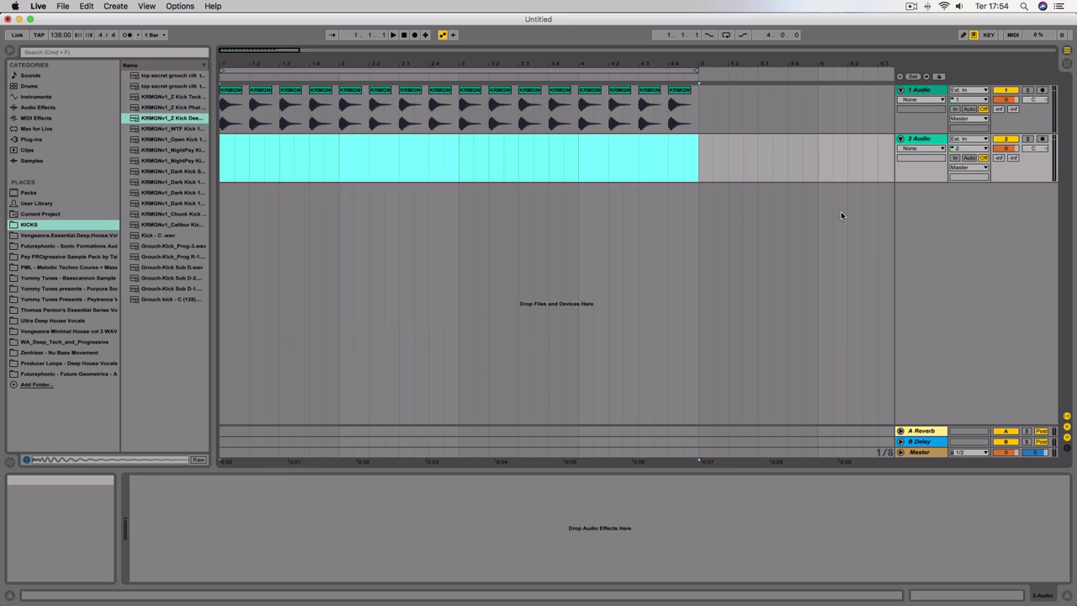
Step: Insert a MIDI track below the audio tracks and delete the empty 2 Audio track
{"action": "left_click", "coordinate": [917, 212]}
{"action": "right_click", "coordinate": [912, 200]}
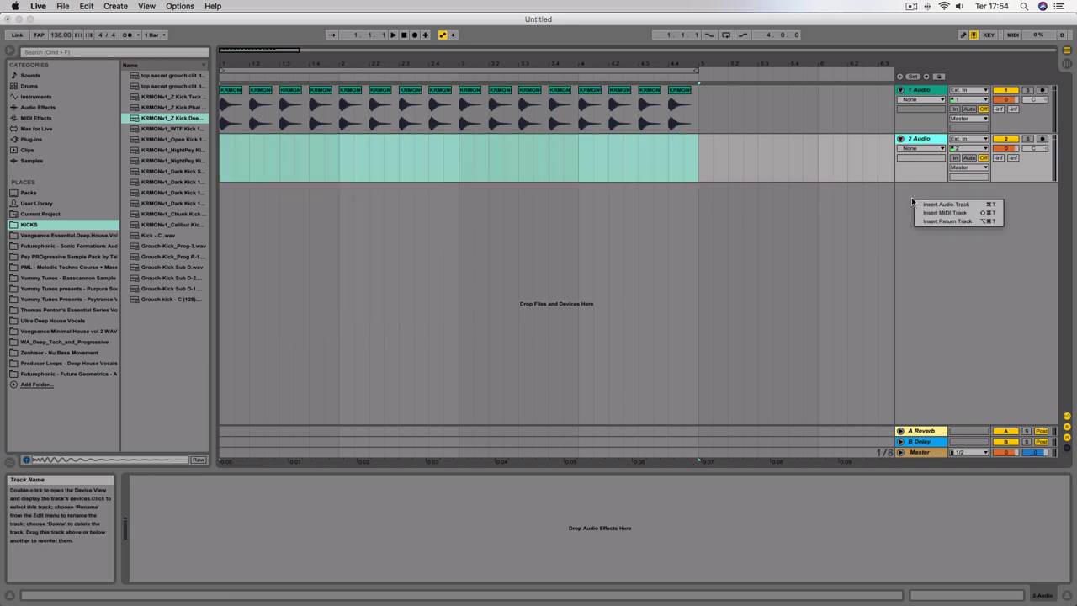
{"action": "left_click", "coordinate": [956, 214]}
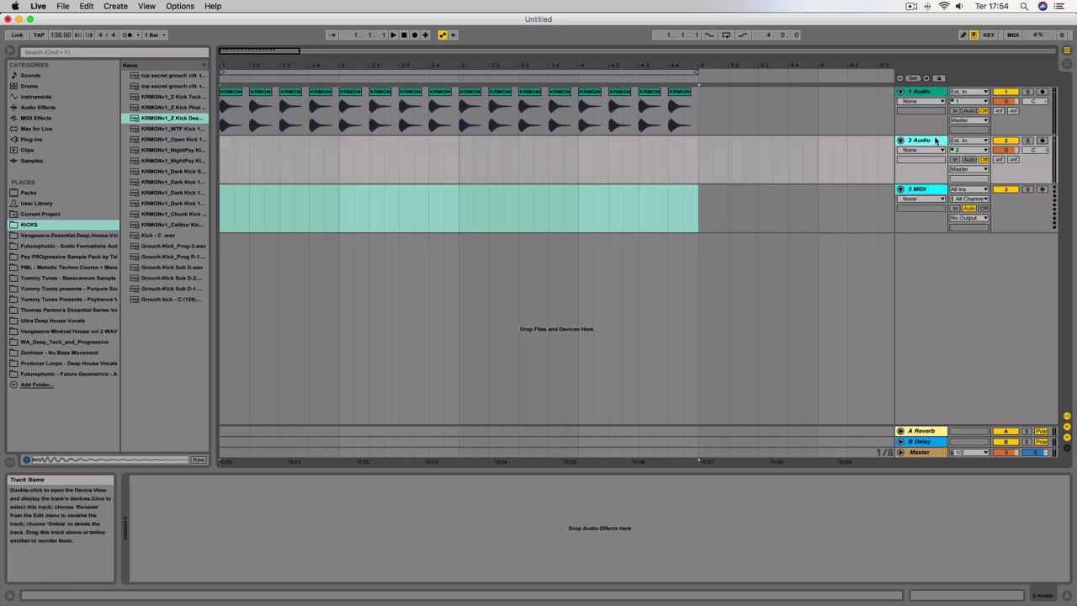
{"action": "key", "text": "Delete"}
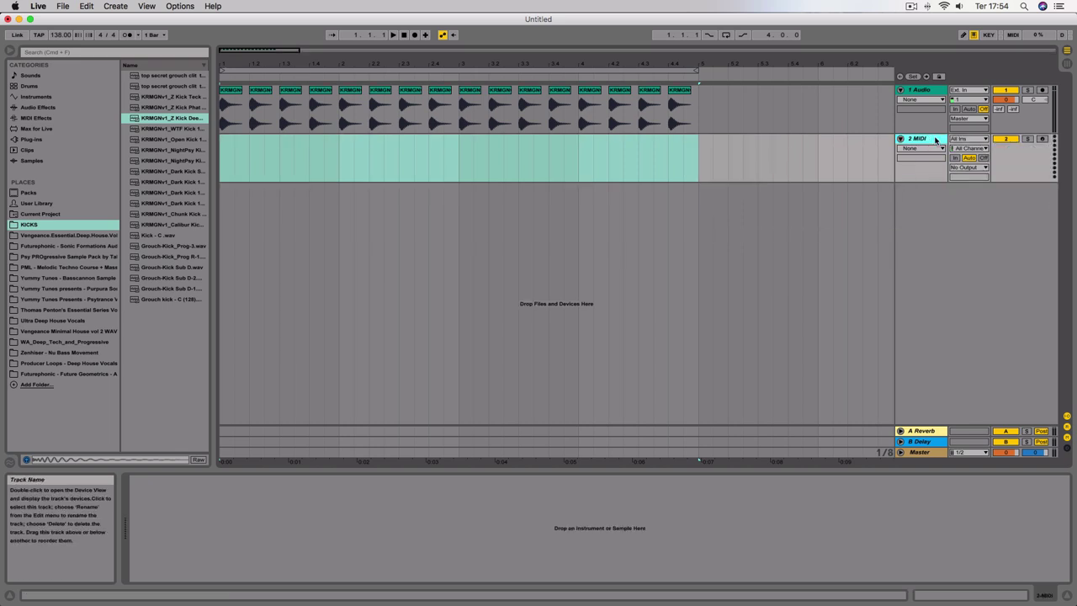
Step: Insert an empty MIDI clip spanning bars 1 to 4 on the MIDI track
{"action": "right_click", "coordinate": [585, 152]}
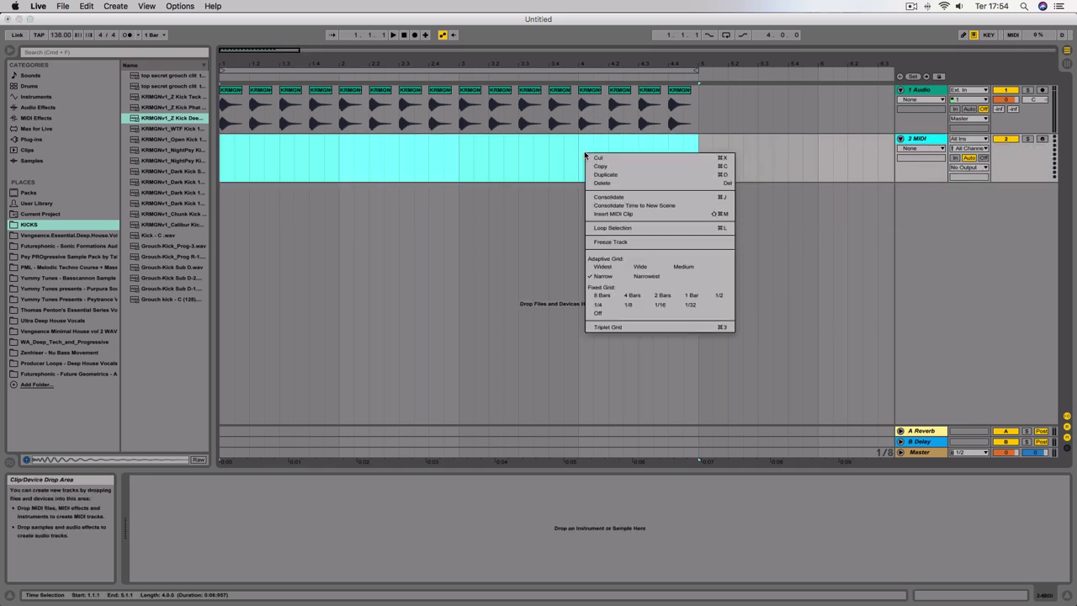
{"action": "left_click", "coordinate": [675, 215]}
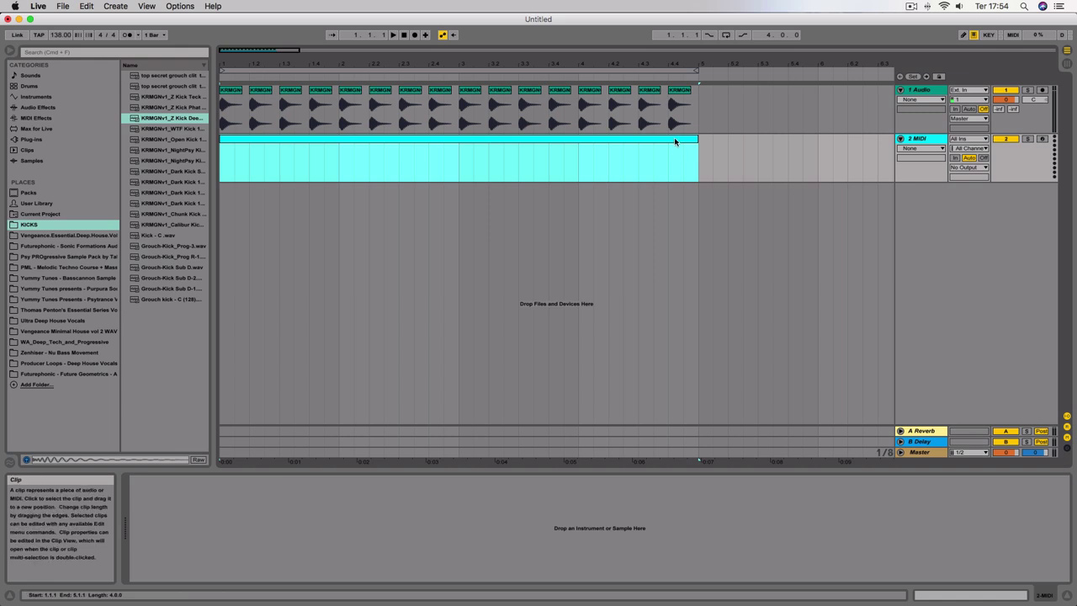
{"action": "left_click", "coordinate": [683, 160]}
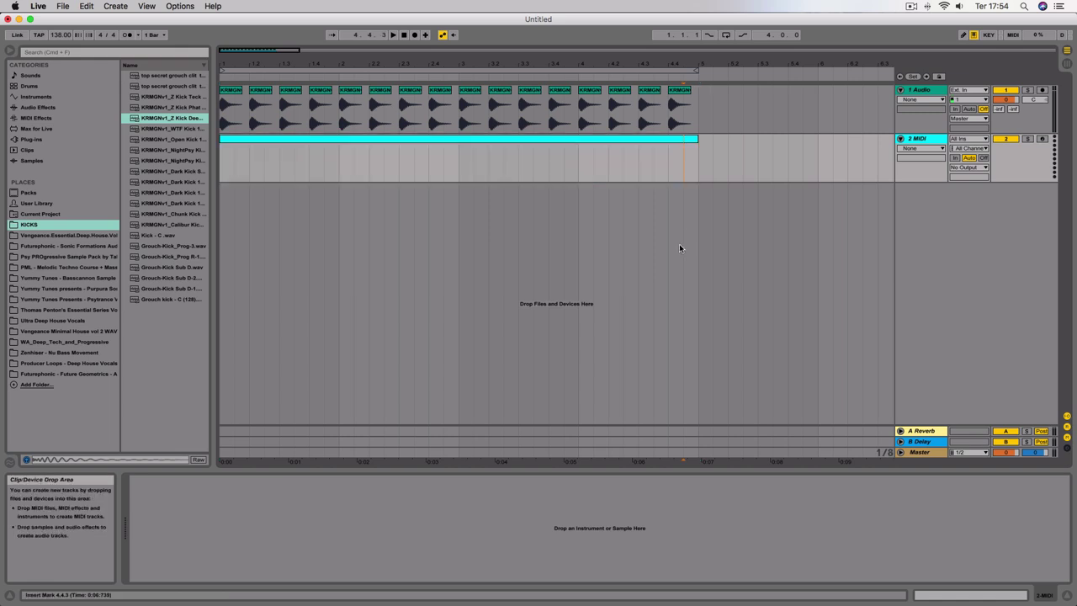
Step: Rename the audio track KICK and the MIDI track BASS
{"action": "left_click", "coordinate": [936, 91]}
{"action": "key", "text": "super+r"}
{"action": "type", "text": "KICK"}
{"action": "key", "text": "Return"}
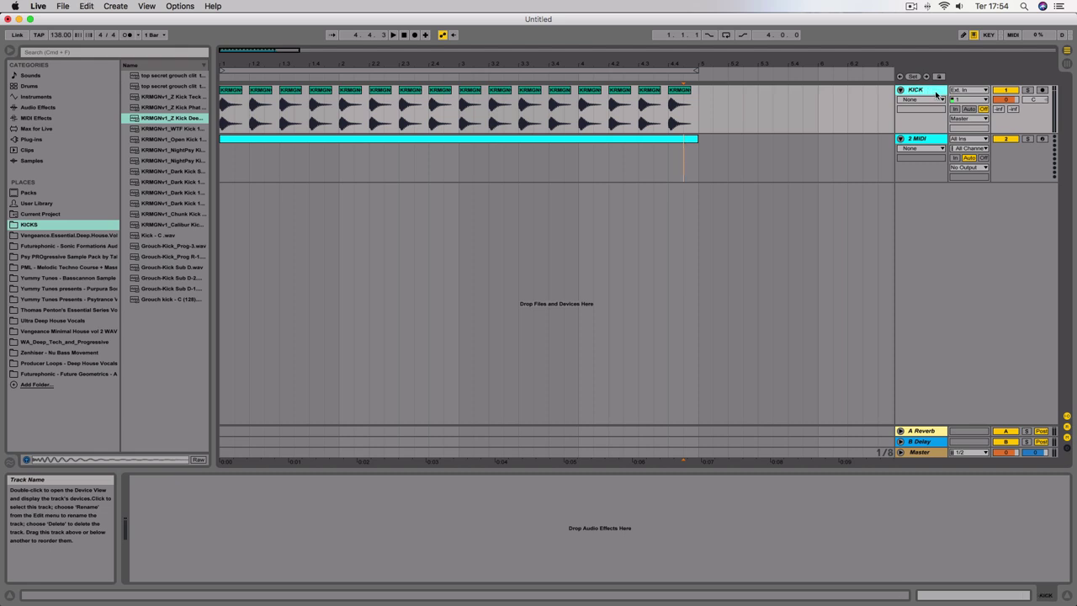
{"action": "left_click", "coordinate": [926, 141]}
{"action": "key", "text": "super+r"}
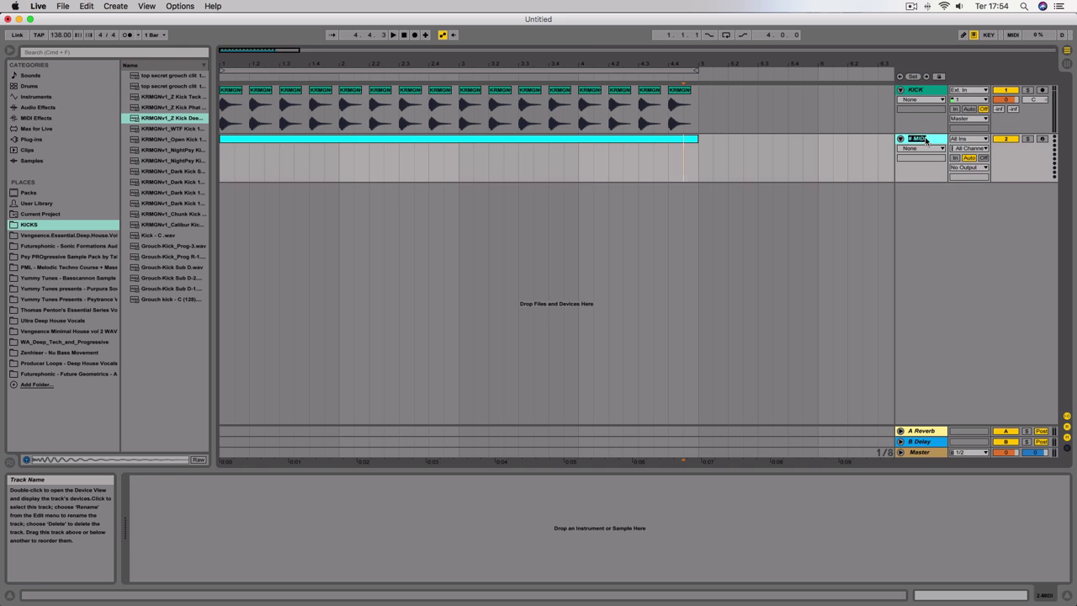
{"action": "type", "text": "BASS"}
{"action": "left_click", "coordinate": [641, 140]}
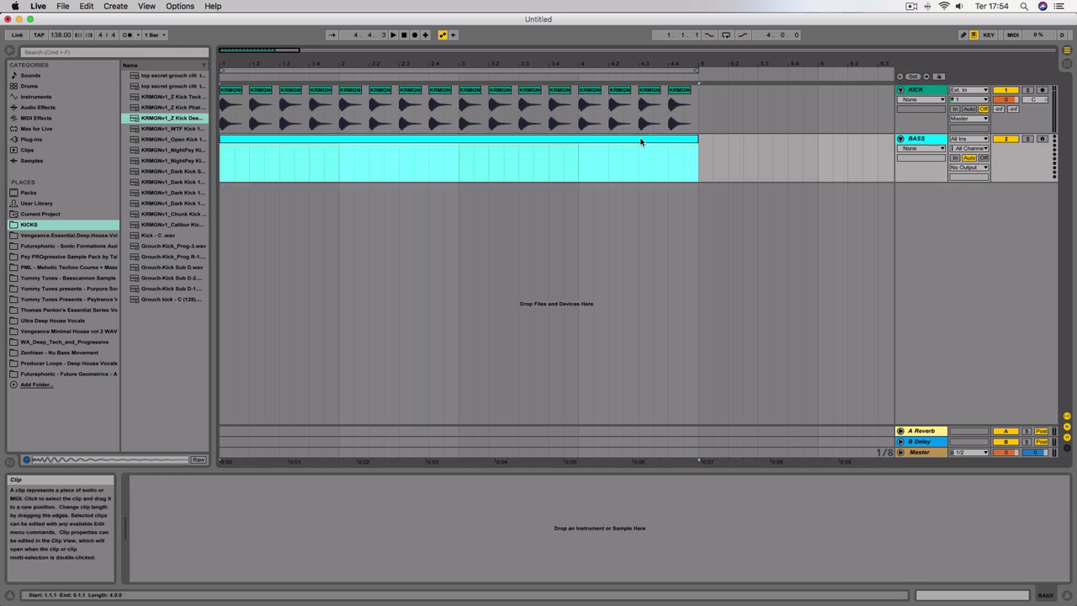
Step: Search the browser for "serum", load the Serum instrument onto the BASS track and close its plug-in window
{"action": "left_click", "coordinate": [130, 54]}
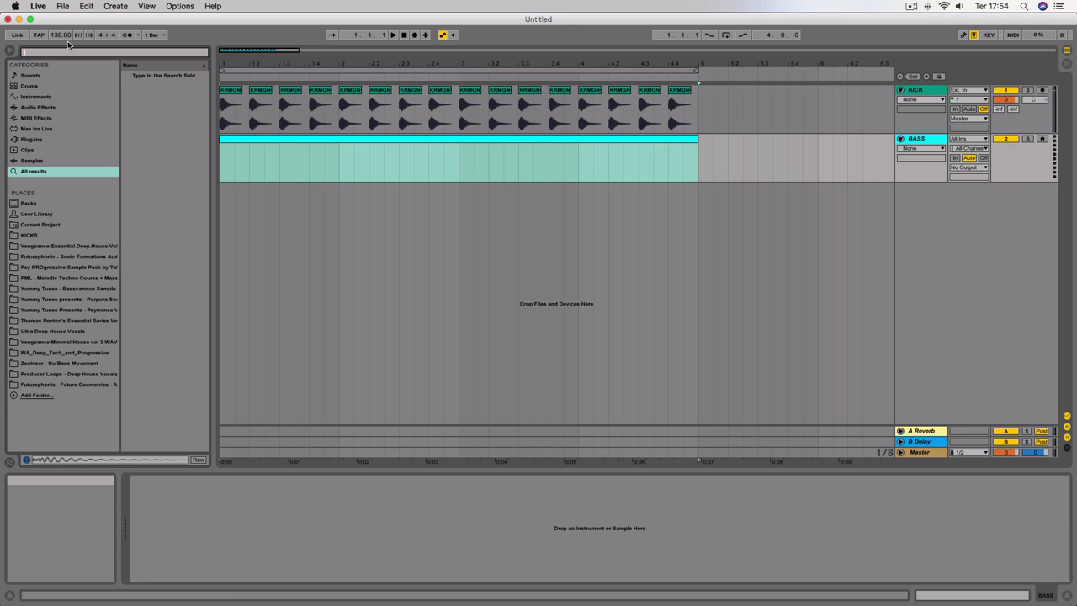
{"action": "type", "text": "serum"}
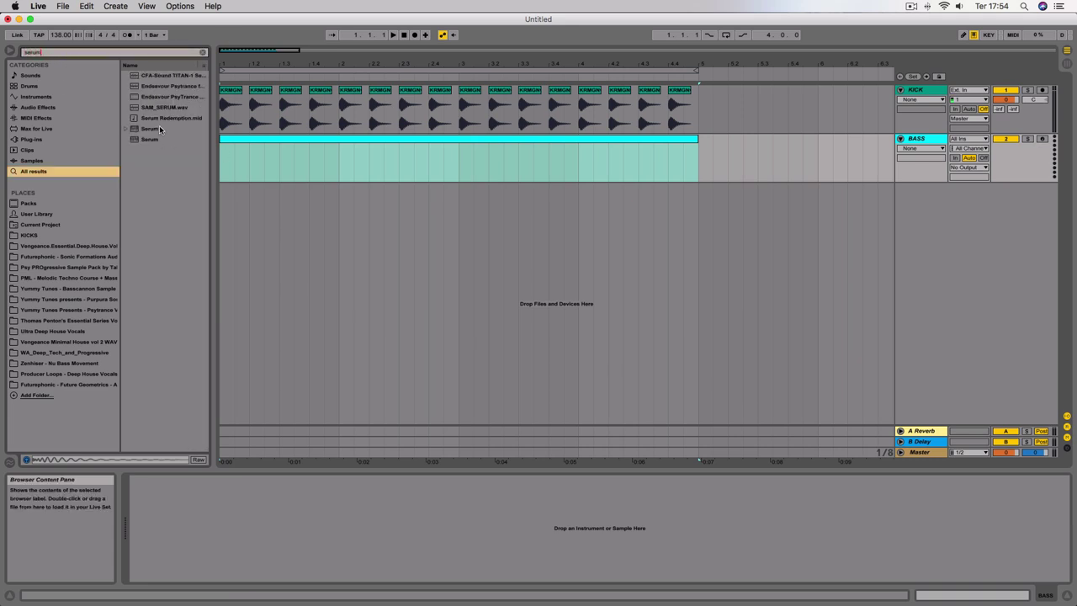
{"action": "left_click", "coordinate": [153, 129]}
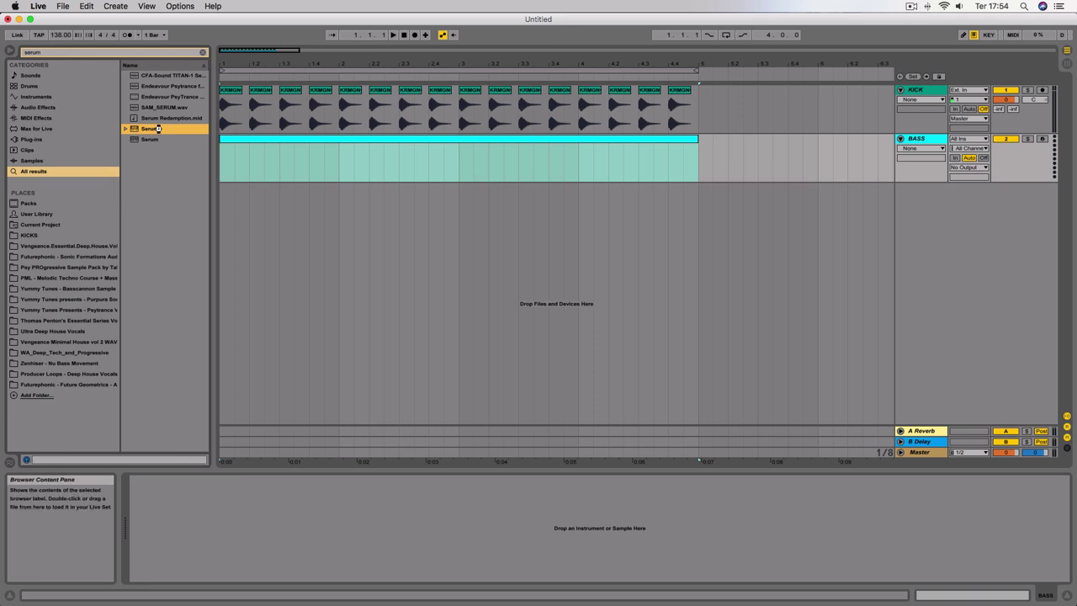
{"action": "double_click", "coordinate": [157, 129]}
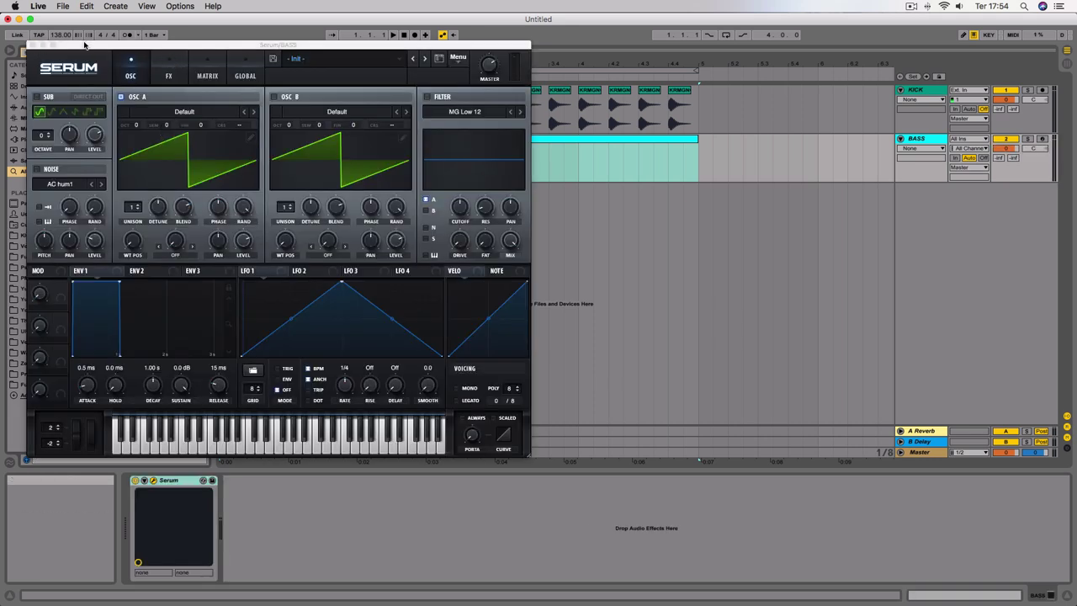
{"action": "left_click_drag", "start_coordinate": [84, 46], "coordinate": [343, 330]}
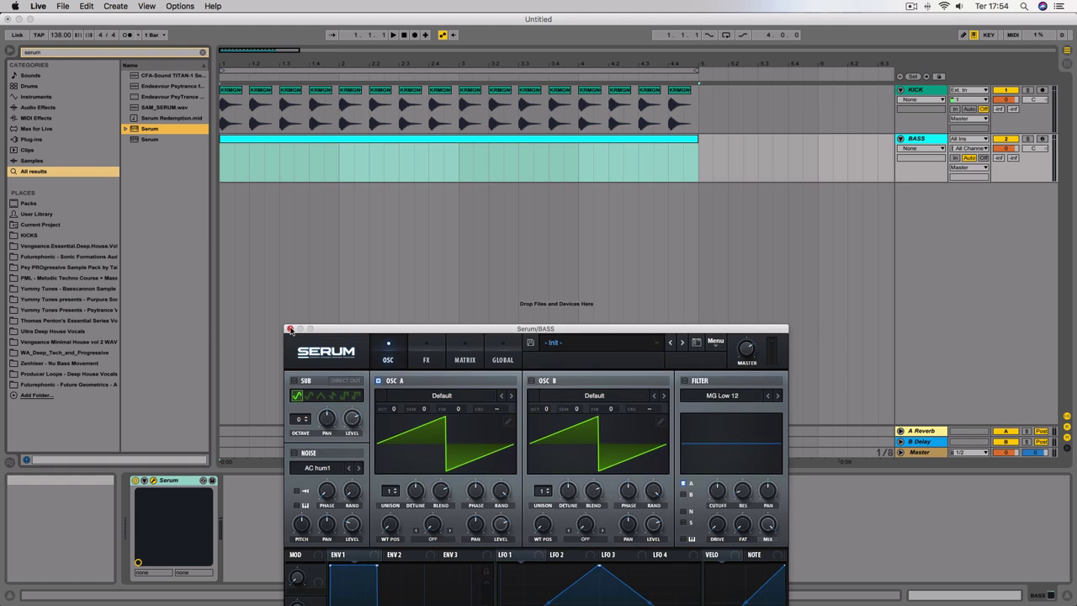
{"action": "left_click", "coordinate": [289, 329]}
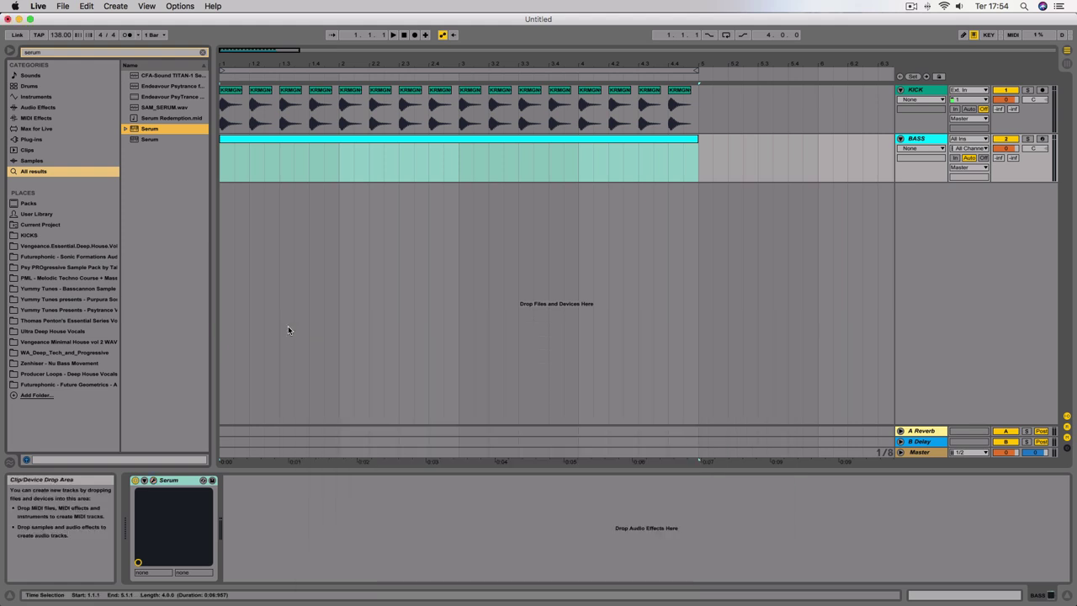
Step: In the BASS clip's enlarged note editor, add three sixteenth C1 notes at 1.1.2, 1.1.3 and 1.1.4
{"action": "double_click", "coordinate": [516, 143]}
{"action": "left_click_drag", "start_coordinate": [462, 356], "coordinate": [481, 186]}
{"action": "double_click", "coordinate": [296, 419]}
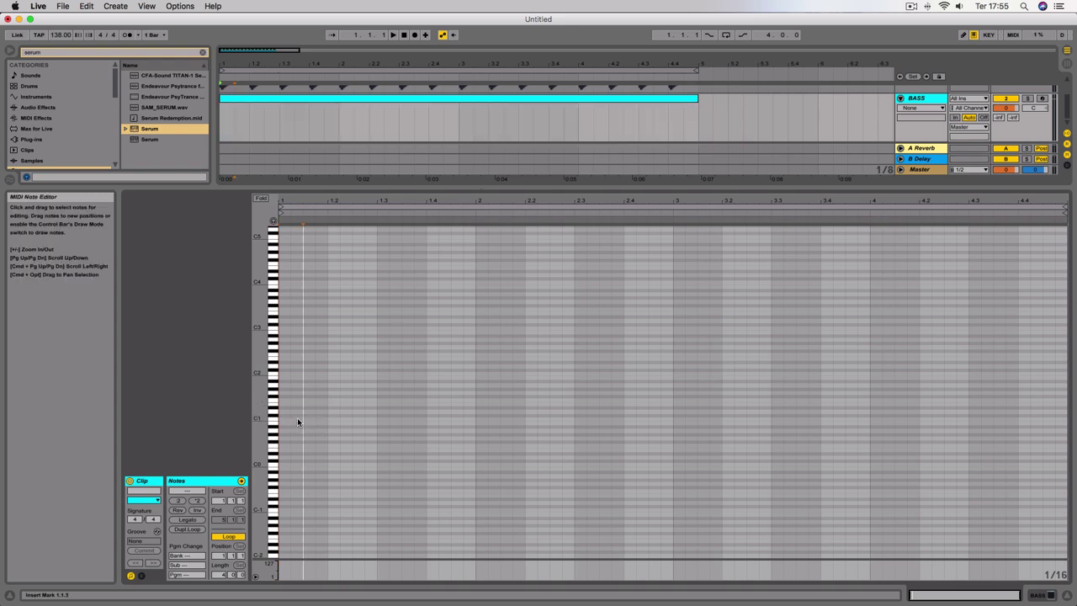
{"action": "double_click", "coordinate": [308, 419]}
{"action": "double_click", "coordinate": [320, 420]}
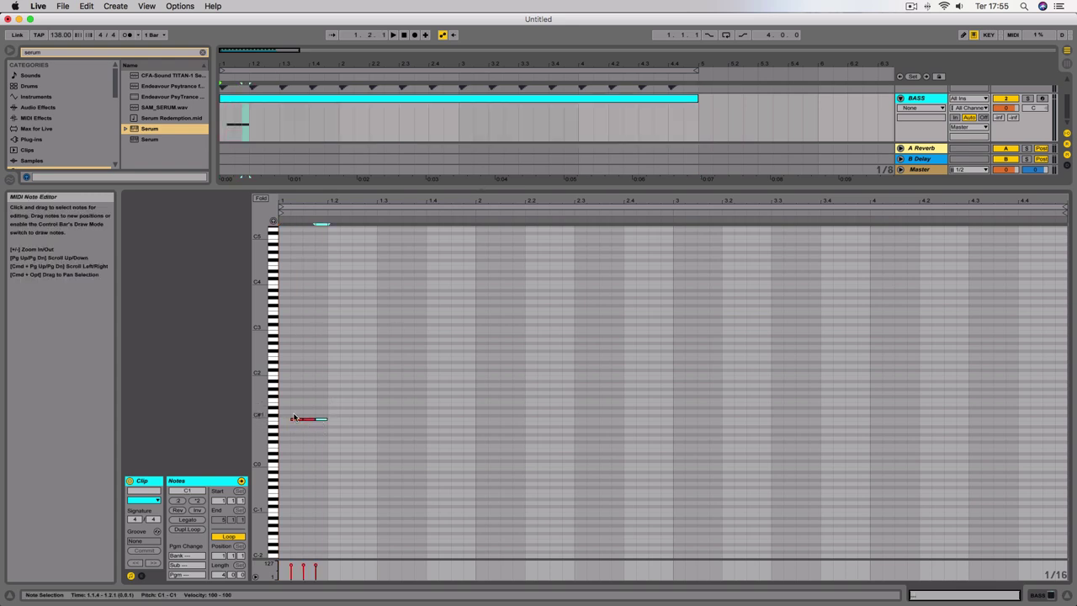
Step: In the BASS clip, add C1 notes: an eighth at 1.2.2 and sixteenths at 1.2.4 and 1.3.2
{"action": "left_click_drag", "start_coordinate": [261, 354], "coordinate": [268, 420]}
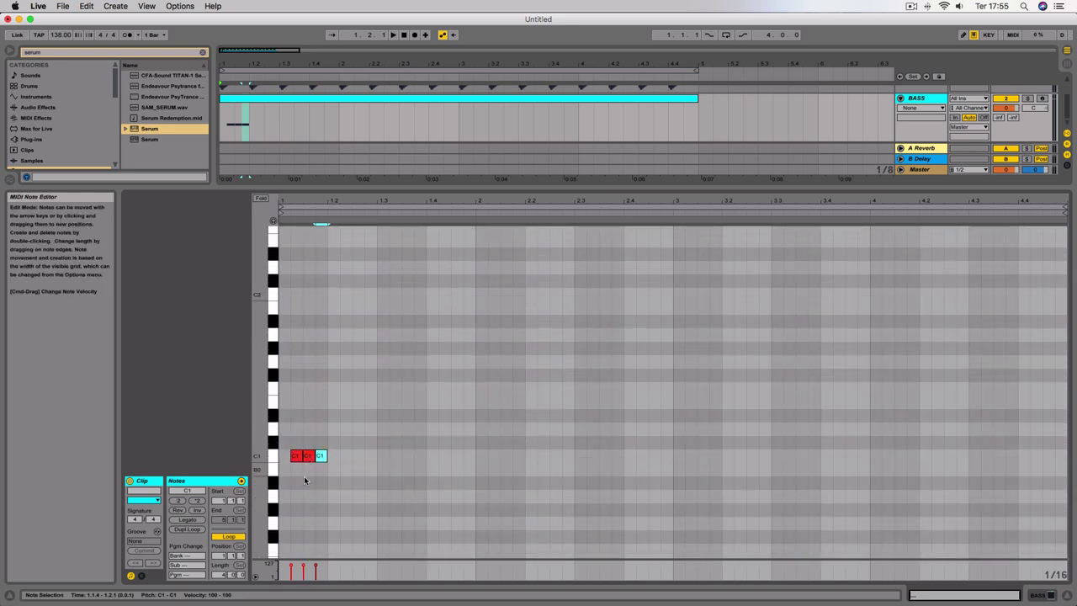
{"action": "key", "text": "space"}
{"action": "key", "text": "space"}
{"action": "double_click", "coordinate": [356, 455]}
{"action": "left_click_drag", "start_coordinate": [365, 455], "coordinate": [374, 455]}
{"action": "double_click", "coordinate": [394, 455]}
{"action": "key", "text": "space"}
{"action": "left_click_drag", "start_coordinate": [372, 456], "coordinate": [359, 459]}
{"action": "double_click", "coordinate": [370, 455]}
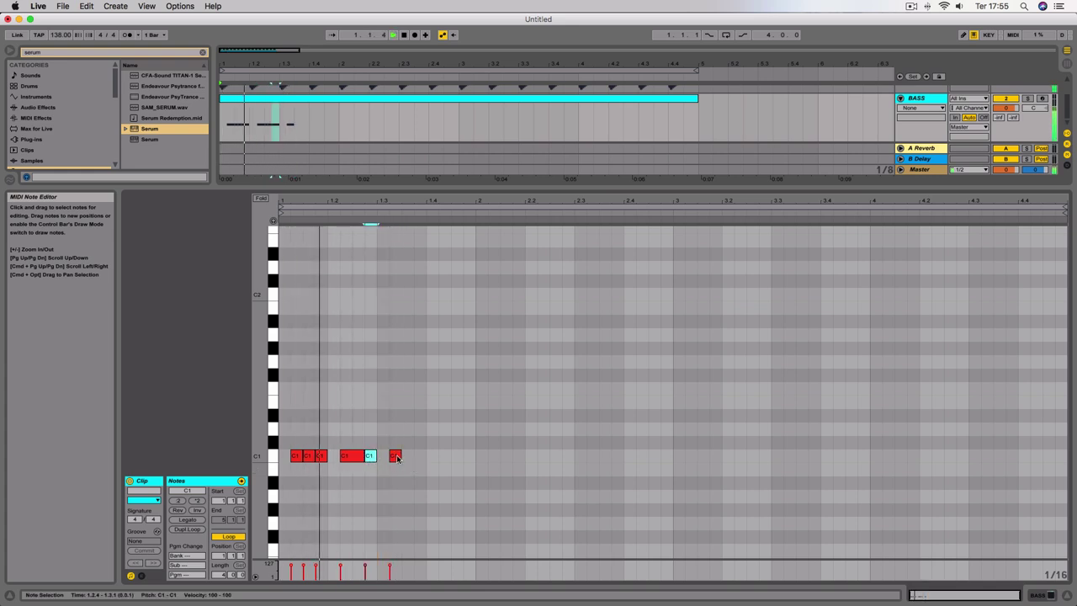
Step: Make the beat 3 note run from 1.3.1 to 1.3.4 and add a sixteenth C1 note at 1.3.4
{"action": "left_click", "coordinate": [396, 456]}
{"action": "left_click_drag", "start_coordinate": [396, 456], "coordinate": [413, 456]}
{"action": "key", "text": "space"}
{"action": "key", "text": "space"}
{"action": "key", "text": "space"}
{"action": "double_click", "coordinate": [419, 458]}
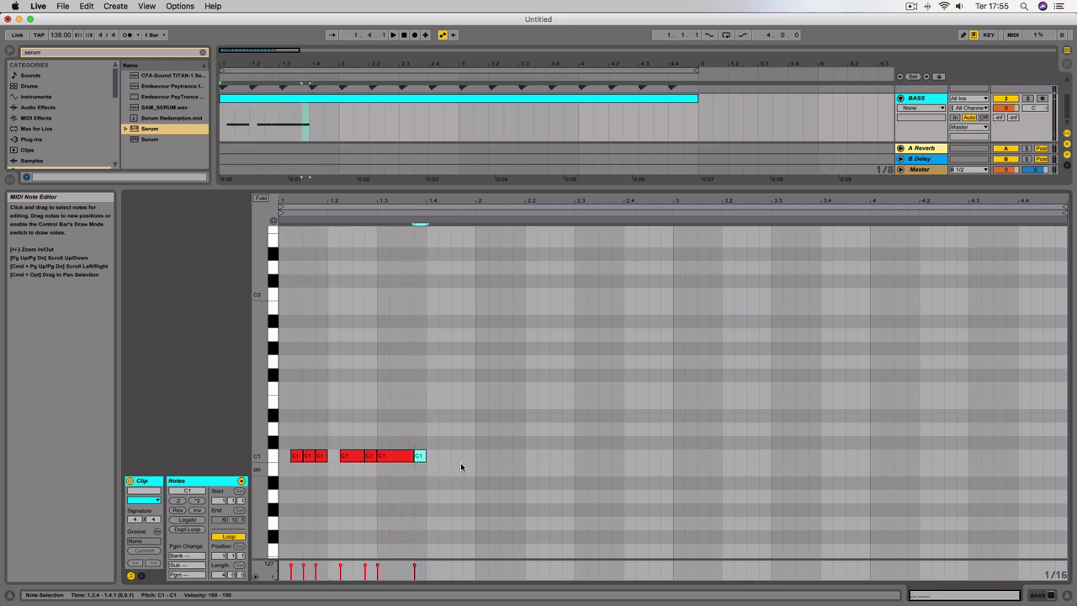
Step: Add an eighth C1 note at 1.4.3 and play back the one-bar bass line
{"action": "double_click", "coordinate": [457, 456]}
{"action": "left_click_drag", "start_coordinate": [463, 457], "coordinate": [473, 456]}
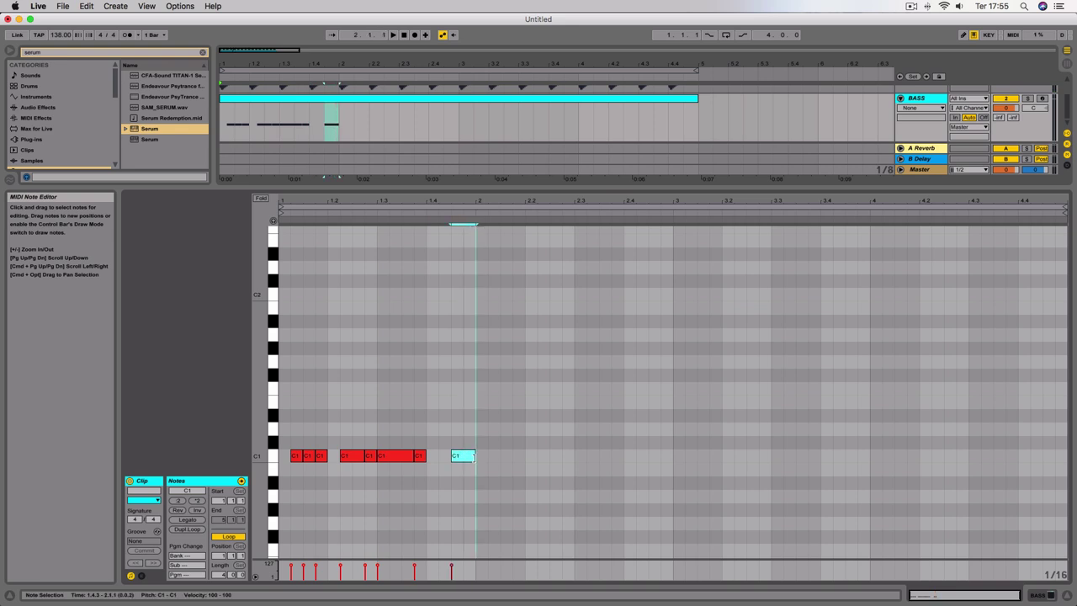
{"action": "key", "text": "space"}
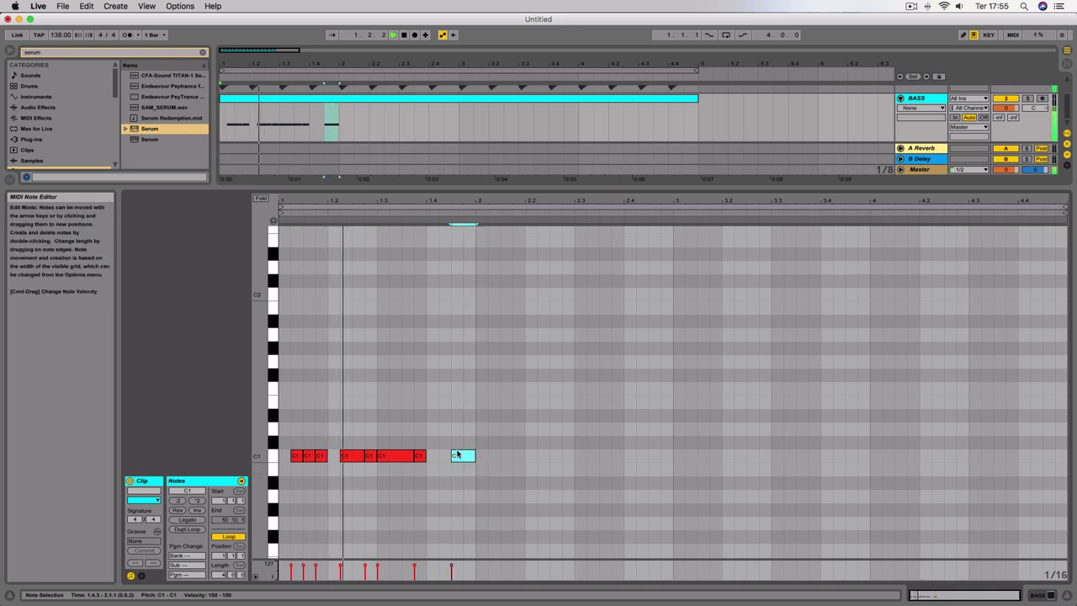
{"action": "key", "text": "space"}
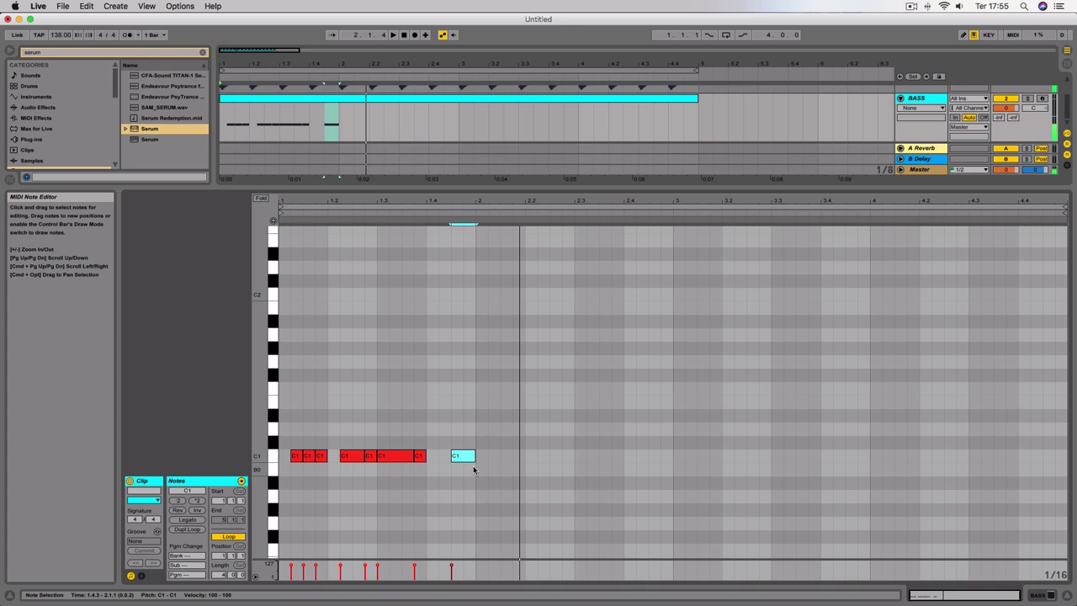
Step: Duplicate all of bar 1's bass notes into bar 2 and play the result
{"action": "key", "text": "super+a"}
{"action": "key", "text": "super+d"}
{"action": "key", "text": "space"}
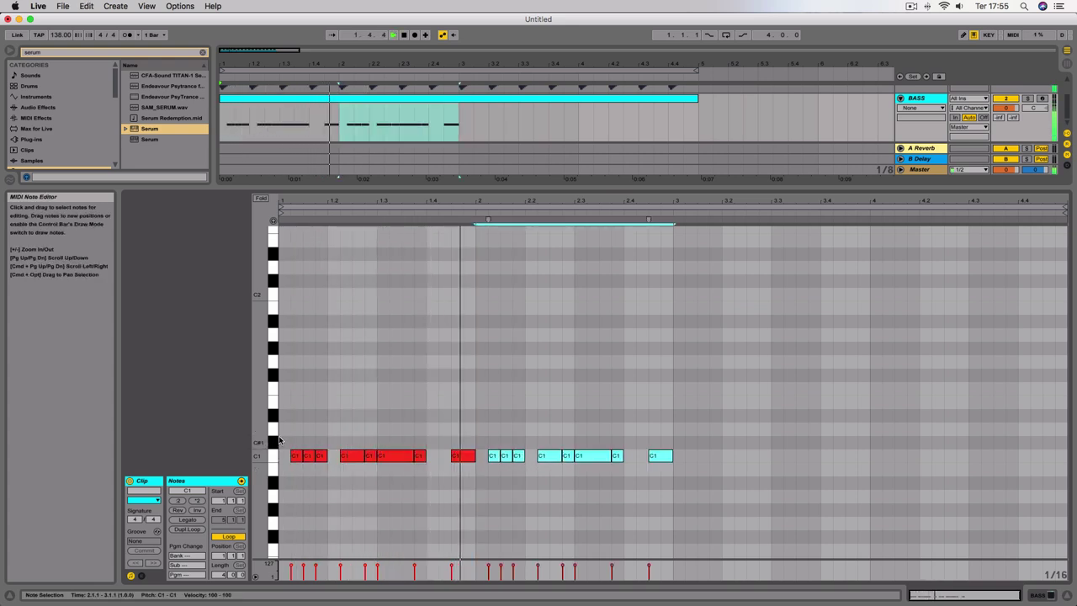
{"action": "key", "text": "space"}
Step: Duplicate the bass notes of bars 1 and 2 into bars 3 and 4, and play the four-bar pattern
{"action": "left_click_drag", "start_coordinate": [670, 468], "coordinate": [258, 438]}
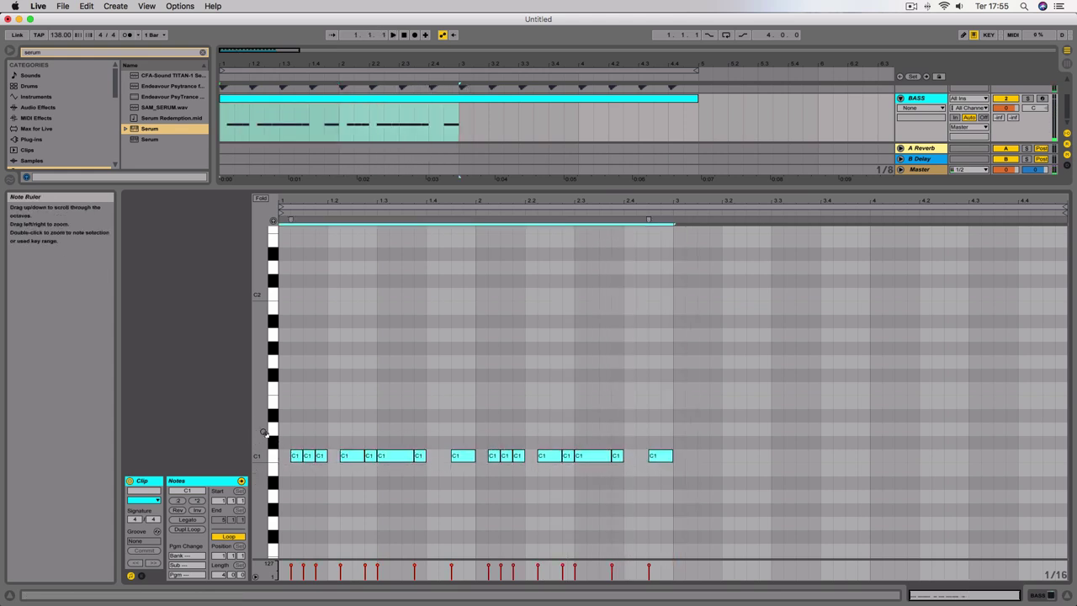
{"action": "key", "text": "super+d"}
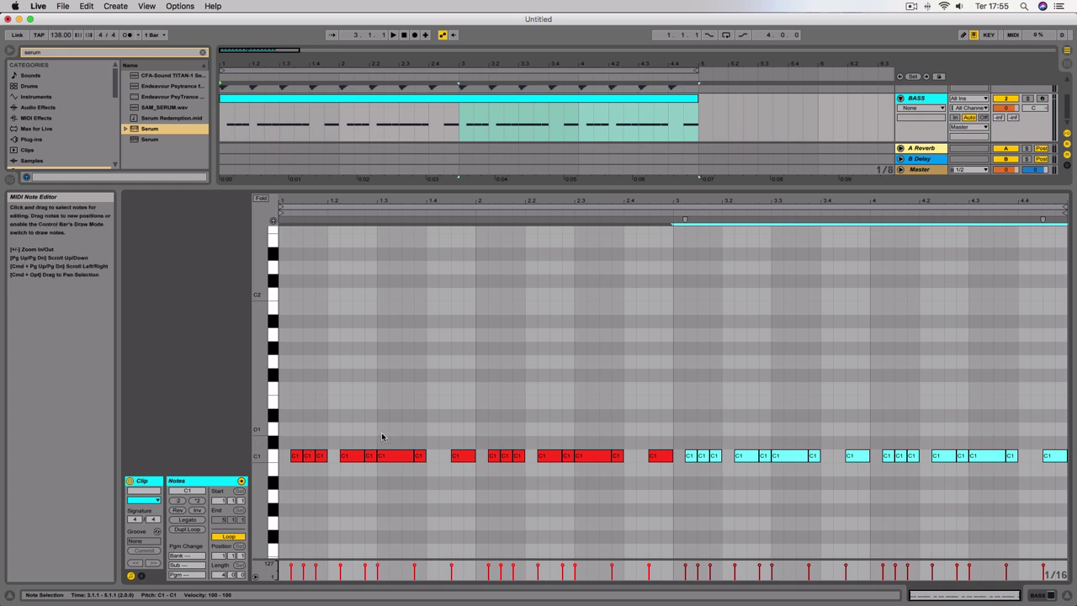
{"action": "key", "text": "space"}
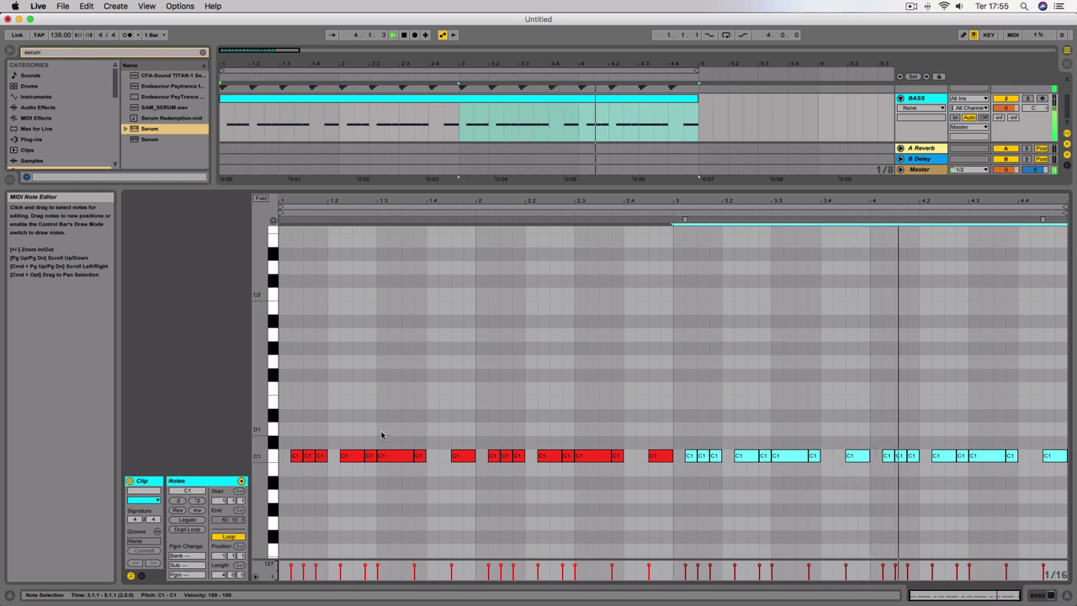
{"action": "key", "text": "space"}
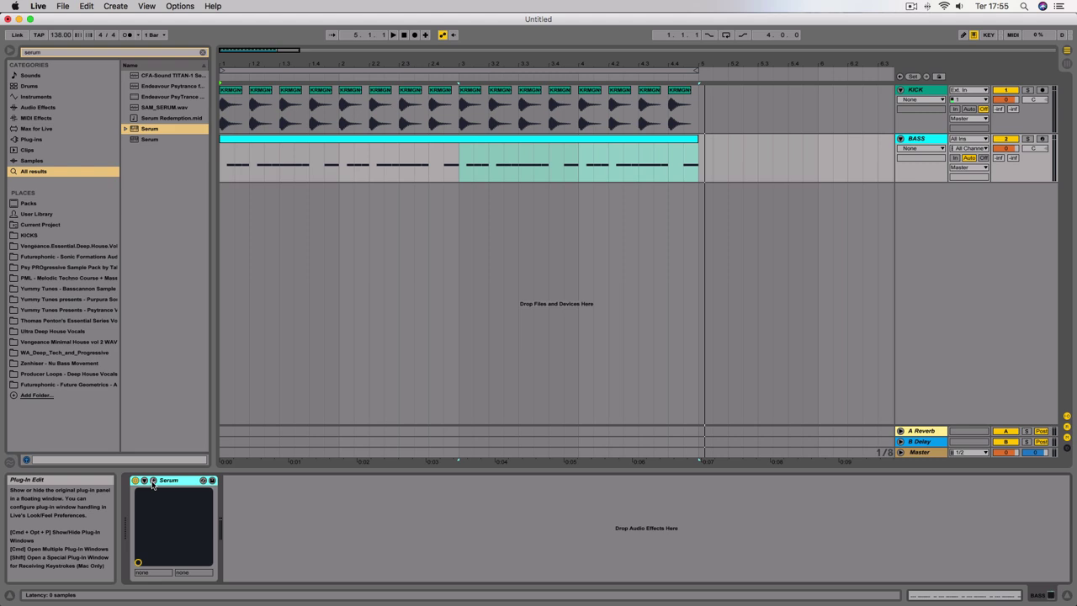
Step: Show Serum's plug-in window, enable its MG Low 12 filter and adjust the cutoff while playing the pattern
{"action": "left_click", "coordinate": [152, 481]}
{"action": "left_click_drag", "start_coordinate": [558, 196], "coordinate": [473, 29]}
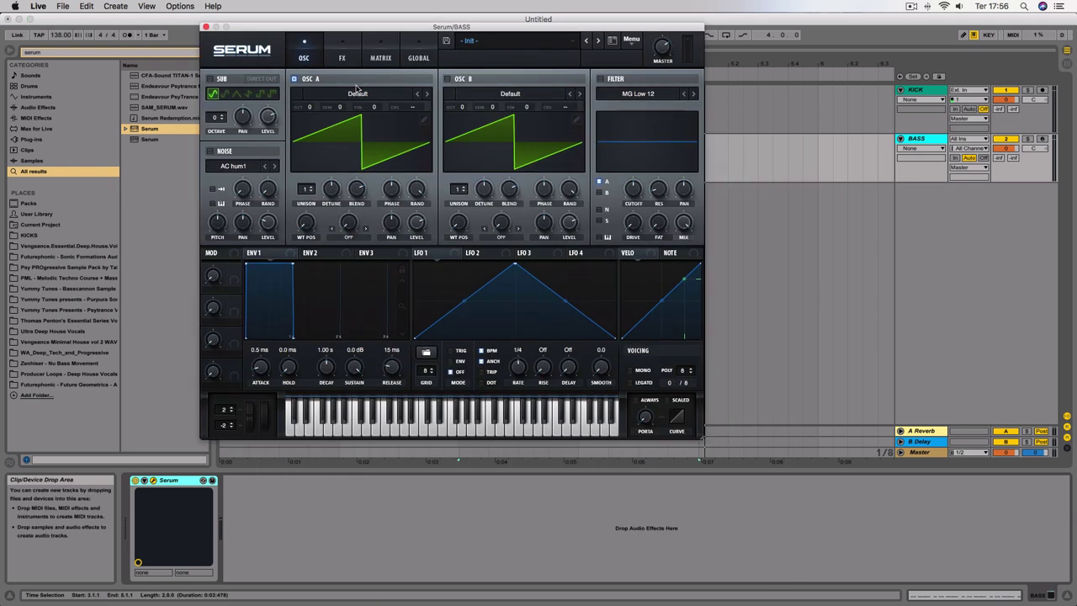
{"action": "left_click_drag", "start_coordinate": [377, 30], "coordinate": [428, 103]}
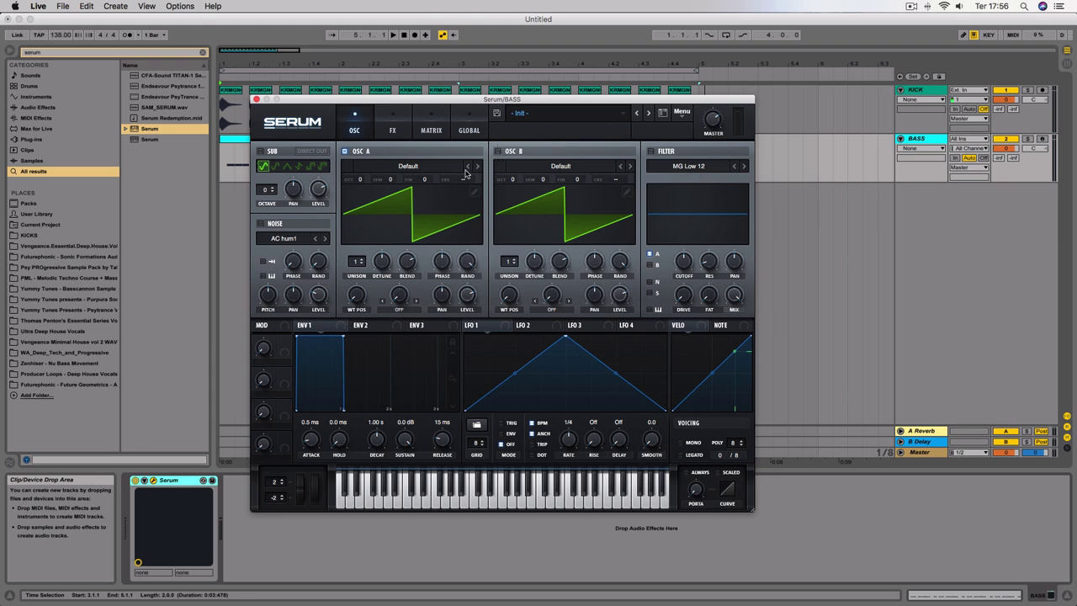
{"action": "left_click", "coordinate": [651, 152]}
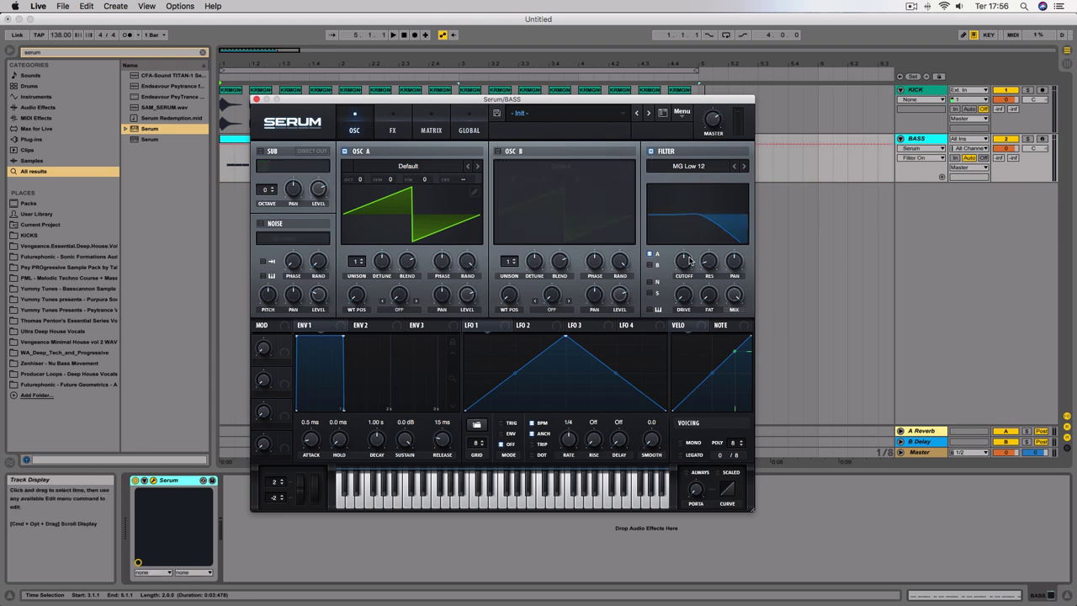
{"action": "left_click_drag", "start_coordinate": [688, 257], "coordinate": [678, 332]}
{"action": "key", "text": "space"}
{"action": "left_click_drag", "start_coordinate": [683, 262], "coordinate": [666, 200]}
{"action": "key", "text": "space"}
Step: Turn oscillator A's random phase fully down and try its octave setting during playback
{"action": "left_click_drag", "start_coordinate": [469, 257], "coordinate": [470, 465]}
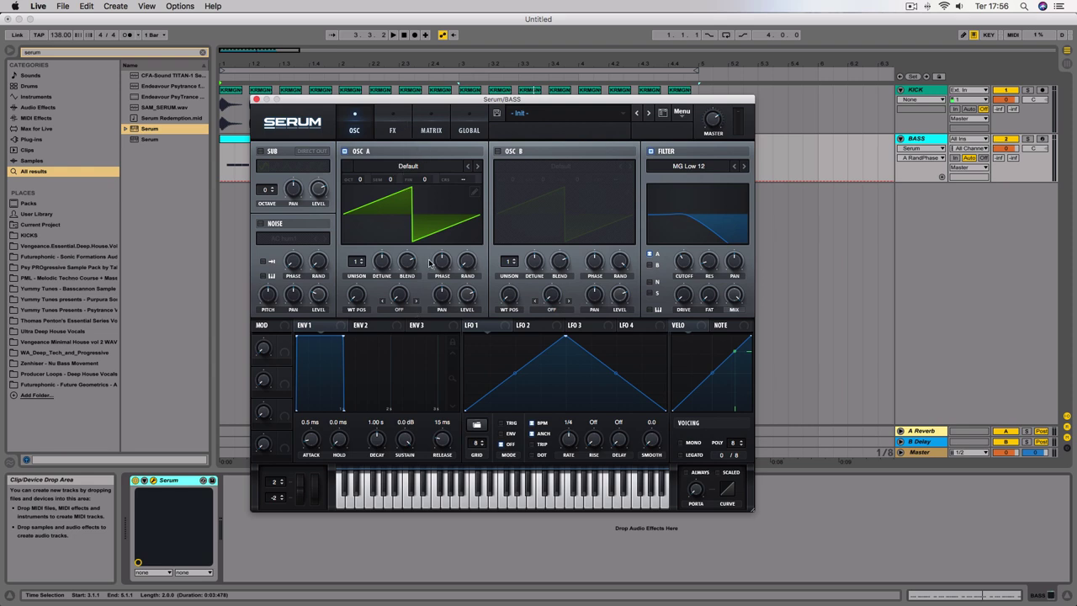
{"action": "key", "text": "space"}
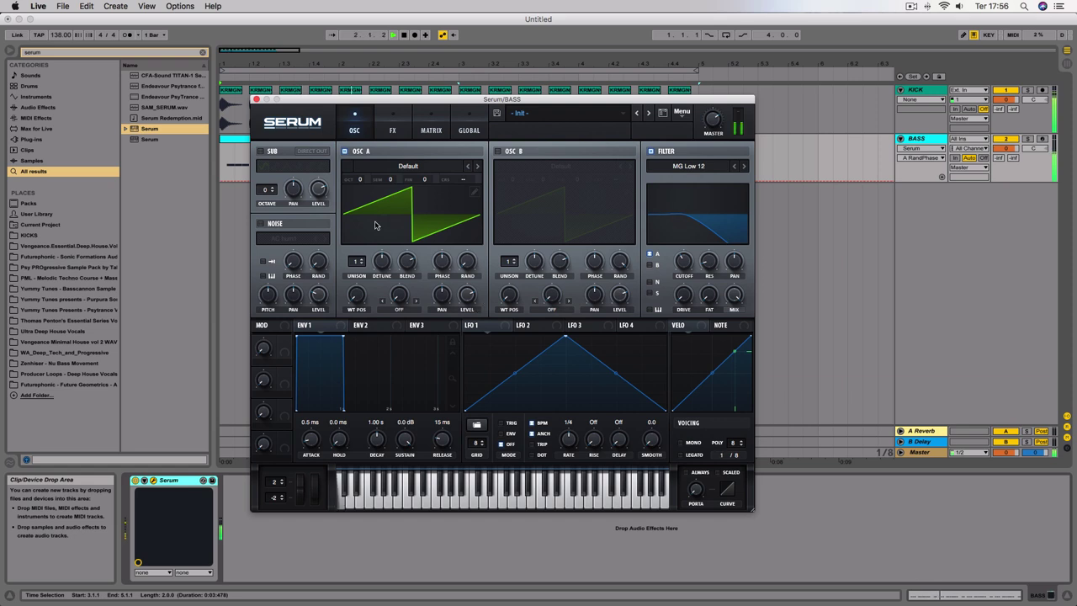
{"action": "mouse_move", "coordinate": [365, 182]}
{"action": "left_mouse_down"}
{"action": "mouse_move", "coordinate": [360, 197]}
{"action": "mouse_move", "coordinate": [361, 176]}
{"action": "left_mouse_up"}
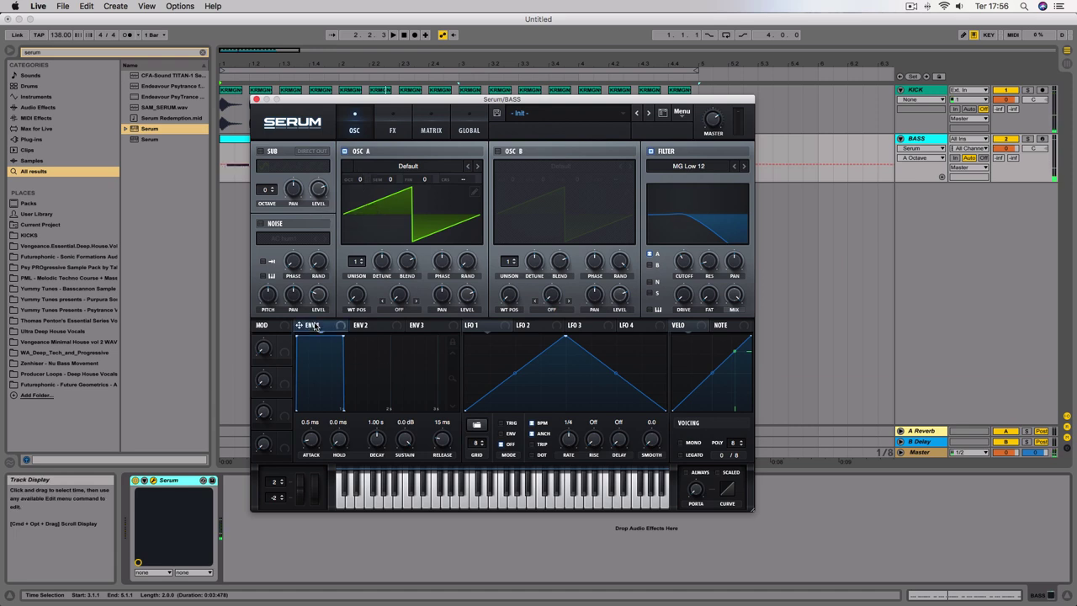
Step: Shape envelope 2 with 0.0 ms attack, 181 ms decay, 35.81% sustain and 0.0 ms release, and apply it to the filter cutoff
{"action": "left_click", "coordinate": [375, 327]}
{"action": "left_click_drag", "start_coordinate": [342, 336], "coordinate": [328, 408]}
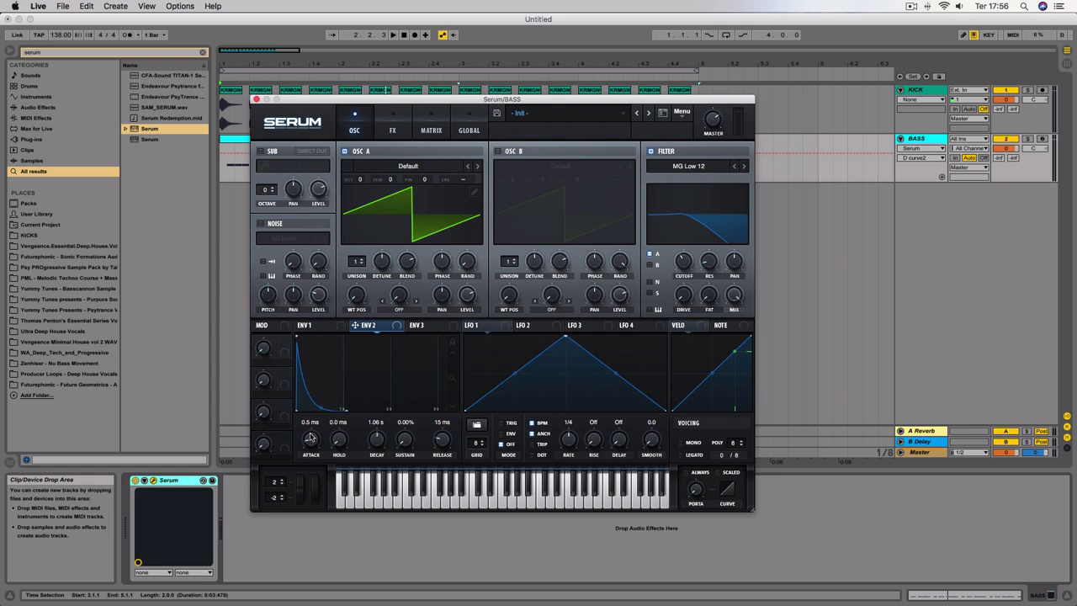
{"action": "left_click_drag", "start_coordinate": [378, 443], "coordinate": [377, 452]}
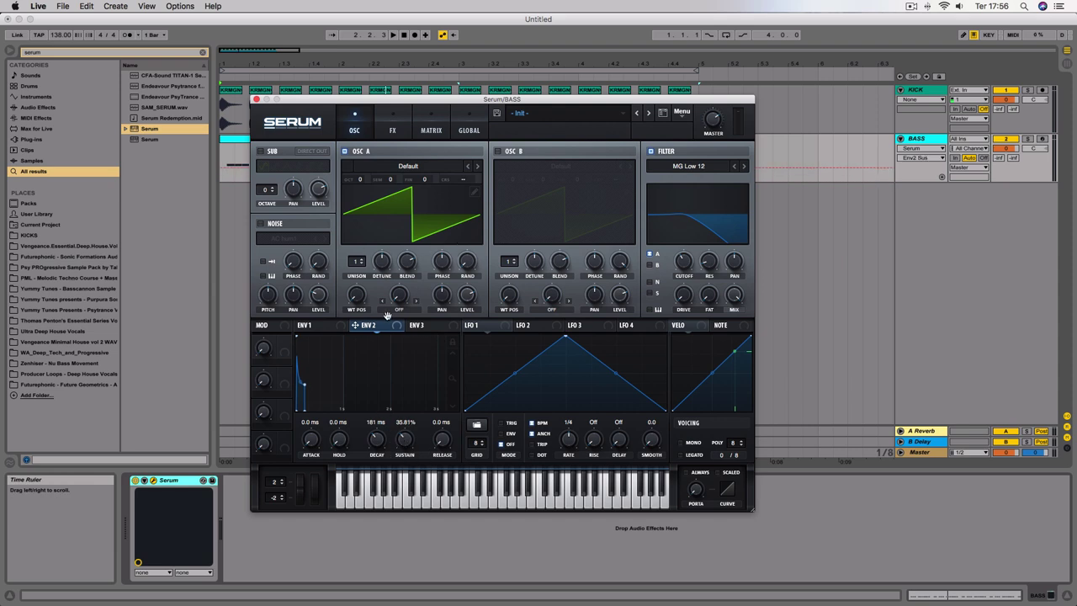
{"action": "left_click_drag", "start_coordinate": [683, 261], "coordinate": [674, 213]}
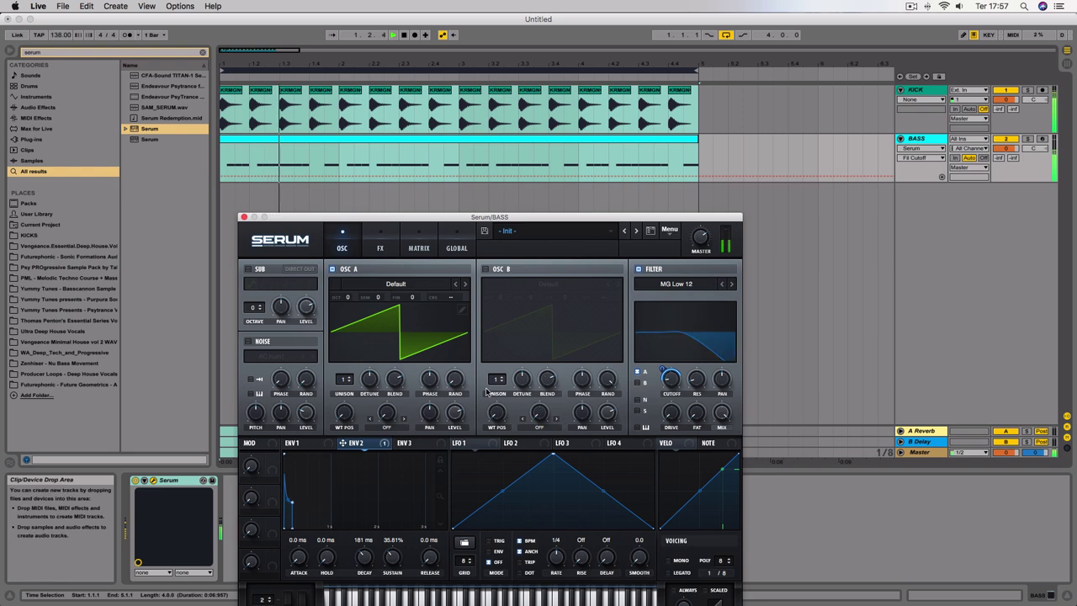
Step: Change Serum's filter type to MG Low 24 and set envelope 2's cutoff modulation to about 59
{"action": "left_click_drag", "start_coordinate": [488, 217], "coordinate": [497, 190]}
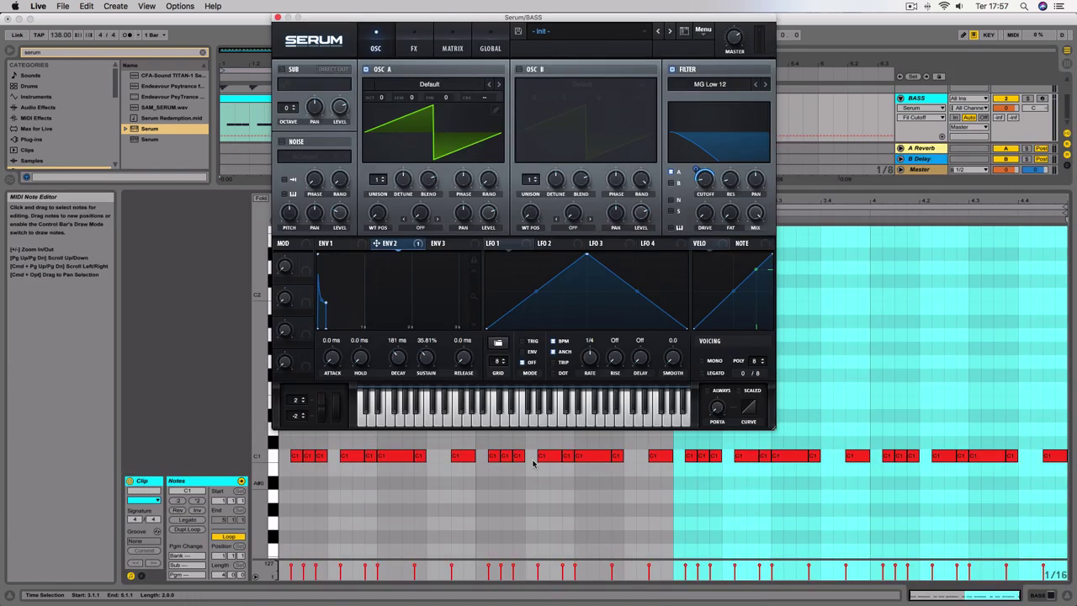
{"action": "left_click_drag", "start_coordinate": [564, 21], "coordinate": [503, 141]}
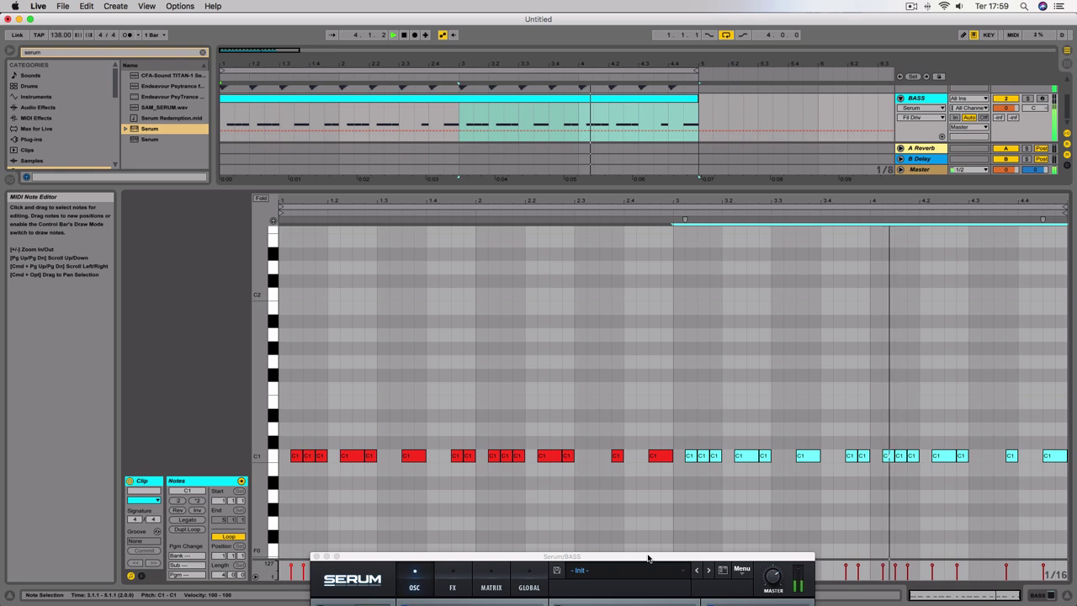
{"action": "left_click_drag", "start_coordinate": [647, 556], "coordinate": [650, 126]}
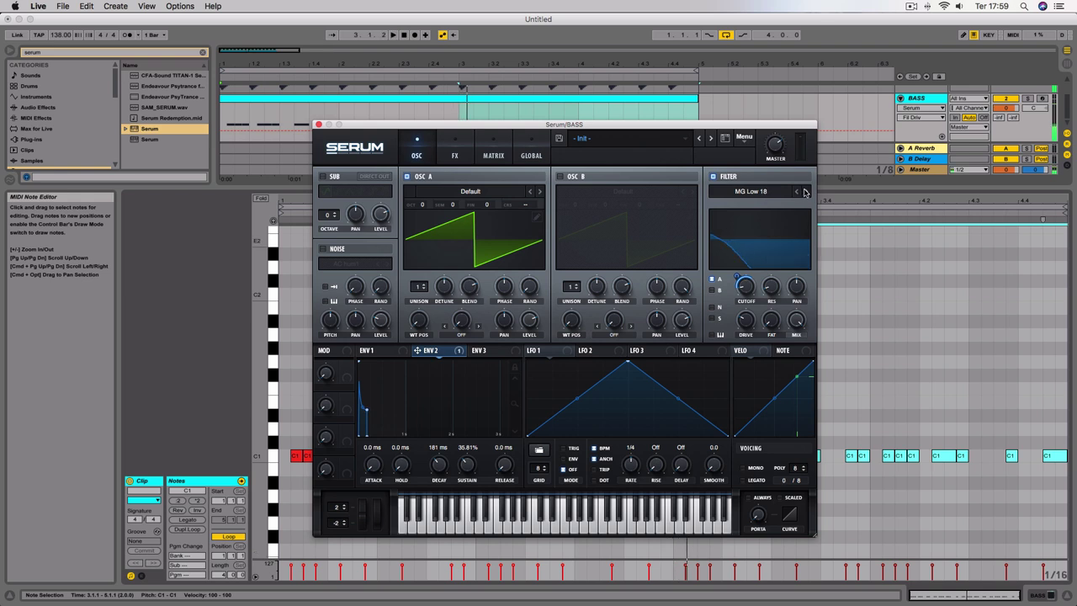
{"action": "left_click_drag", "start_coordinate": [751, 291], "coordinate": [738, 262]}
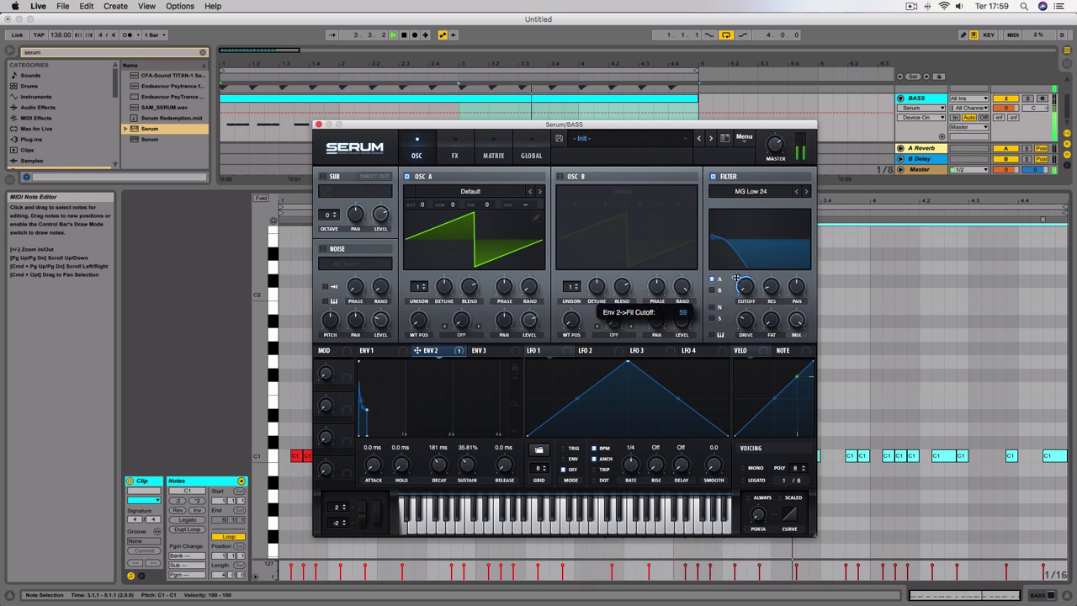
Step: Set envelope 2's sustain to 69.74% and its decay to 209 ms while listening to the loop
{"action": "left_click_drag", "start_coordinate": [495, 442], "coordinate": [475, 431]}
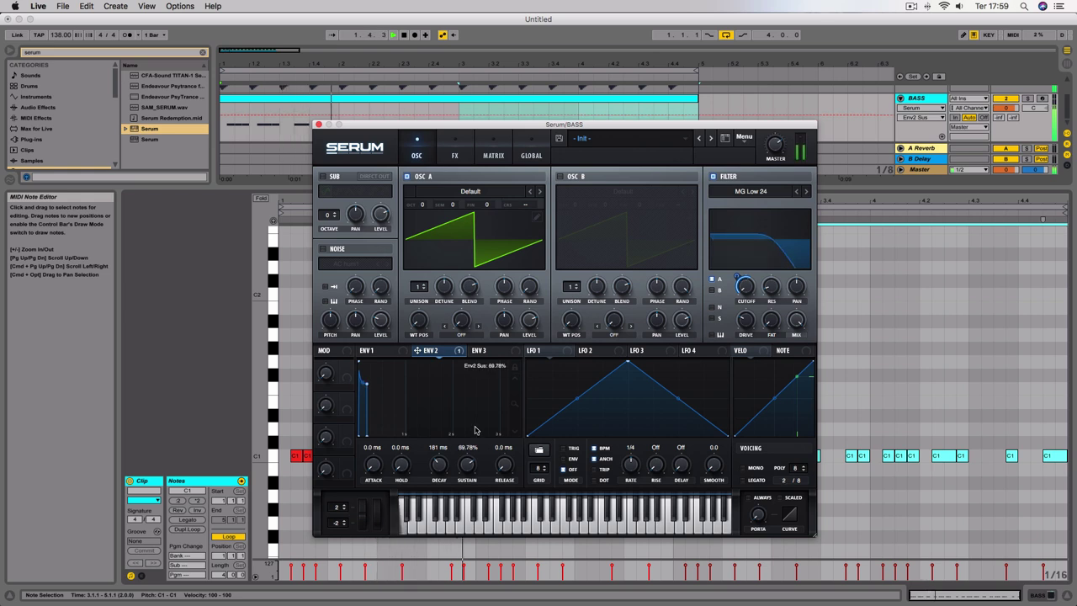
{"action": "mouse_move", "coordinate": [434, 472]}
{"action": "left_mouse_down"}
{"action": "mouse_move", "coordinate": [439, 455]}
{"action": "mouse_move", "coordinate": [435, 463]}
{"action": "left_mouse_up"}
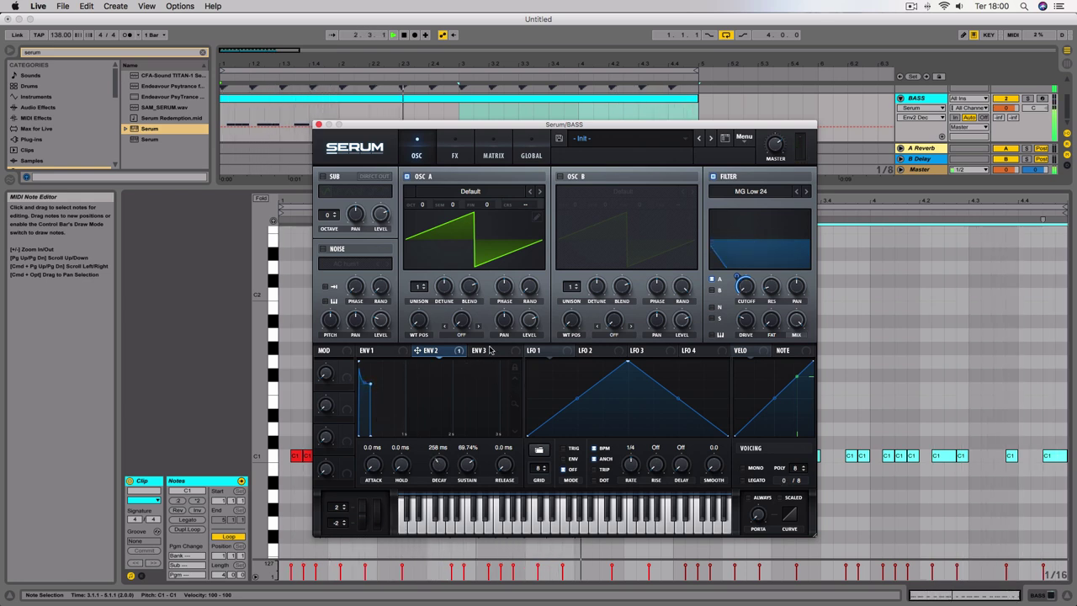
{"action": "left_click_drag", "start_coordinate": [434, 463], "coordinate": [435, 466]}
{"action": "key", "text": "space"}
Step: Set oscillator A's octave to -1 and lengthen envelope 2's decay to 449 ms
{"action": "left_click_drag", "start_coordinate": [423, 205], "coordinate": [424, 210]}
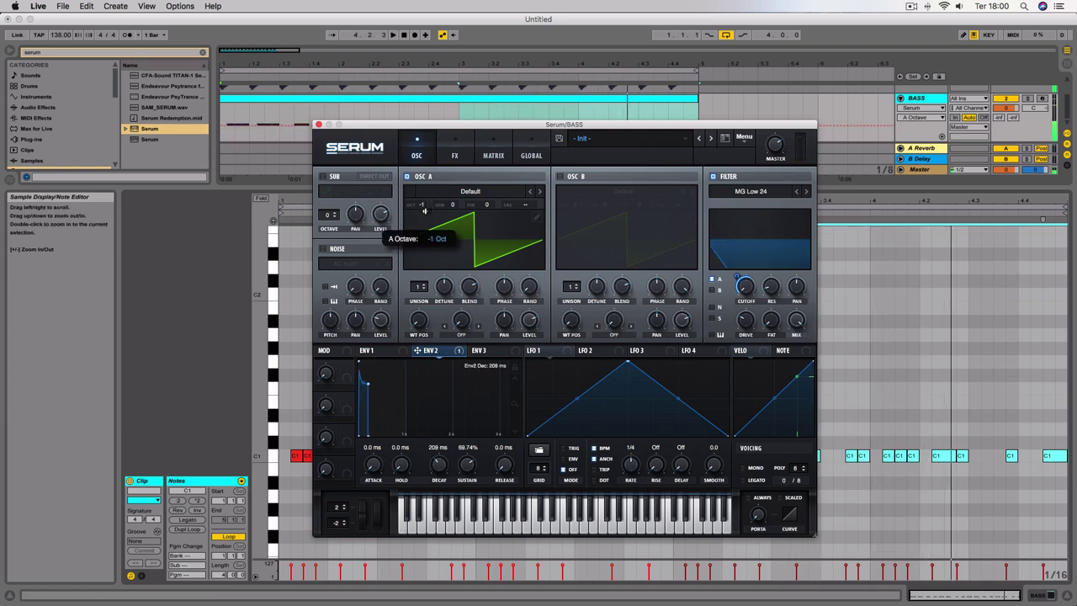
{"action": "key", "text": "space"}
{"action": "left_click_drag", "start_coordinate": [438, 464], "coordinate": [438, 460]}
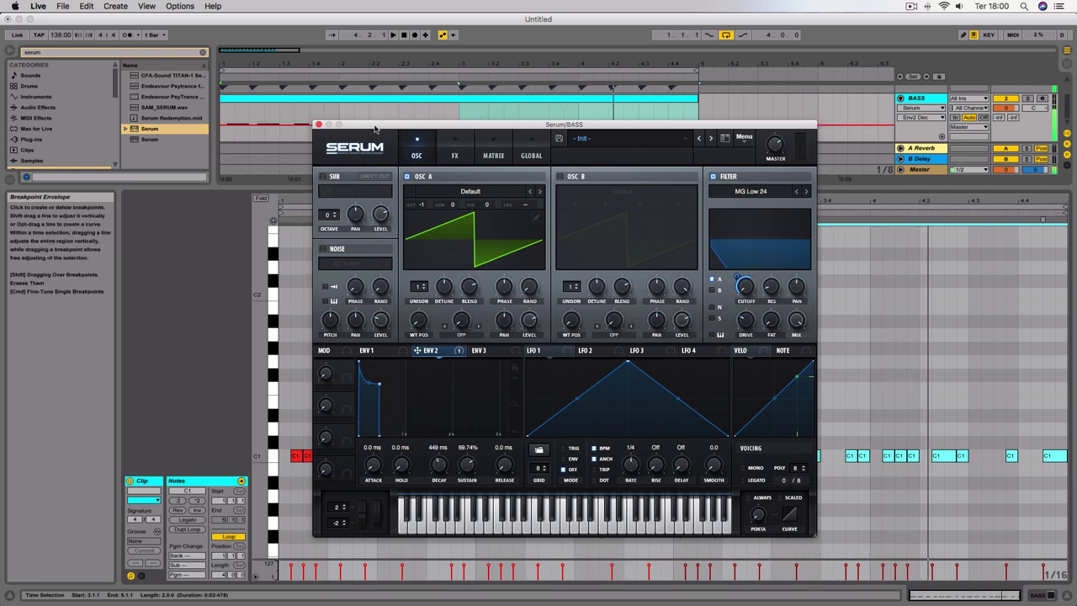
Step: Transpose all notes in the BASS clip from C1 to D1 and play the loop
{"action": "left_click_drag", "start_coordinate": [375, 128], "coordinate": [417, 502]}
{"action": "left_click", "coordinate": [1035, 476]}
{"action": "left_click_drag", "start_coordinate": [1057, 468], "coordinate": [78, 443]}
{"action": "left_click_drag", "start_coordinate": [295, 457], "coordinate": [295, 429]}
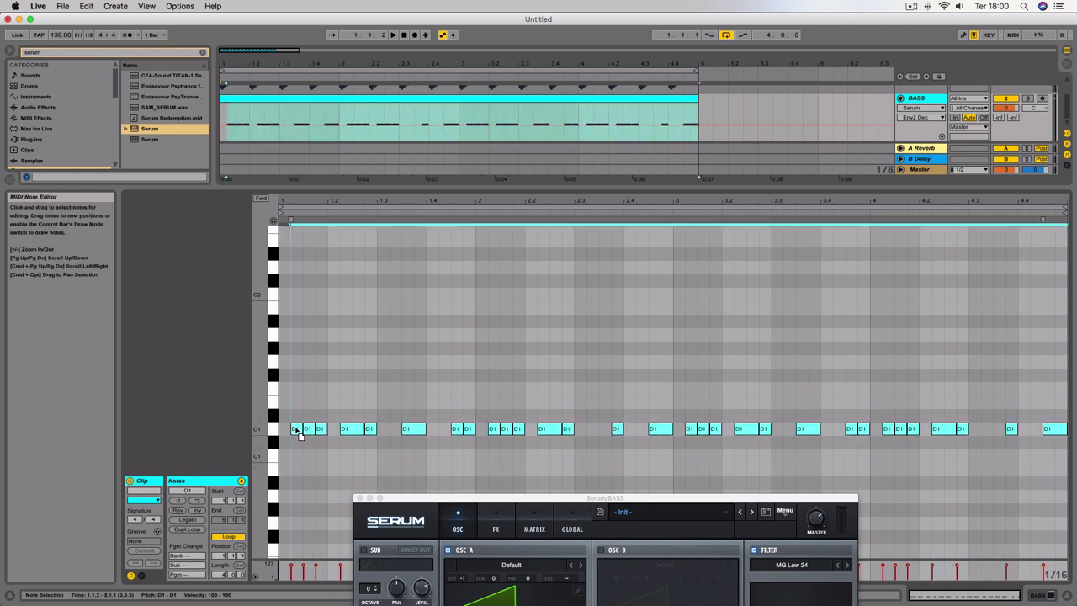
{"action": "key", "text": "space"}
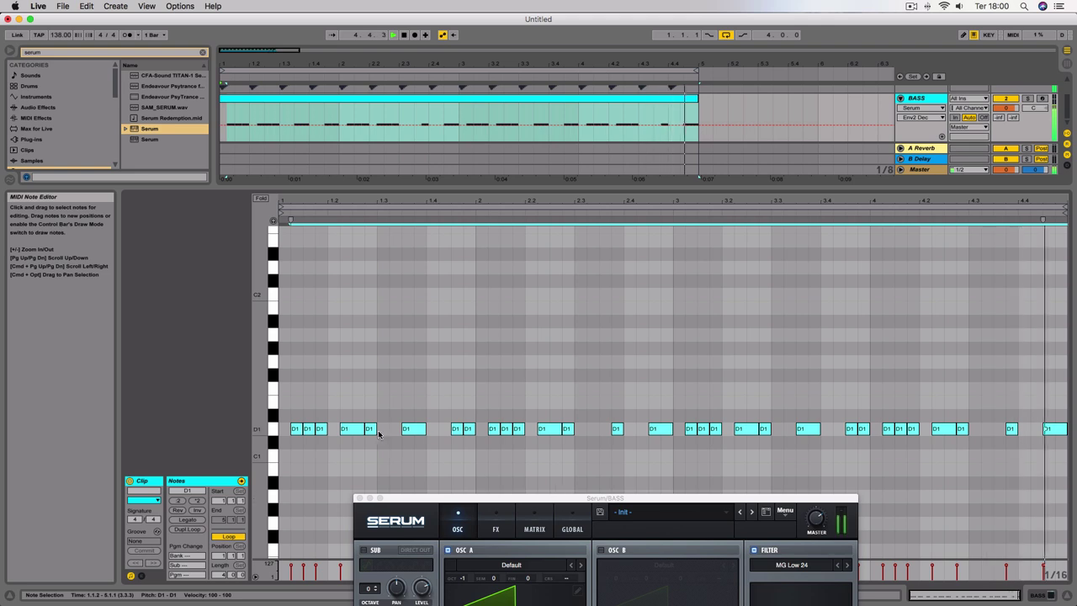
Step: Set envelope 2's cutoff modulation to about 79, keep the filter resonance at 0%, and audition the filter drive
{"action": "left_click_drag", "start_coordinate": [714, 500], "coordinate": [617, 195]}
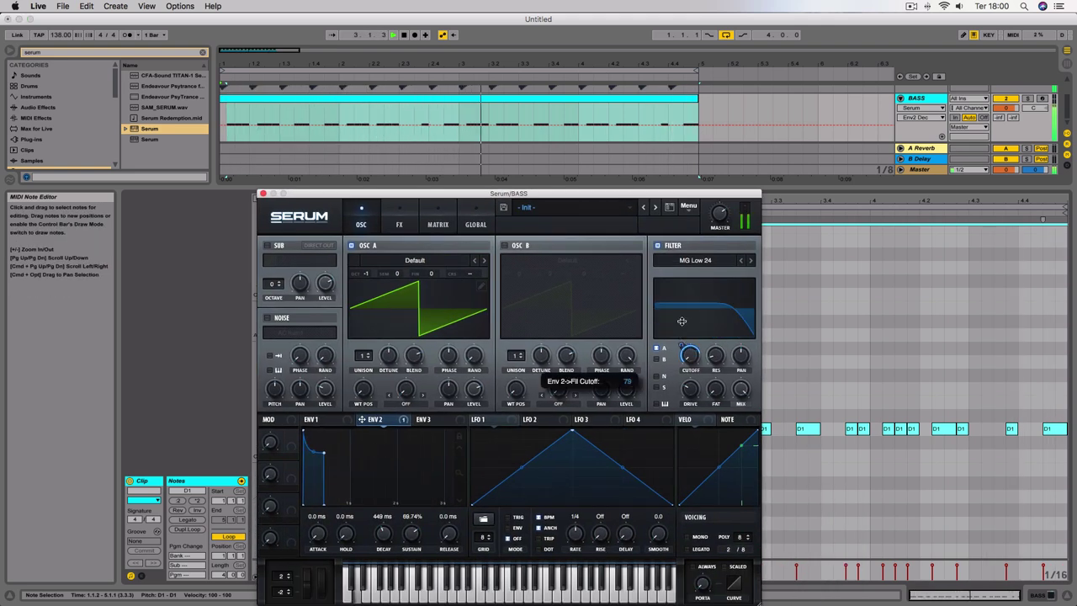
{"action": "left_click", "coordinate": [715, 355]}
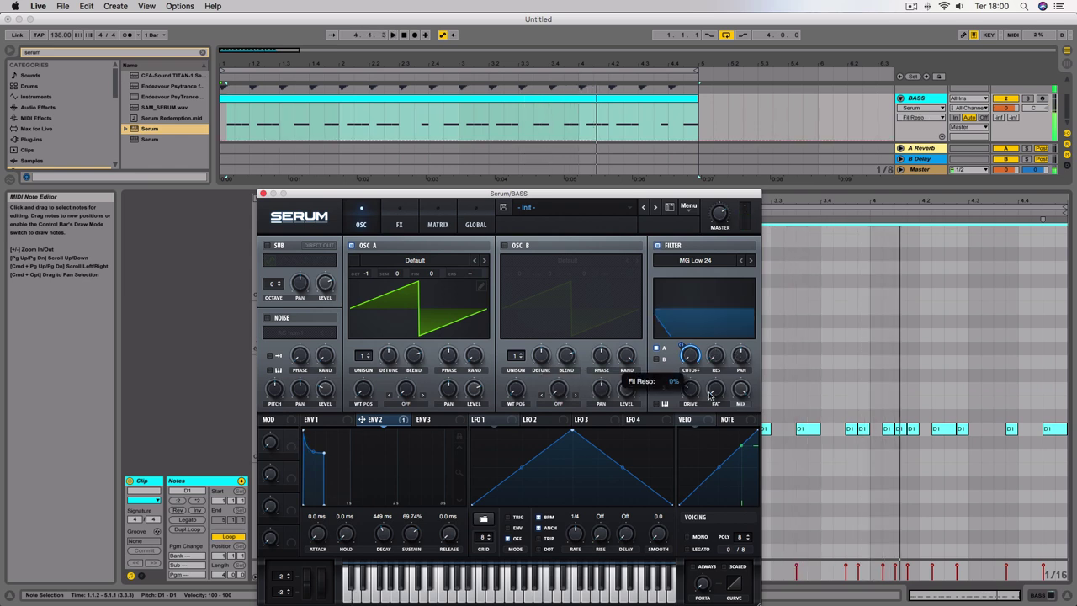
{"action": "left_click", "coordinate": [695, 388]}
{"action": "key", "text": "space"}
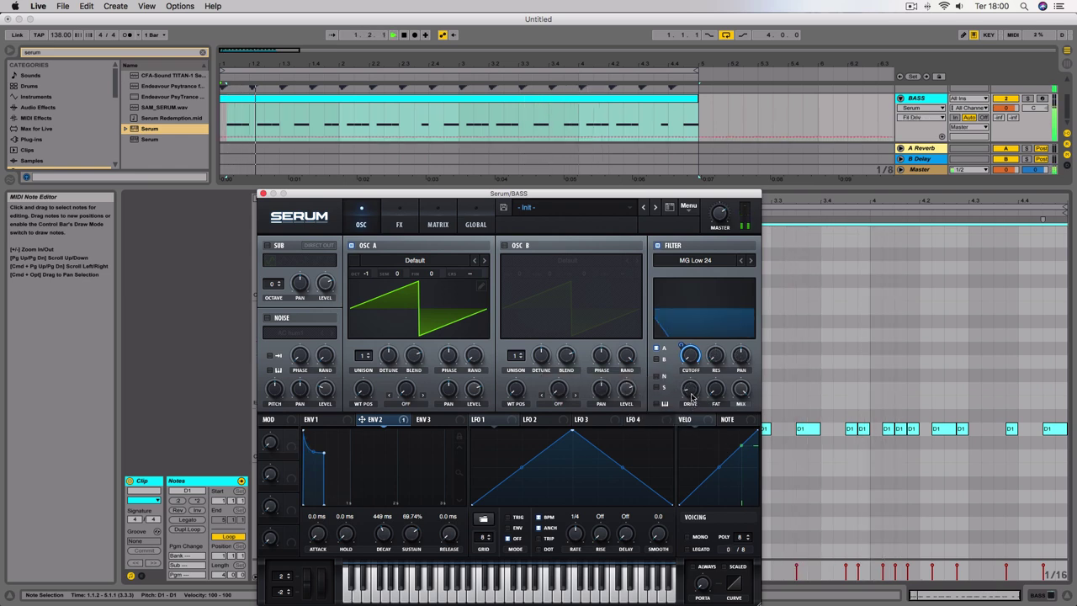
Step: Readjust envelope 2's cutoff modulation amount and bend its decay curve more steeply while the loop plays
{"action": "mouse_move", "coordinate": [680, 346]}
{"action": "left_click_drag", "start_coordinate": [681, 346], "coordinate": [674, 352]}
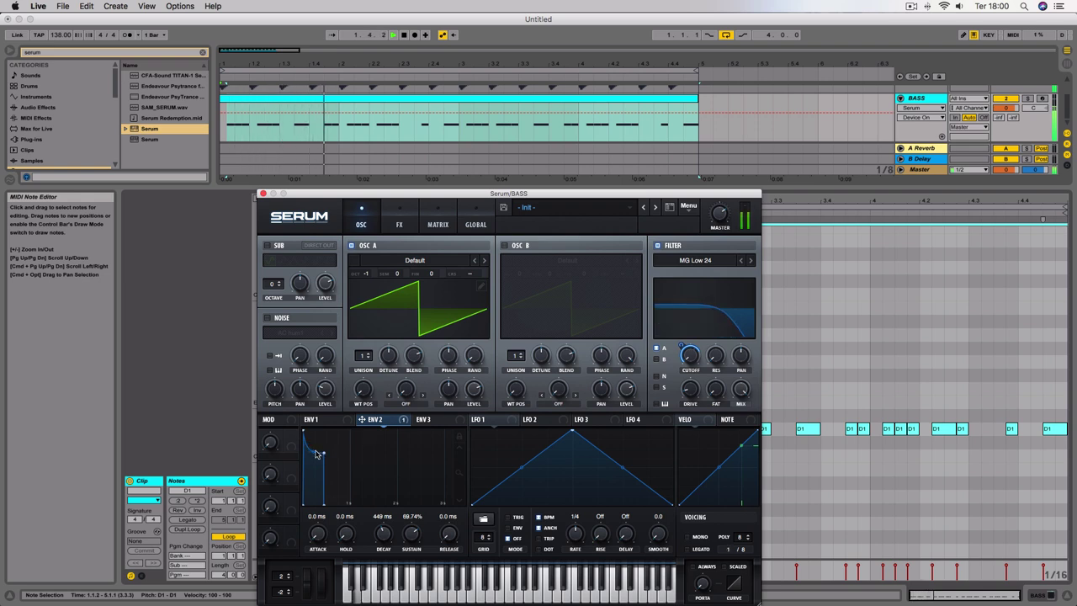
{"action": "left_click_drag", "start_coordinate": [313, 451], "coordinate": [311, 466]}
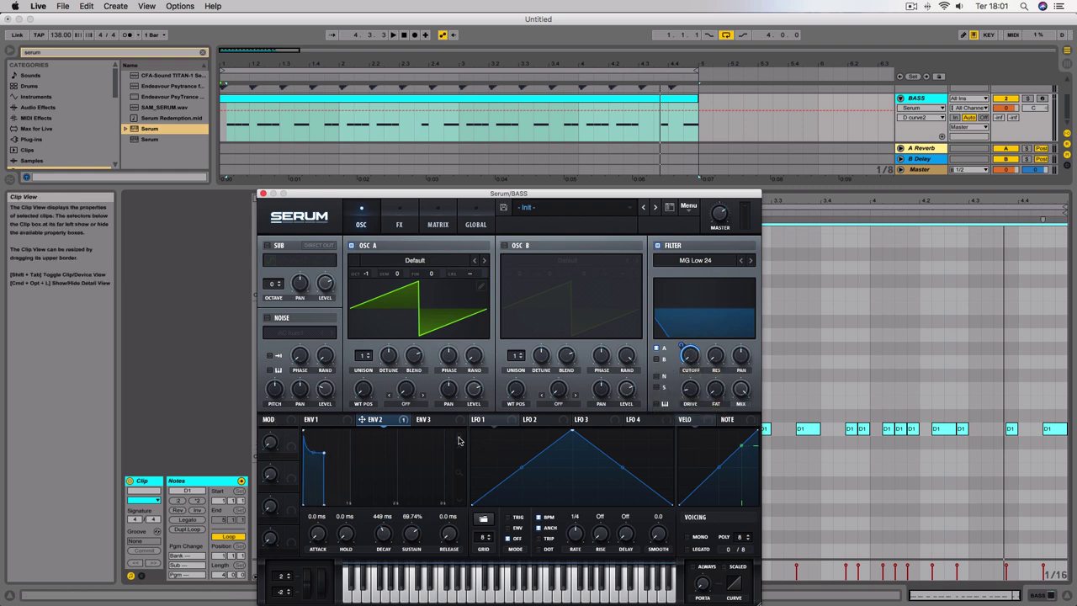
Step: Fit the envelope 2 display to its full curve and reapply envelope 2 to the filter cutoff while the loop plays
{"action": "key", "text": "space"}
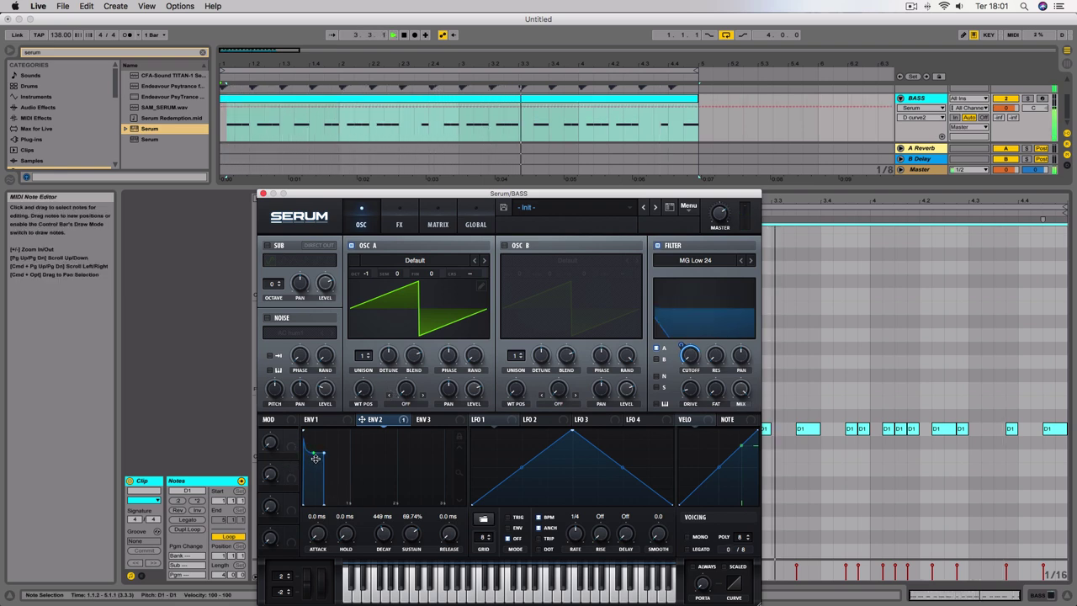
{"action": "left_click", "coordinate": [459, 438]}
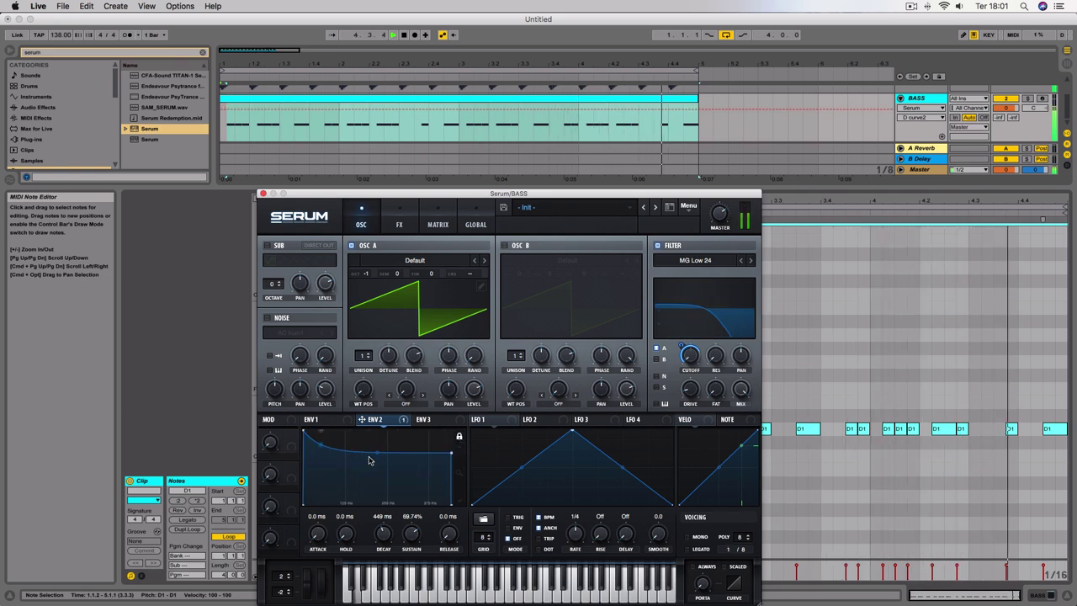
{"action": "key", "text": "space"}
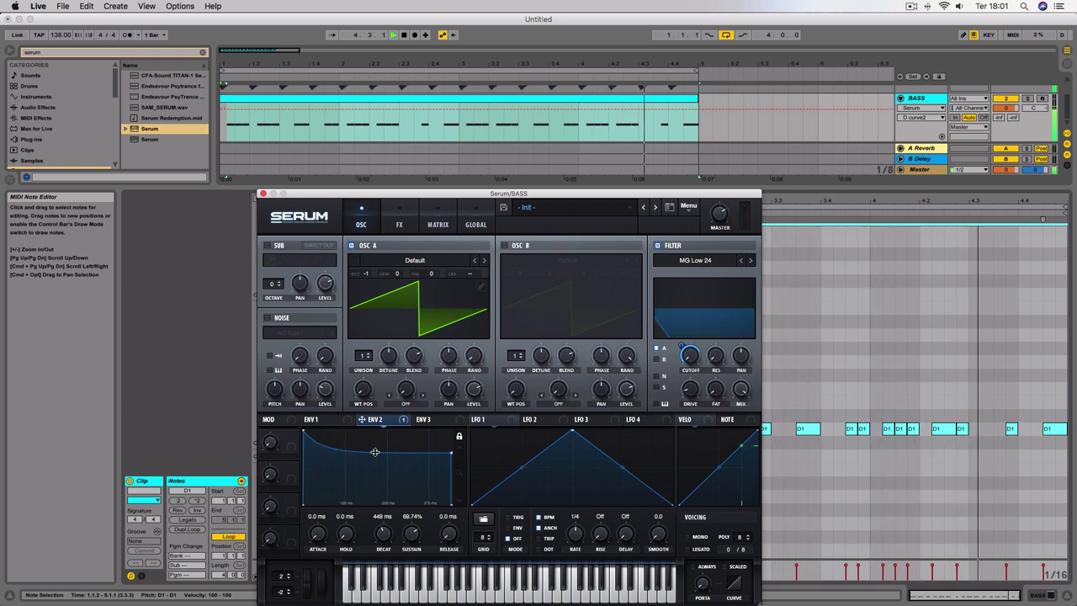
{"action": "left_click_drag", "start_coordinate": [362, 419], "coordinate": [687, 358]}
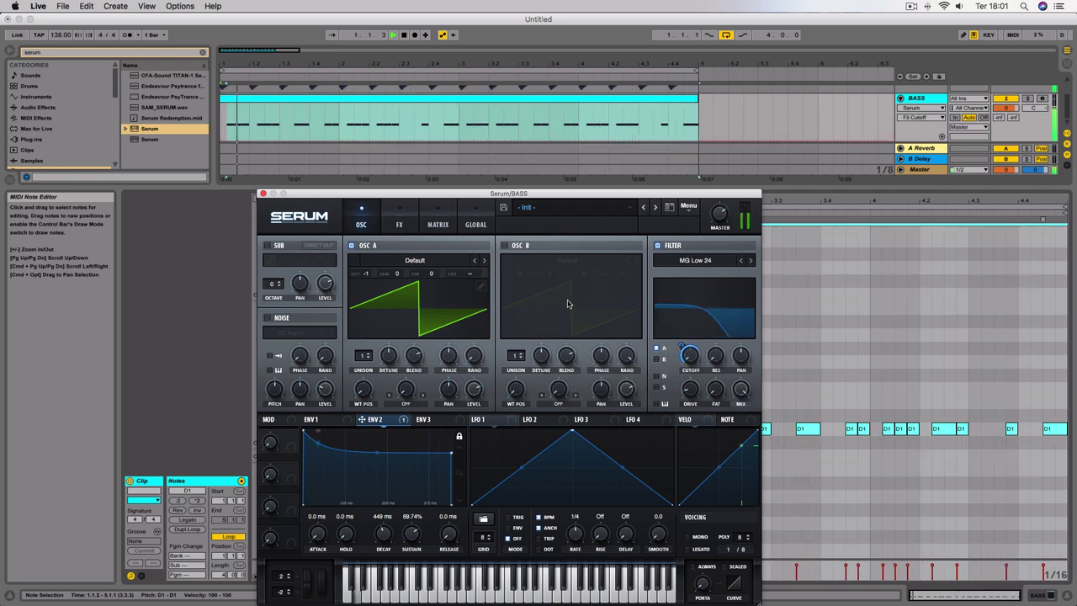
Step: Enable the Hyper/Dimension effect, adjust the Hyper rate, and lower the Hyper mix during playback
{"action": "left_click", "coordinate": [398, 223]}
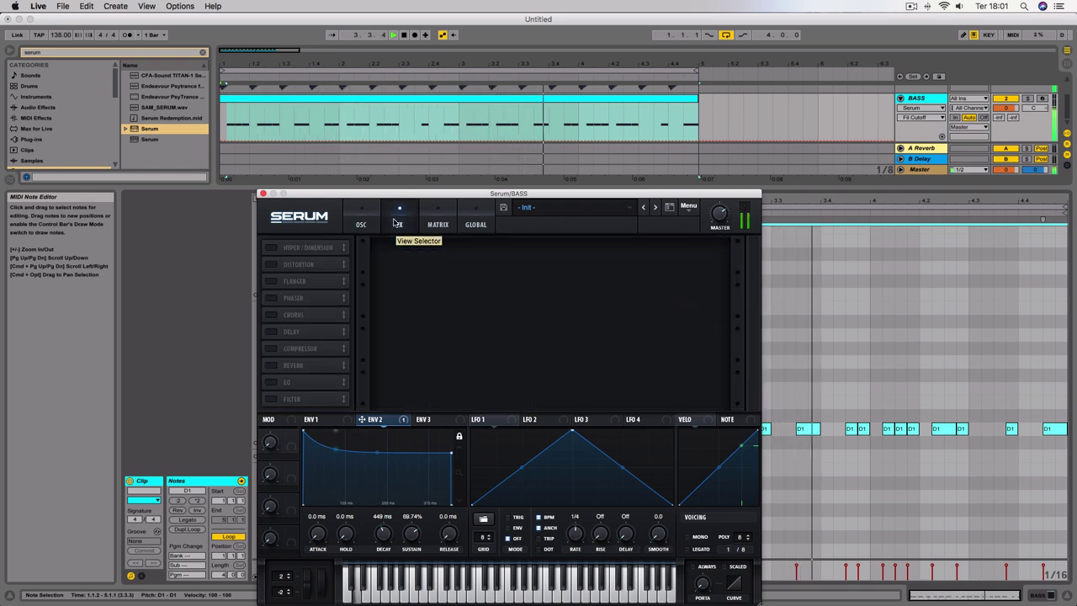
{"action": "left_click", "coordinate": [271, 247]}
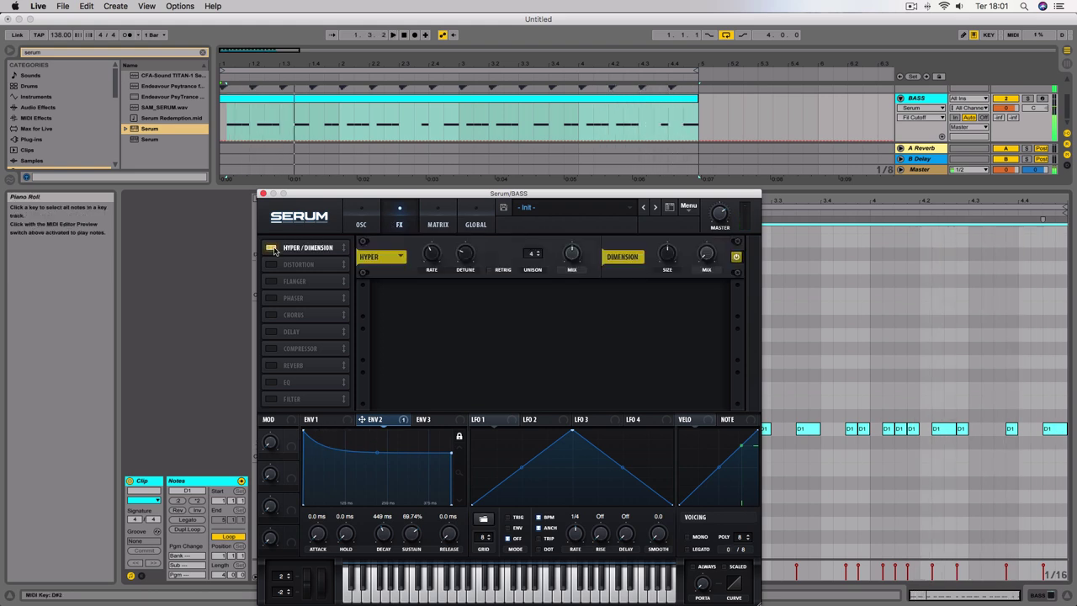
{"action": "mouse_move", "coordinate": [429, 264]}
{"action": "left_mouse_down"}
{"action": "mouse_move", "coordinate": [423, 293]}
{"action": "mouse_move", "coordinate": [425, 279]}
{"action": "left_mouse_up"}
{"action": "left_click_drag", "start_coordinate": [576, 259], "coordinate": [554, 266]}
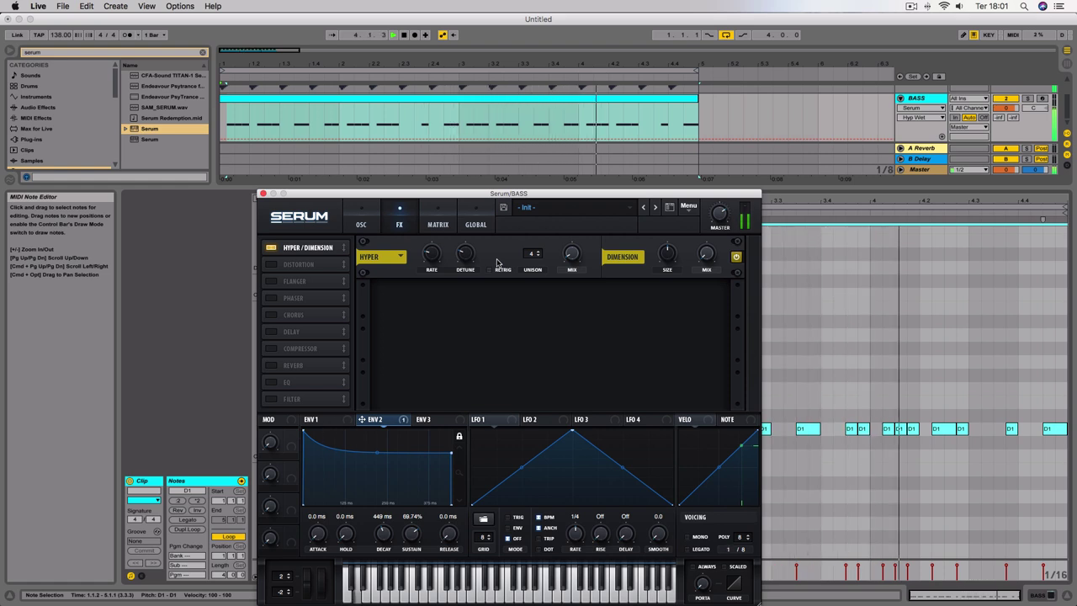
{"action": "key", "text": "space"}
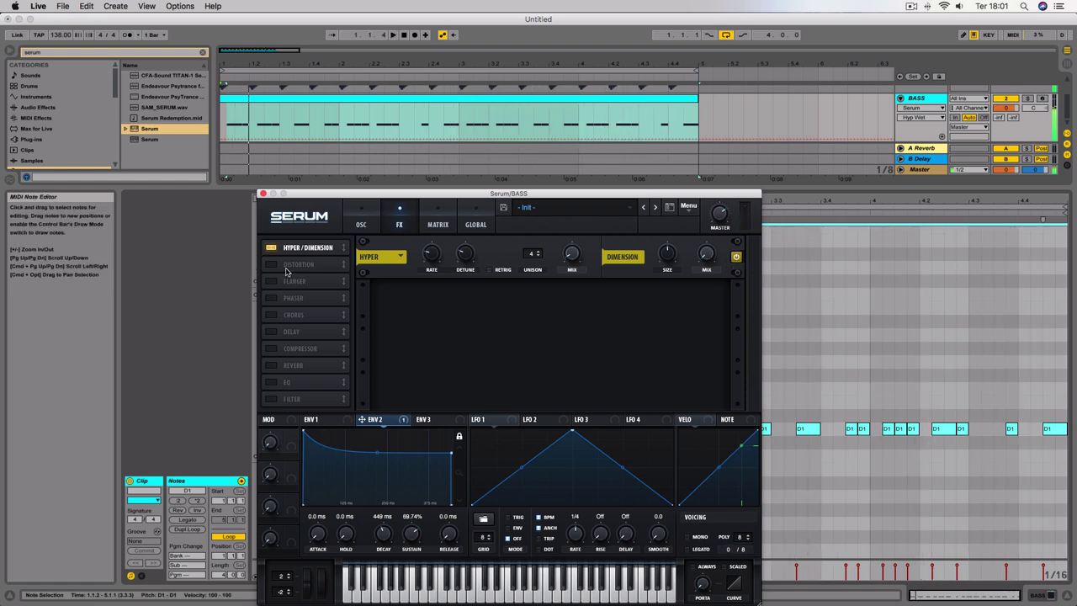
Step: Enable the Tube distortion effect, adjust its drive and mix, and audition it in the loop
{"action": "left_click", "coordinate": [272, 265]}
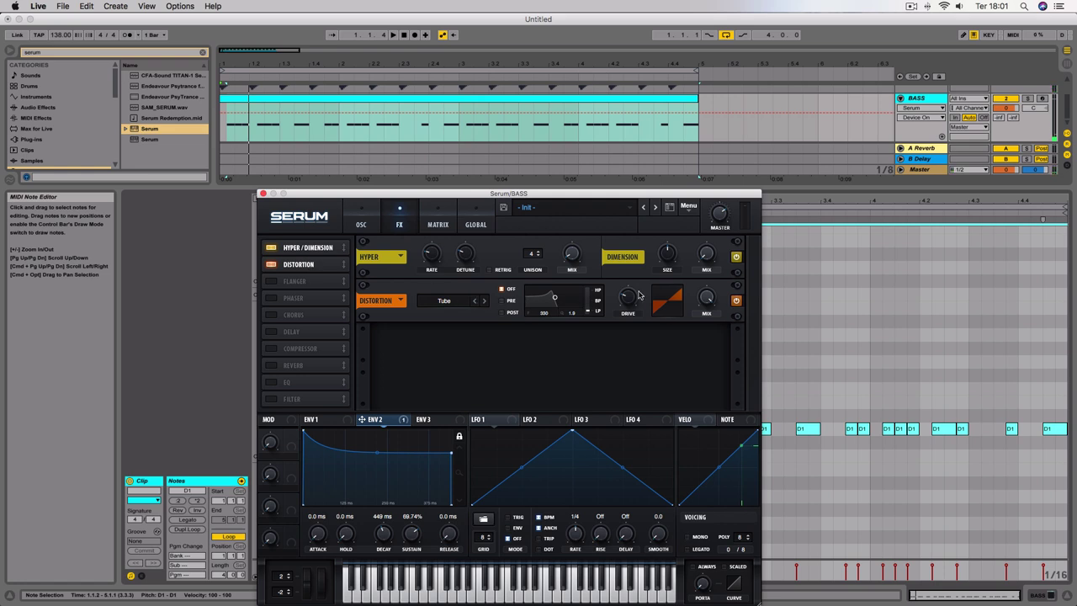
{"action": "left_click", "coordinate": [628, 301]}
{"action": "left_click_drag", "start_coordinate": [702, 302], "coordinate": [684, 494]}
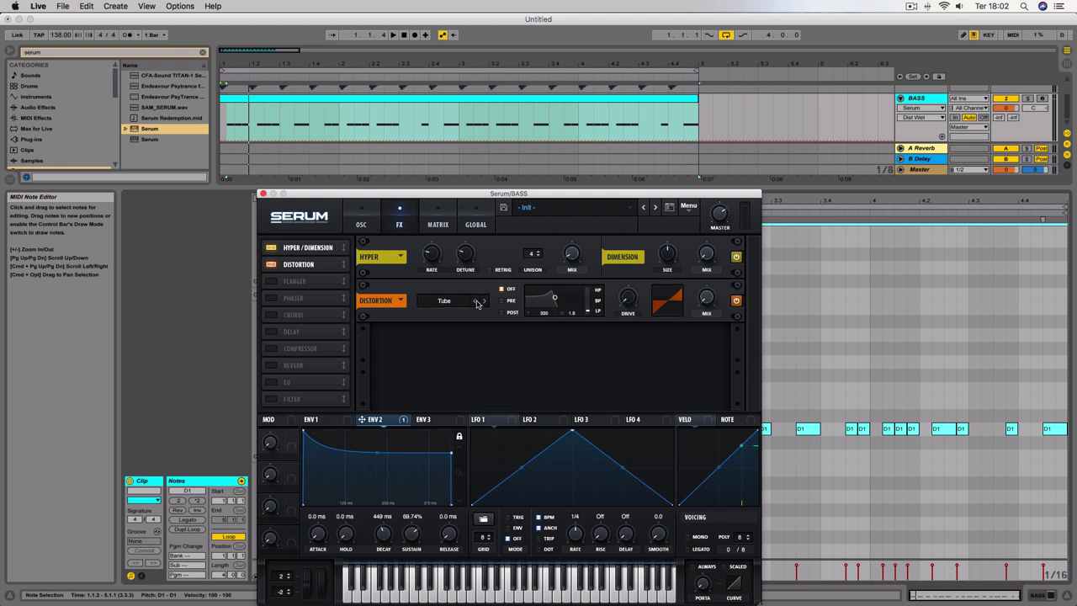
{"action": "key", "text": "space"}
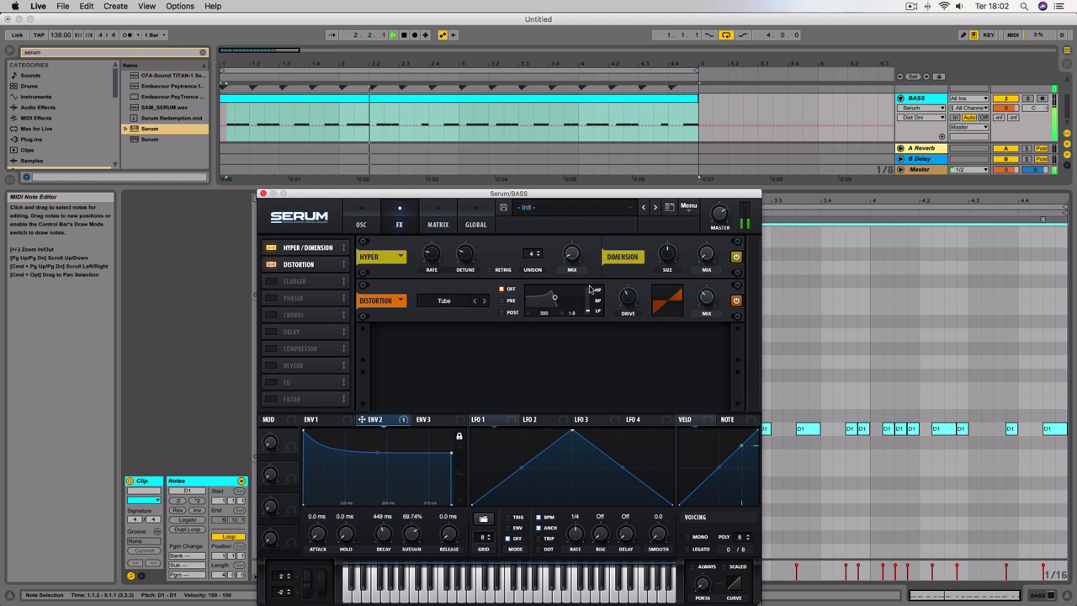
Step: Set oscillator A's warp mode to Bend +/- with a negative amount and fine-tune it while the loop plays
{"action": "left_click", "coordinate": [362, 225]}
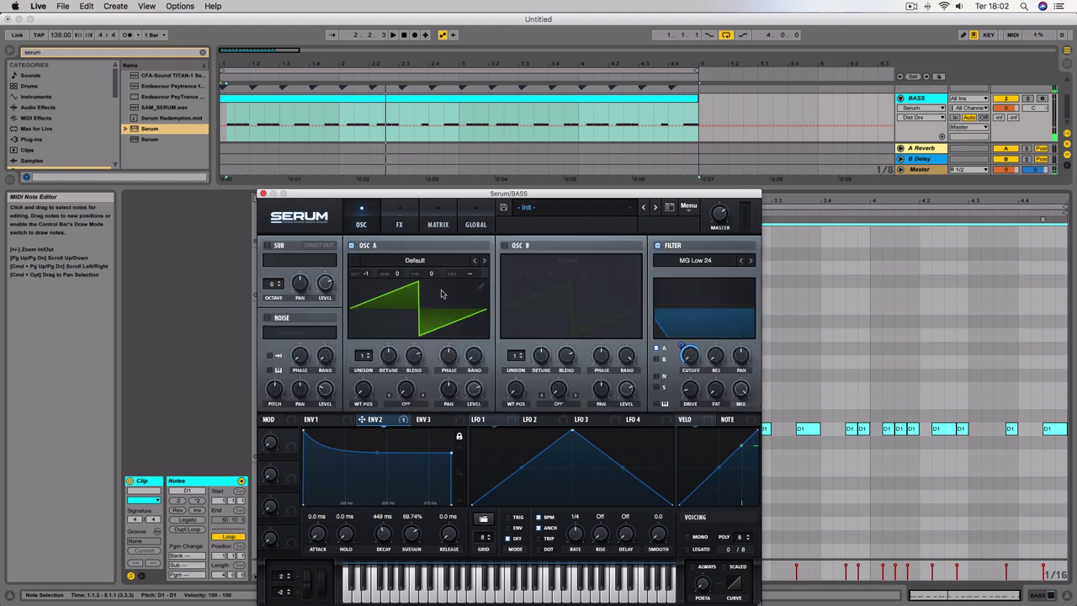
{"action": "left_click", "coordinate": [408, 404]}
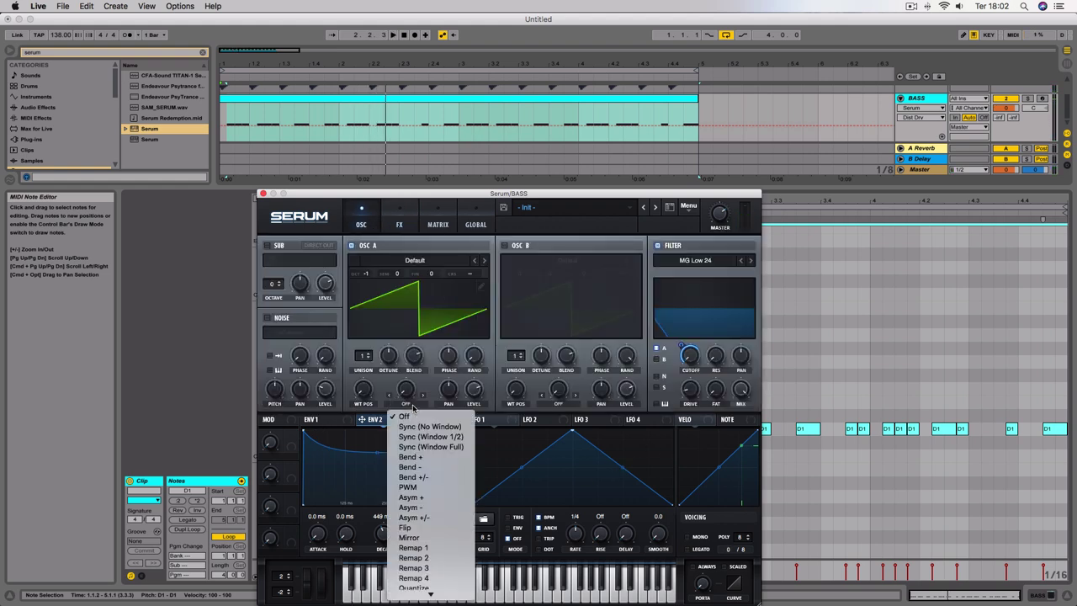
{"action": "left_click", "coordinate": [413, 477]}
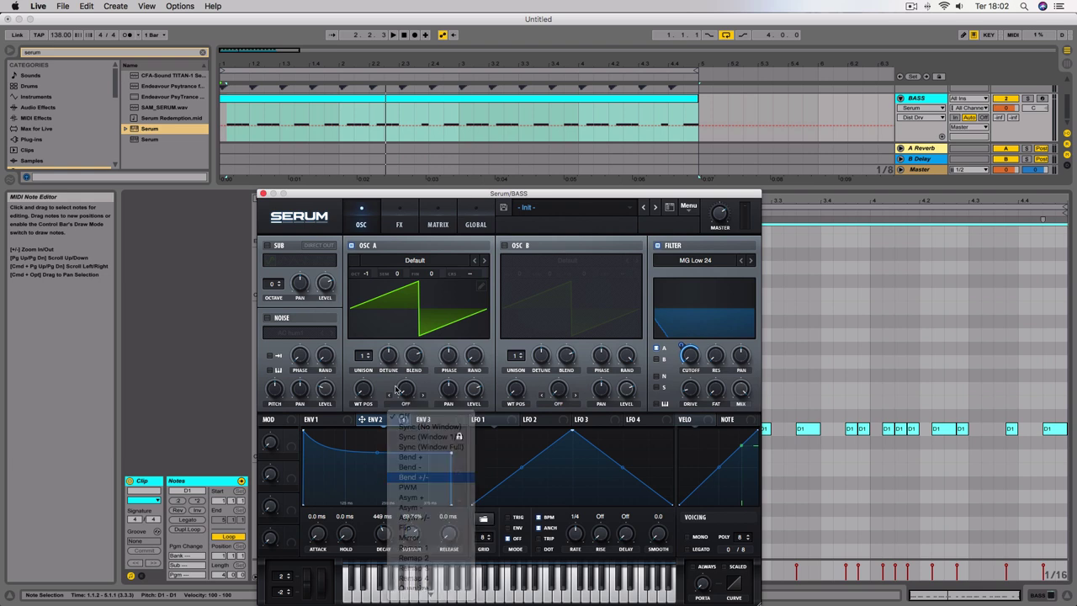
{"action": "left_click_drag", "start_coordinate": [405, 389], "coordinate": [386, 363]}
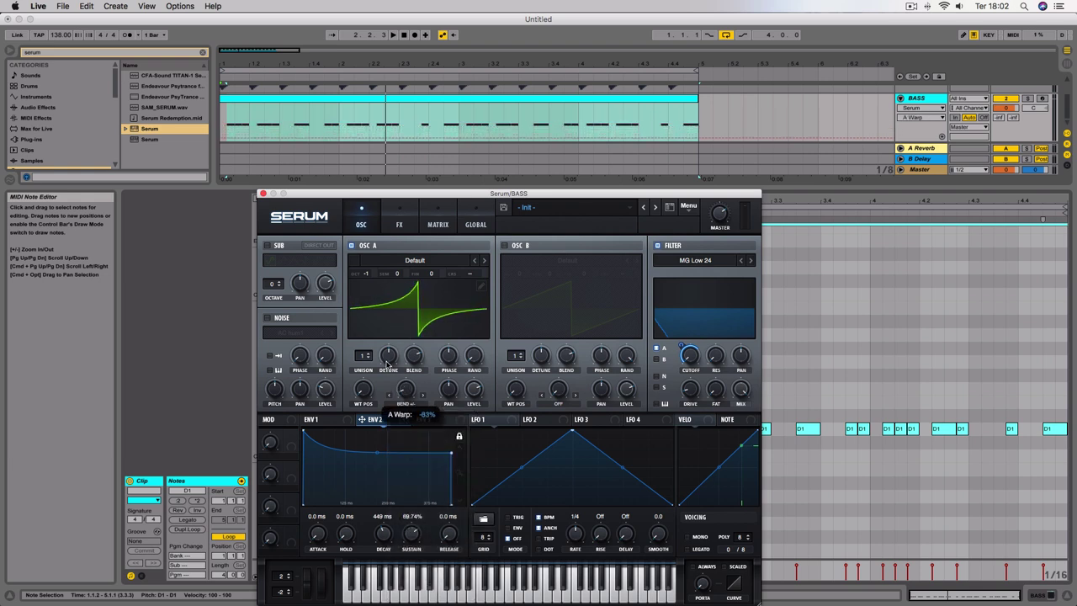
{"action": "key", "text": "space"}
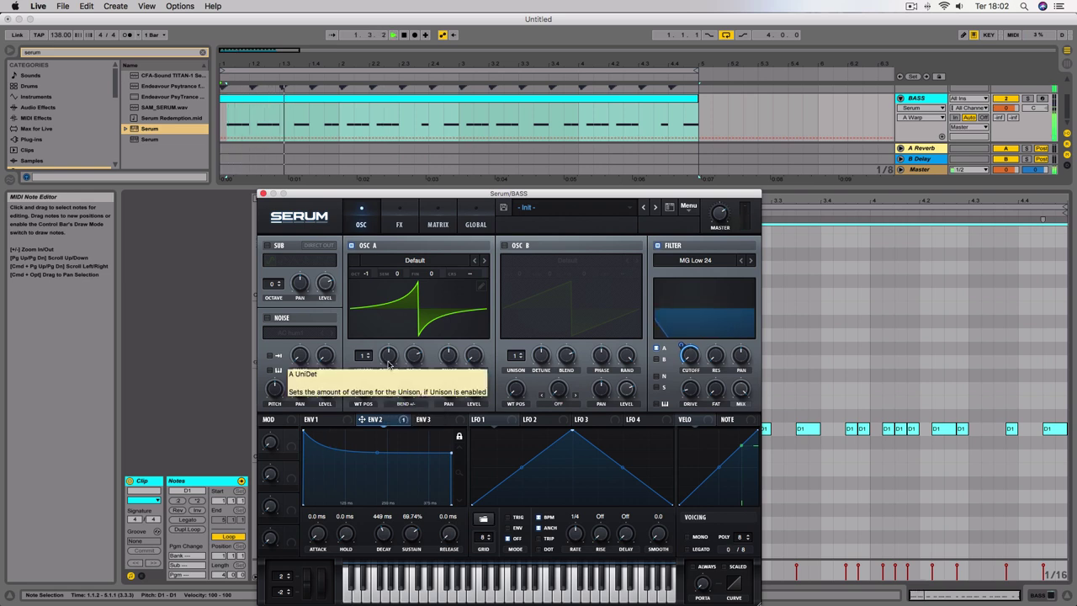
{"action": "left_click_drag", "start_coordinate": [406, 389], "coordinate": [408, 380]}
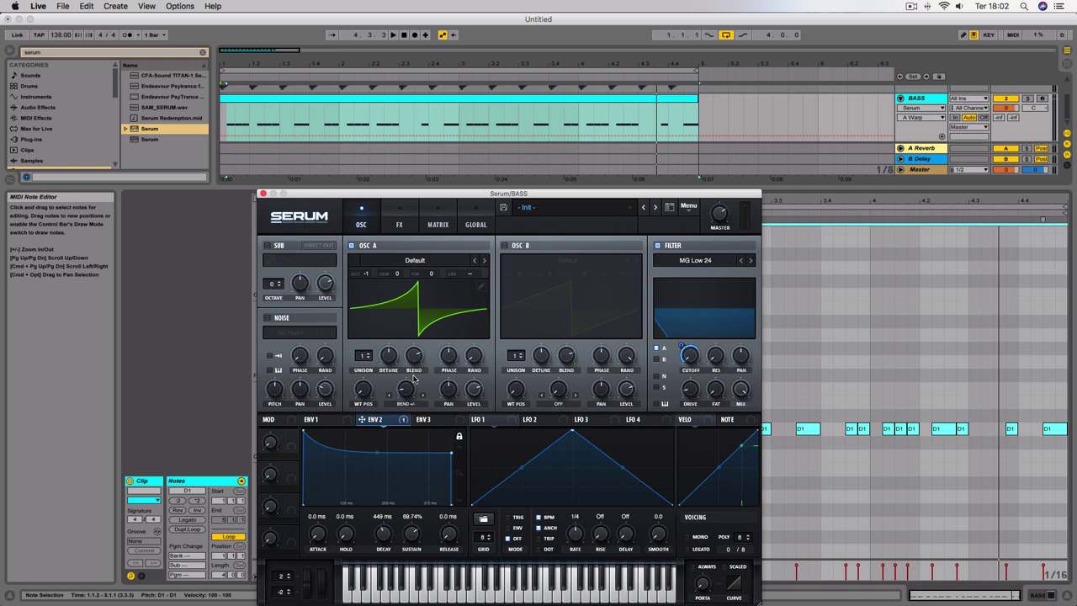
Step: Readjust envelope 2's filter cutoff modulation during playback and close the Serum window
{"action": "key", "text": "space"}
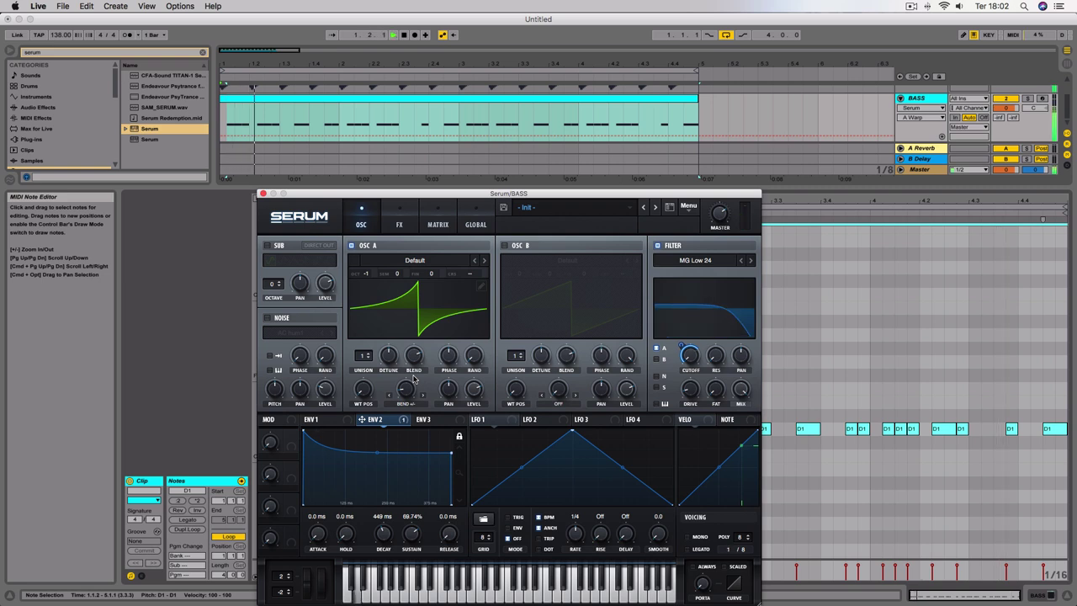
{"action": "mouse_move", "coordinate": [690, 355]}
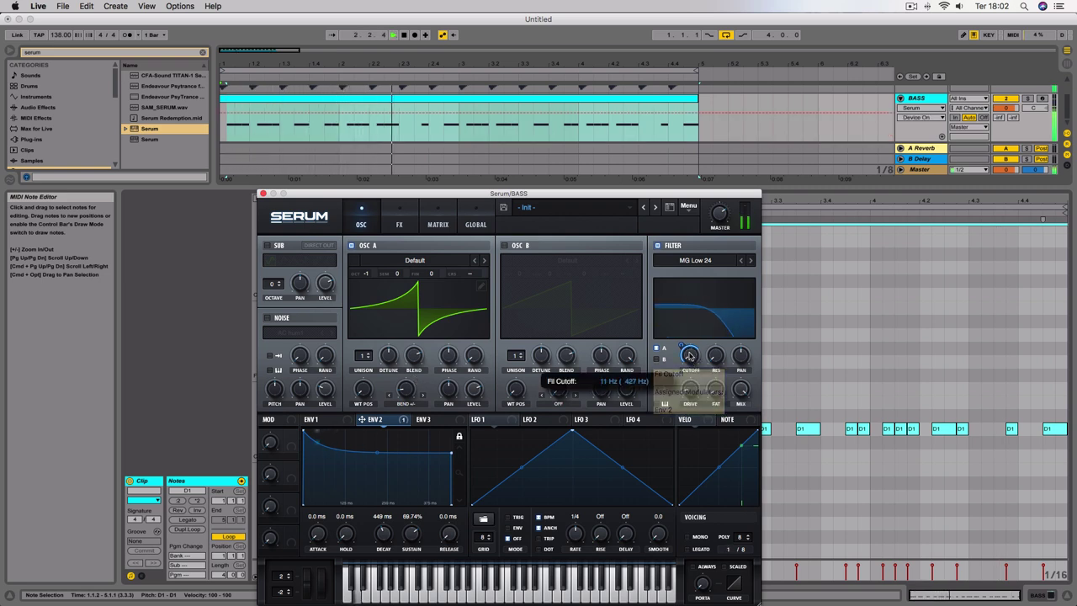
{"action": "mouse_move", "coordinate": [689, 351]}
{"action": "left_mouse_down"}
{"action": "mouse_move", "coordinate": [685, 327]}
{"action": "mouse_move", "coordinate": [681, 360]}
{"action": "left_mouse_up"}
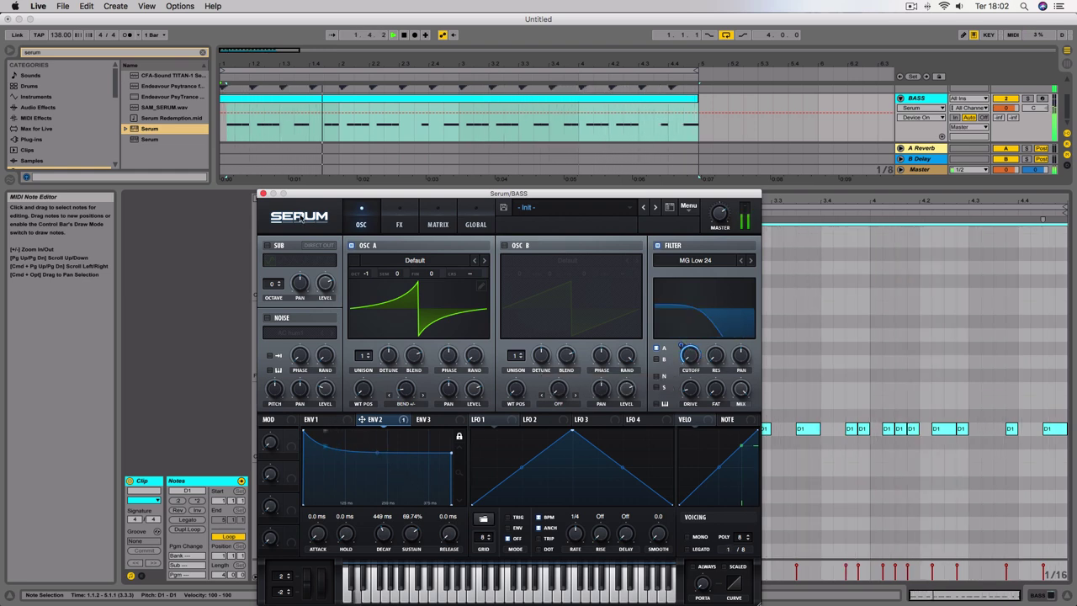
{"action": "left_click", "coordinate": [262, 195]}
Step: Open the first kick clip on the KICK track and examine its waveform and length up close
{"action": "left_click", "coordinate": [323, 90]}
{"action": "left_click", "coordinate": [325, 91]}
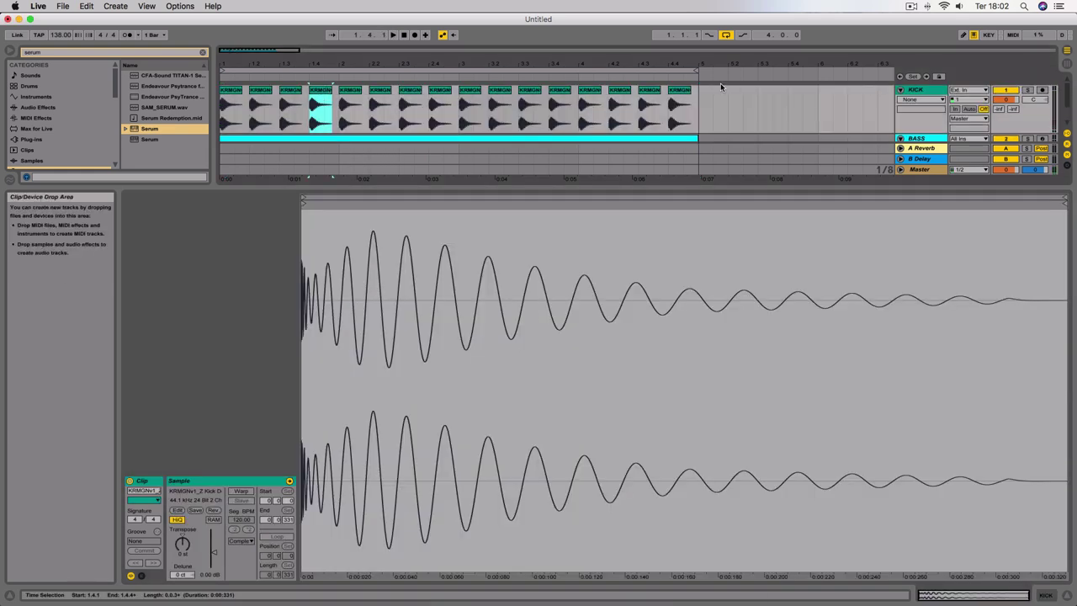
{"action": "left_click", "coordinate": [236, 89]}
{"action": "left_click_drag", "start_coordinate": [248, 64], "coordinate": [284, 60]}
{"action": "scroll", "coordinate": [260, 80], "scroll_direction": "left", "scroll_amount": 3}
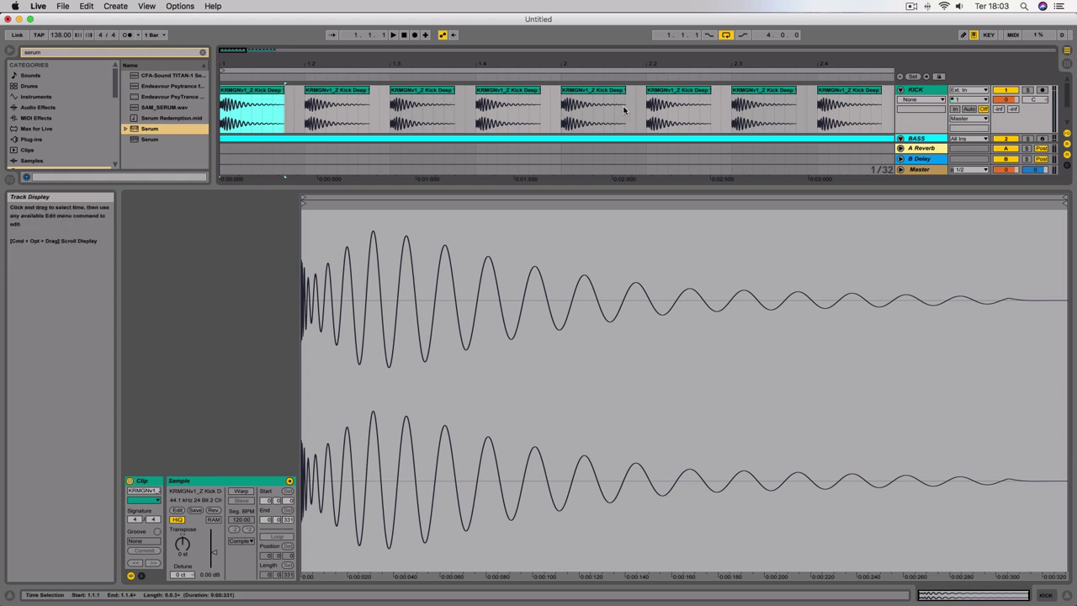
Step: Select all sixteen kick clips on the KICK track
{"action": "scroll", "coordinate": [622, 107], "scroll_direction": "right", "scroll_amount": 10}
{"action": "left_click_drag", "start_coordinate": [316, 64], "coordinate": [315, 53]}
{"action": "left_click", "coordinate": [506, 92]}
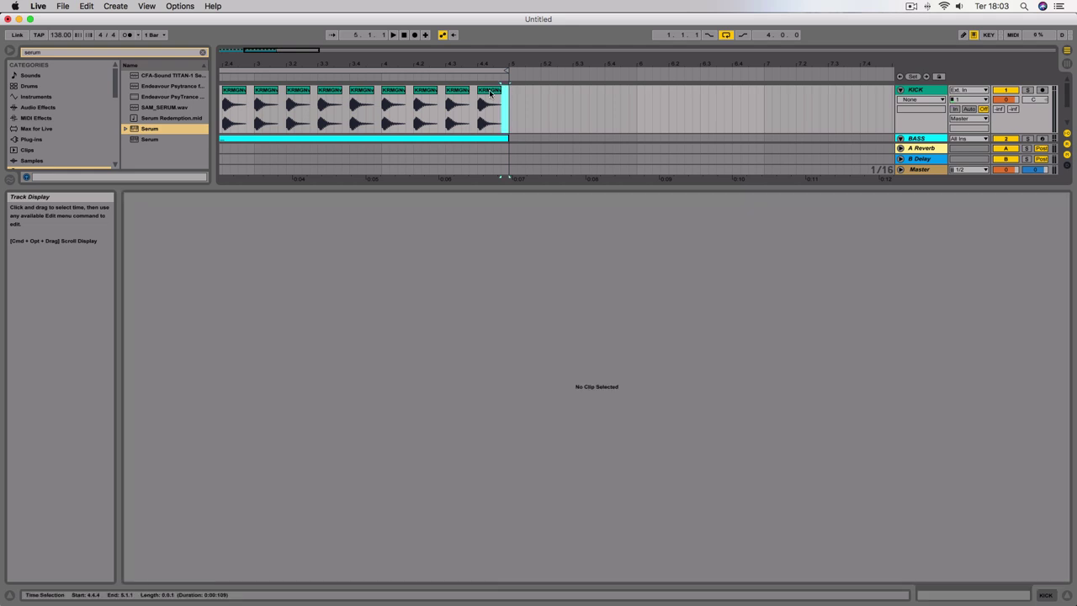
{"action": "key", "text": "super+a"}
{"action": "left_click_drag", "start_coordinate": [23, 113], "coordinate": [23, 113]}
{"action": "scroll", "coordinate": [404, 140], "scroll_direction": "left", "scroll_amount": 8}
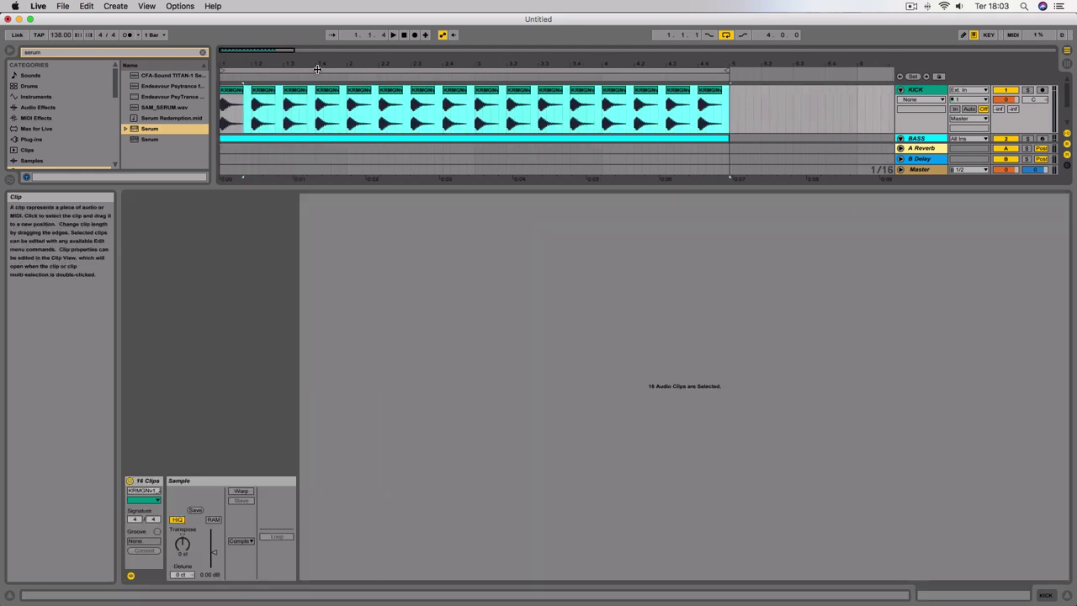
{"action": "left_click_drag", "start_coordinate": [321, 64], "coordinate": [292, 62]}
{"action": "left_click_drag", "start_coordinate": [586, 93], "coordinate": [139, 97]}
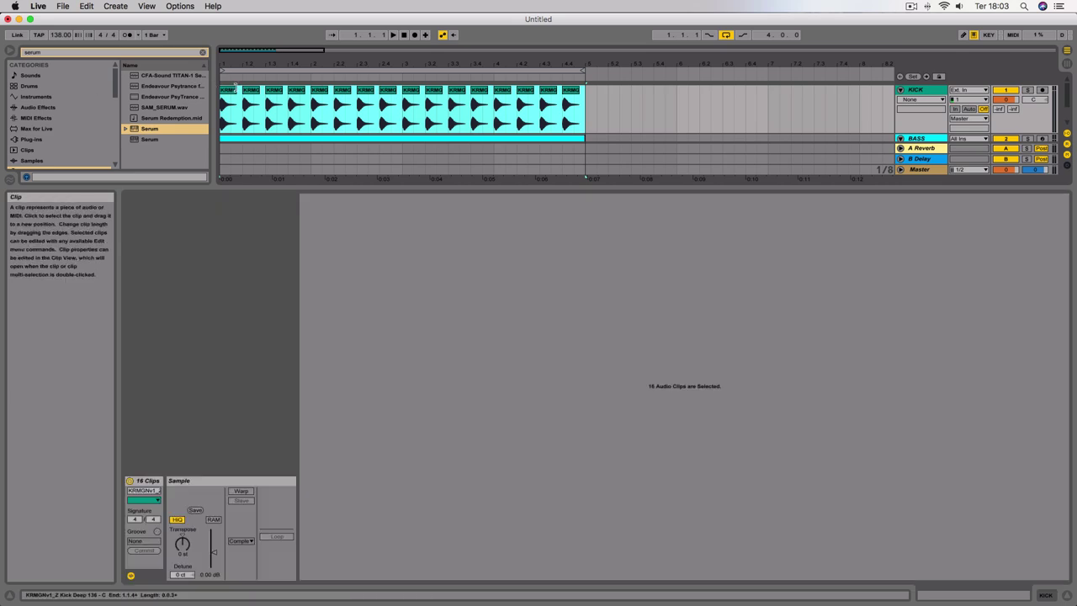
Step: Shorten the first kick clip so that it ends at 1.1.3
{"action": "left_click", "coordinate": [232, 89]}
{"action": "left_click_drag", "start_coordinate": [254, 64], "coordinate": [254, 91]}
{"action": "scroll", "coordinate": [261, 105], "scroll_direction": "left", "scroll_amount": 3}
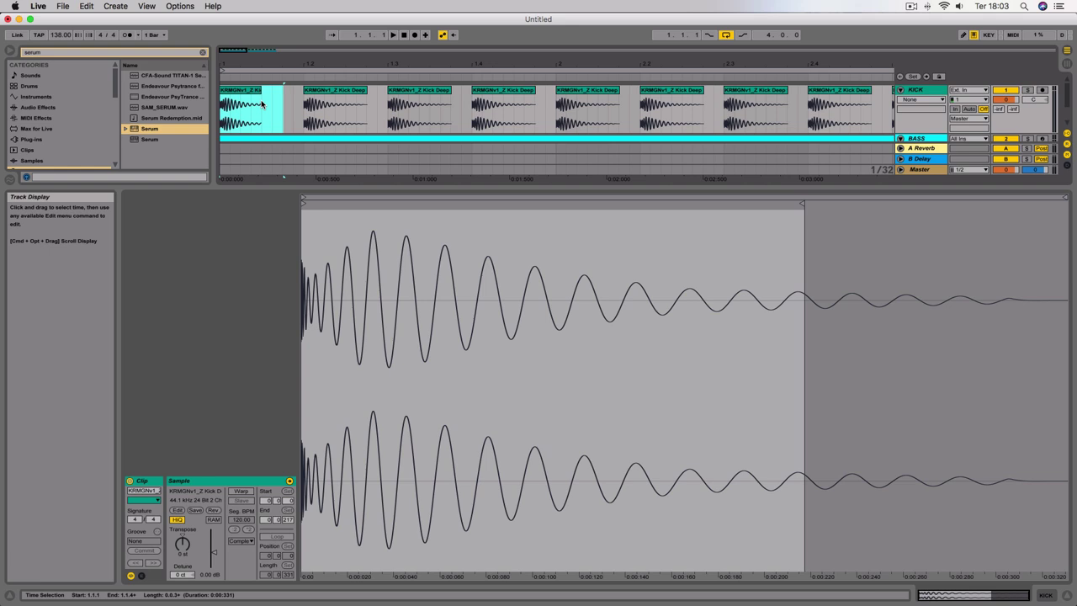
{"action": "left_click", "coordinate": [261, 110]}
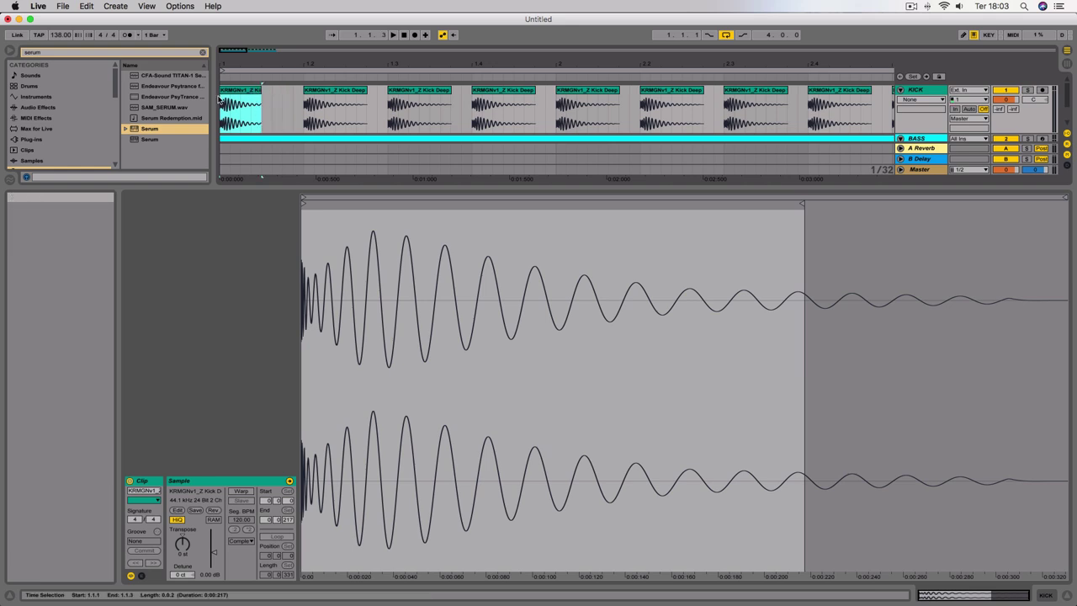
Step: Set the arrangement grid to 1/16 and reselect the shortened first kick clip
{"action": "right_click", "coordinate": [281, 105]}
{"action": "left_click", "coordinate": [357, 190]}
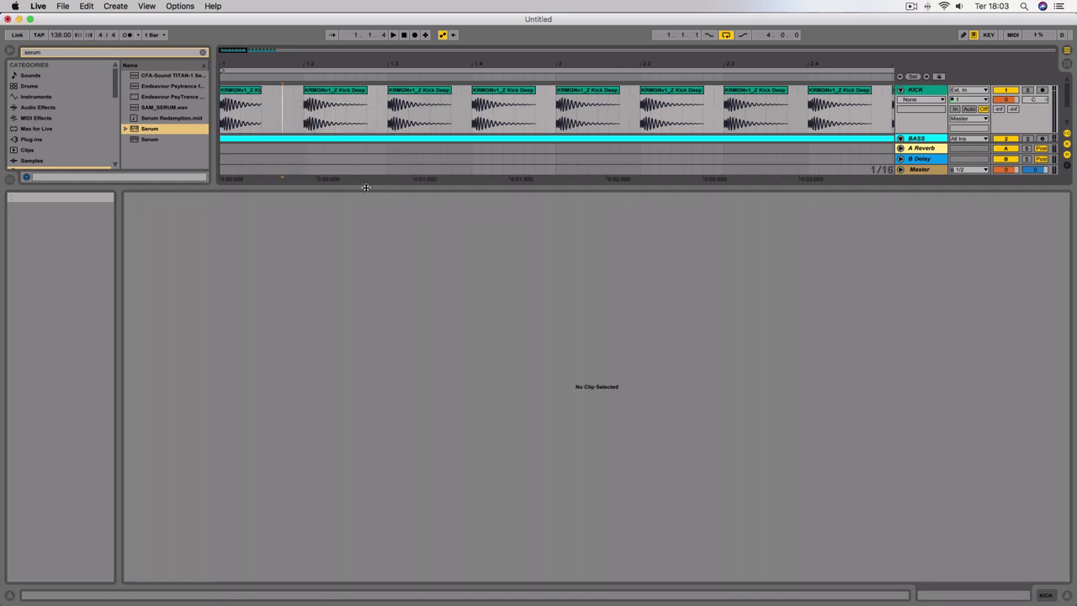
{"action": "left_click", "coordinate": [254, 91]}
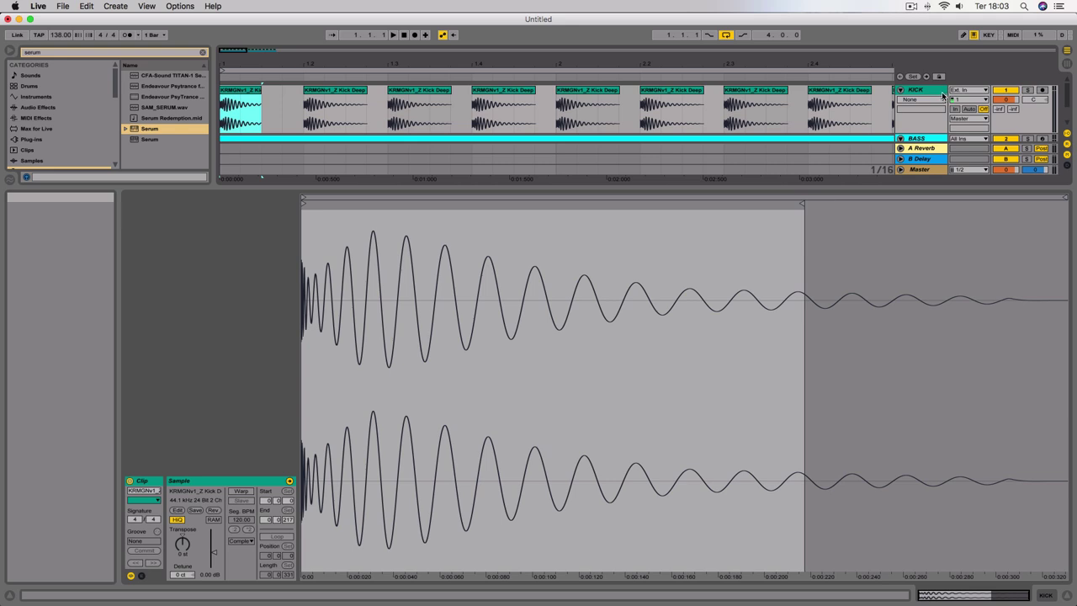
Step: Show the fades on the KICK track and add a fade-out to the end of the first kick clip
{"action": "left_click", "coordinate": [944, 97]}
{"action": "left_click", "coordinate": [923, 119]}
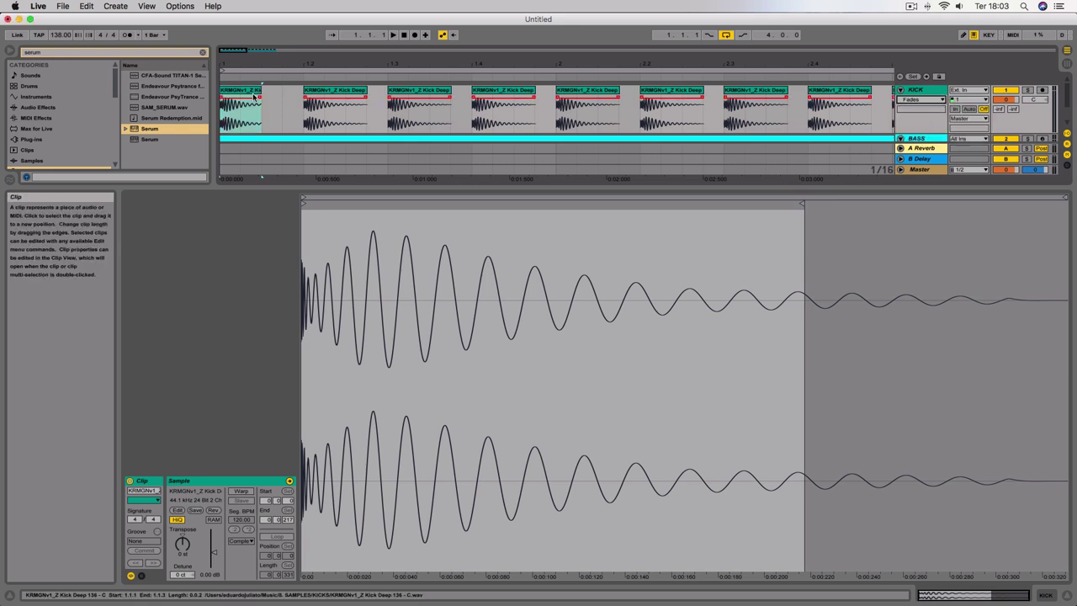
{"action": "left_click_drag", "start_coordinate": [252, 97], "coordinate": [246, 96]}
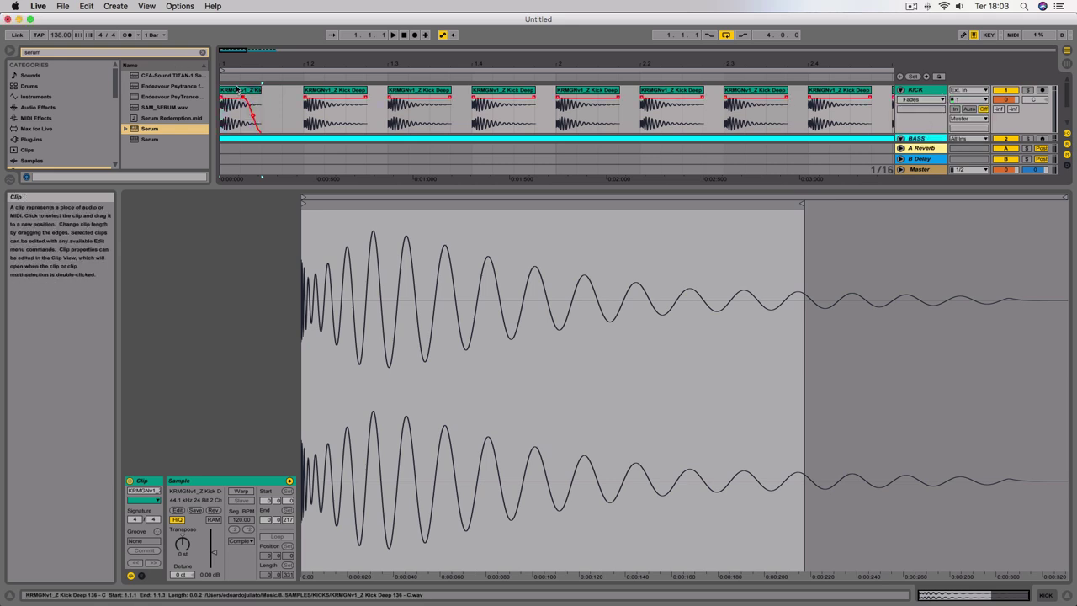
Step: Replace the remaining kicks with duplicates of the shortened, faded kick on every beat across four bars and play the pattern
{"action": "left_click", "coordinate": [336, 97], "text": "shift"}
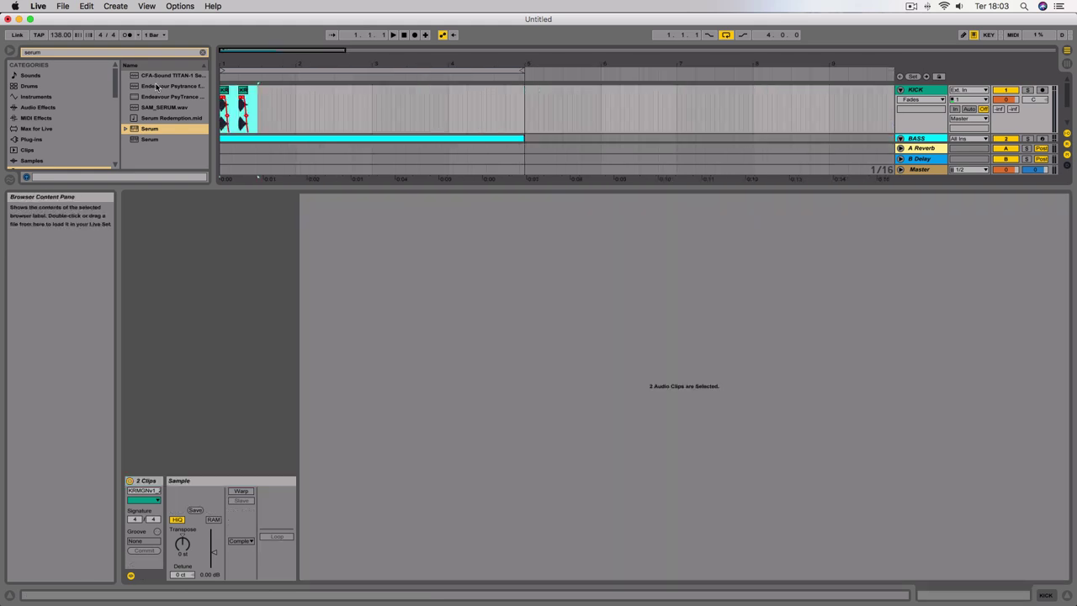
{"action": "key", "text": "super+d"}
{"action": "key", "text": "super+d"}
{"action": "key", "text": "super+d"}
{"action": "key", "text": "super+d"}
{"action": "key", "text": "super+d"}
{"action": "key", "text": "super+d"}
{"action": "key", "text": "super+d"}
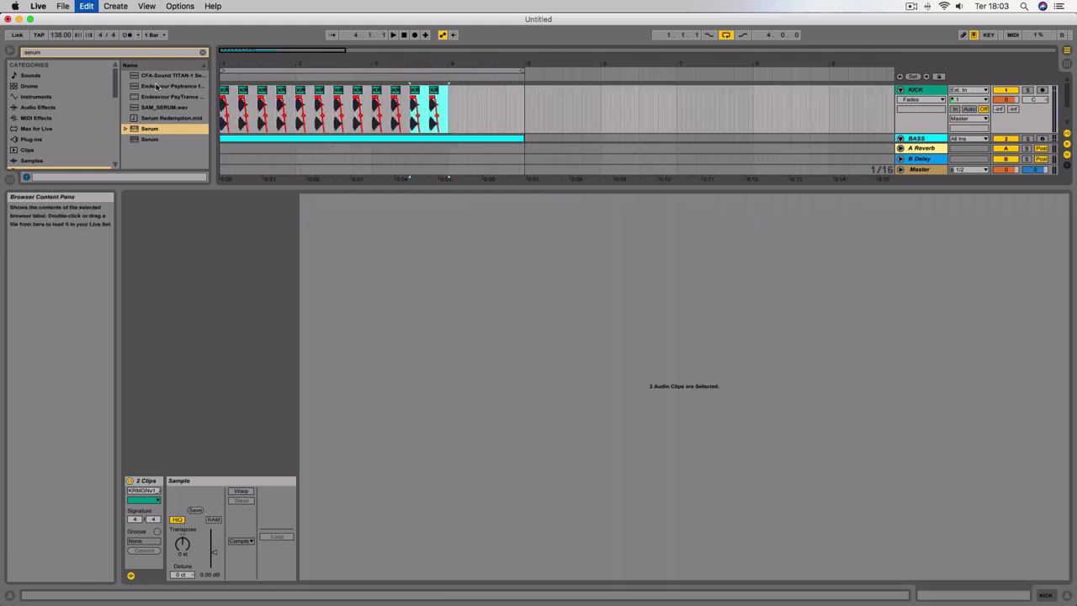
{"action": "key", "text": "space"}
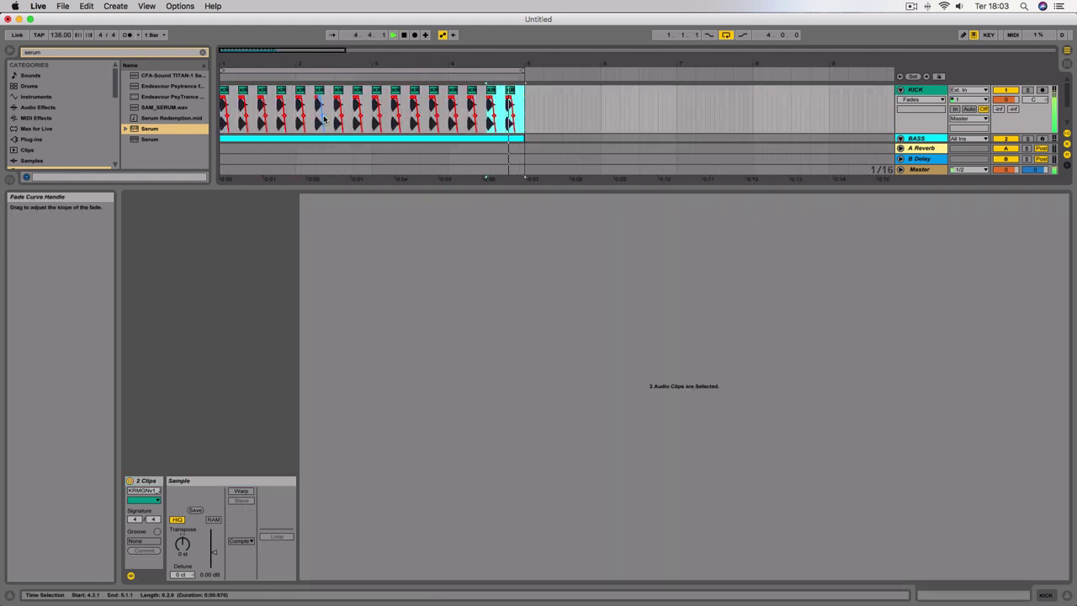
Step: Set the filter in Serum's effects to MG Low 18, then adjust its cutoff and set its drive to about 8% during playback
{"action": "left_click", "coordinate": [353, 138]}
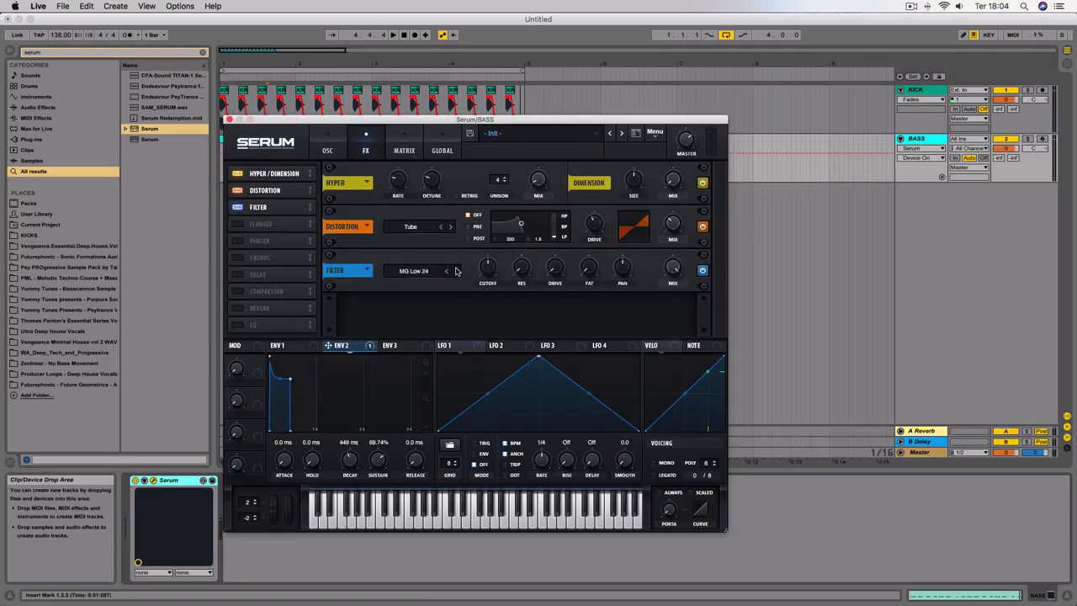
{"action": "left_click", "coordinate": [484, 269]}
{"action": "key", "text": "space"}
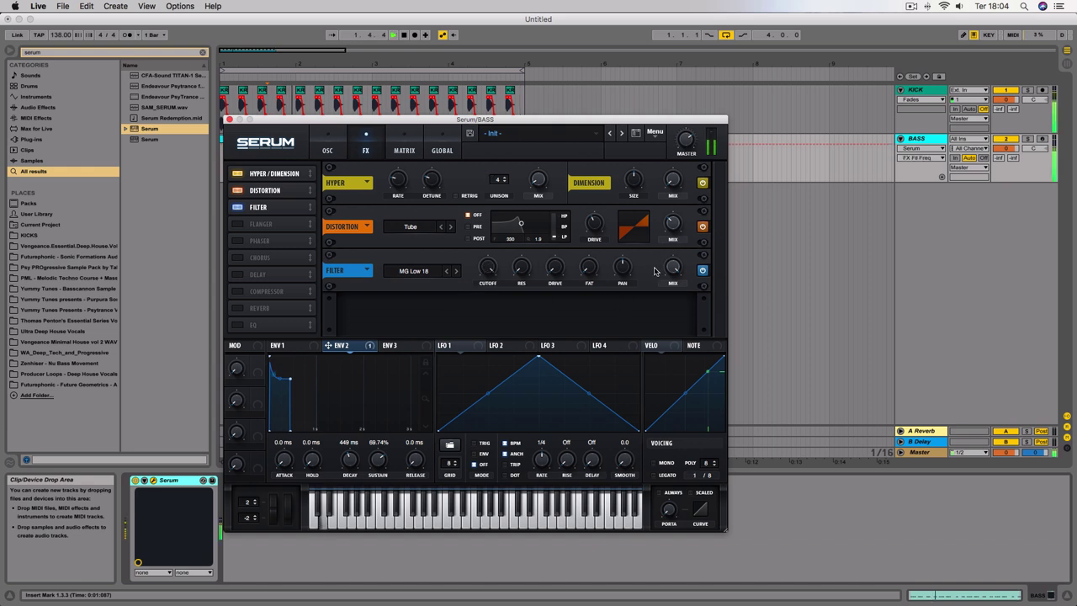
{"action": "left_click", "coordinate": [703, 270]}
{"action": "left_click_drag", "start_coordinate": [488, 266], "coordinate": [464, 252]}
{"action": "left_click_drag", "start_coordinate": [563, 276], "coordinate": [546, 256]}
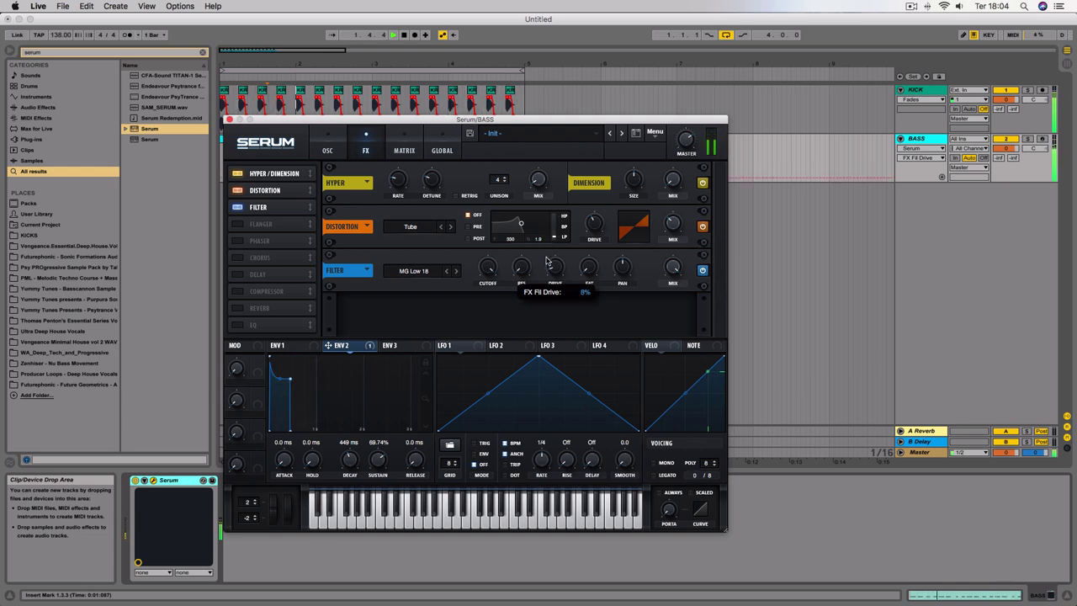
{"action": "left_click_drag", "start_coordinate": [547, 262], "coordinate": [543, 261]}
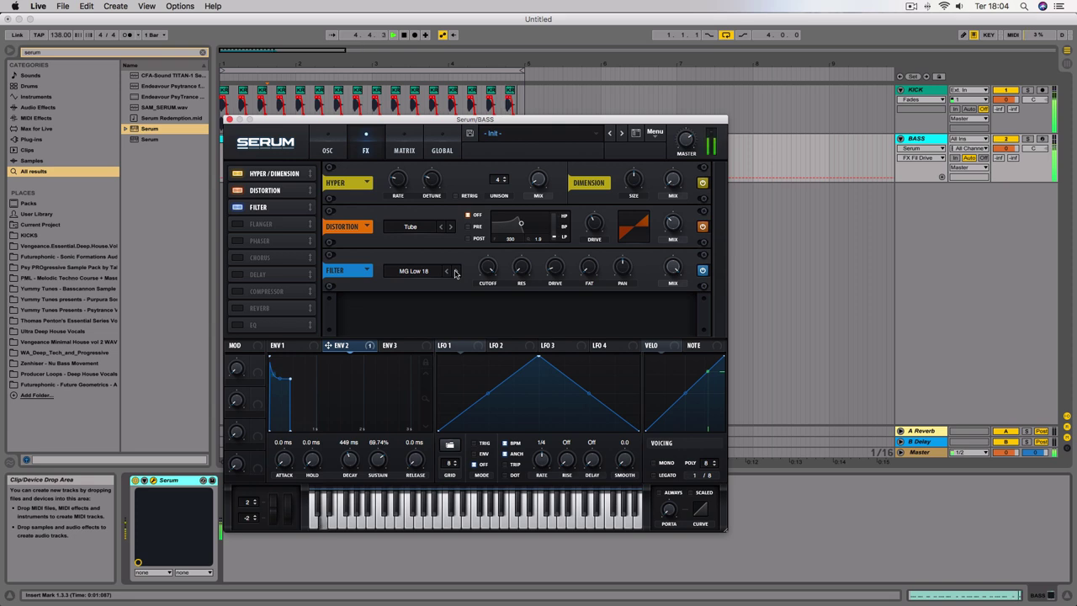
Step: Enable Serum's compressor directly after the filter in the effects chain and set its threshold to about -20.5 dB during playback
{"action": "left_click", "coordinate": [267, 294]}
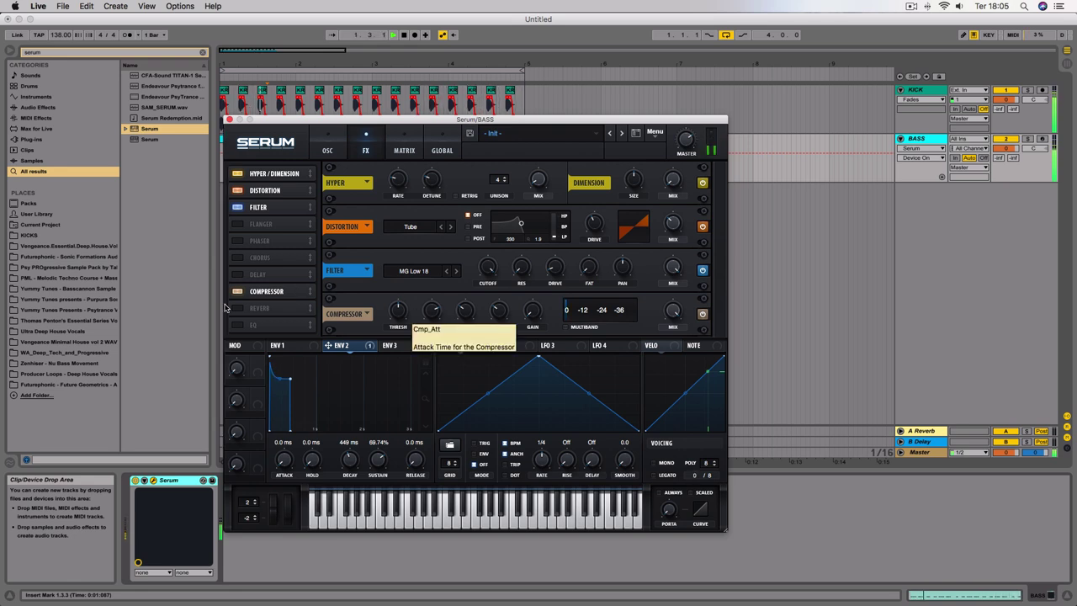
{"action": "left_click_drag", "start_coordinate": [281, 294], "coordinate": [284, 222]}
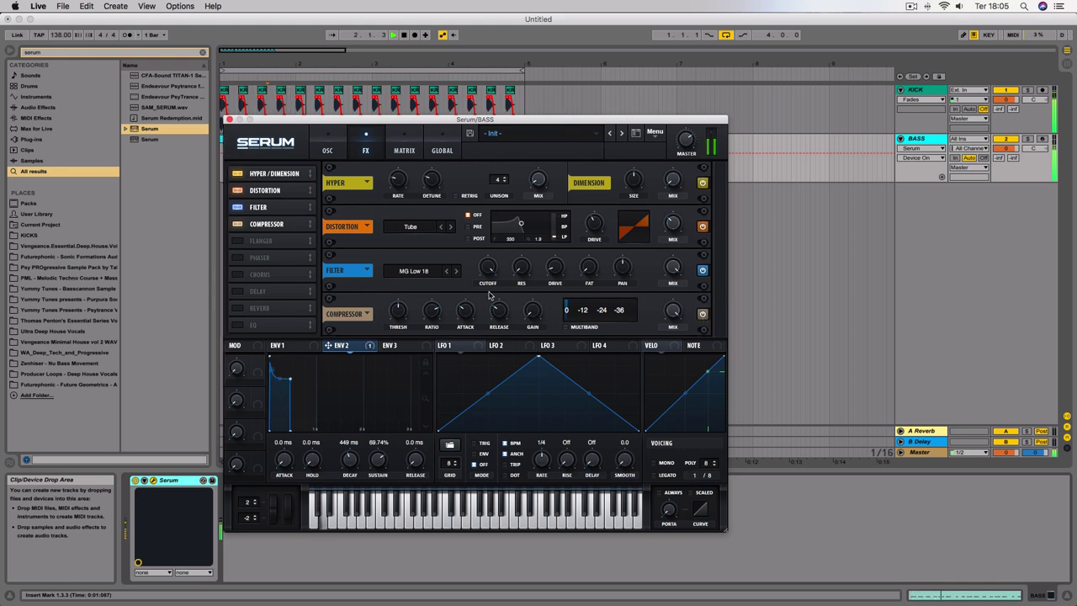
{"action": "key", "text": "space"}
{"action": "left_click", "coordinate": [401, 313]}
{"action": "key", "text": "space"}
{"action": "mouse_move", "coordinate": [401, 319]}
{"action": "left_mouse_down"}
{"action": "mouse_move", "coordinate": [413, 271]}
{"action": "mouse_move", "coordinate": [404, 309]}
{"action": "left_mouse_up"}
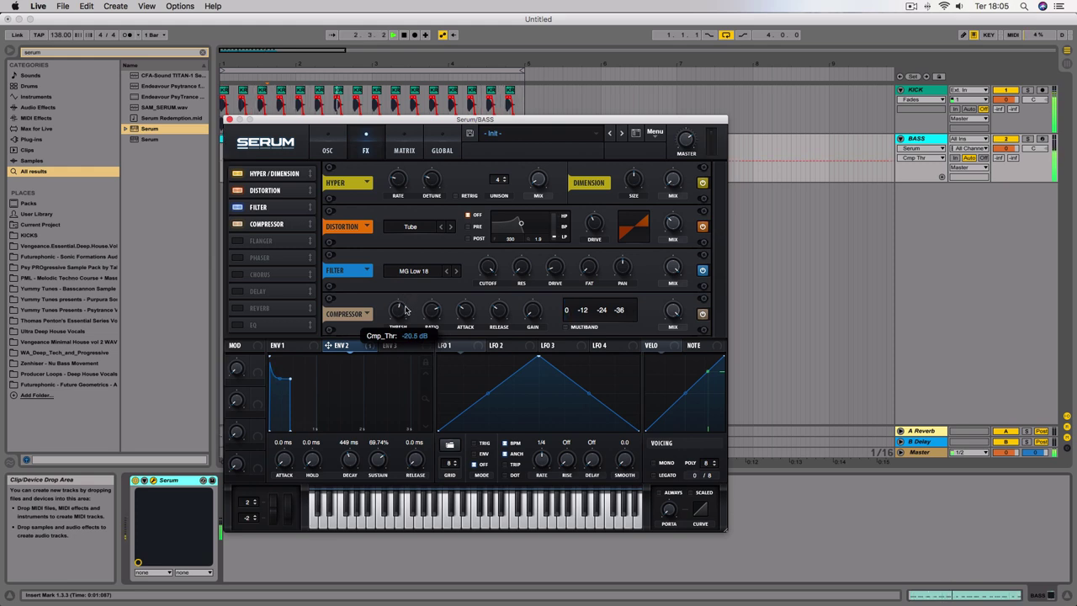
{"action": "key", "text": "space"}
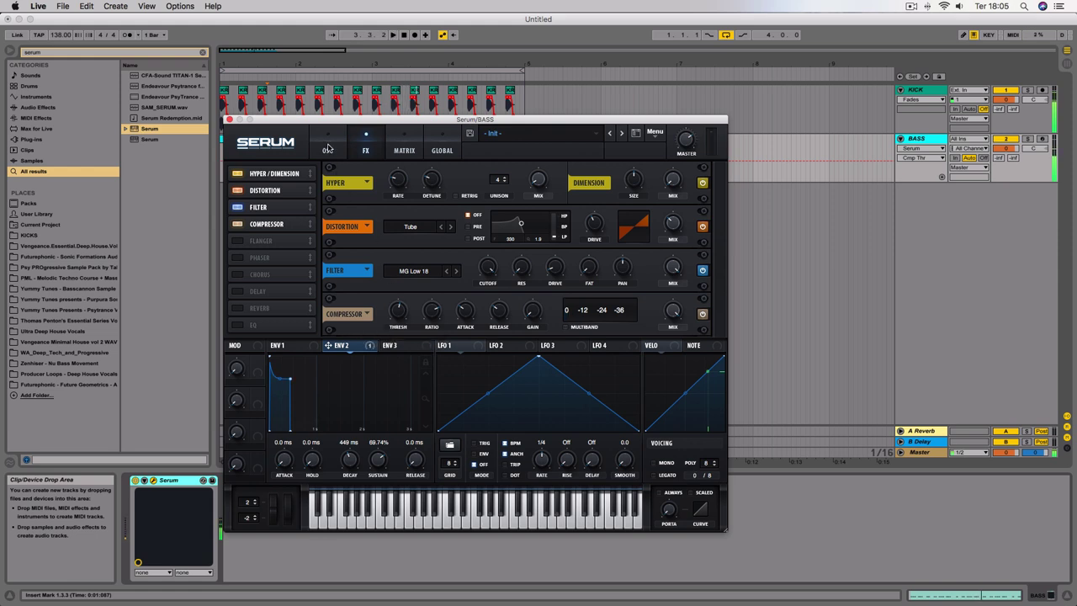
Step: Set oscillator A's level to 0%, assign velocity as its modulator and close the Serum window
{"action": "left_click", "coordinate": [328, 149]}
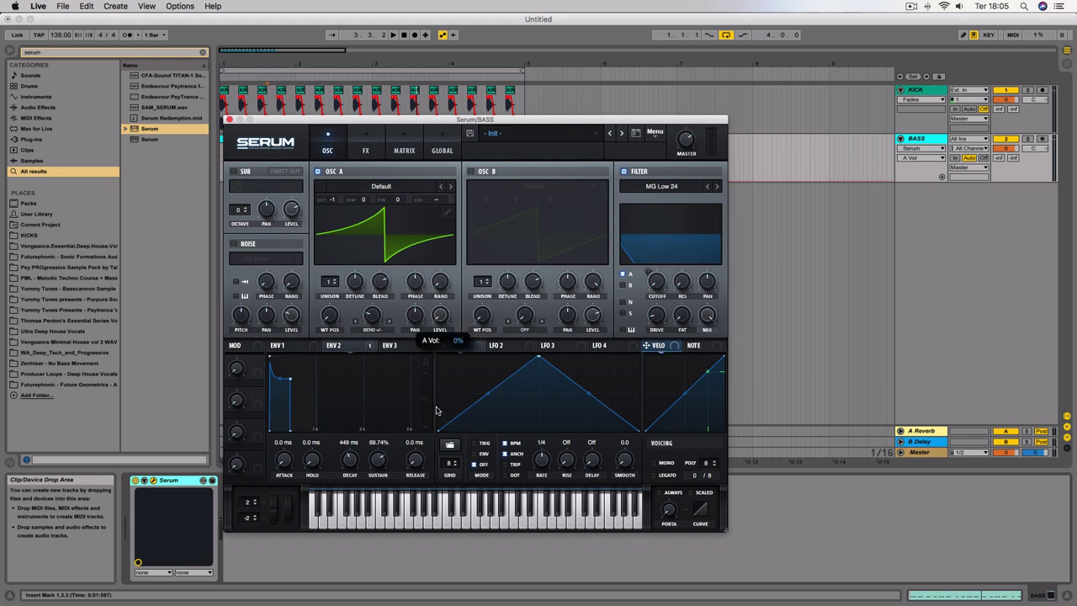
{"action": "left_click_drag", "start_coordinate": [663, 346], "coordinate": [441, 327]}
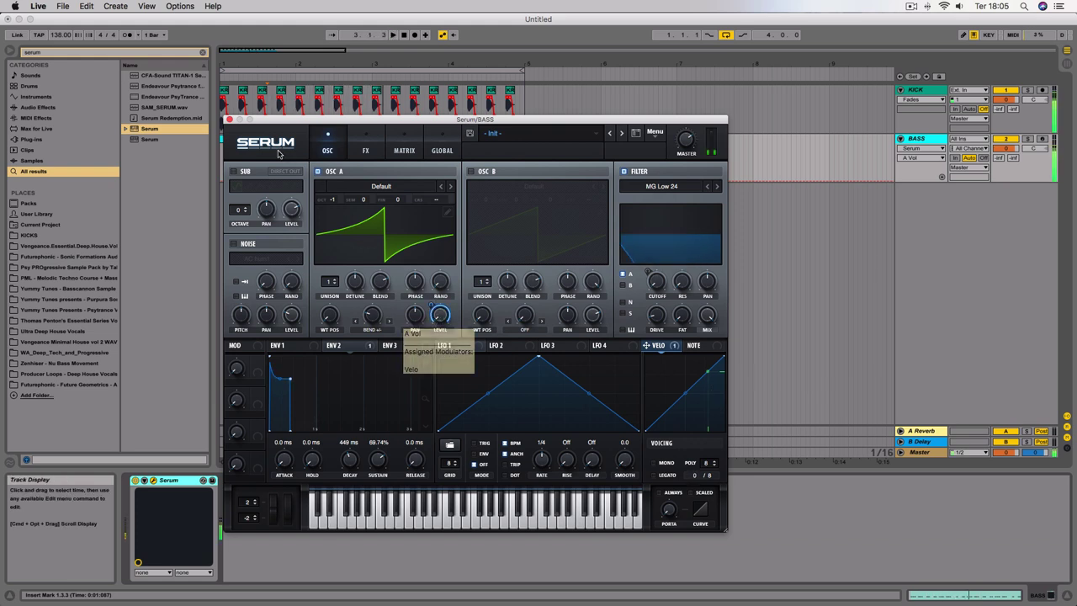
{"action": "left_click", "coordinate": [228, 121]}
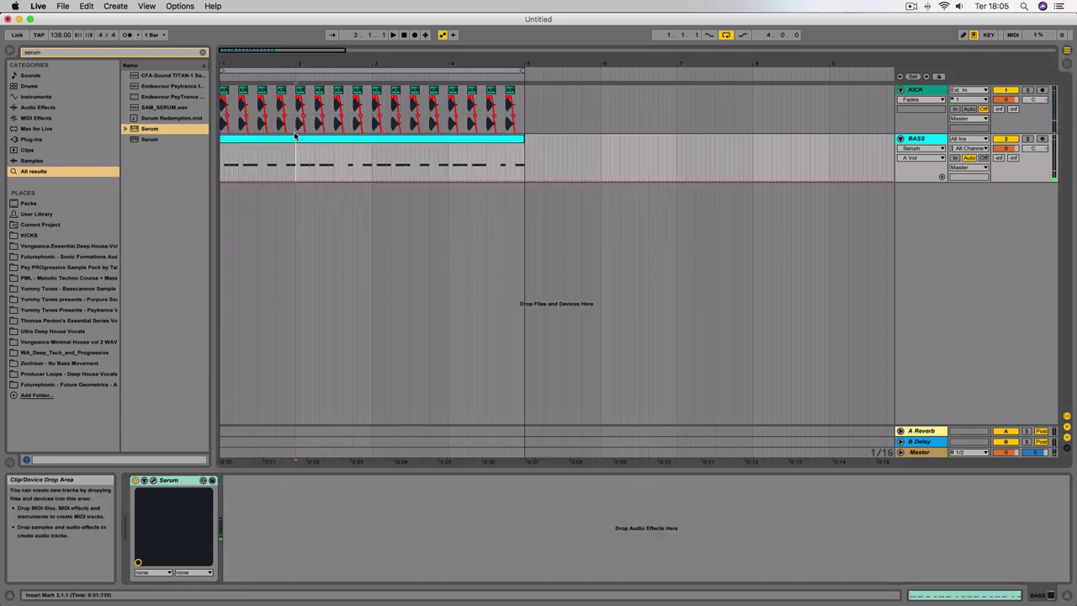
Step: Open the bass clip with an enlarged velocity lane and lower the first note's velocity to 54 while auditioning it
{"action": "double_click", "coordinate": [294, 137]}
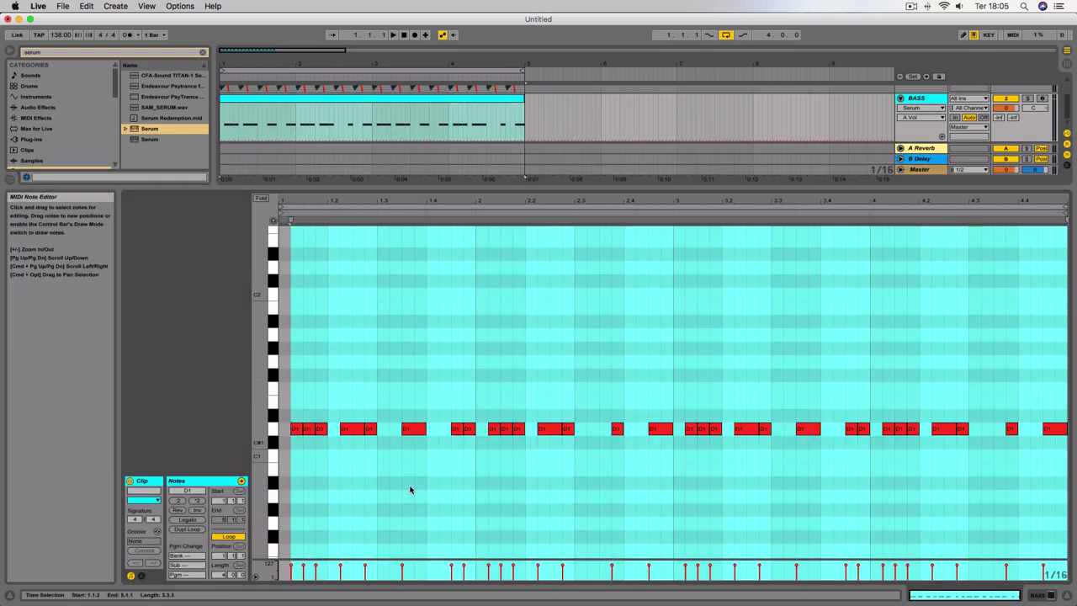
{"action": "left_click_drag", "start_coordinate": [432, 560], "coordinate": [454, 349]}
{"action": "left_click_drag", "start_coordinate": [291, 402], "coordinate": [291, 486]}
{"action": "key", "text": "space"}
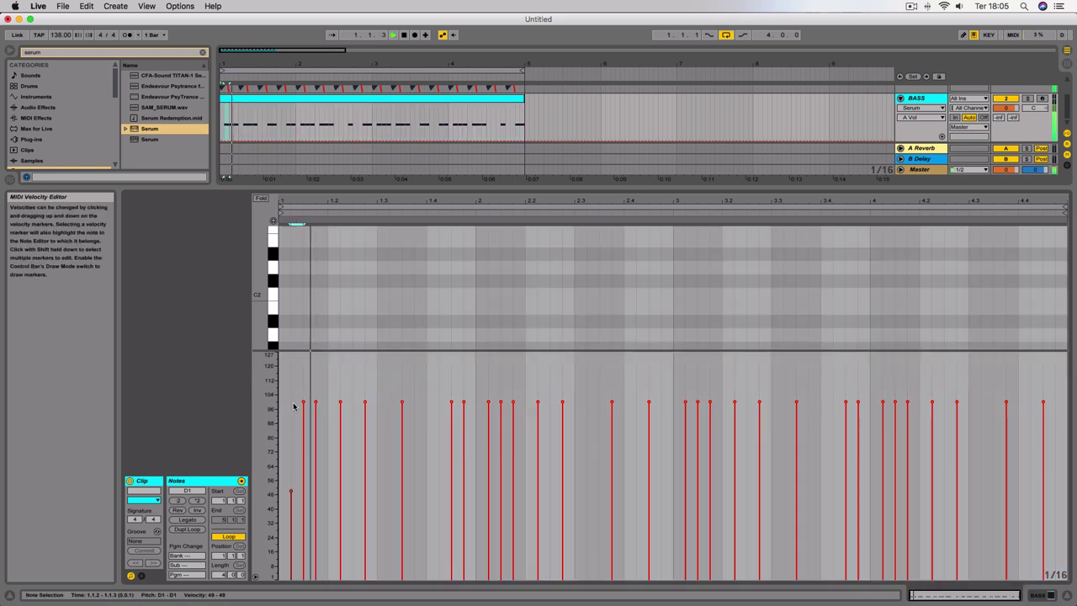
{"action": "mouse_move", "coordinate": [290, 494]}
{"action": "left_mouse_down"}
{"action": "mouse_move", "coordinate": [291, 556]}
{"action": "mouse_move", "coordinate": [291, 518]}
{"action": "left_mouse_up"}
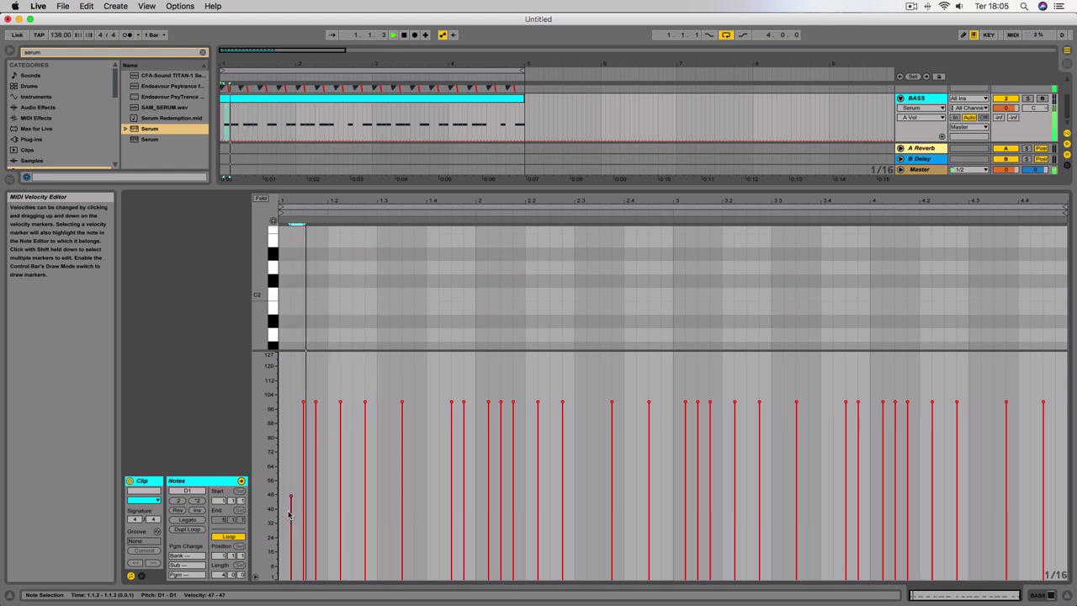
{"action": "key", "text": "space"}
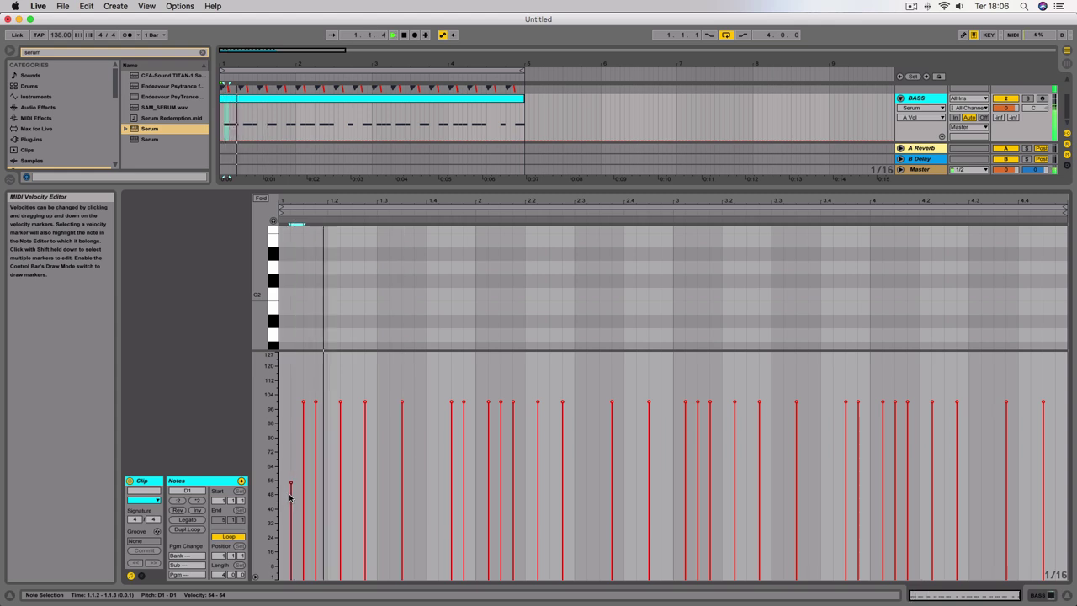
{"action": "key", "text": "space"}
Step: Lower the velocities of the bass notes at 1.1.4, 1.2.2 and 1.4.3 to about 80, checking them in playback
{"action": "left_click_drag", "start_coordinate": [317, 403], "coordinate": [316, 434]}
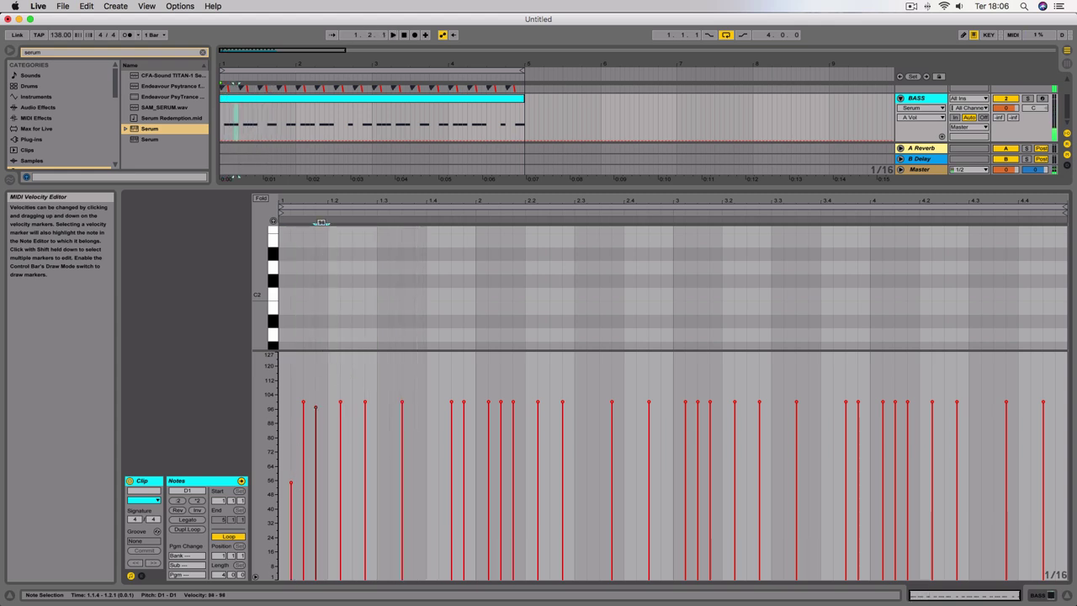
{"action": "key", "text": "space"}
{"action": "key", "text": "space"}
{"action": "key", "text": "space"}
{"action": "left_click_drag", "start_coordinate": [343, 408], "coordinate": [342, 418]}
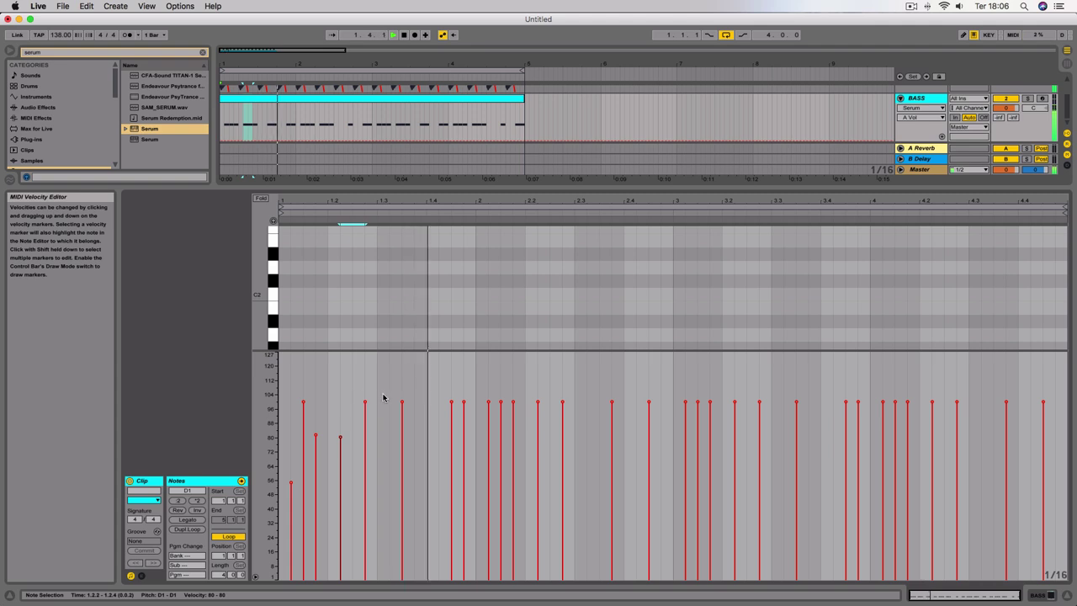
{"action": "left_click_drag", "start_coordinate": [453, 404], "coordinate": [454, 423]}
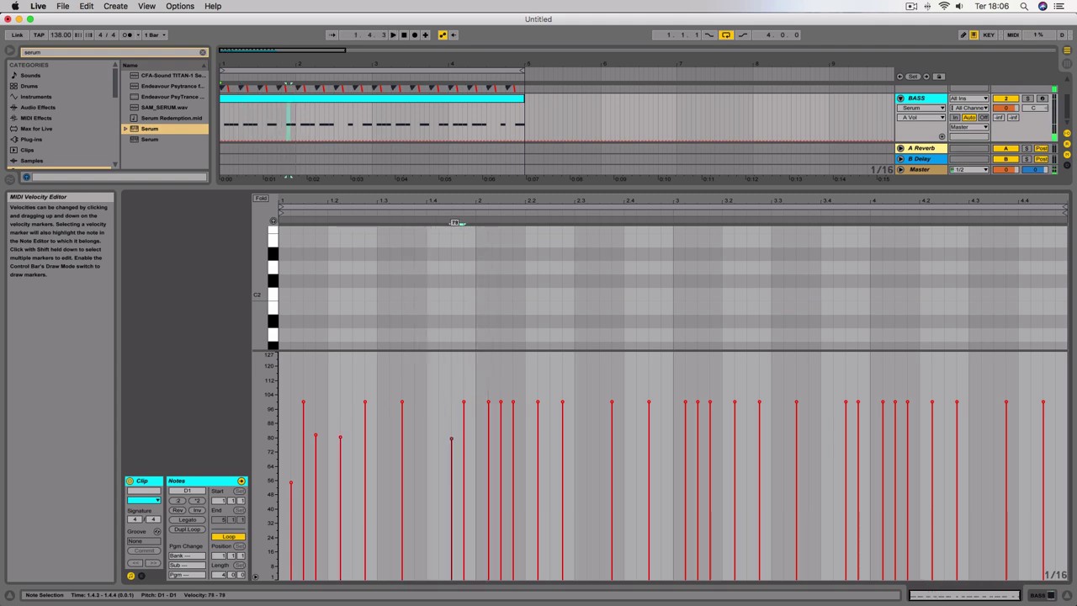
{"action": "key", "text": "space"}
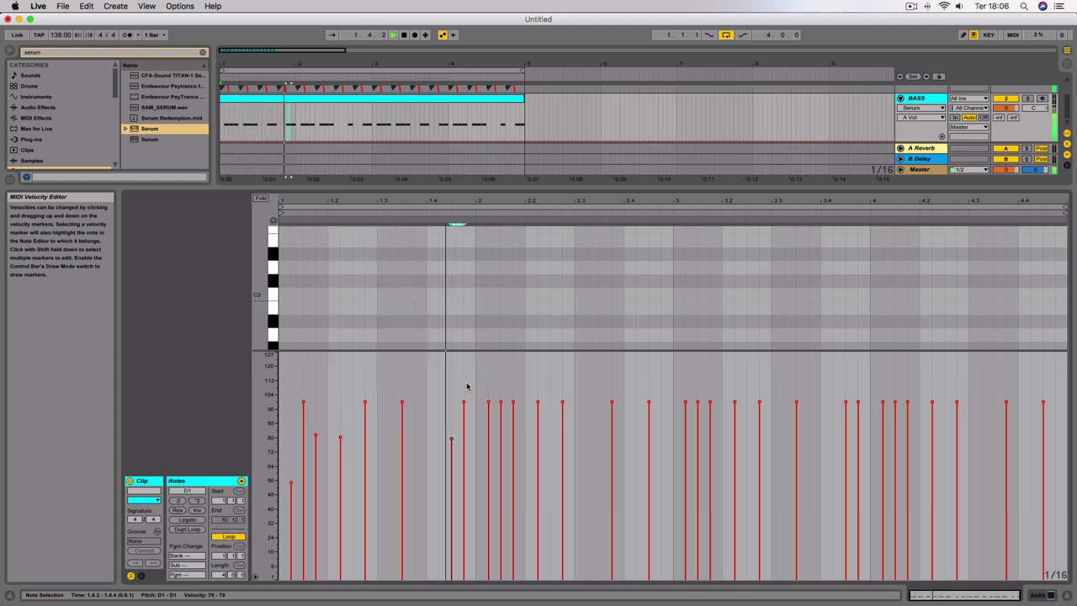
Step: Lower the velocity of the bass note at 2.1.2 to 47 and that of the note at 2.1.4 to about 75
{"action": "left_click_drag", "start_coordinate": [488, 402], "coordinate": [488, 411]}
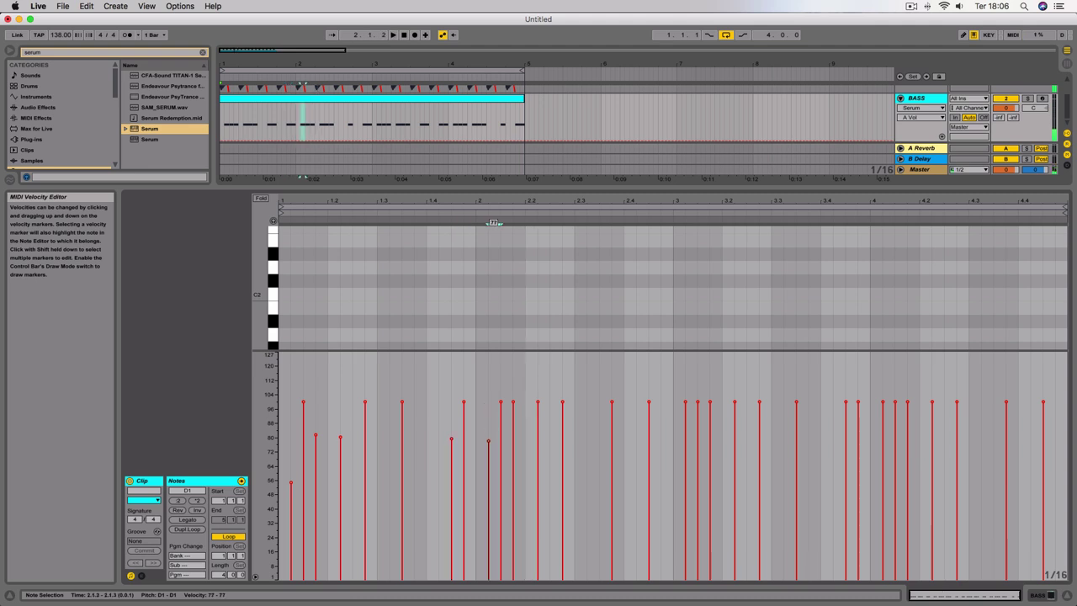
{"action": "key", "text": "space"}
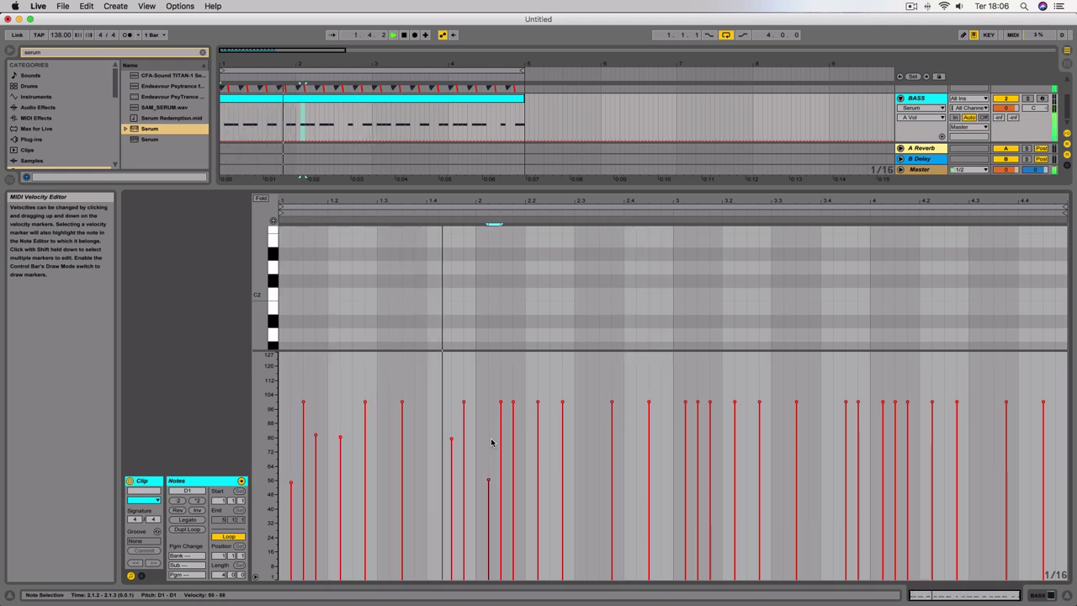
{"action": "left_click", "coordinate": [487, 483]}
{"action": "left_click_drag", "start_coordinate": [488, 480], "coordinate": [488, 495]}
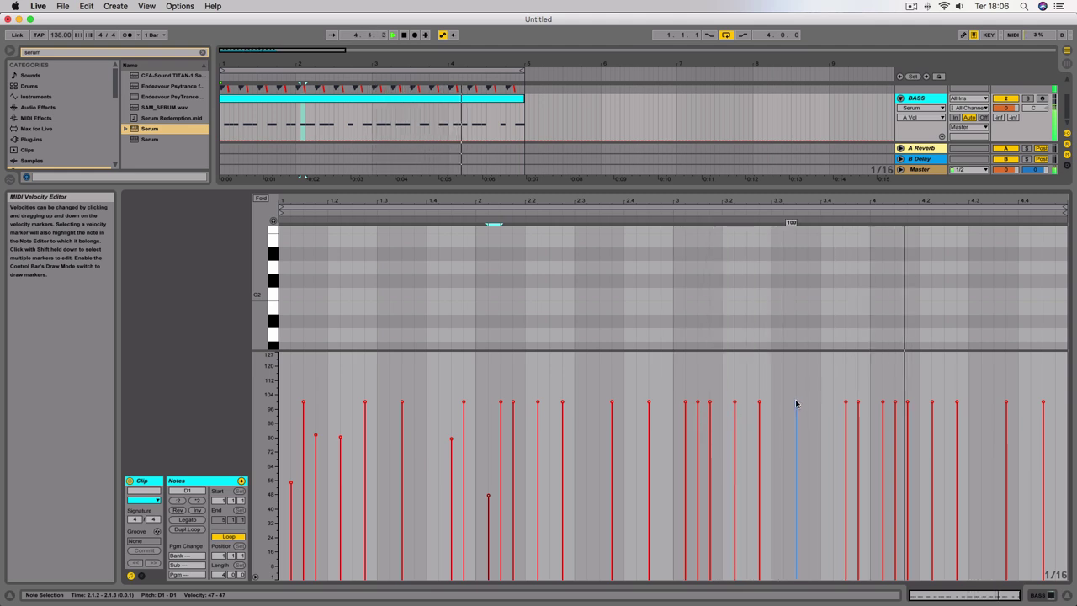
{"action": "scroll", "coordinate": [538, 317], "scroll_direction": "down", "scroll_amount": 5}
{"action": "key", "text": "space"}
{"action": "left_click", "coordinate": [535, 299]}
{"action": "left_click", "coordinate": [516, 259]}
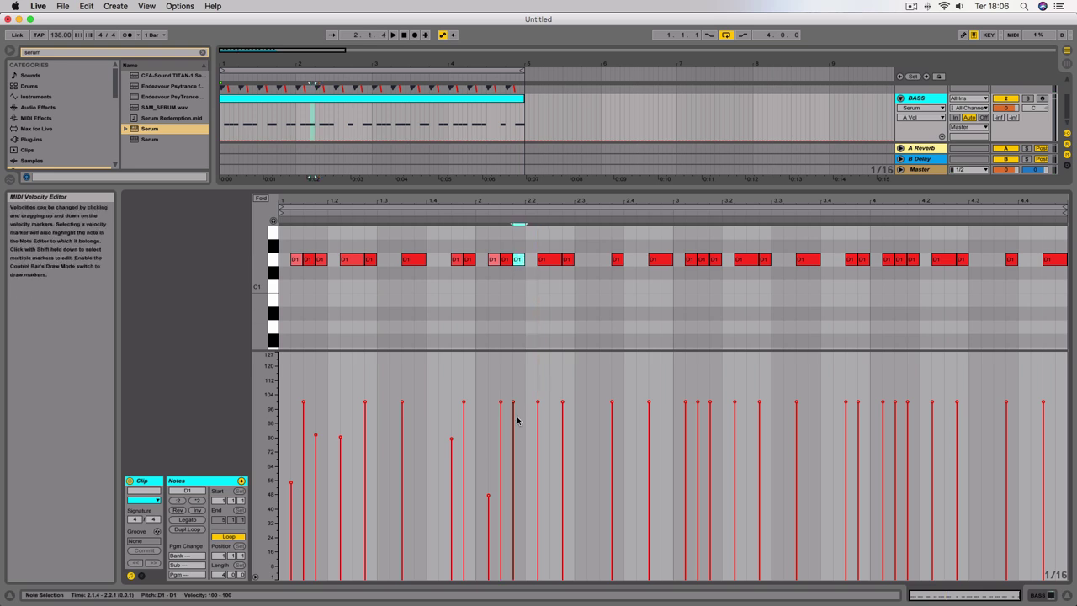
{"action": "left_click_drag", "start_coordinate": [513, 402], "coordinate": [513, 464]}
Step: Duplicate the first bar's bass notes with their velocities across bars 2 to 4, undo the surplus copy and play the result
{"action": "left_click", "coordinate": [481, 282]}
{"action": "scroll", "coordinate": [481, 282], "scroll_direction": "up", "scroll_amount": 5}
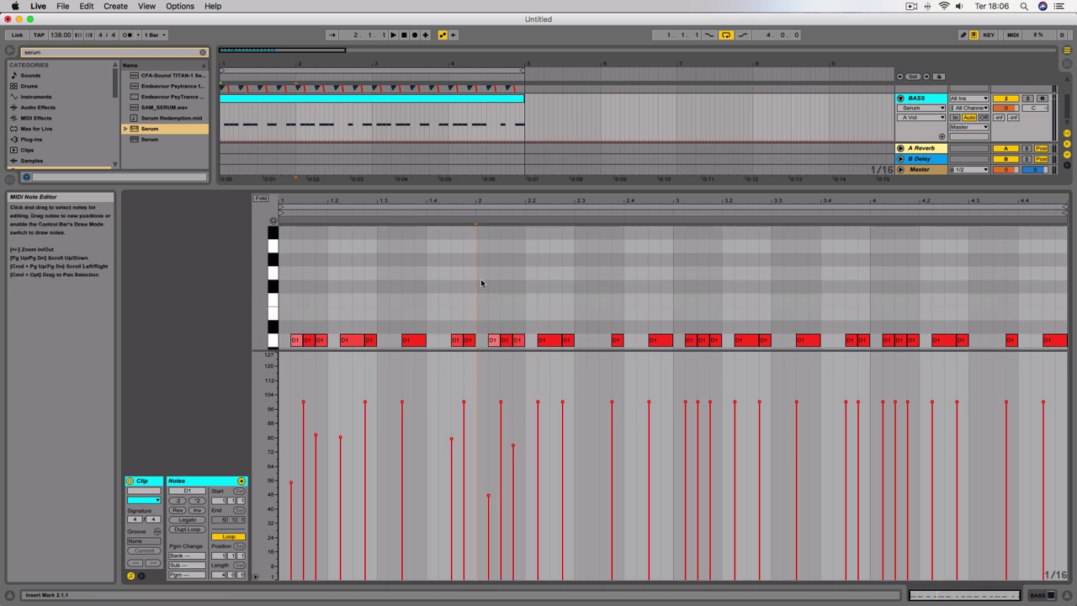
{"action": "scroll", "coordinate": [480, 277], "scroll_direction": "down", "scroll_amount": 3}
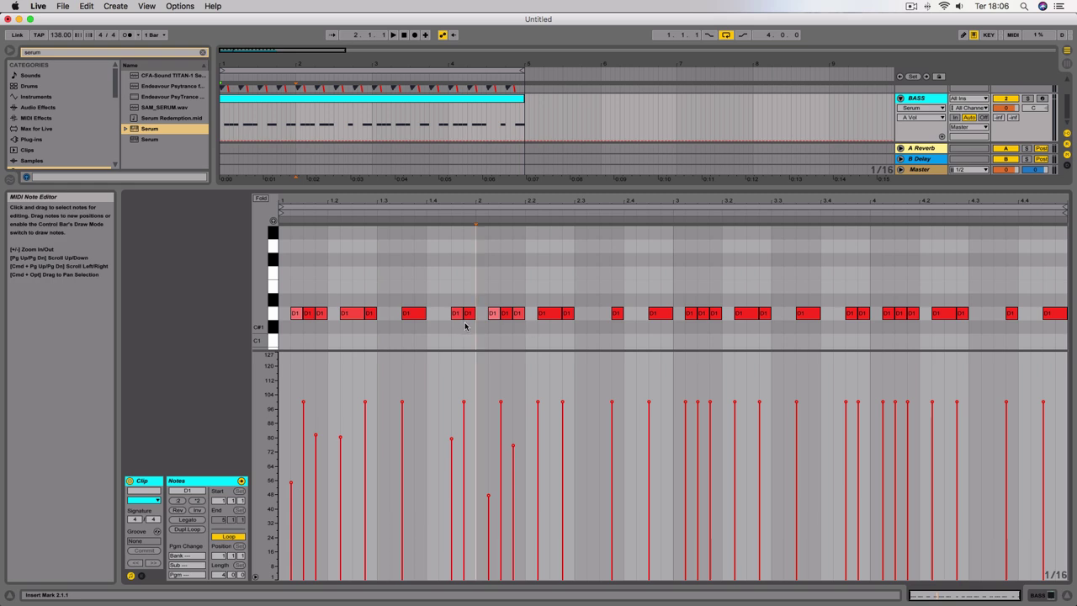
{"action": "left_click_drag", "start_coordinate": [475, 326], "coordinate": [185, 294]}
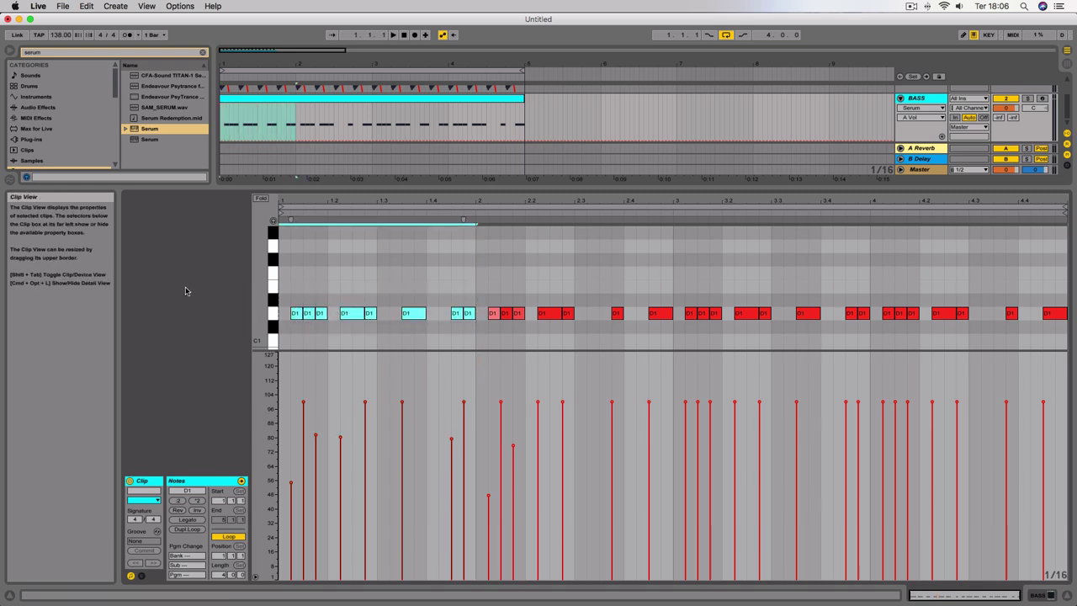
{"action": "key", "text": "super+d"}
{"action": "key", "text": "super+d"}
{"action": "key", "text": "super+d"}
{"action": "key", "text": "super+d"}
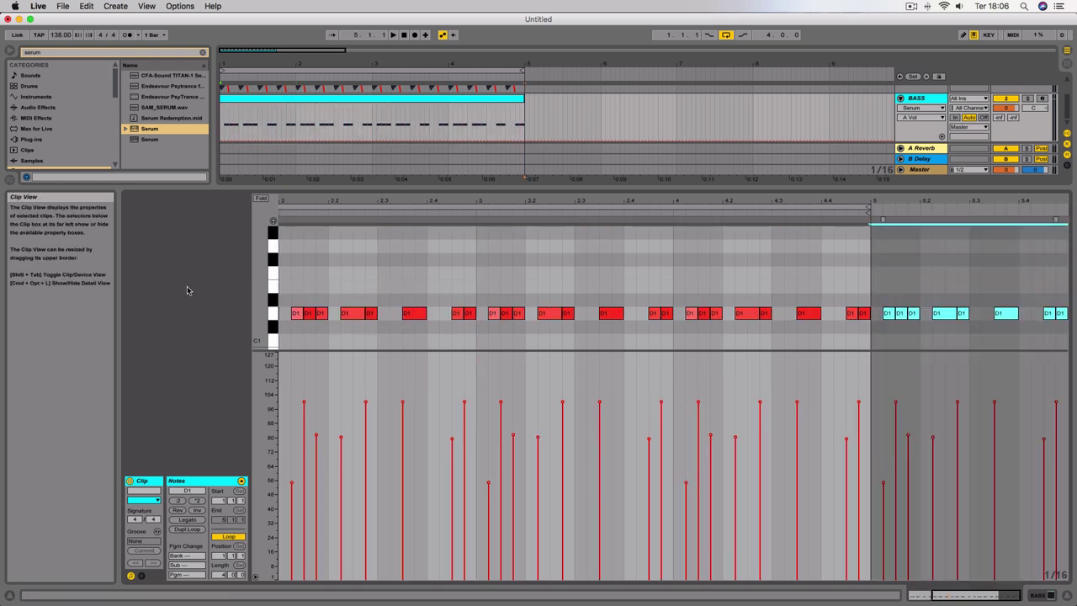
{"action": "key", "text": "super+z"}
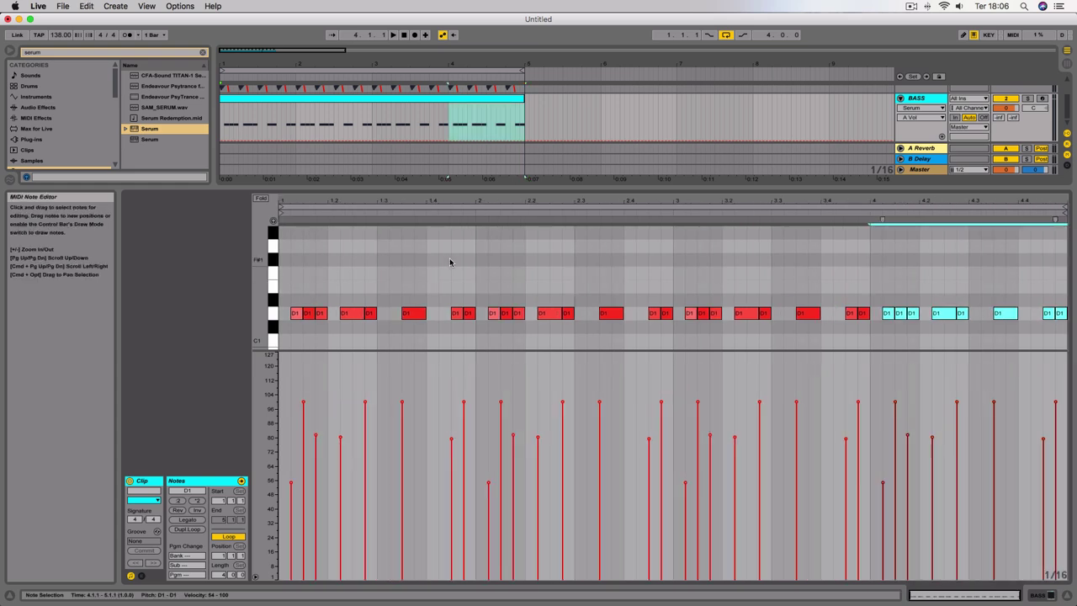
{"action": "key", "text": "space"}
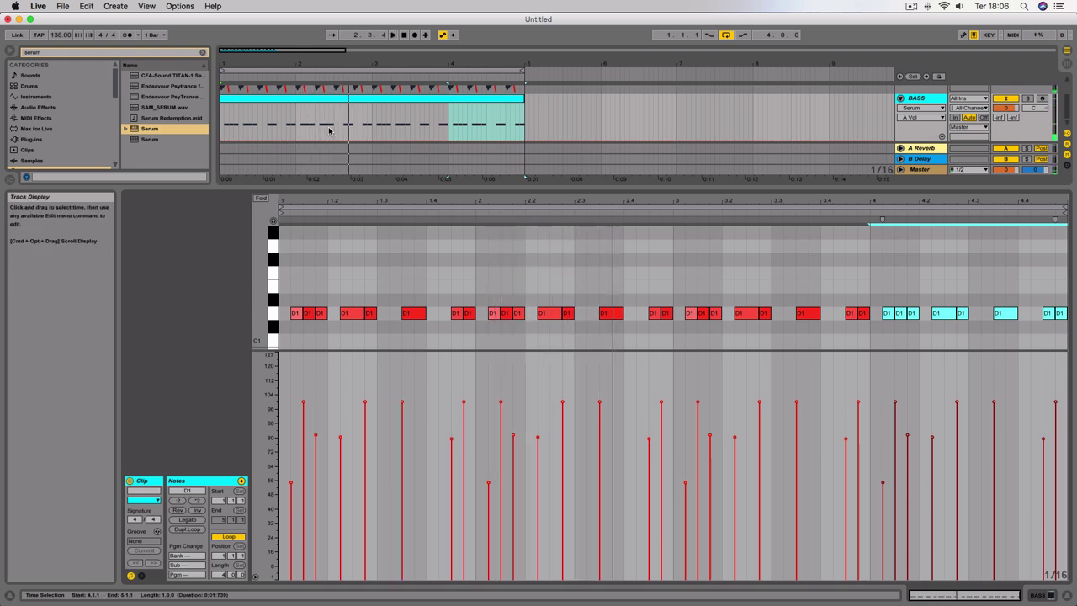
Step: Select the bass clip, search the browser for "fab" and load FabFilter Pro-Q on the BASS track after Serum
{"action": "left_click", "coordinate": [368, 98]}
{"action": "left_click", "coordinate": [133, 53]}
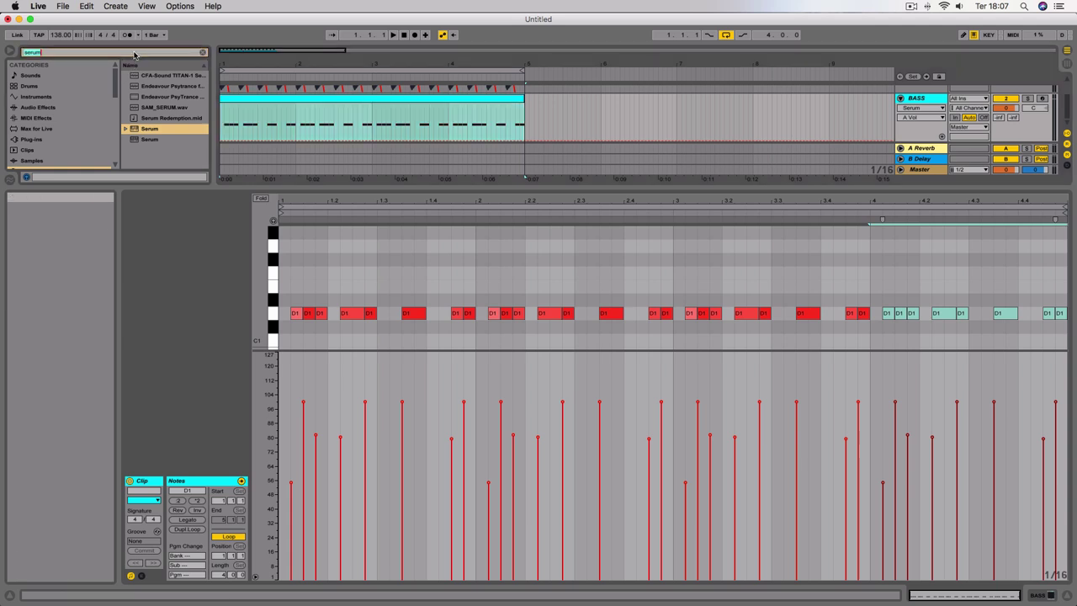
{"action": "type", "text": "fab"}
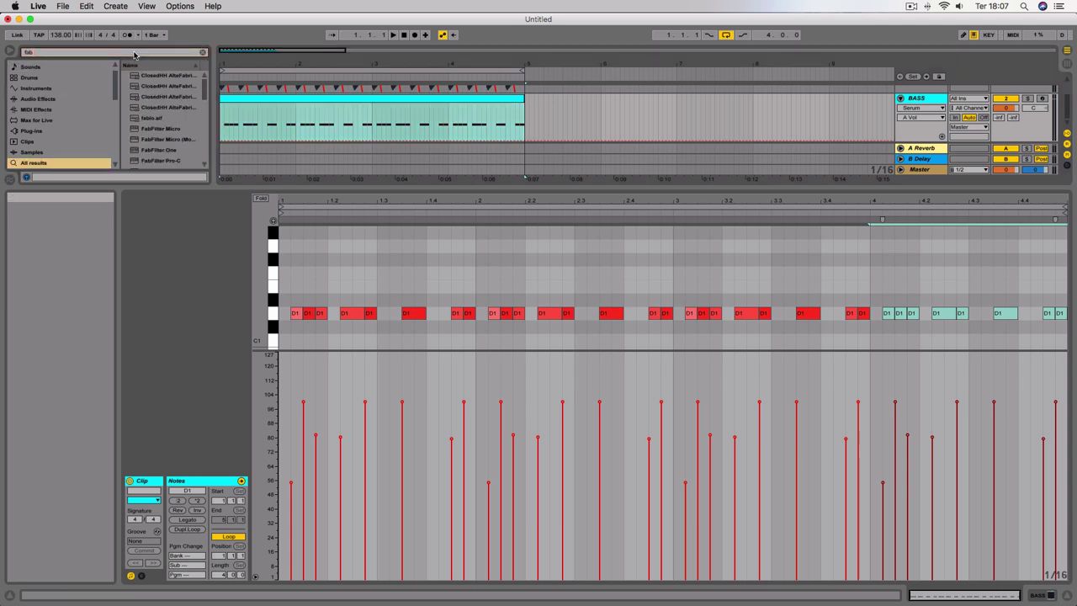
{"action": "left_click", "coordinate": [160, 160]}
{"action": "scroll", "coordinate": [168, 130], "scroll_direction": "down", "scroll_amount": 3}
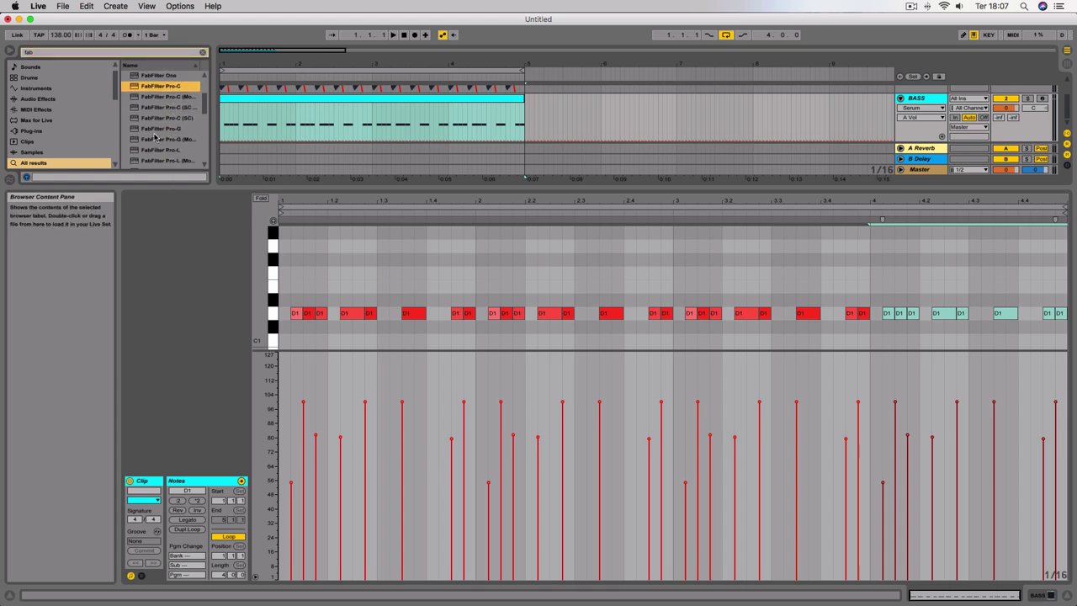
{"action": "scroll", "coordinate": [151, 153], "scroll_direction": "down", "scroll_amount": 1}
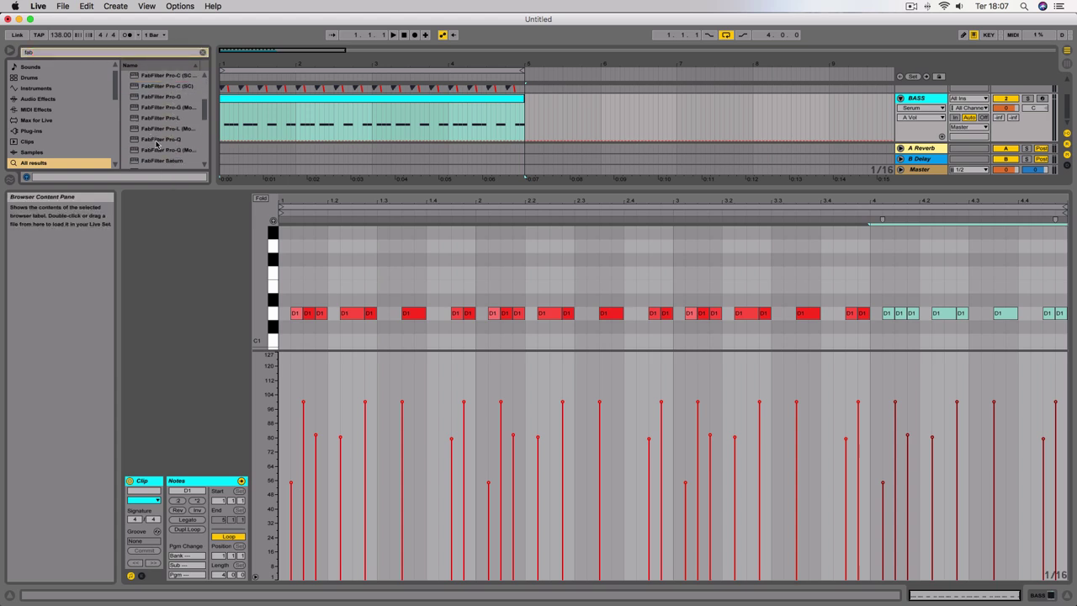
{"action": "left_click", "coordinate": [153, 139]}
{"action": "double_click", "coordinate": [152, 140]}
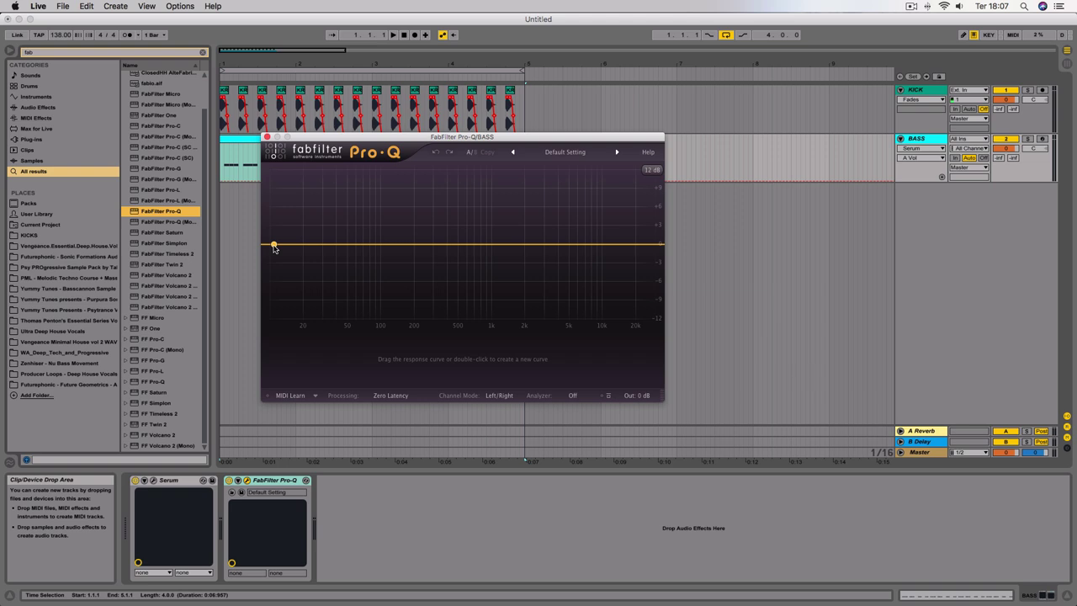
Step: Add a low-cut band at about 20.6 Hz in Pro-Q and compare the bass with the band bypassed and enabled in playback
{"action": "left_click", "coordinate": [392, 396]}
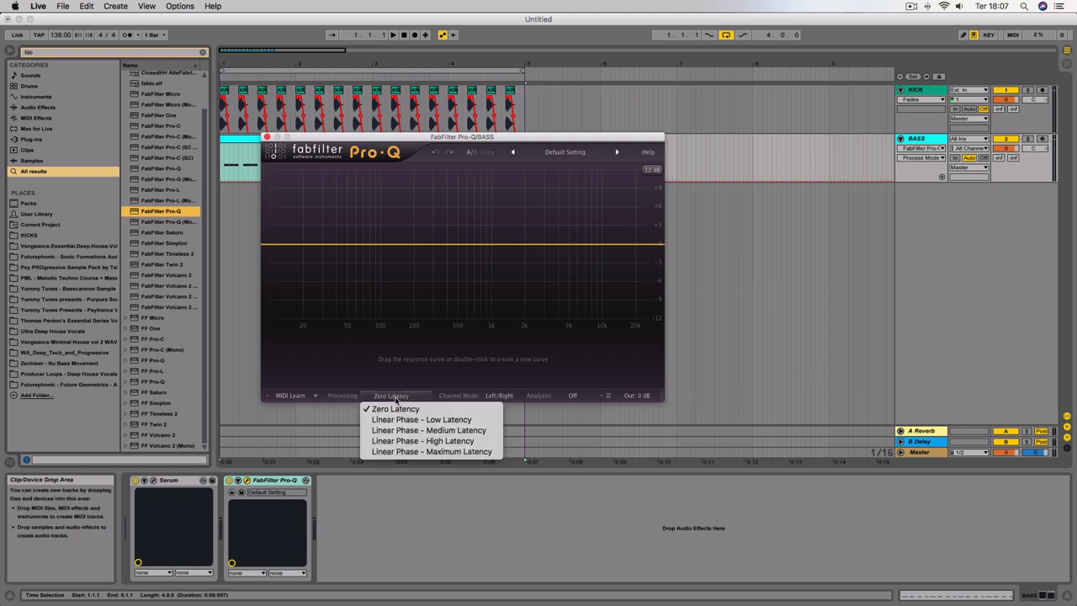
{"action": "left_click", "coordinate": [266, 245]}
{"action": "left_click_drag", "start_coordinate": [271, 246], "coordinate": [304, 247]}
{"action": "key", "text": "space"}
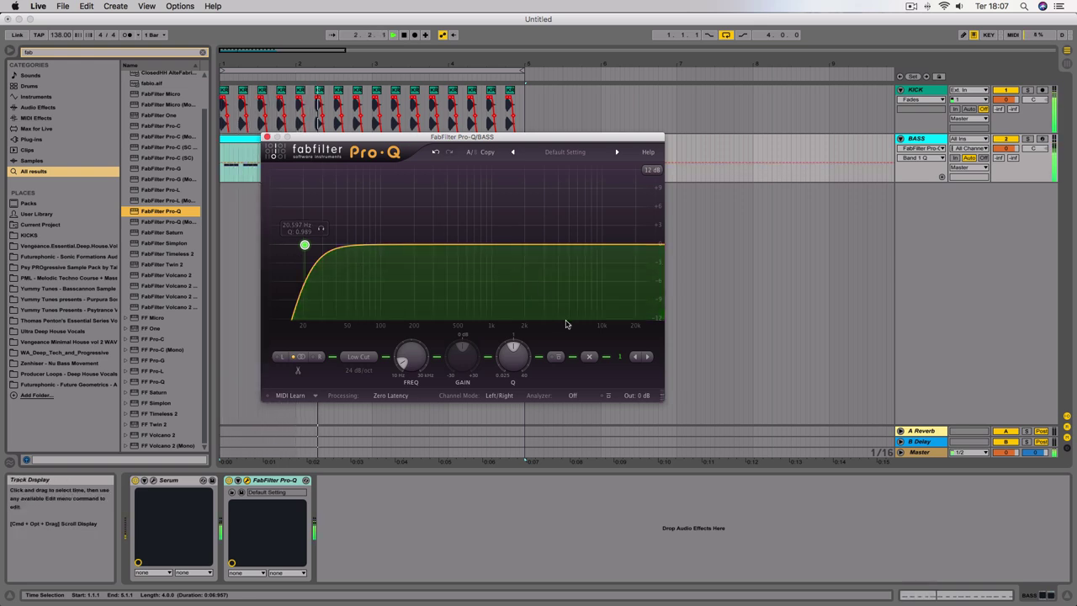
{"action": "left_click", "coordinate": [556, 357]}
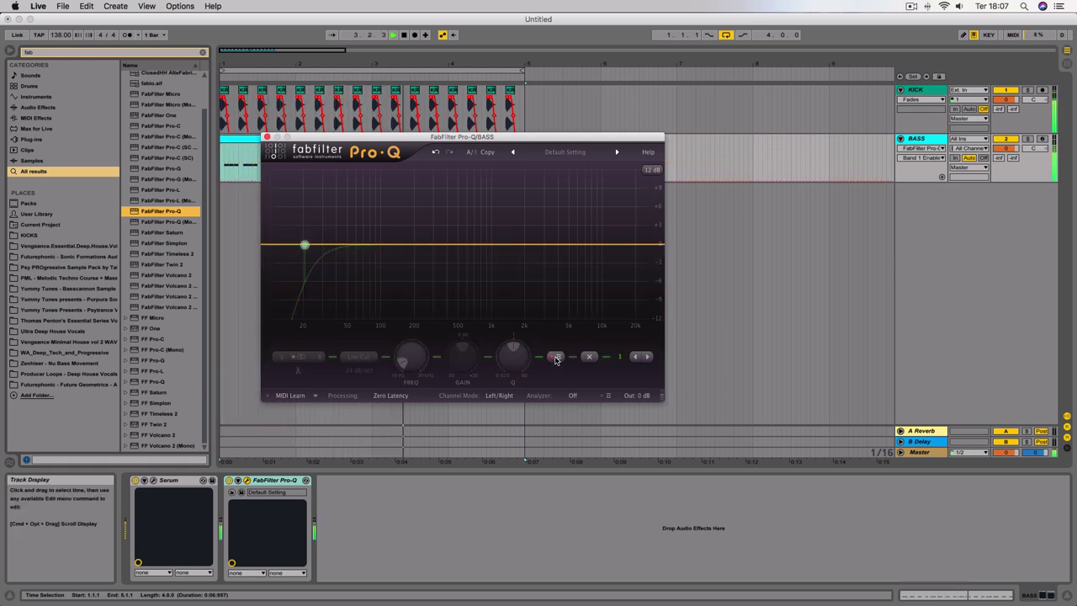
{"action": "left_click", "coordinate": [556, 357]}
Step: Raise the Pro-Q low-cut frequency during playback and settle it at about 32 Hz
{"action": "left_click_drag", "start_coordinate": [308, 243], "coordinate": [355, 230]}
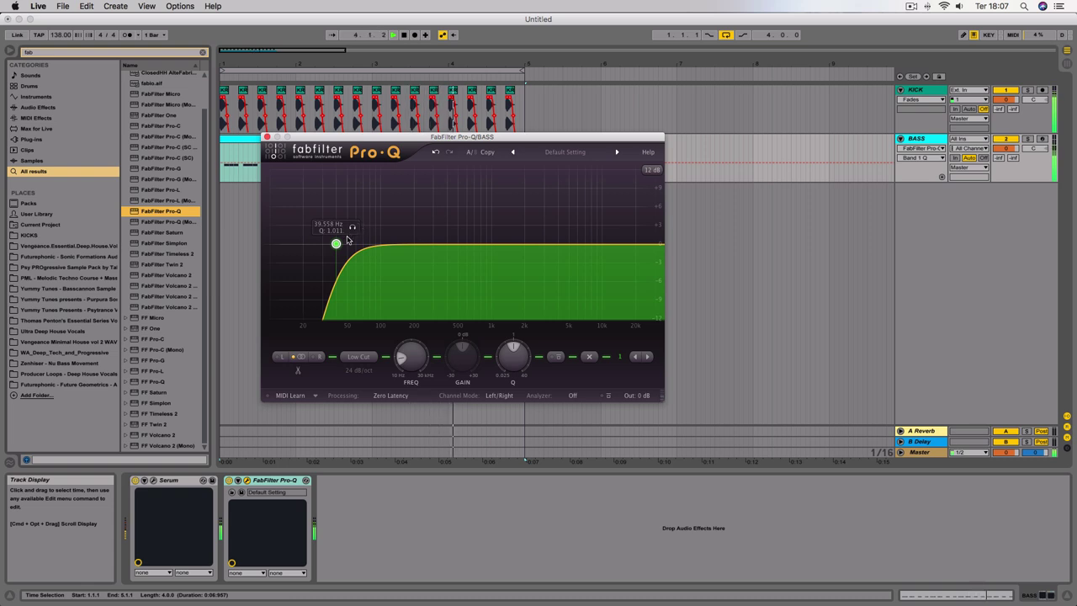
{"action": "left_click_drag", "start_coordinate": [336, 244], "coordinate": [325, 244]}
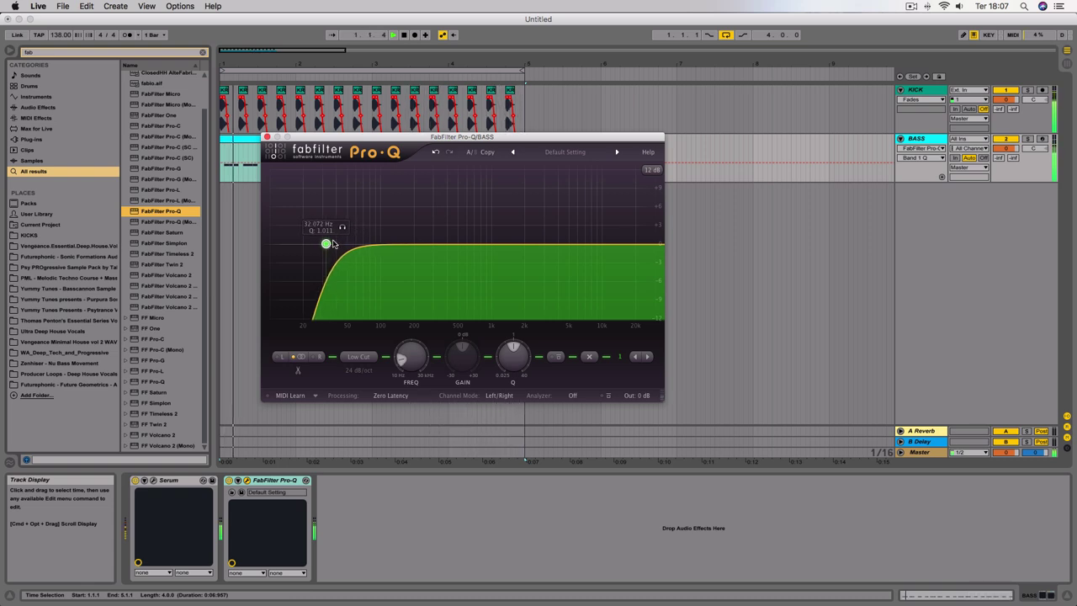
{"action": "mouse_move", "coordinate": [513, 349]}
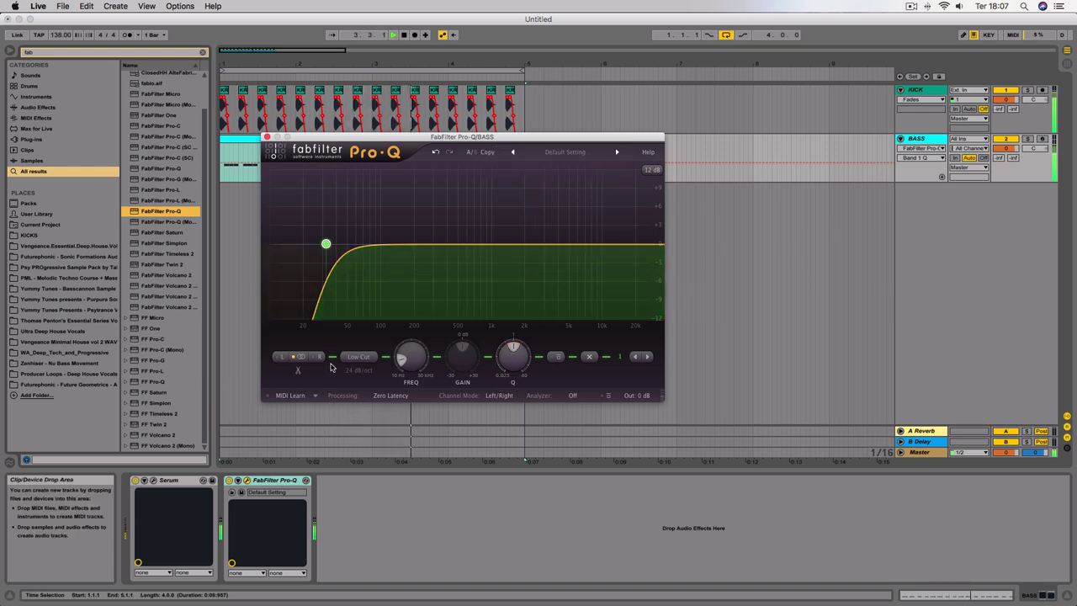
Step: Set Pro-Q's processing mode to Linear Phase - Low Latency and play the loop
{"action": "left_click", "coordinate": [390, 396]}
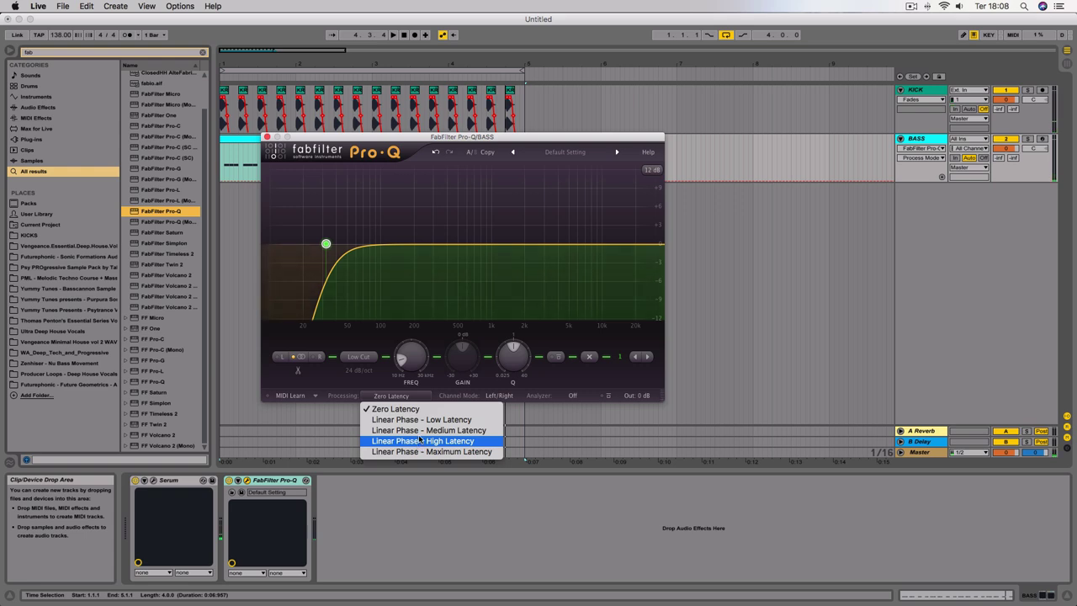
{"action": "left_click", "coordinate": [423, 420]}
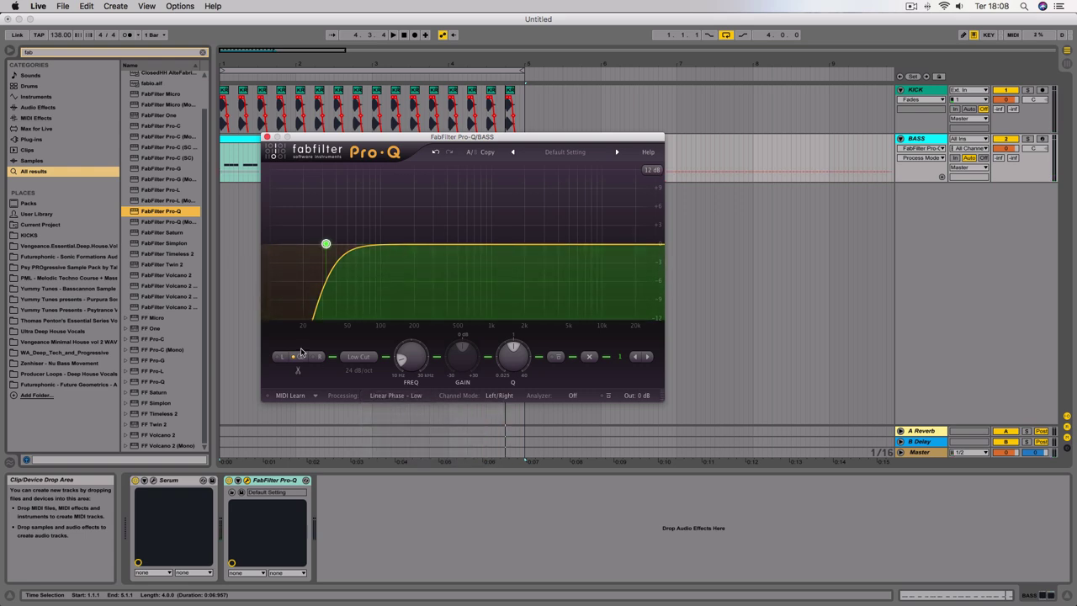
{"action": "key", "text": "space"}
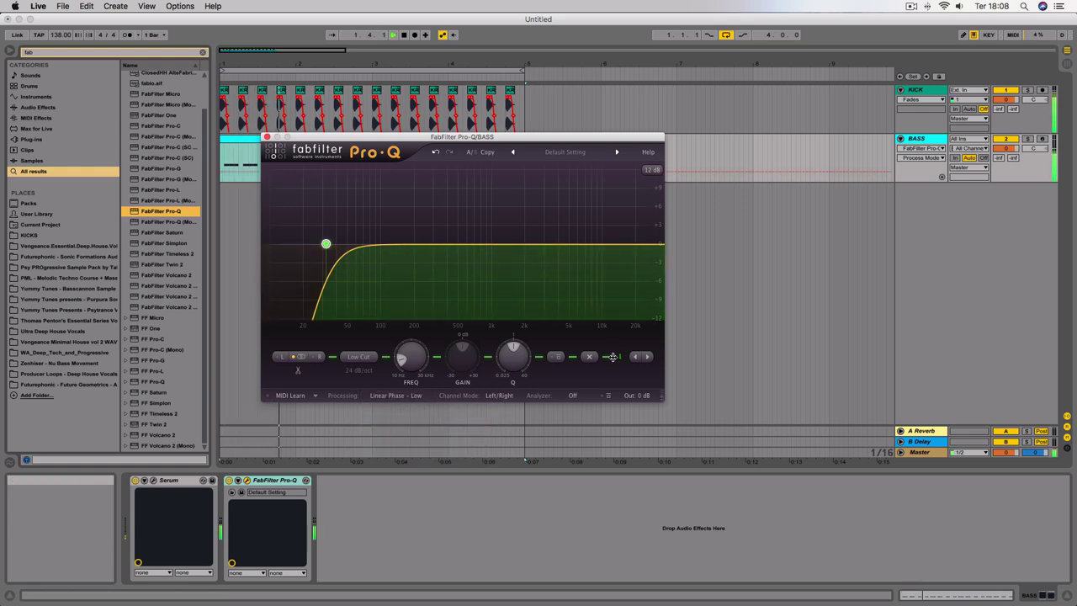
Step: Close Pro-Q, search the browser for "eq", load EQ Eight on the BASS track and play with its expanded frequency display
{"action": "left_click", "coordinate": [267, 137]}
{"action": "key", "text": "super+f"}
{"action": "type", "text": "eq"}
{"action": "key", "text": "Return"}
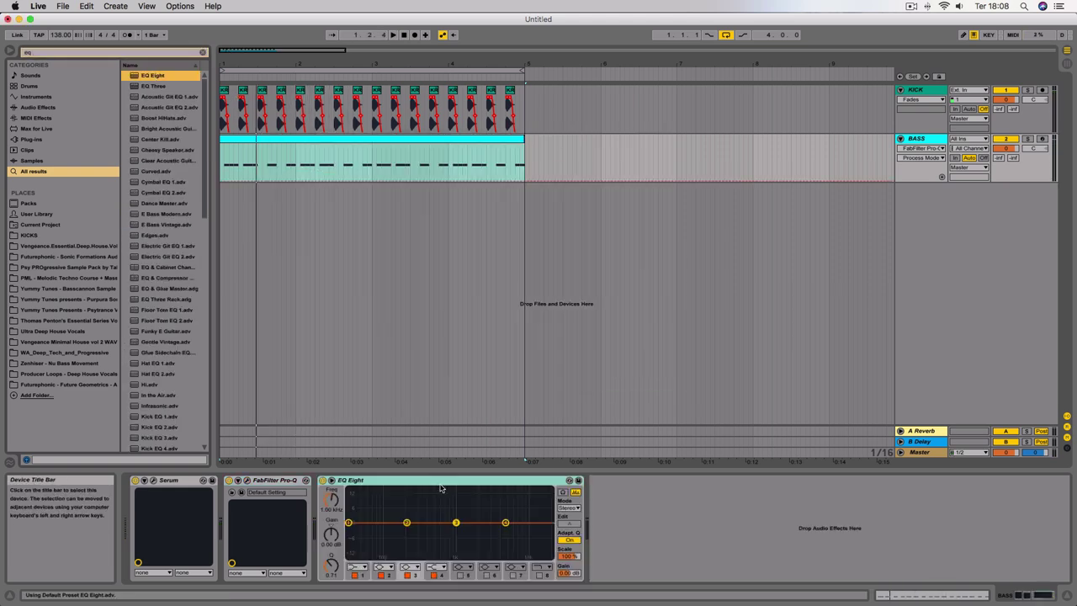
{"action": "left_click", "coordinate": [332, 480]}
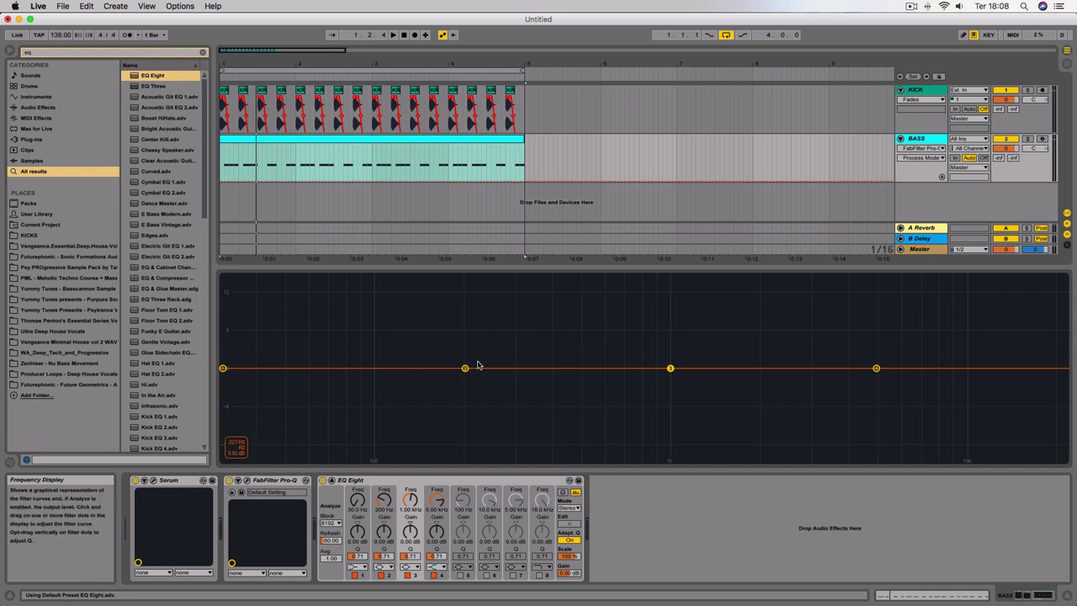
{"action": "key", "text": "space"}
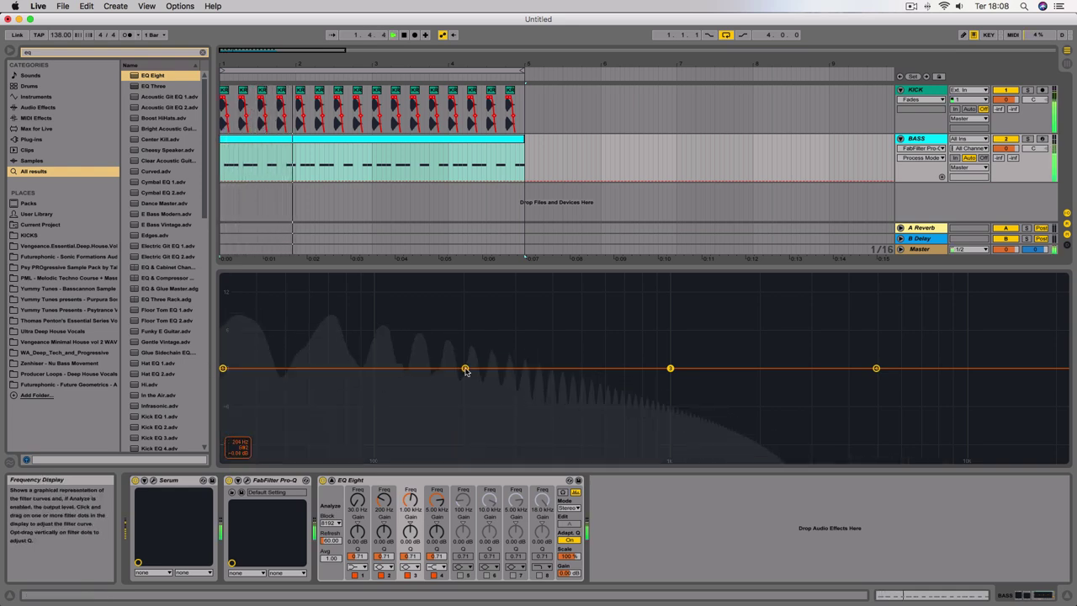
Step: Pull EQ Eight band 2 down into a broad cut at about 533 Hz and -6.7 dB while the loop plays
{"action": "left_click_drag", "start_coordinate": [465, 371], "coordinate": [640, 408]}
{"action": "key", "text": "space"}
{"action": "key", "text": "space"}
{"action": "left_click_drag", "start_coordinate": [648, 446], "coordinate": [579, 413]}
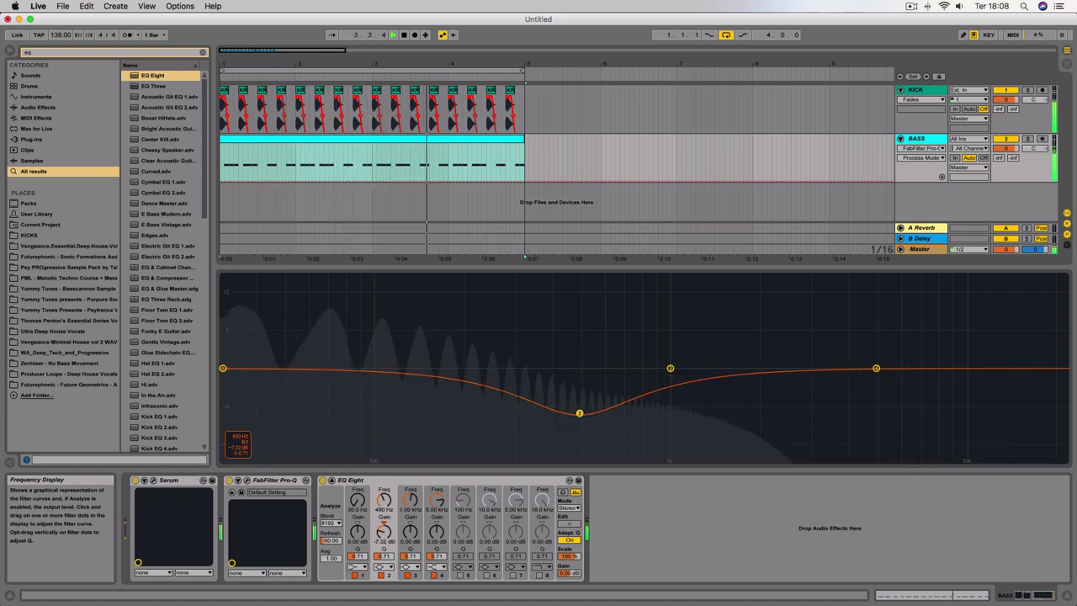
{"action": "left_click_drag", "start_coordinate": [580, 413], "coordinate": [589, 409]}
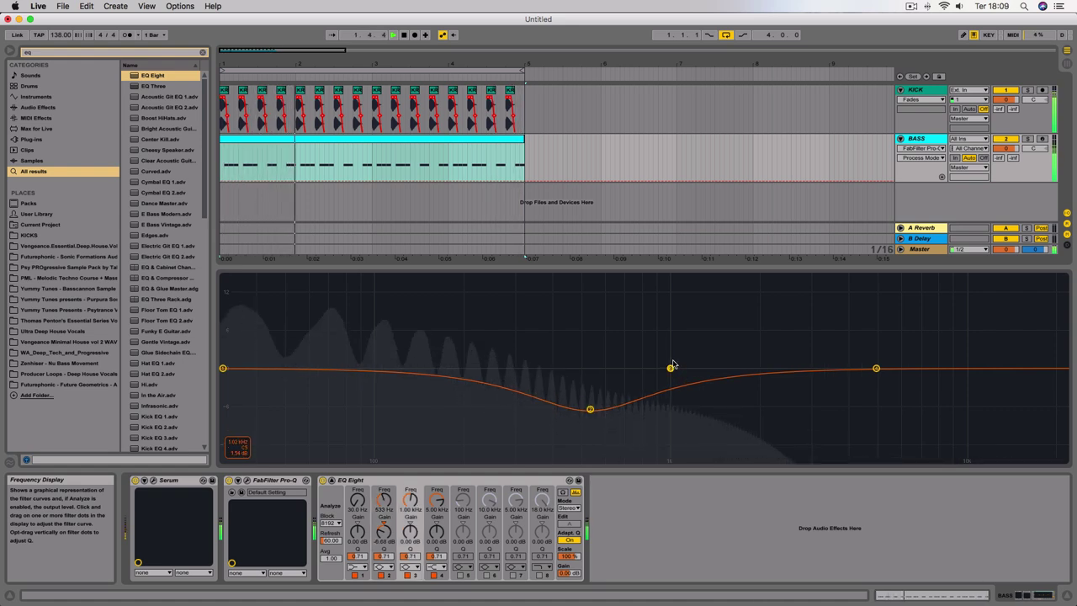
Step: Narrow EQ Eight band 3 to a Q of 4.10, sweep it through the mids and cut about 5 dB near 439 Hz
{"action": "left_click_drag", "start_coordinate": [672, 368], "coordinate": [615, 416]}
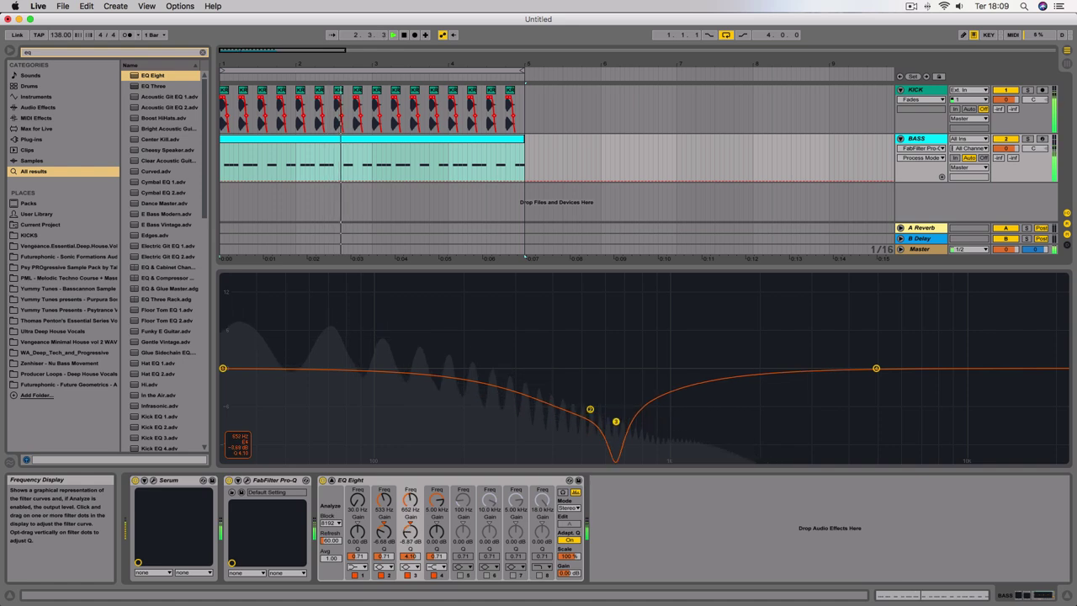
{"action": "left_click_drag", "start_coordinate": [633, 376], "coordinate": [494, 402]}
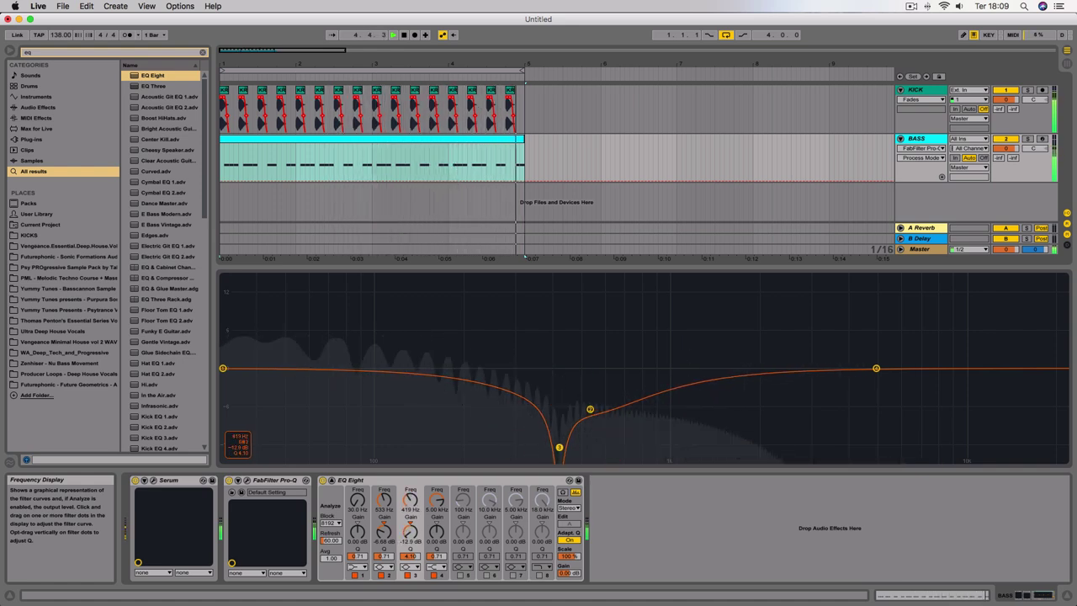
{"action": "left_click_drag", "start_coordinate": [570, 419], "coordinate": [569, 423]}
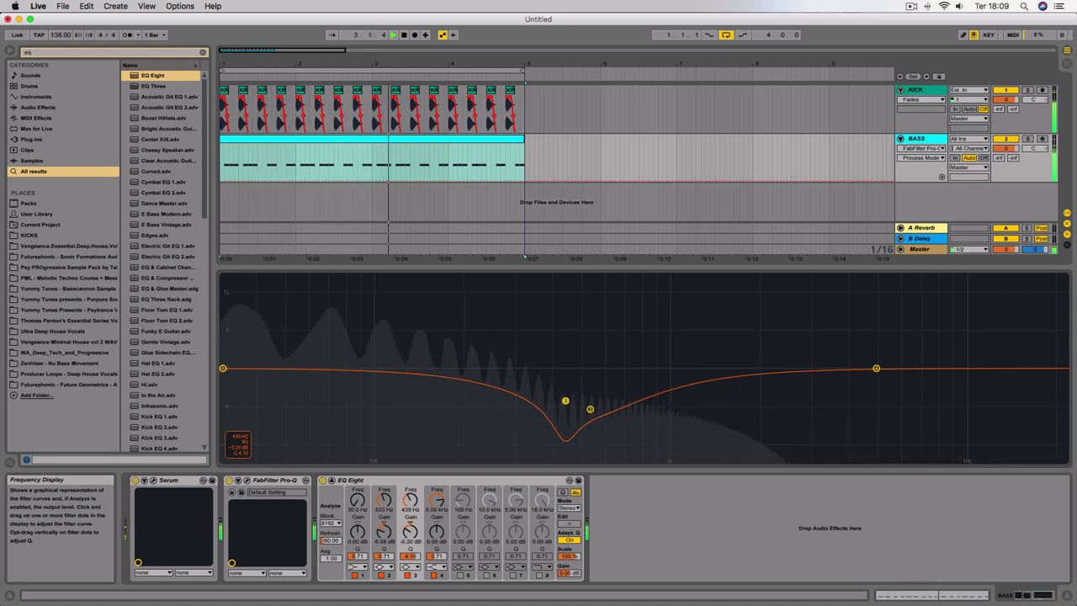
Step: Refine the EQ Eight cuts to about -6.1 dB at 681 Hz on band 2 and -2.9 dB at 441 Hz on band 3
{"action": "left_click_drag", "start_coordinate": [590, 408], "coordinate": [621, 404]}
{"action": "key", "text": "XF86AudioLowerVolume"}
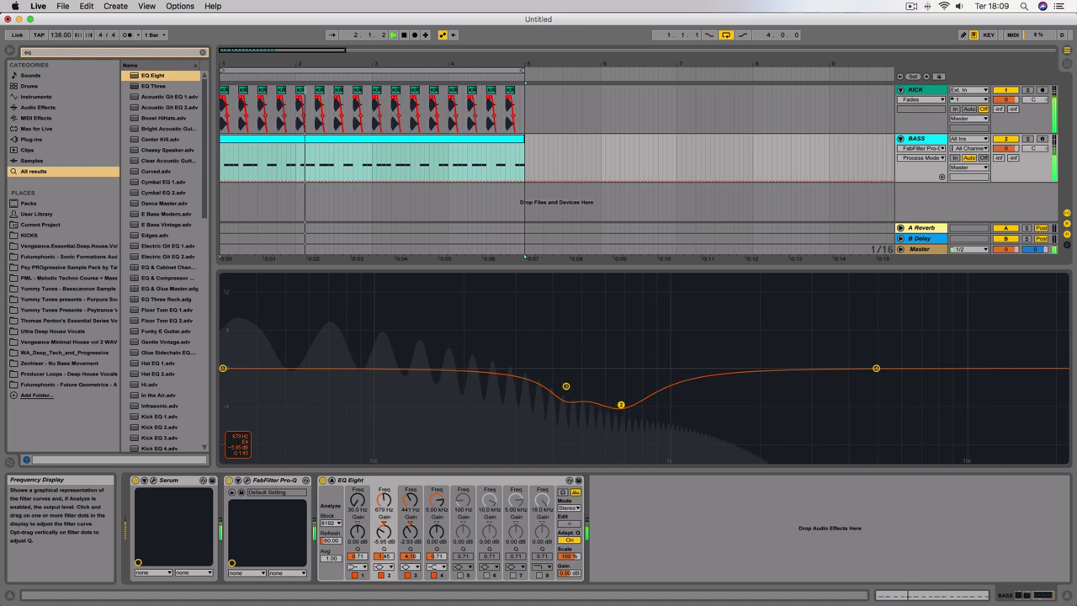
{"action": "left_click_drag", "start_coordinate": [621, 404], "coordinate": [620, 426]}
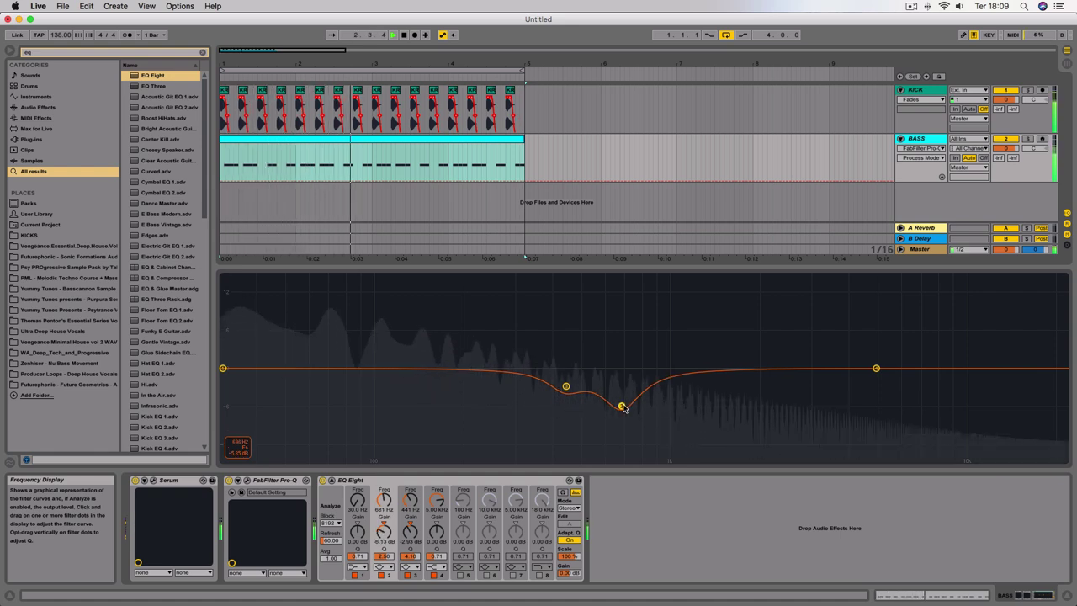
{"action": "key", "text": "space"}
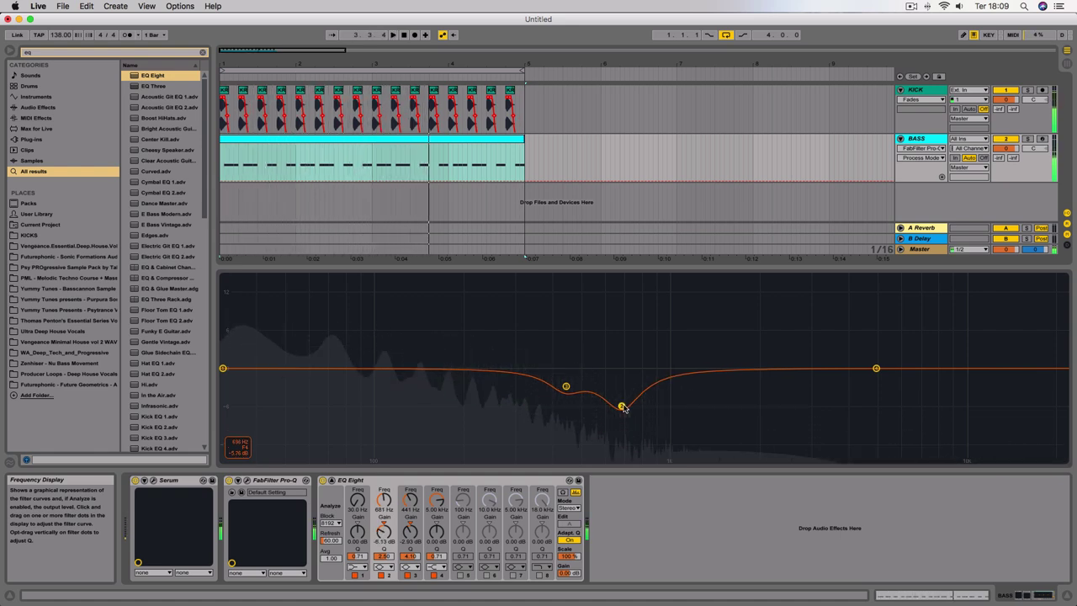
{"action": "left_click", "coordinate": [911, 6]}
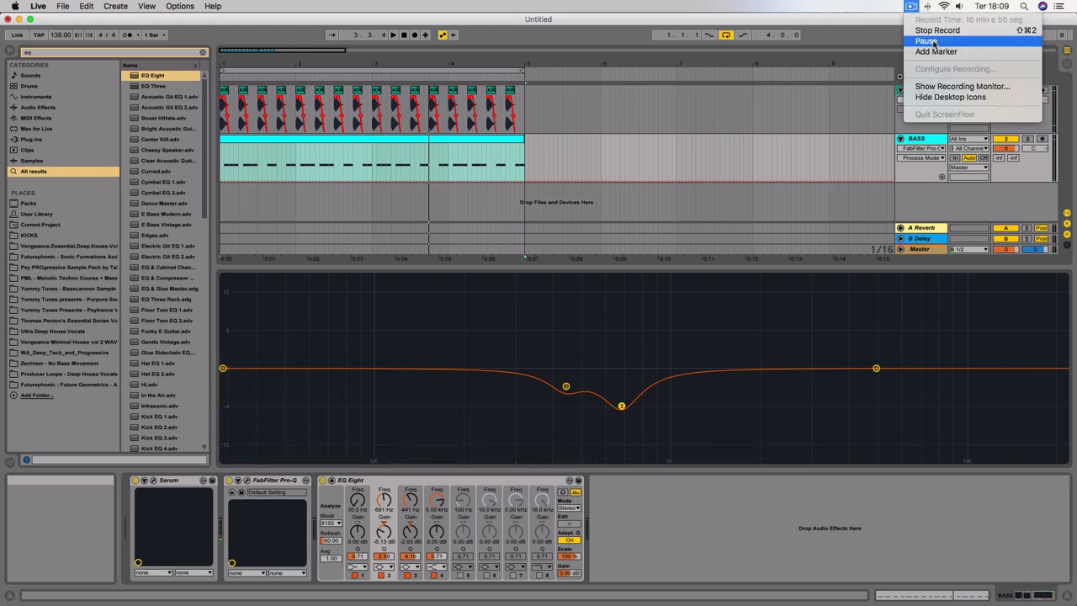
{"action": "left_click", "coordinate": [925, 40]}
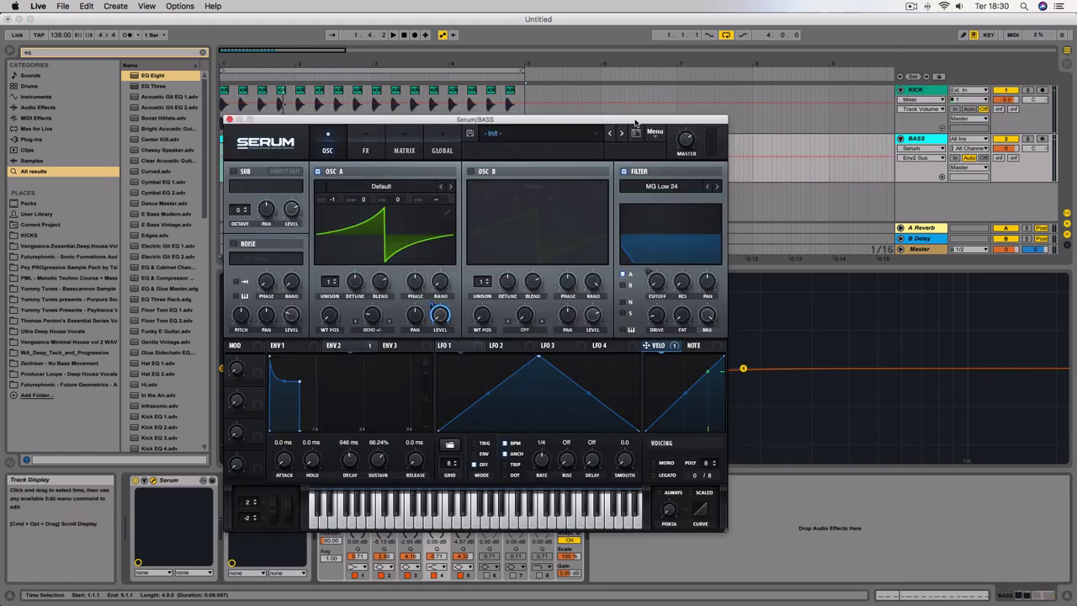
Step: Move the Serum window clear of the EQ Eight display, play the loop to examine the bass spectrum and bring Serum back
{"action": "left_click_drag", "start_coordinate": [637, 109], "coordinate": [737, 520]}
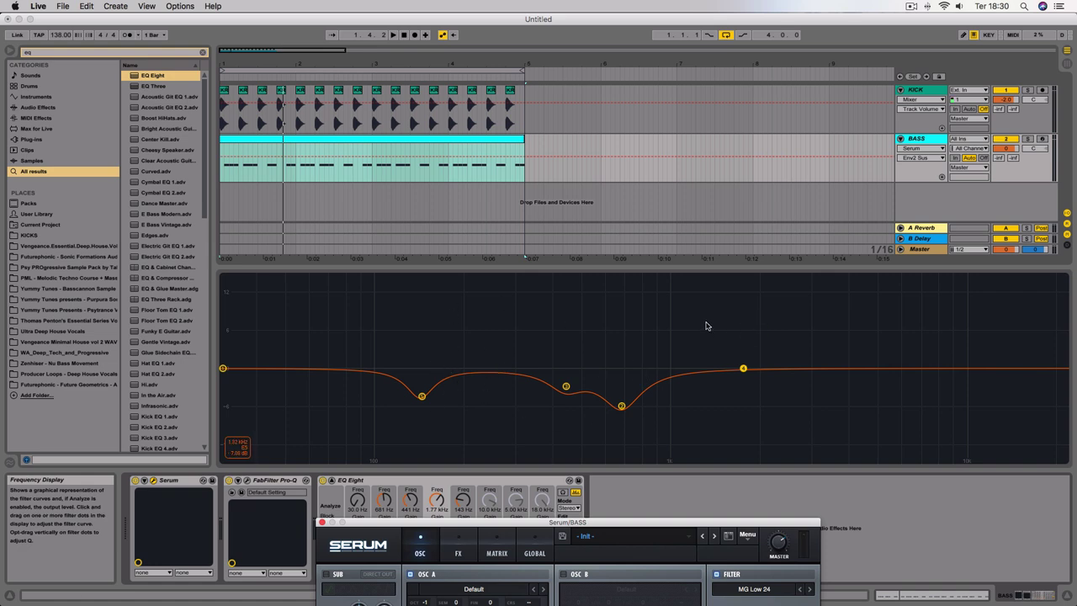
{"action": "key", "text": "space"}
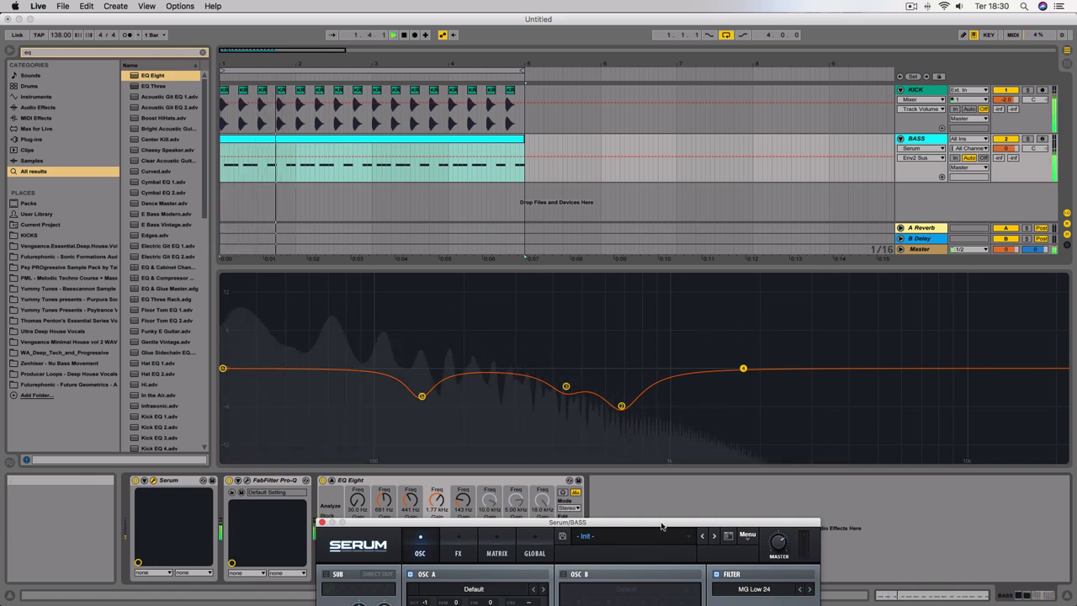
{"action": "key", "text": "space"}
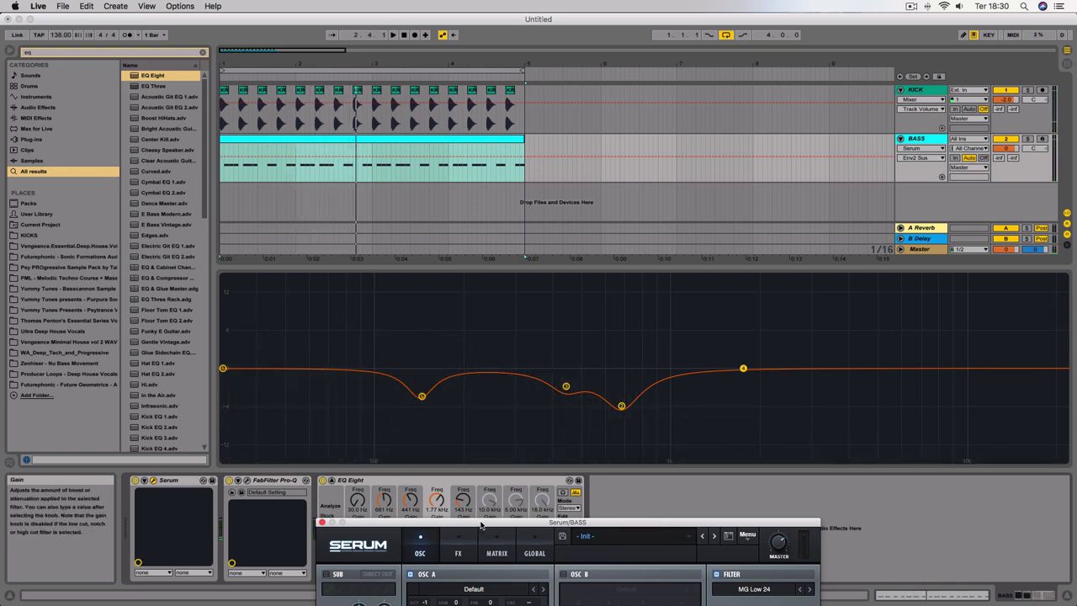
{"action": "left_click_drag", "start_coordinate": [482, 515], "coordinate": [467, 129]}
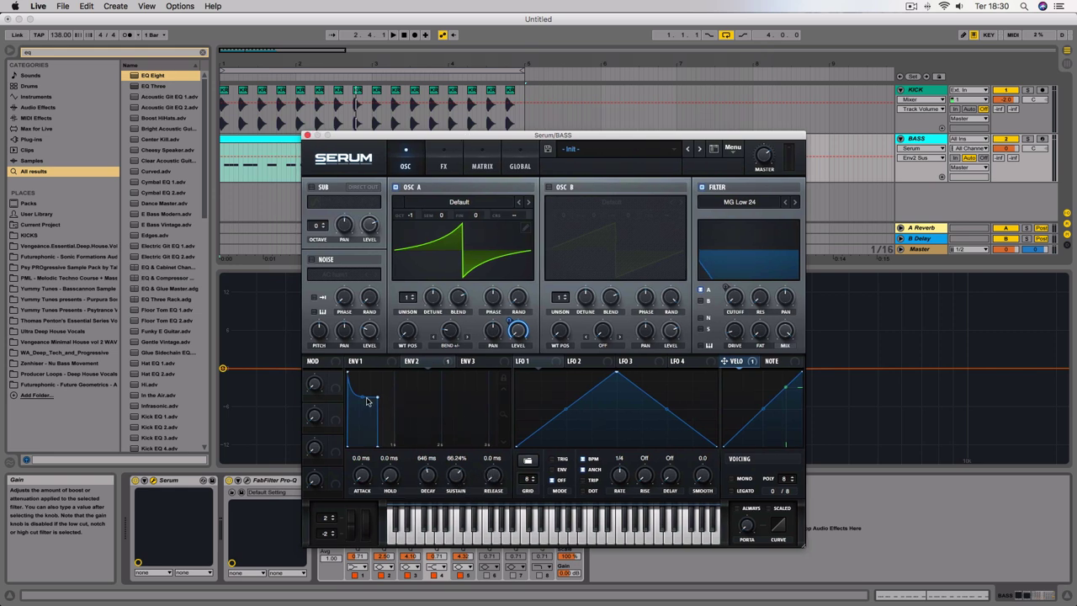
Step: Steepen the decay curve of Serum's Env 2 and shorten its decay to about 580 ms while listening to the loop
{"action": "key", "text": "space"}
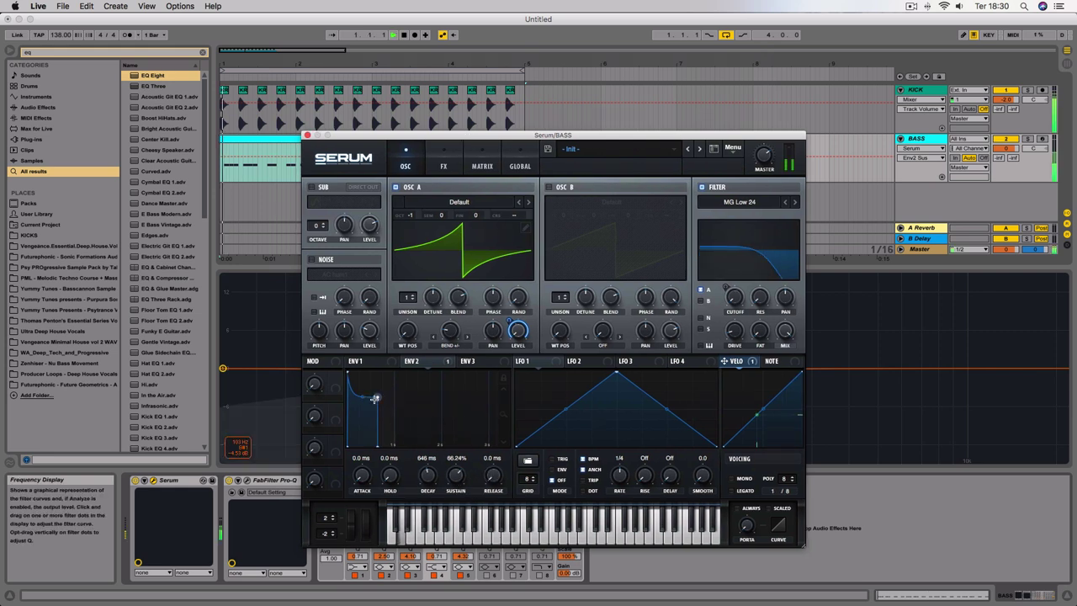
{"action": "left_click_drag", "start_coordinate": [363, 396], "coordinate": [363, 400]}
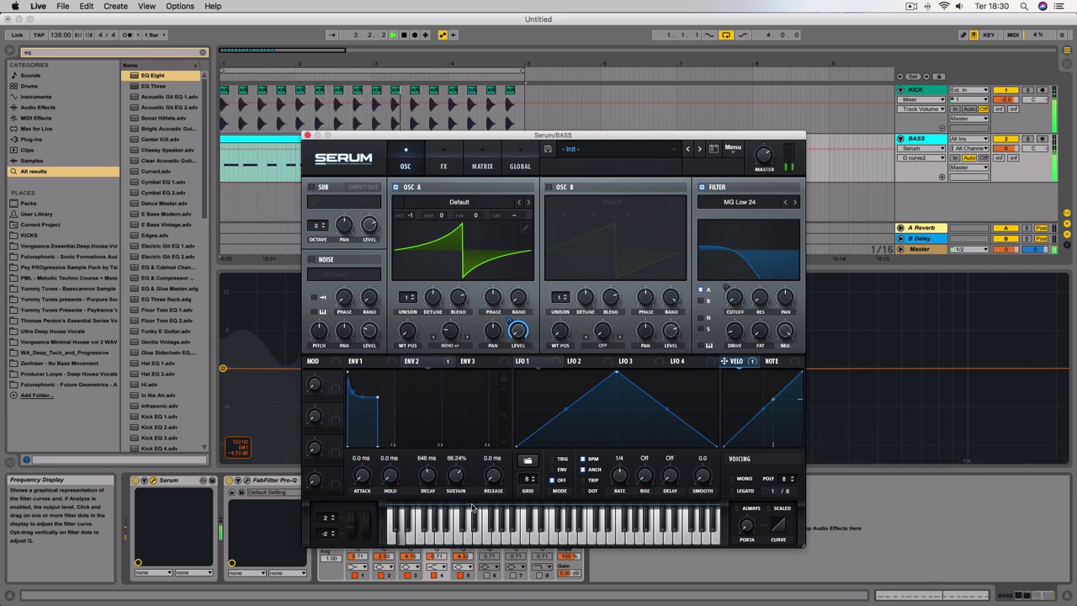
{"action": "left_click_drag", "start_coordinate": [428, 477], "coordinate": [427, 481]}
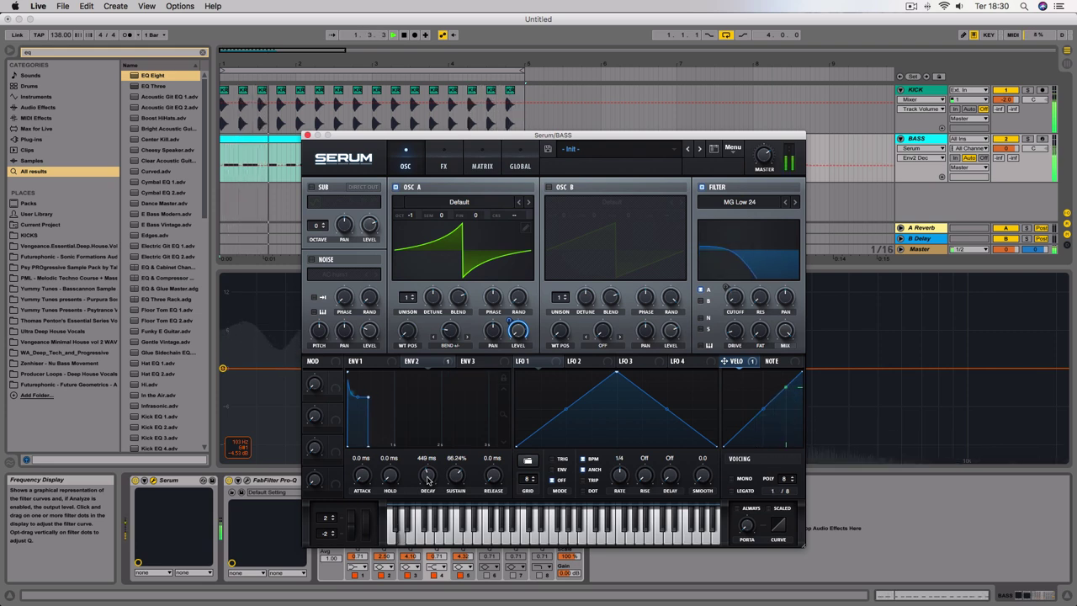
{"action": "left_click_drag", "start_coordinate": [427, 479], "coordinate": [426, 478]}
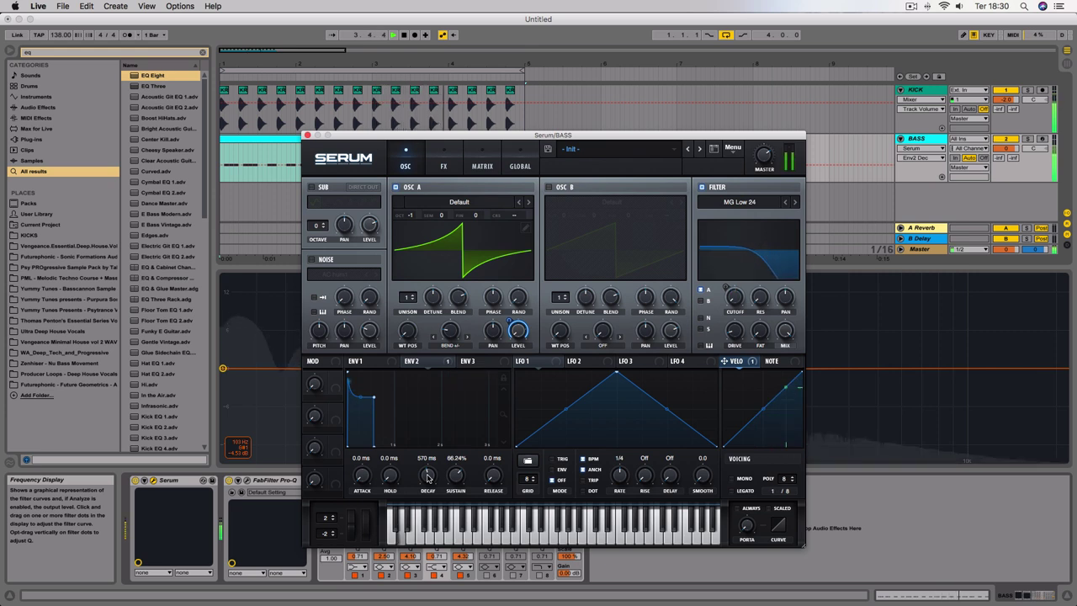
{"action": "key", "text": "space"}
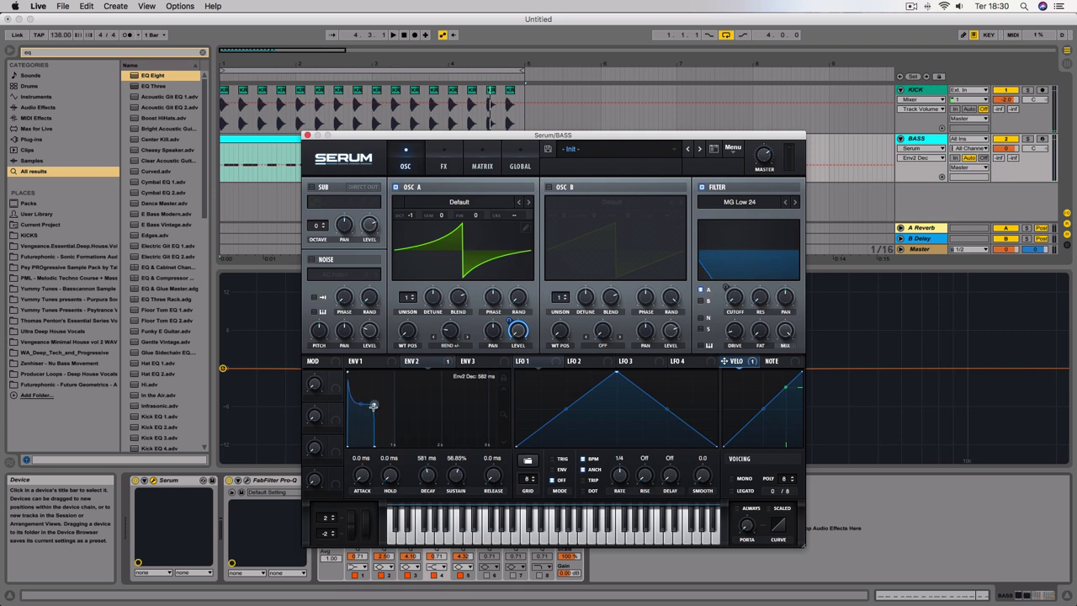
Step: Try Env 2 with the sustain lowered to 0% and a decay of about 635 ms in playback
{"action": "left_click_drag", "start_coordinate": [379, 418], "coordinate": [376, 448]}
{"action": "key", "text": "space"}
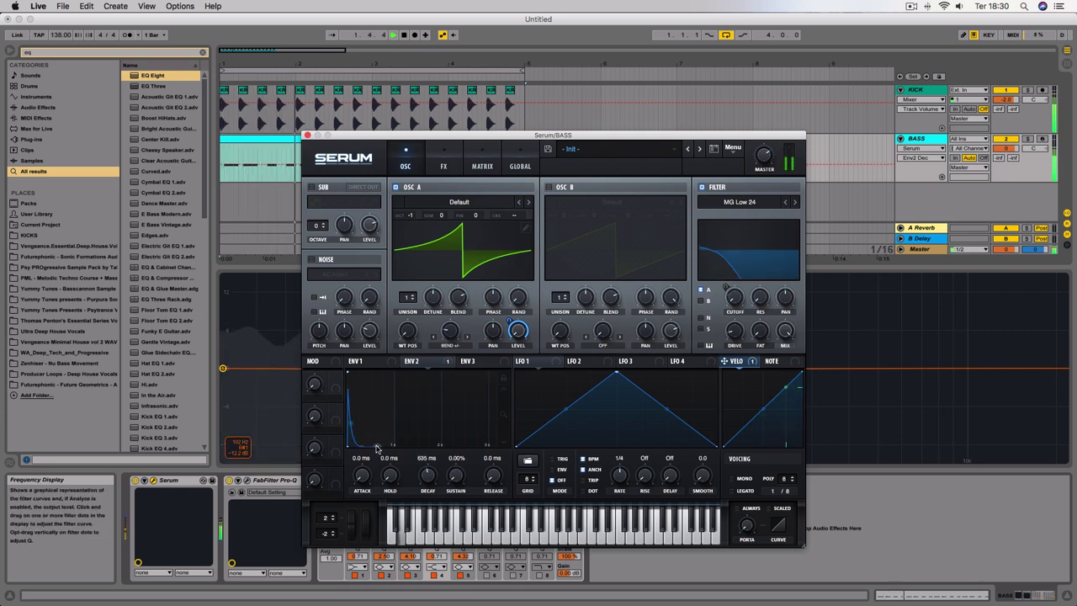
{"action": "left_click", "coordinate": [379, 444]}
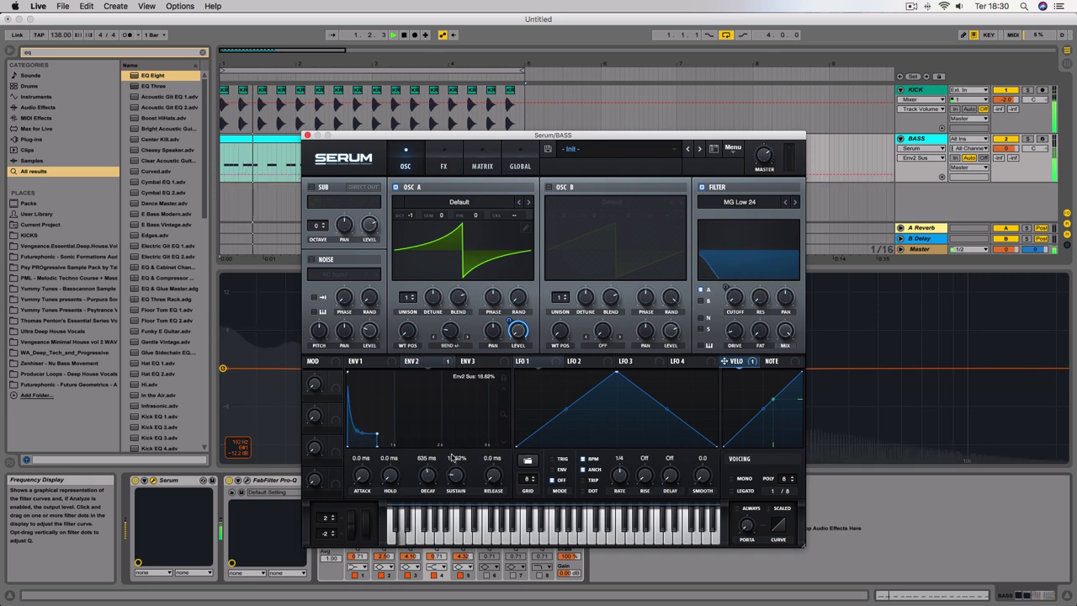
Step: Raise Env 2's sustain to about 81% and shorten its decay to about 174 ms during playback
{"action": "left_click_drag", "start_coordinate": [377, 443], "coordinate": [359, 392]}
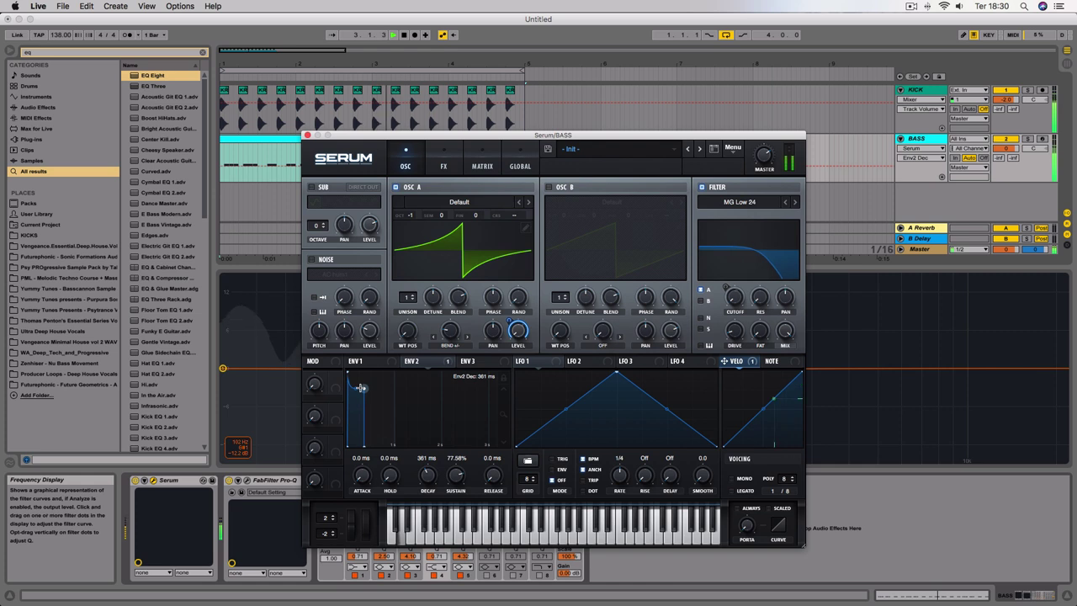
{"action": "mouse_move", "coordinate": [361, 388]}
{"action": "left_mouse_down"}
{"action": "mouse_move", "coordinate": [345, 390]}
{"action": "mouse_move", "coordinate": [362, 392]}
{"action": "left_mouse_up"}
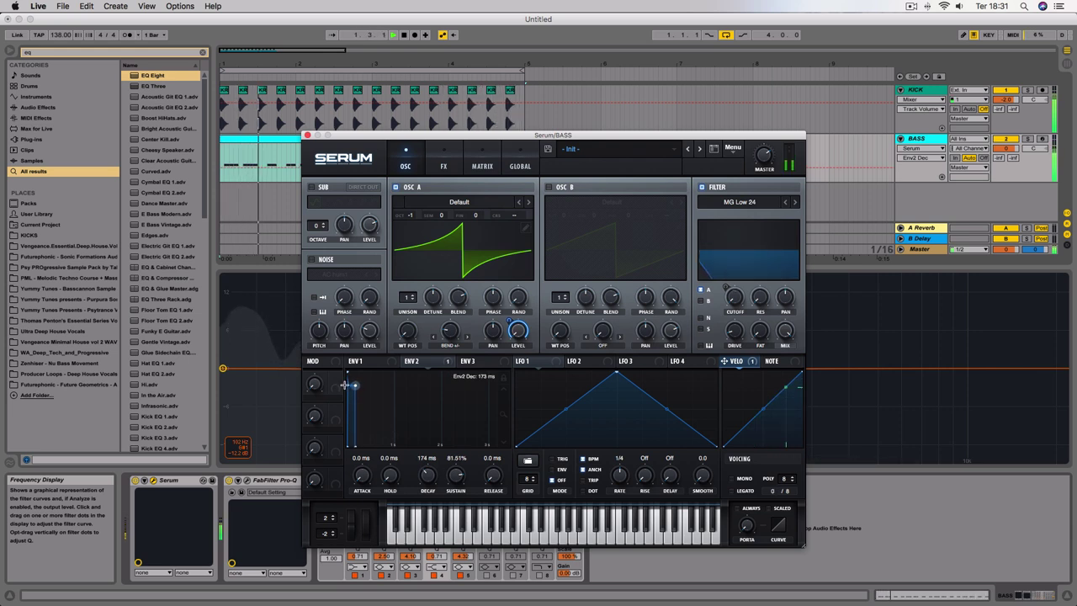
Step: Set Serum's Env 2 to about 224 ms decay and 73% sustain with a gentler decay curve while the loop plays
{"action": "mouse_move", "coordinate": [351, 384]}
{"action": "left_mouse_down"}
{"action": "mouse_move", "coordinate": [337, 384]}
{"action": "mouse_move", "coordinate": [359, 387]}
{"action": "left_mouse_up"}
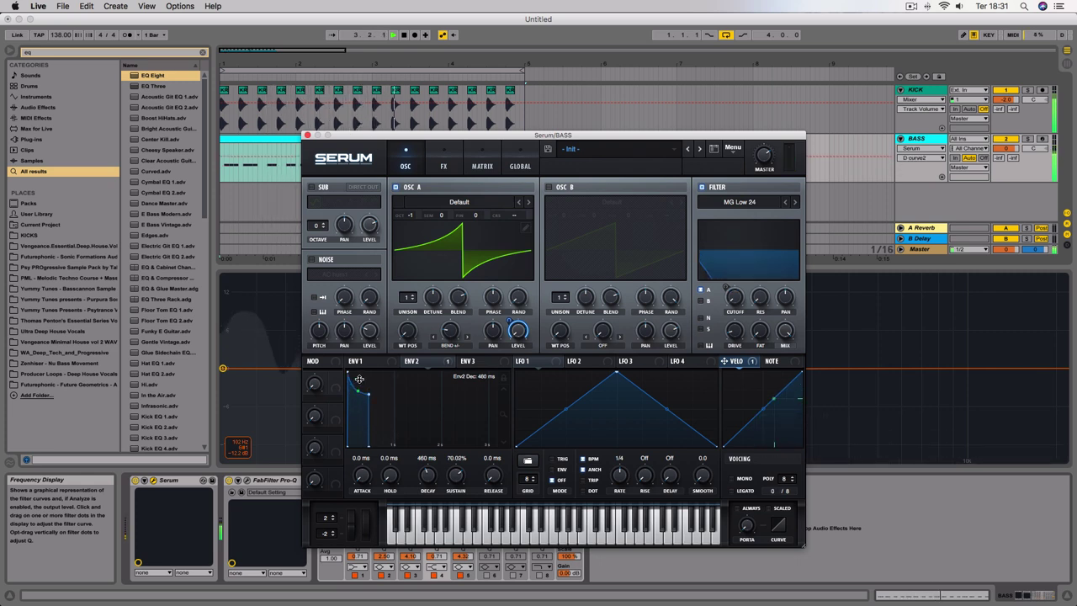
{"action": "mouse_move", "coordinate": [369, 394]}
{"action": "left_mouse_down"}
{"action": "mouse_move", "coordinate": [365, 426]}
{"action": "mouse_move", "coordinate": [370, 392]}
{"action": "mouse_move", "coordinate": [361, 396]}
{"action": "left_mouse_up"}
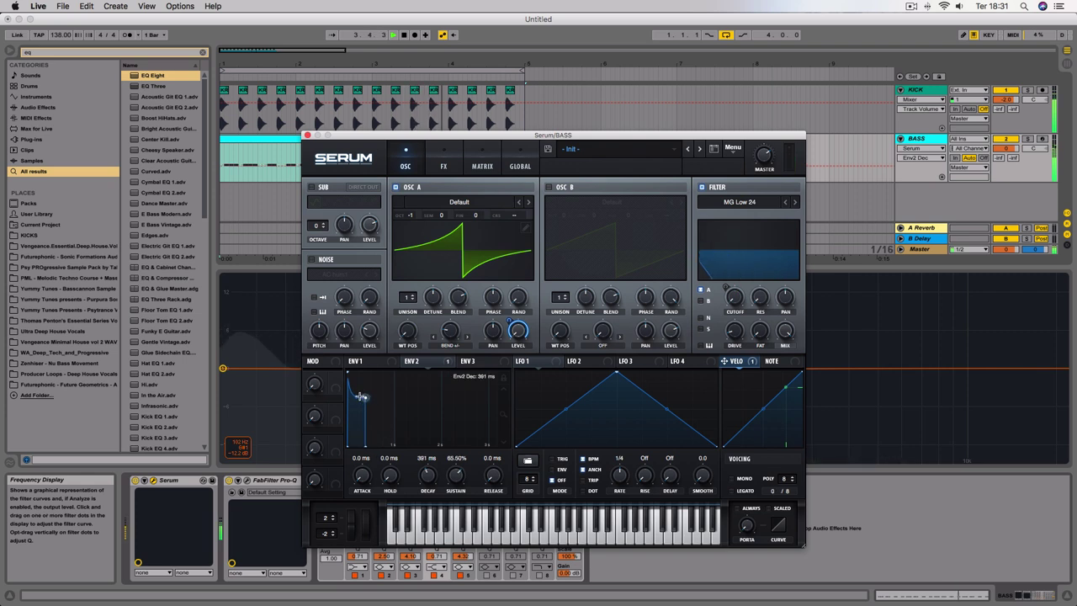
{"action": "mouse_move", "coordinate": [508, 388]}
{"action": "left_mouse_down"}
{"action": "mouse_move", "coordinate": [479, 396]}
{"action": "mouse_move", "coordinate": [495, 394]}
{"action": "left_mouse_up"}
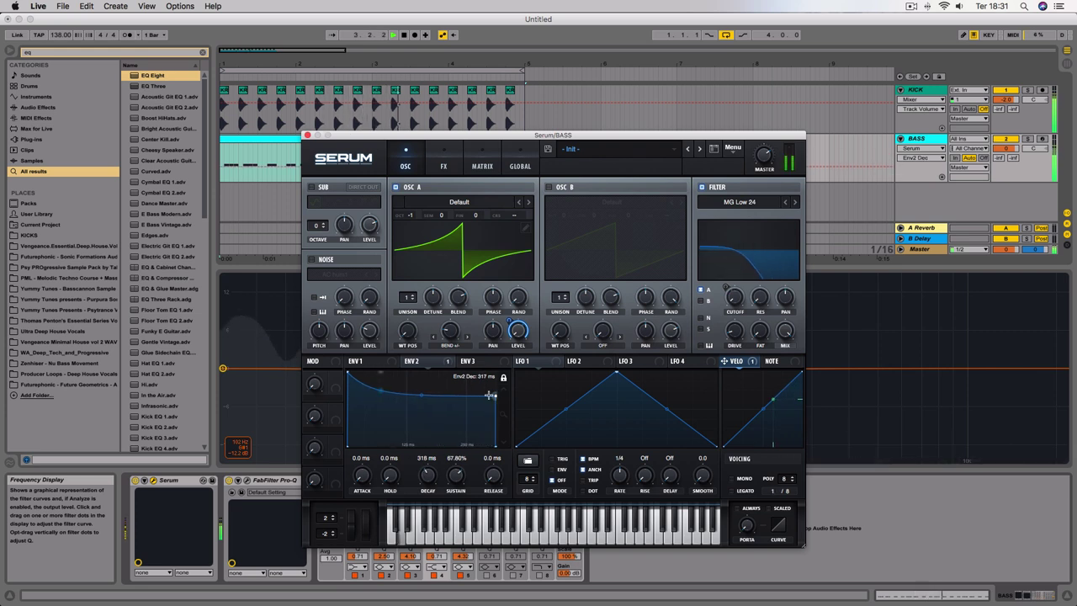
{"action": "mouse_move", "coordinate": [423, 395]}
{"action": "left_mouse_down"}
{"action": "mouse_move", "coordinate": [407, 406]}
{"action": "mouse_move", "coordinate": [410, 384]}
{"action": "left_mouse_up"}
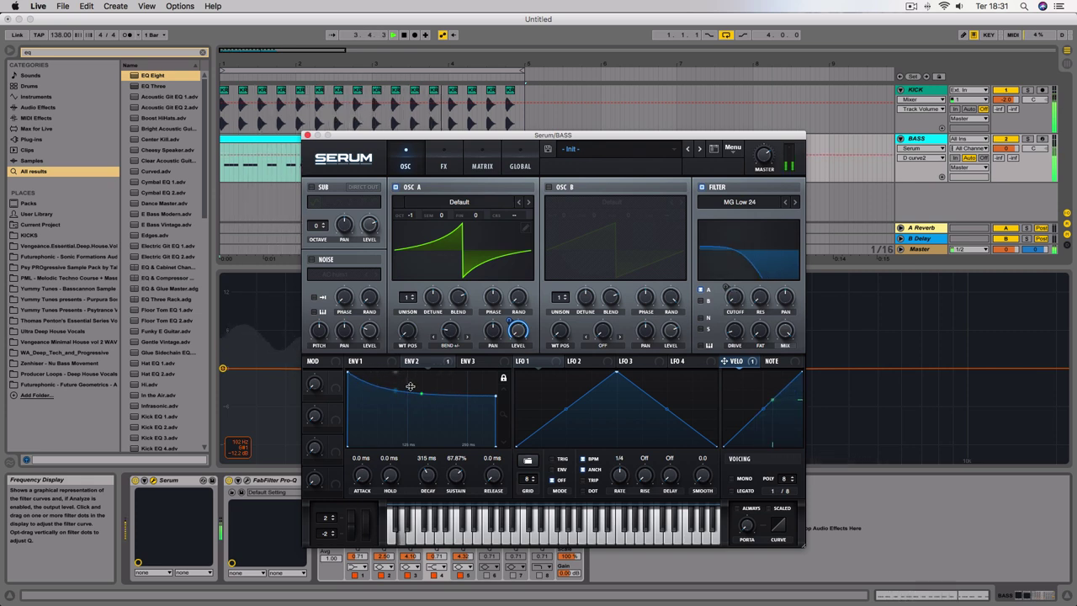
{"action": "left_click_drag", "start_coordinate": [431, 486], "coordinate": [425, 480]}
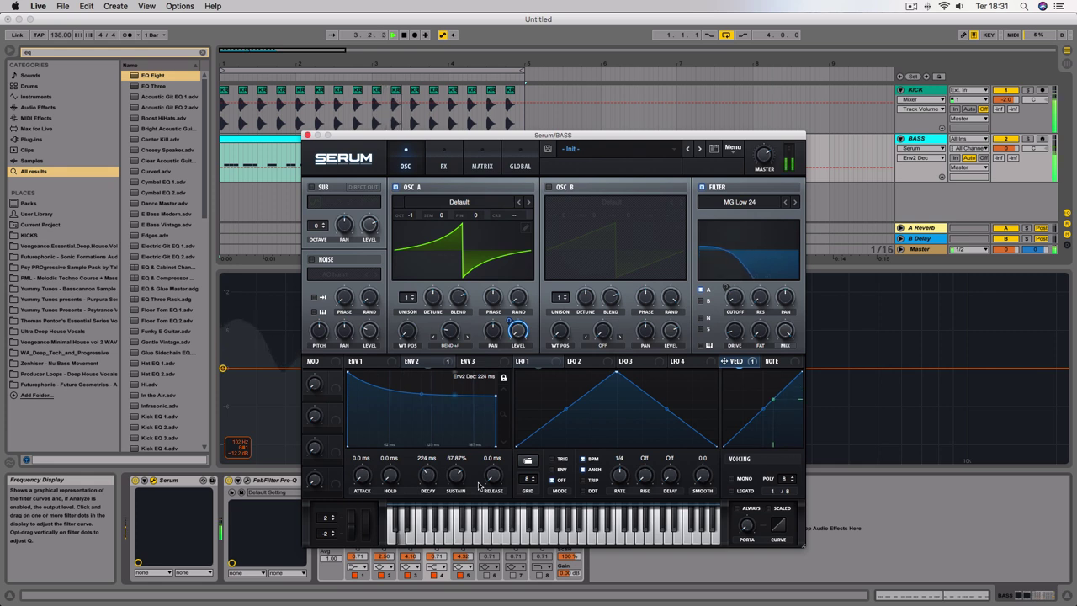
{"action": "left_click_drag", "start_coordinate": [456, 478], "coordinate": [455, 471]}
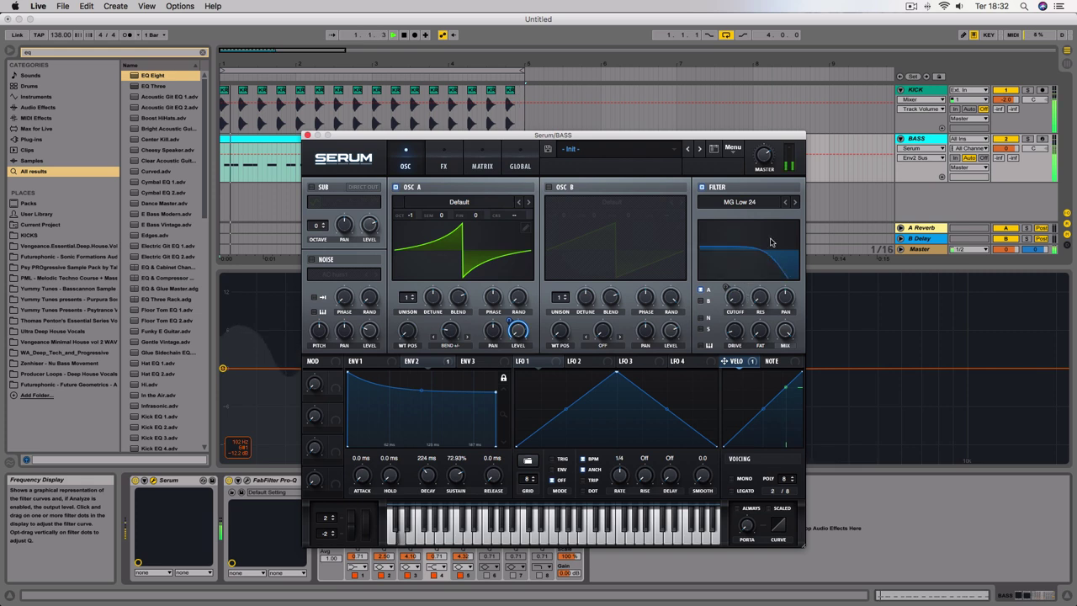
Step: Switch Serum's filter type to MG Low 18, listen to the loop and close the Serum window
{"action": "key", "text": "space"}
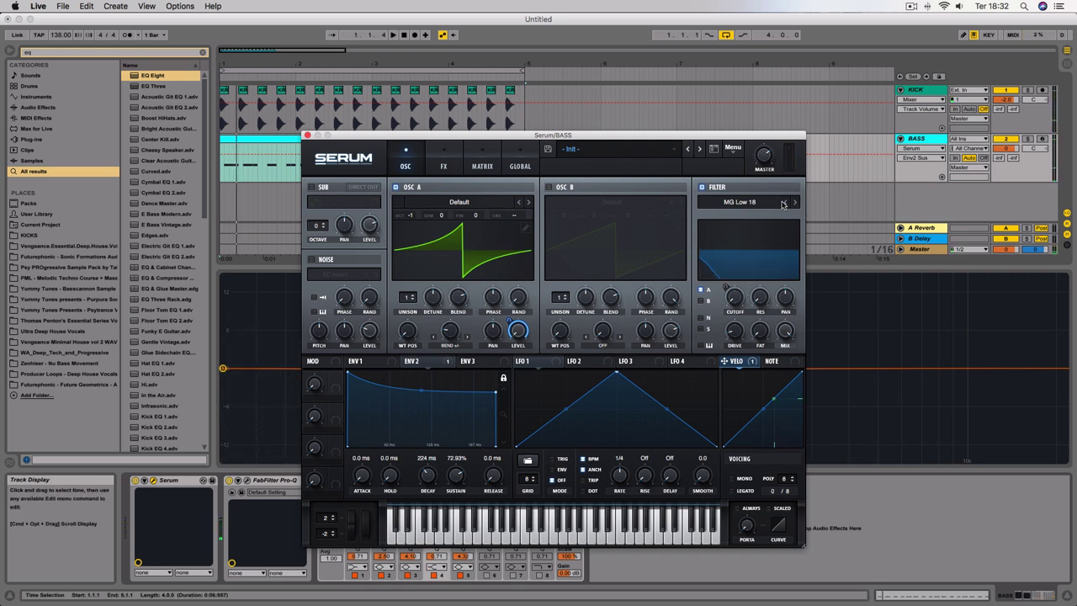
{"action": "key", "text": "space"}
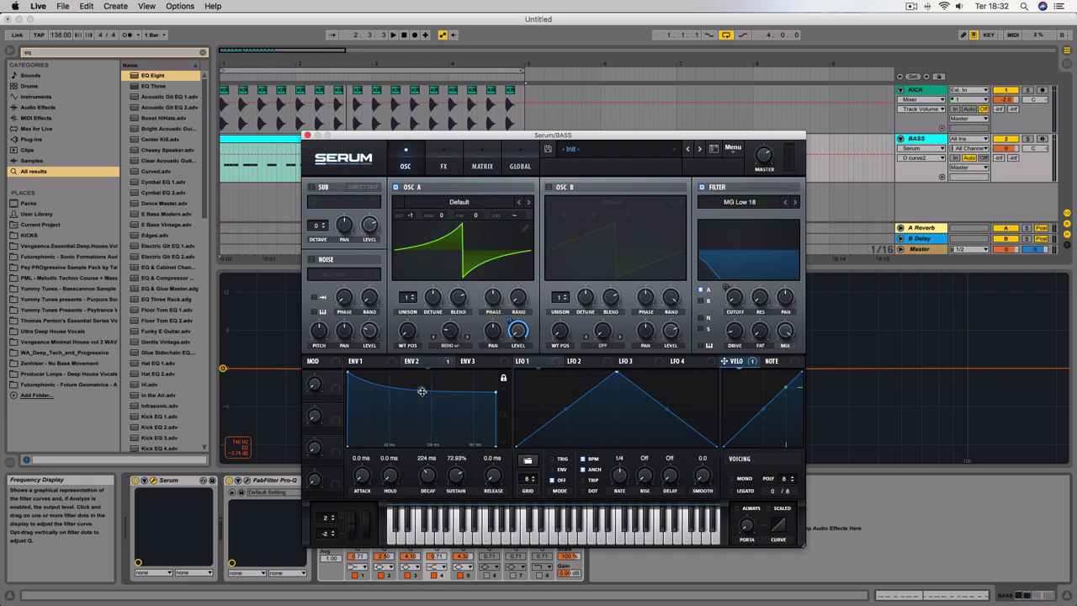
{"action": "key", "text": "space"}
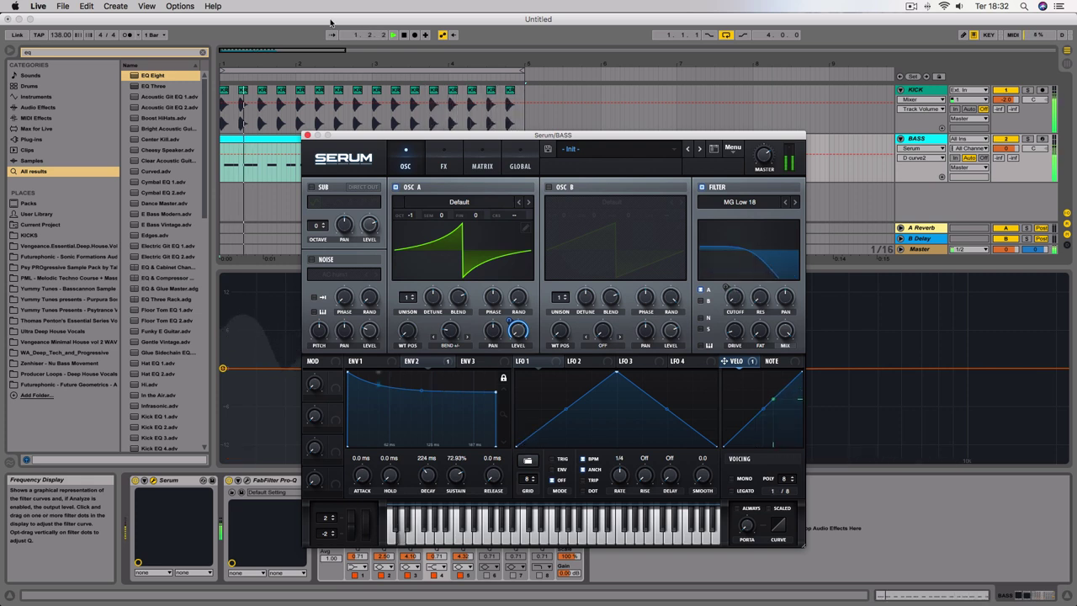
{"action": "key", "text": "space"}
{"action": "left_click", "coordinate": [308, 134]}
Step: Search the browser for "fab" and add FabFilter Saturn to the end of the BASS track's device chain
{"action": "left_click", "coordinate": [134, 54]}
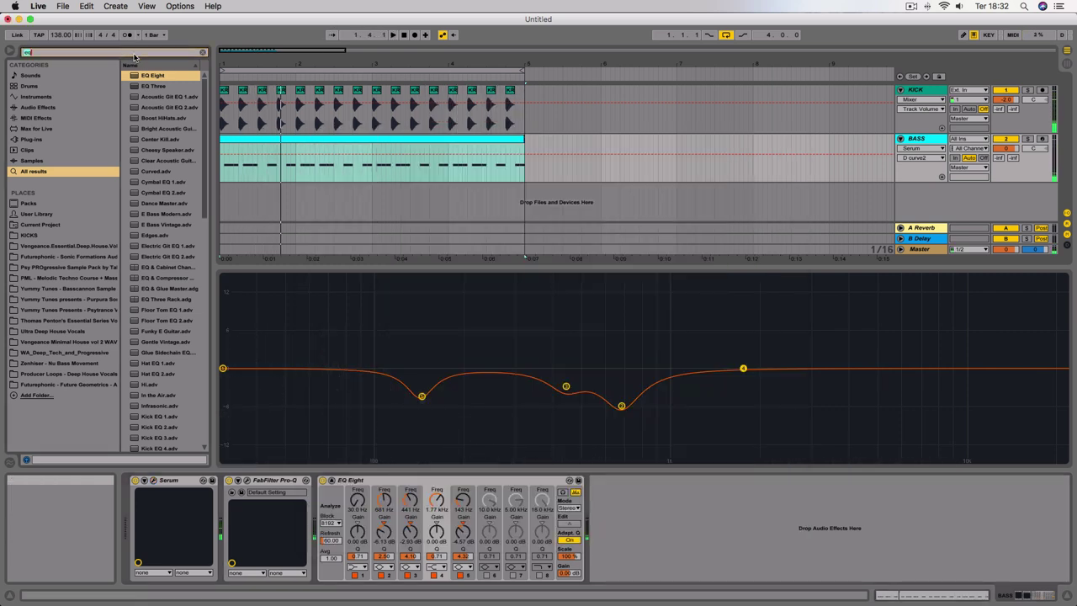
{"action": "type", "text": "sa"}
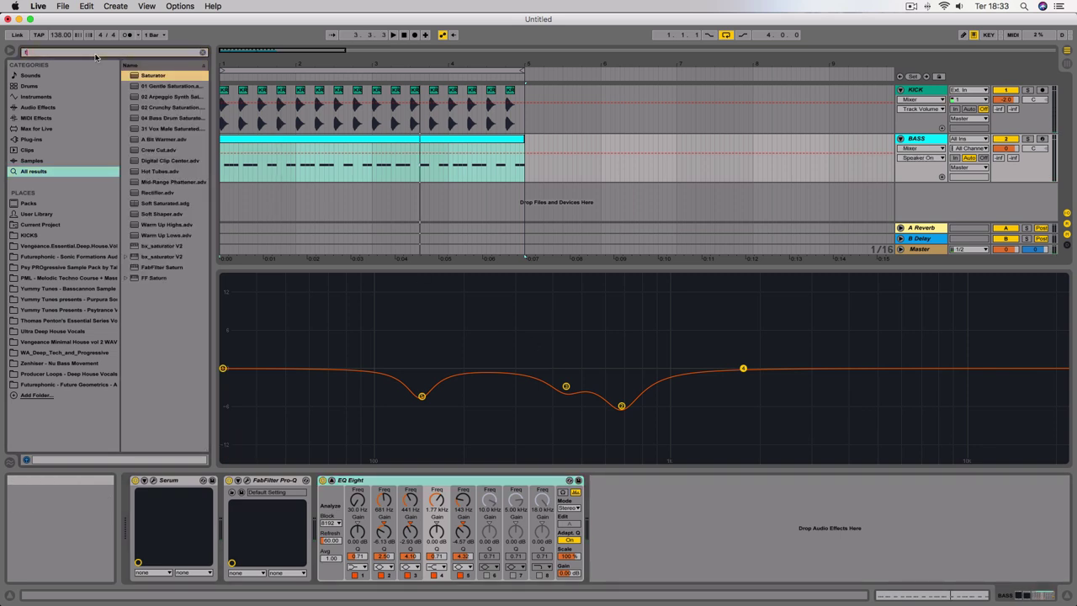
{"action": "type", "text": "fab"}
{"action": "double_click", "coordinate": [167, 267]}
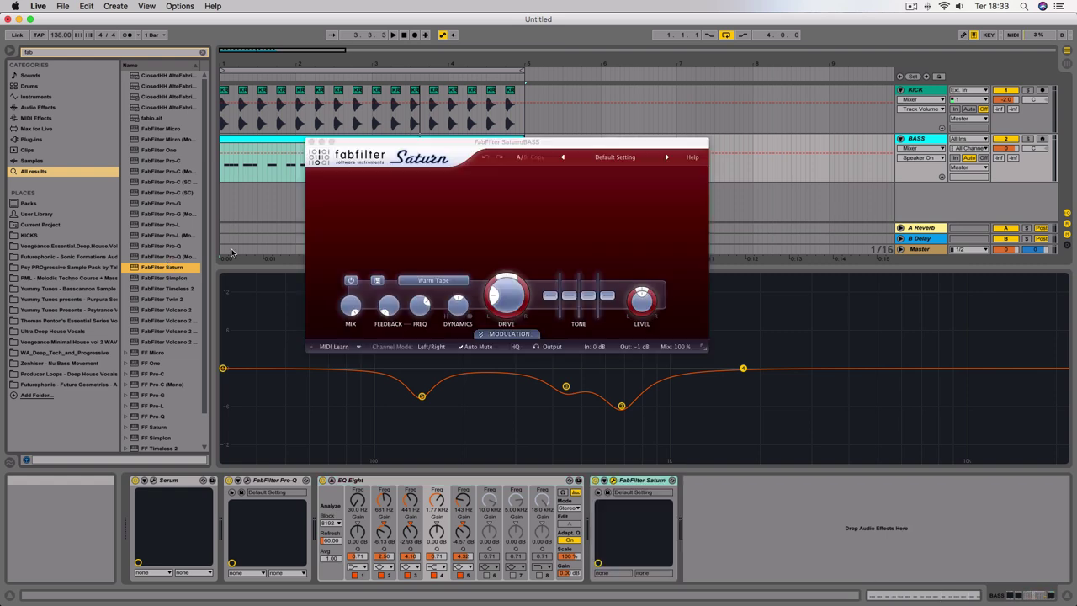
Step: Split Saturn into four bands, with the first crossover at about 150 Hz and the third at about 2586 Hz
{"action": "key", "text": "space"}
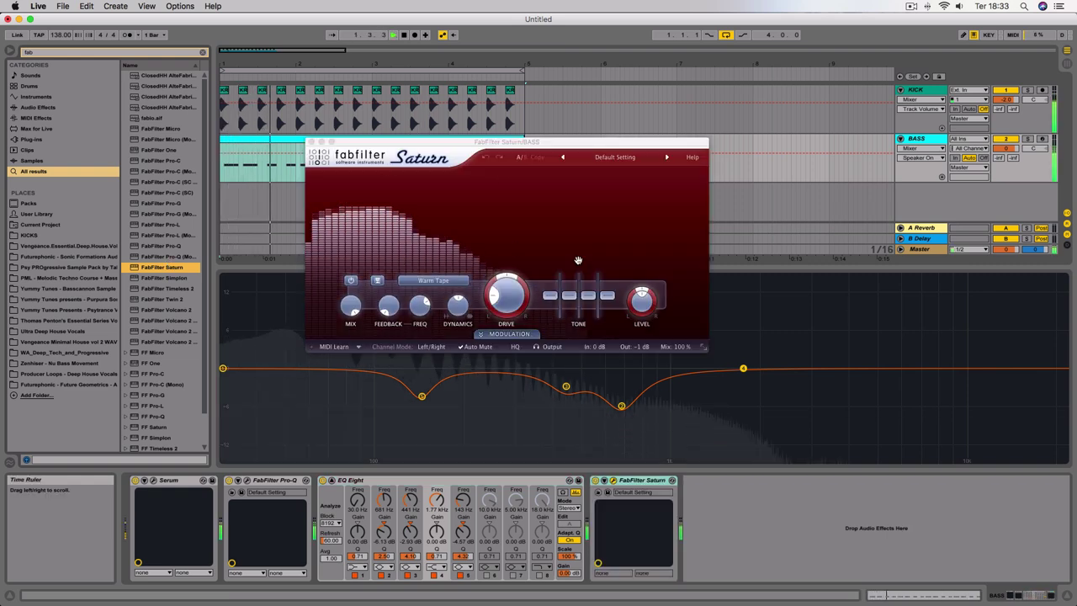
{"action": "left_click", "coordinate": [383, 178]}
{"action": "left_click_drag", "start_coordinate": [384, 176], "coordinate": [423, 198]}
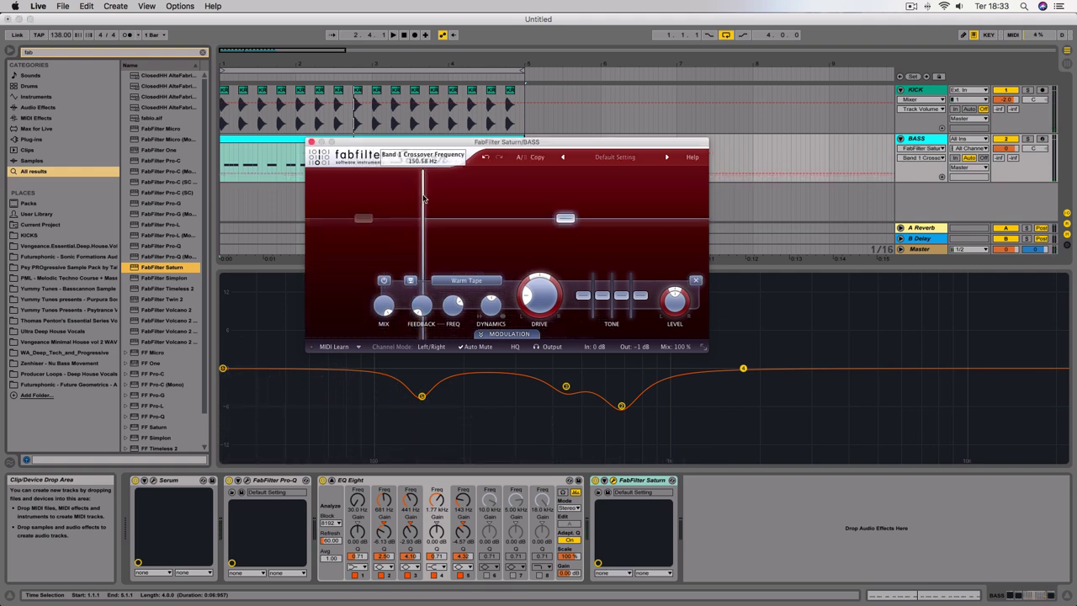
{"action": "left_click", "coordinate": [495, 178]}
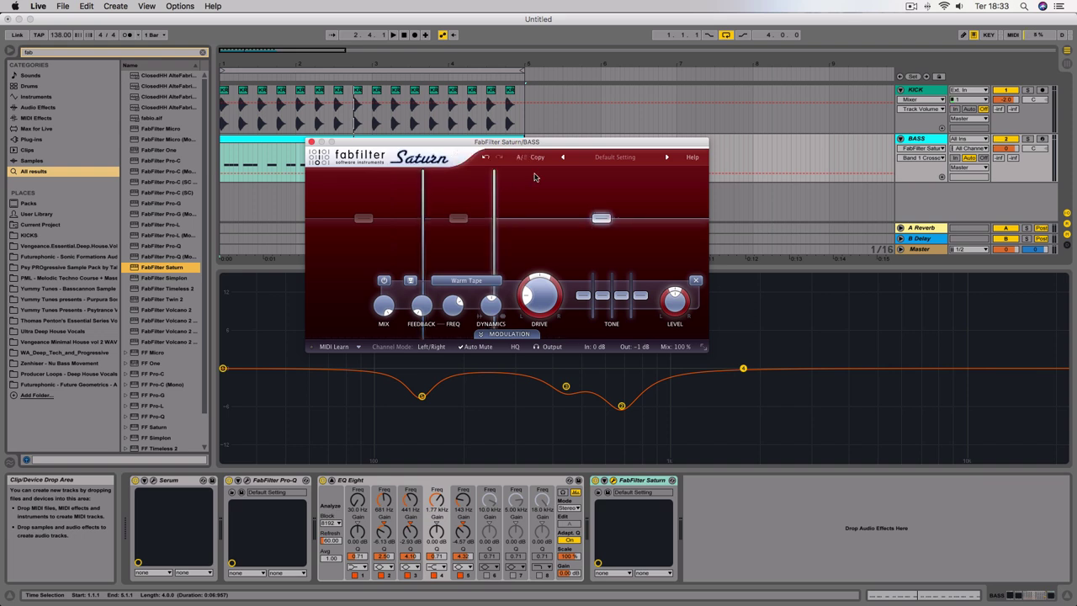
{"action": "left_click", "coordinate": [577, 177]}
{"action": "left_click_drag", "start_coordinate": [497, 180], "coordinate": [501, 180]}
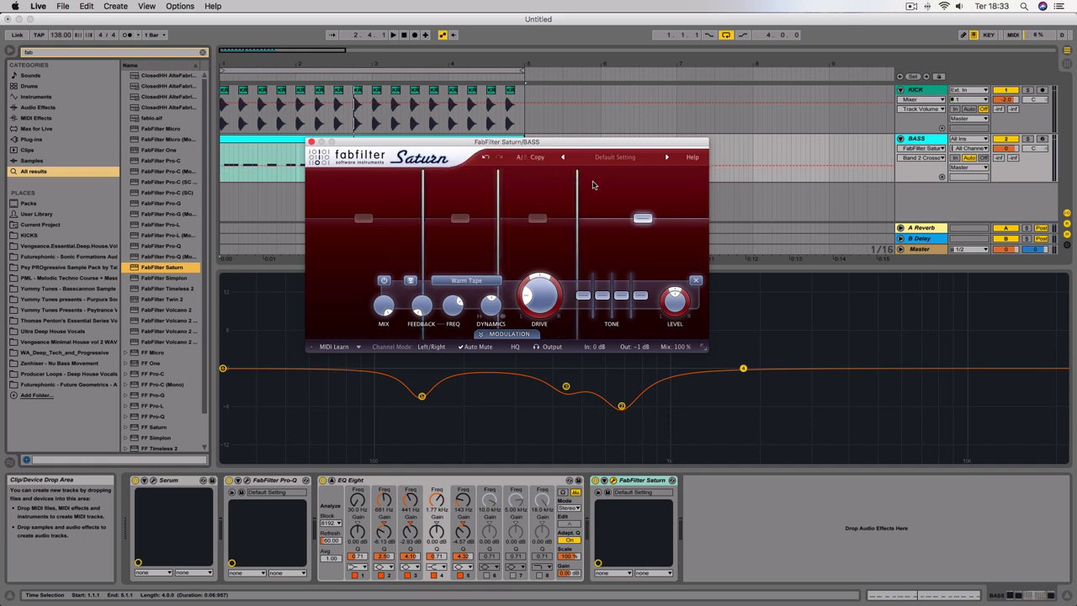
{"action": "left_click_drag", "start_coordinate": [577, 180], "coordinate": [587, 188]}
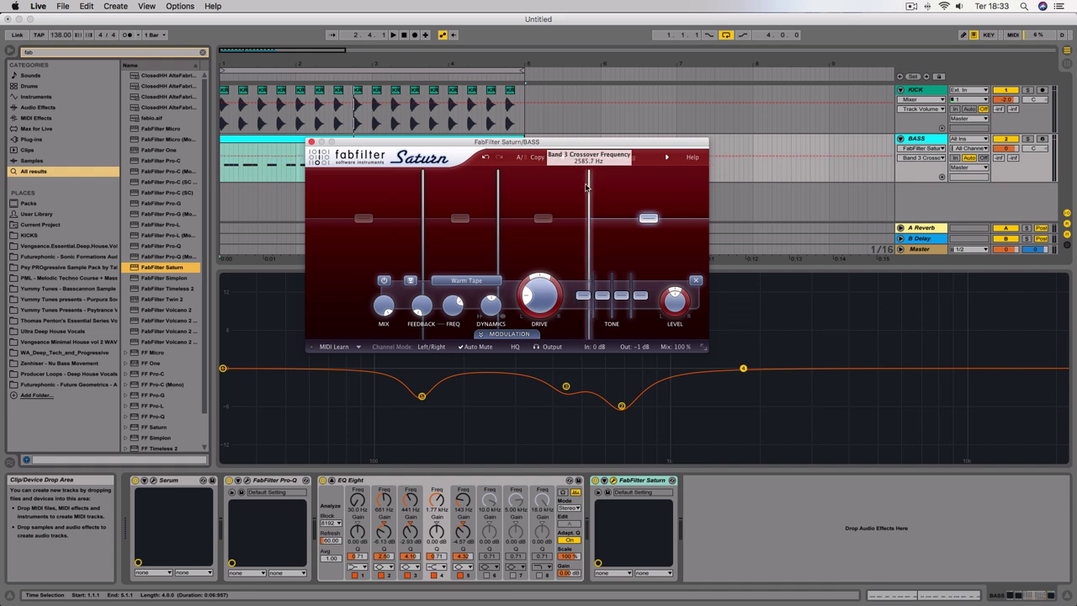
Step: Turn off Saturn's lowest band, play the loop and hide the plug-in window to view the bass spectrum
{"action": "left_click", "coordinate": [364, 218]}
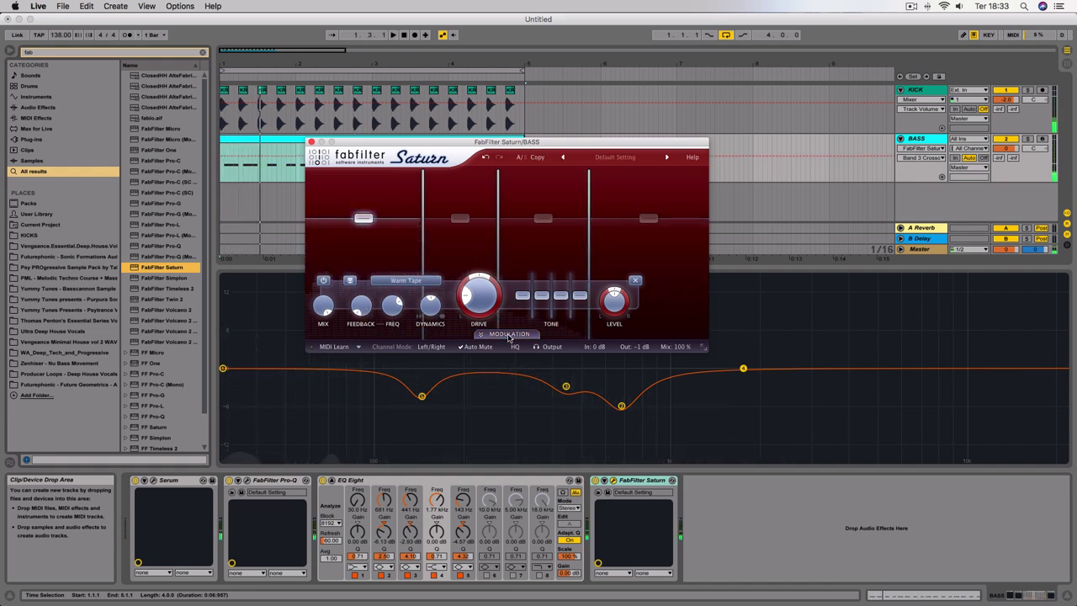
{"action": "left_click", "coordinate": [323, 280]}
{"action": "key", "text": "space"}
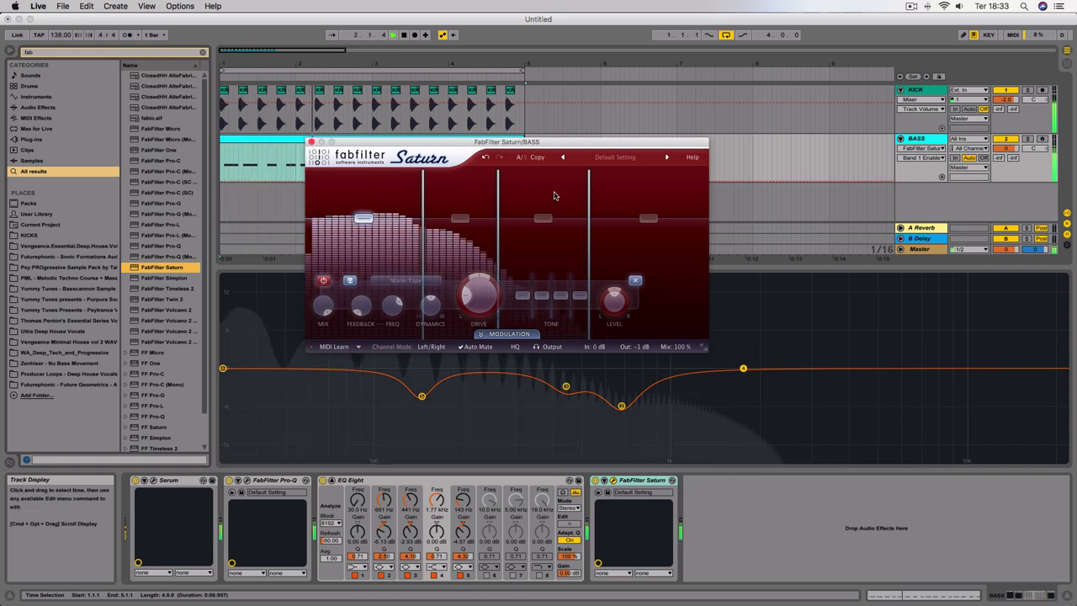
{"action": "left_click", "coordinate": [614, 480]}
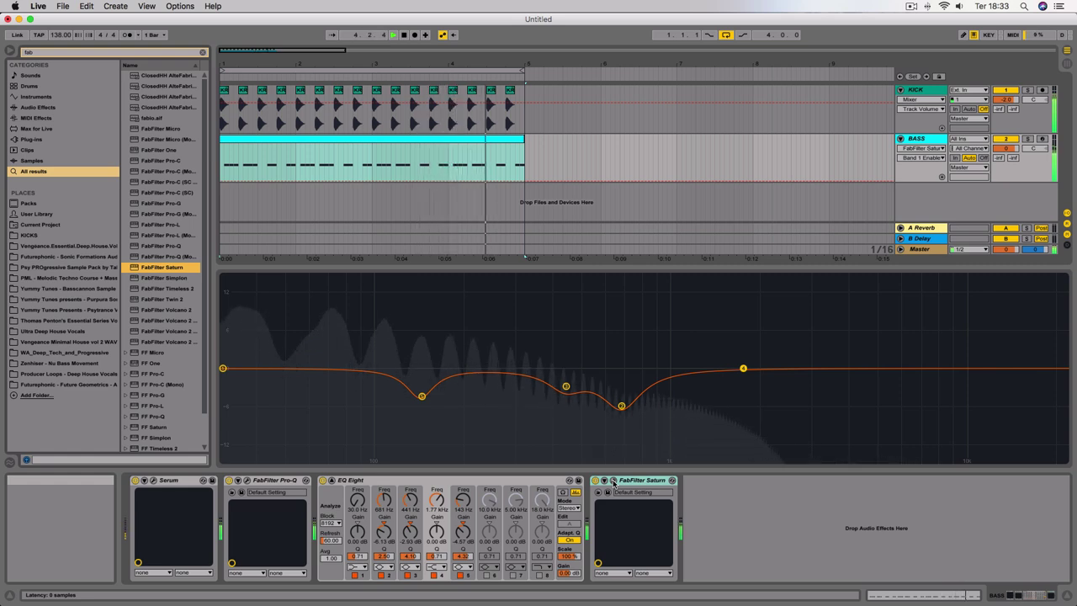
Step: Reopen Saturn, raise the drive of band 2 during playback and look through its distortion styles
{"action": "left_click", "coordinate": [613, 480]}
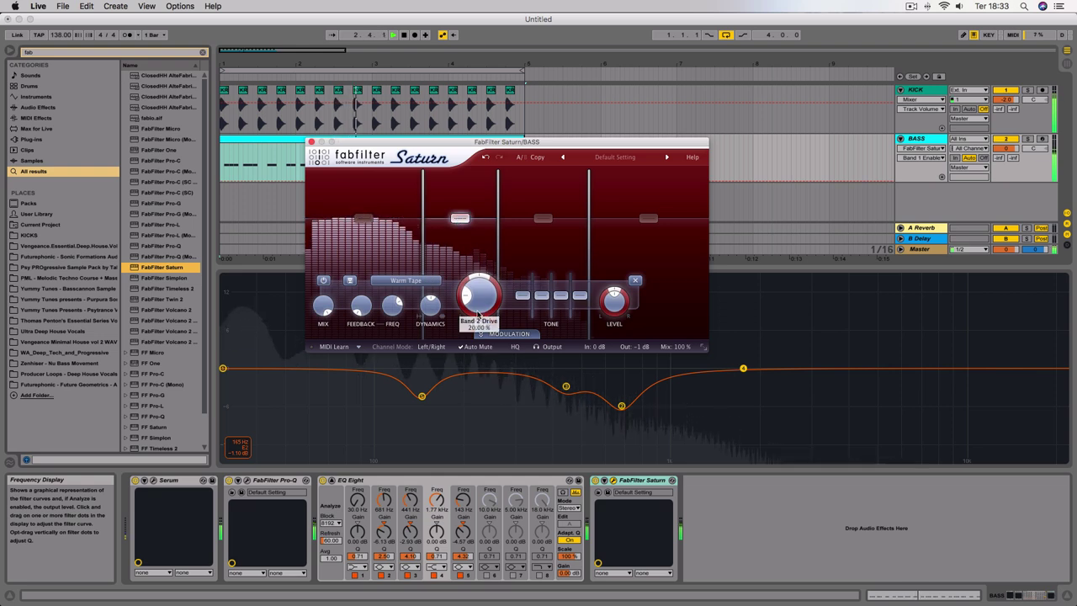
{"action": "mouse_move", "coordinate": [485, 314]}
{"action": "left_mouse_down"}
{"action": "mouse_move", "coordinate": [484, 220]}
{"action": "mouse_move", "coordinate": [474, 301]}
{"action": "left_mouse_up"}
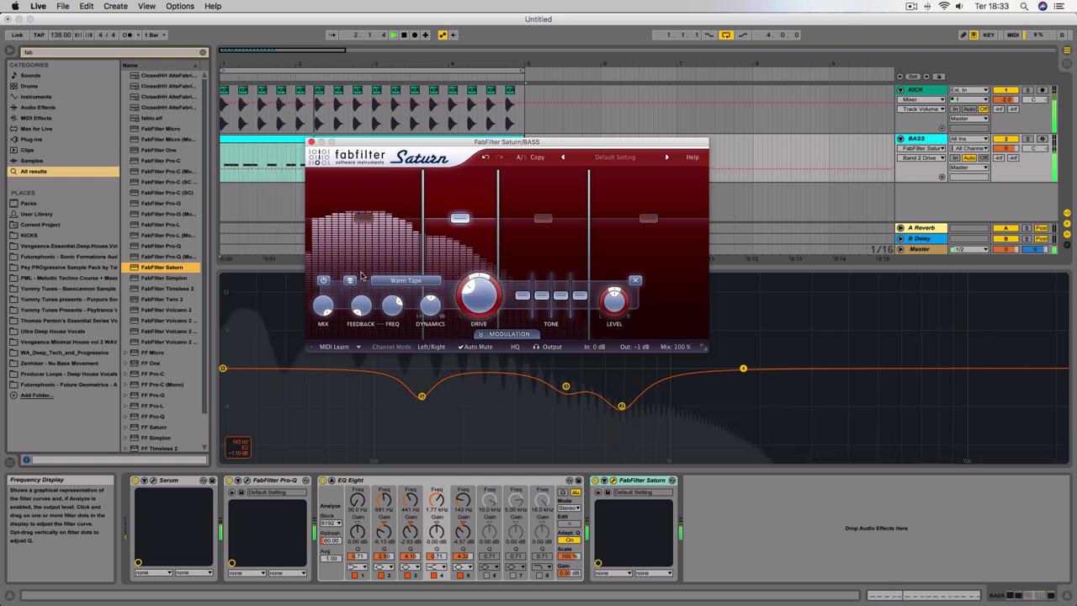
{"action": "left_click", "coordinate": [418, 281]}
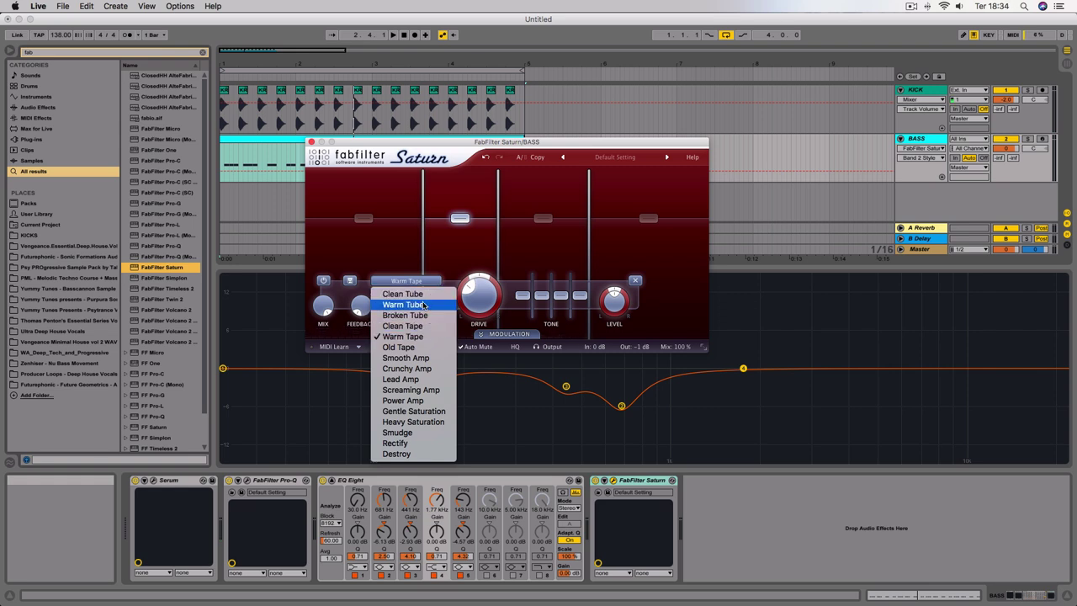
Step: Raise the drive of Saturn's bands 3 and 4 while the loop plays
{"action": "left_click", "coordinate": [544, 221]}
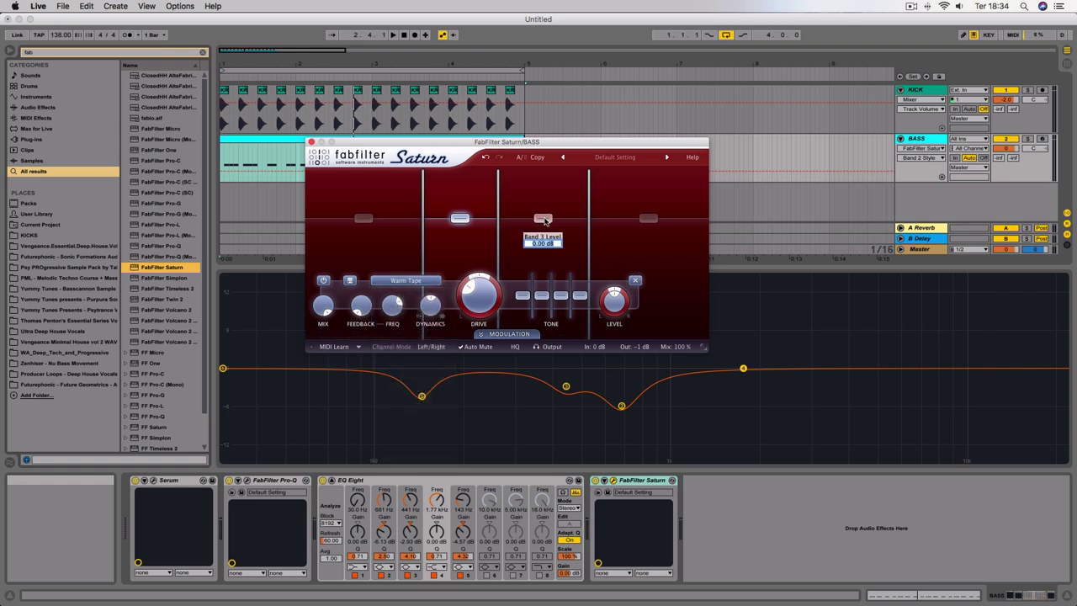
{"action": "left_click", "coordinate": [539, 217]}
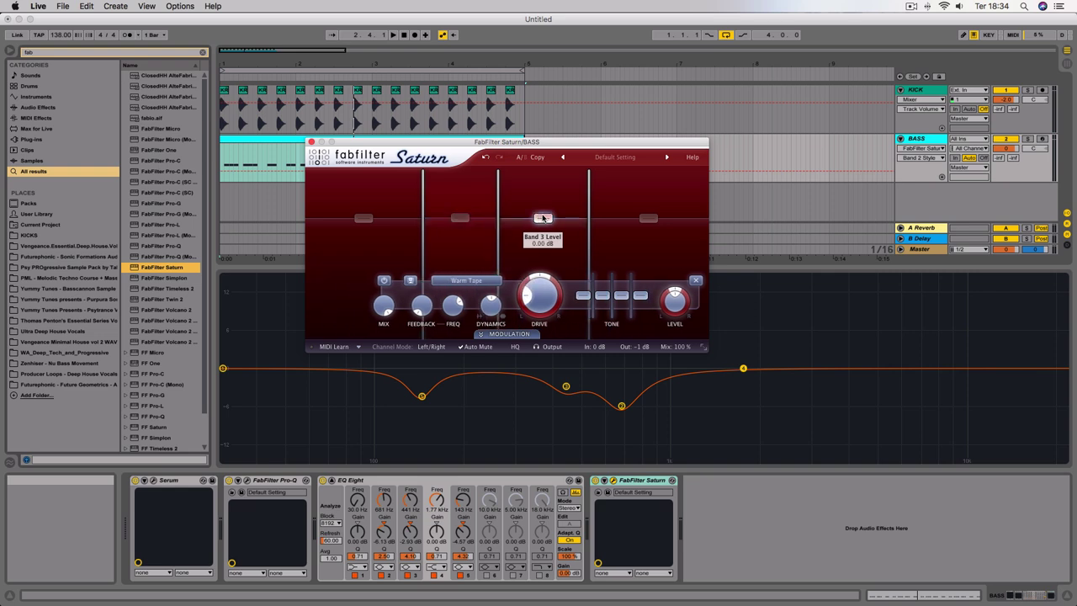
{"action": "key", "text": "space"}
{"action": "left_click_drag", "start_coordinate": [541, 298], "coordinate": [531, 263]}
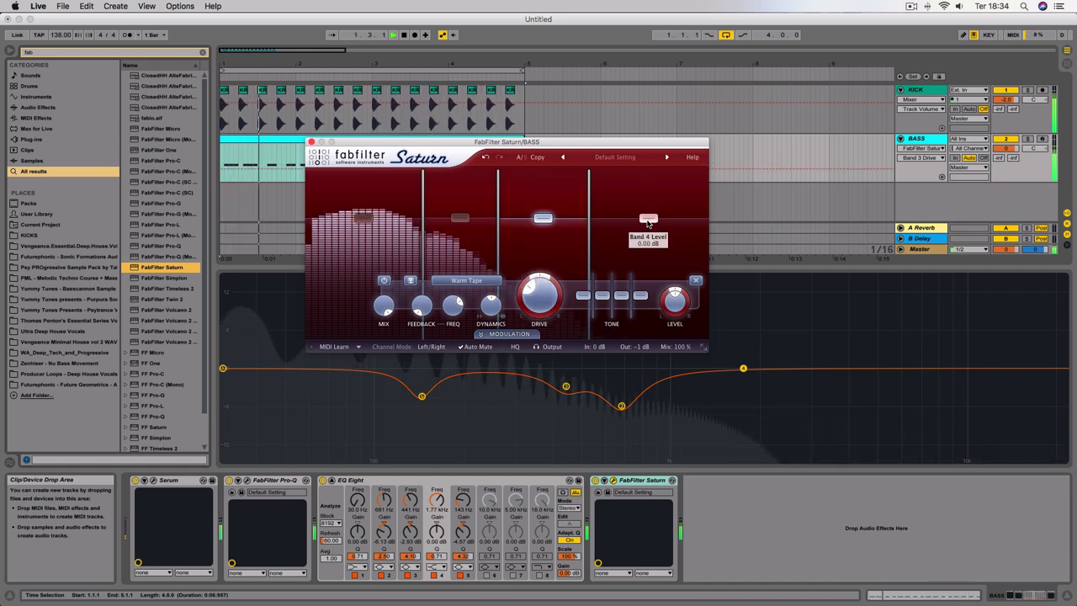
{"action": "left_click", "coordinate": [648, 220]}
{"action": "left_click_drag", "start_coordinate": [555, 239], "coordinate": [512, 293]}
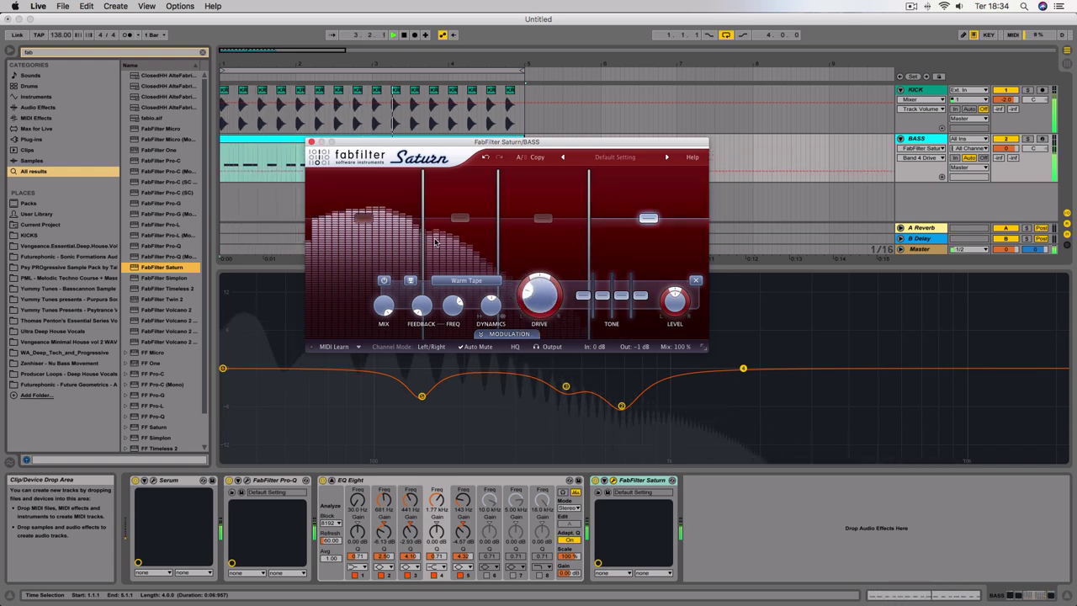
Step: Compare the bass with Saturn bypassed and enabled during playback, leaving it enabled and its window hidden
{"action": "left_click", "coordinate": [594, 480]}
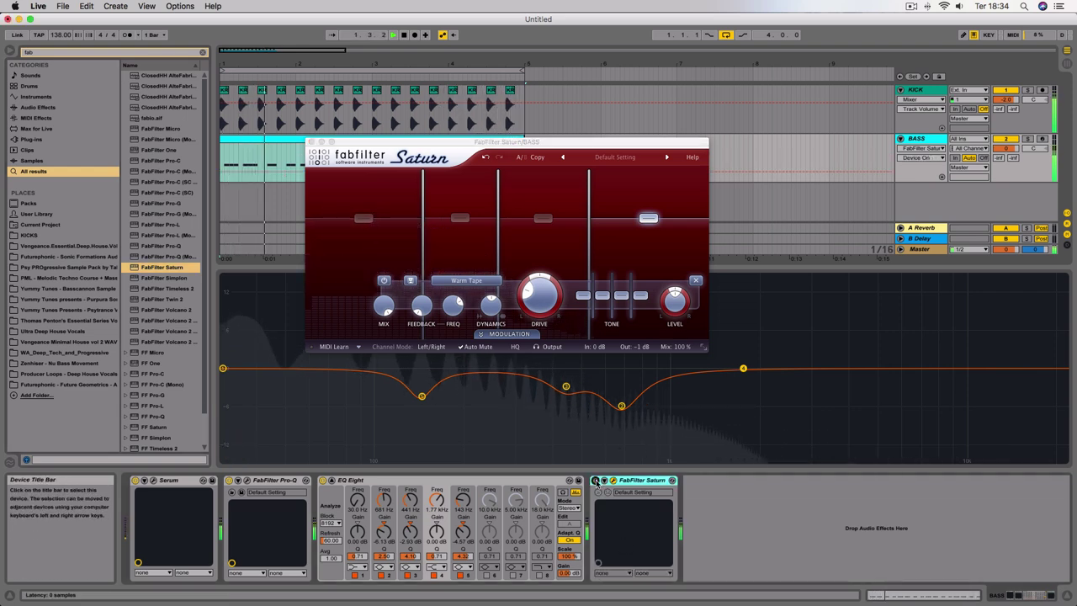
{"action": "left_click", "coordinate": [595, 480]}
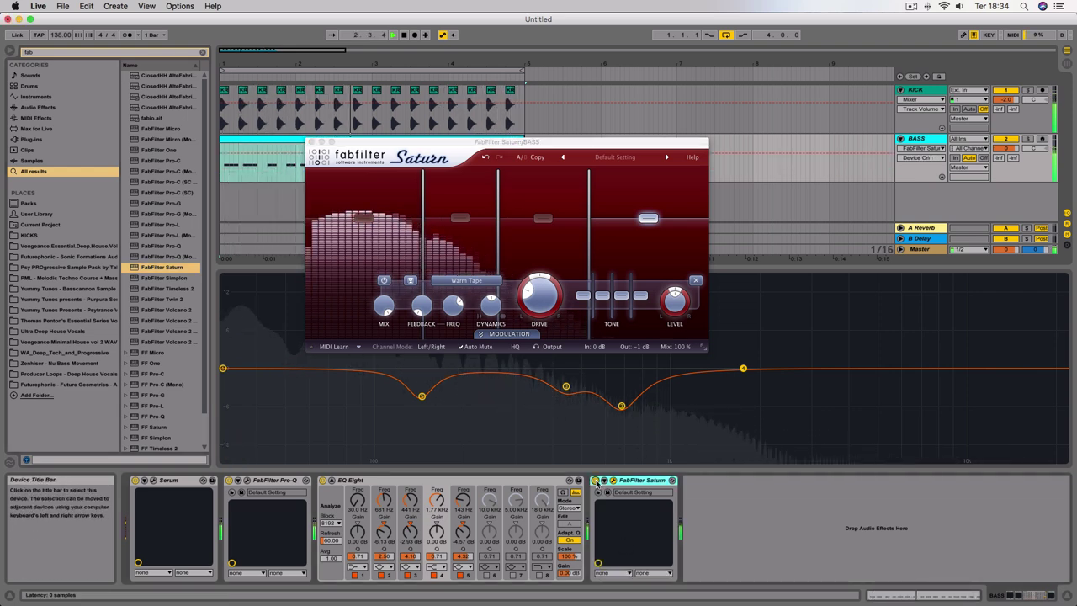
{"action": "left_click", "coordinate": [594, 480]}
{"action": "left_click", "coordinate": [595, 480]}
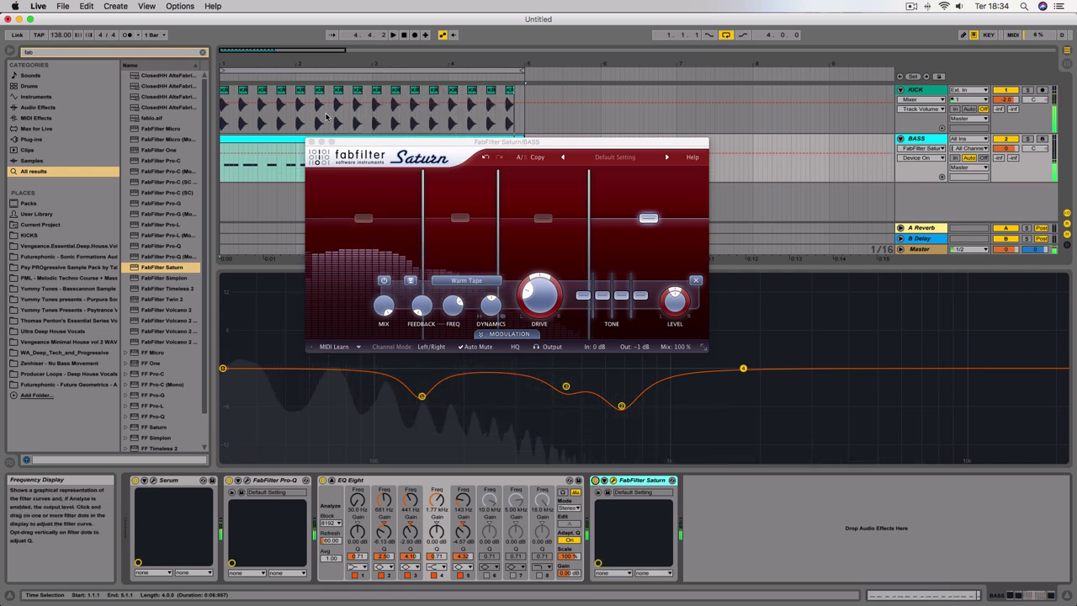
{"action": "left_click", "coordinate": [613, 481]}
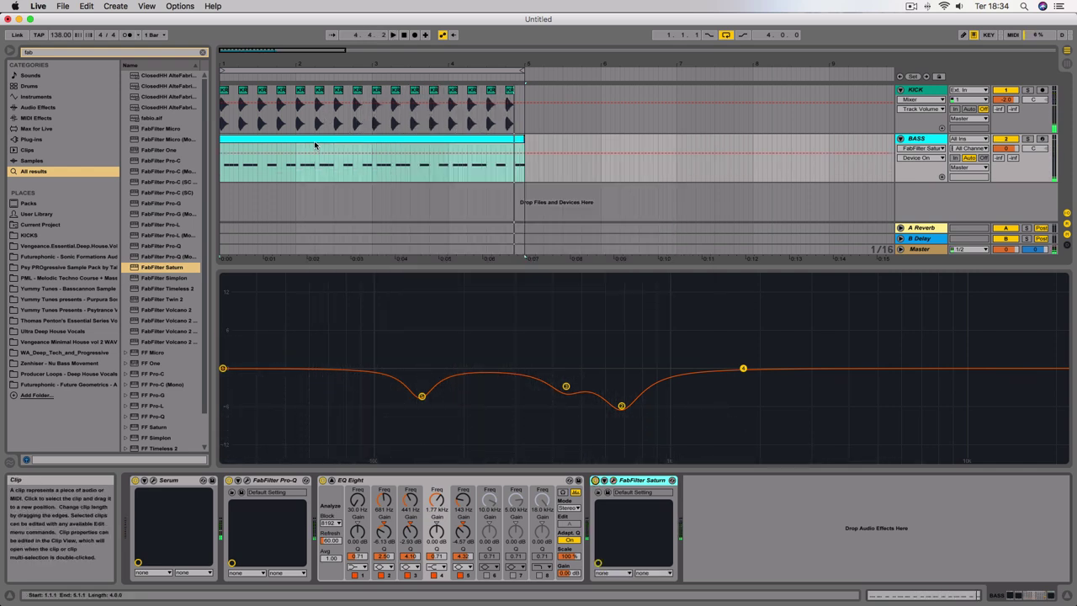
Step: Search the browser for "trans", add TransX Multi (s) after Saturn on the BASS track and turn off its lowest band
{"action": "left_click", "coordinate": [64, 53]}
{"action": "type", "text": "trans"}
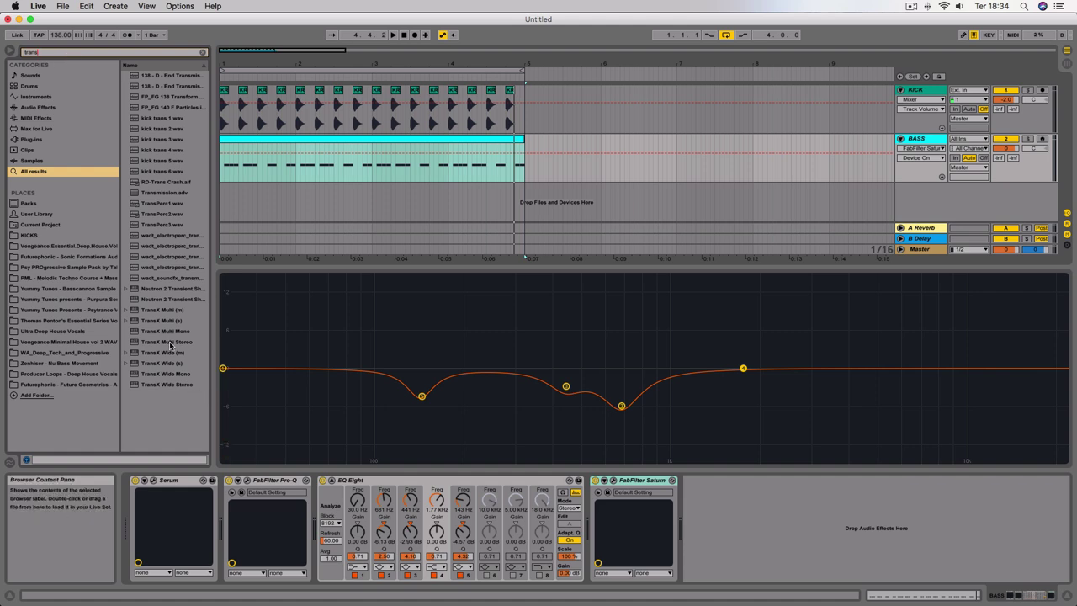
{"action": "left_click", "coordinate": [173, 324]}
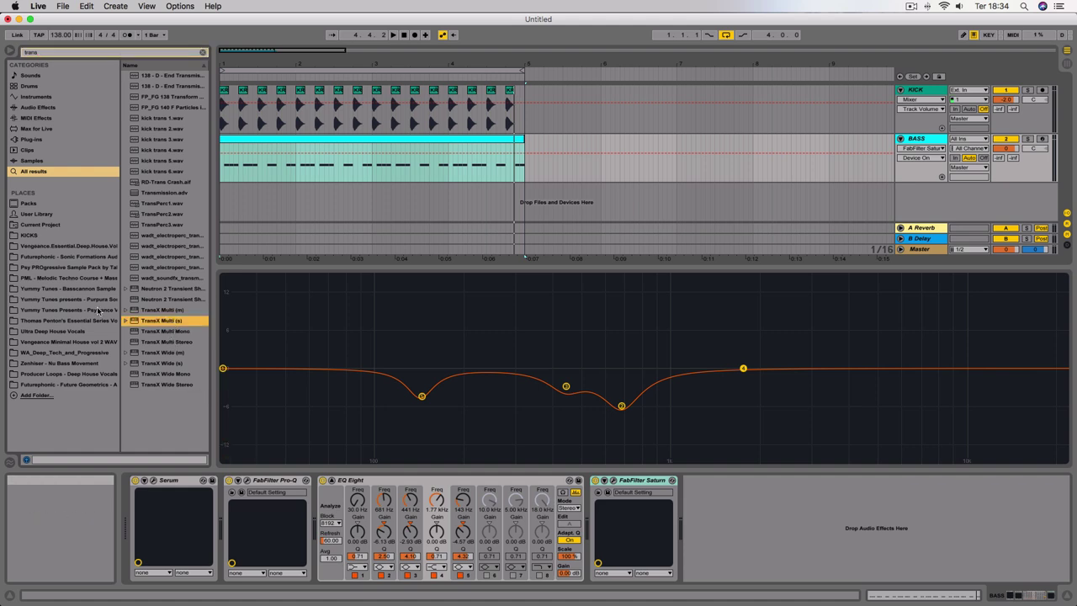
{"action": "double_click", "coordinate": [153, 319]}
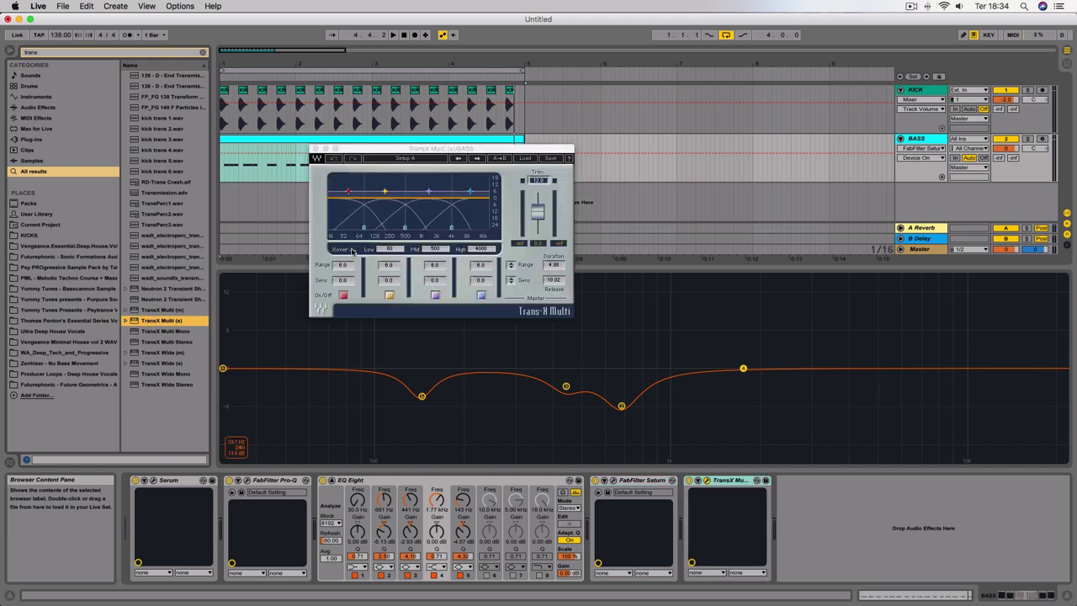
{"action": "left_click", "coordinate": [343, 295]}
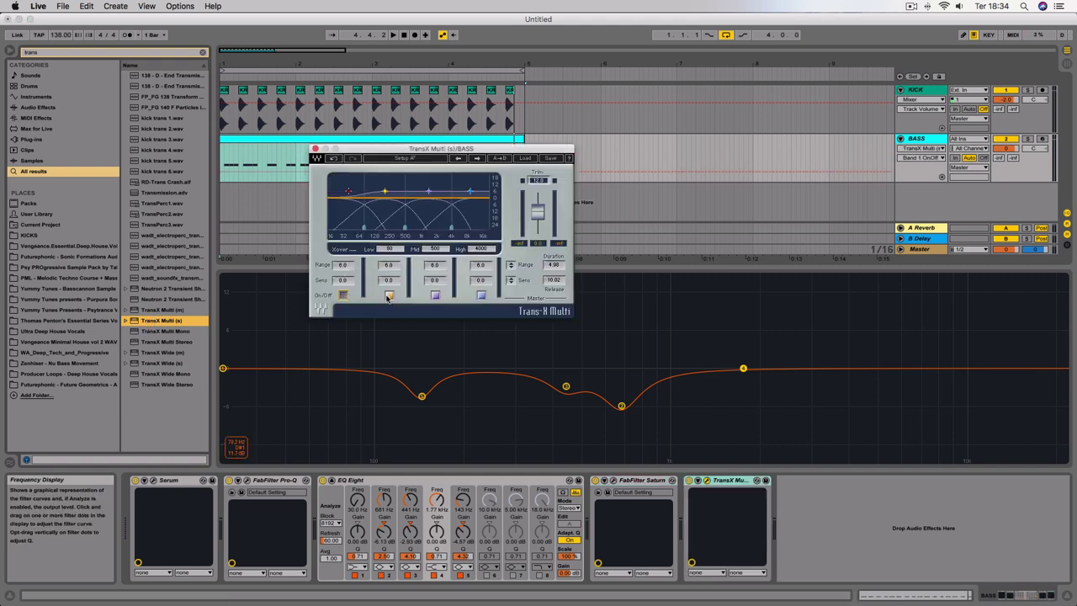
Step: Turn off TransX's second band and compare the bass with TransX bypassed and enabled during playback
{"action": "key", "text": "space"}
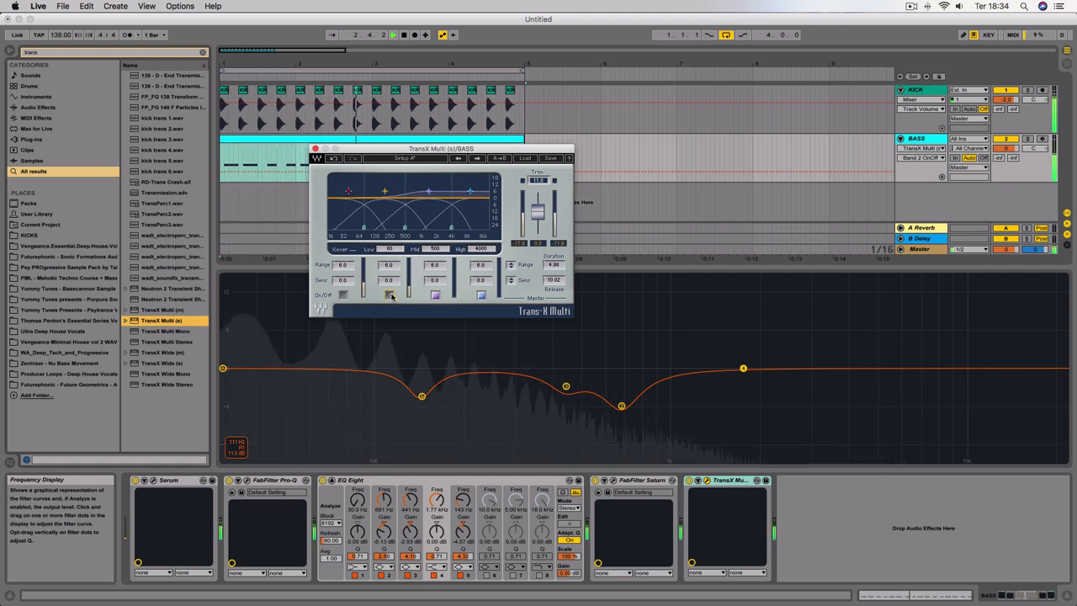
{"action": "left_click", "coordinate": [689, 480]}
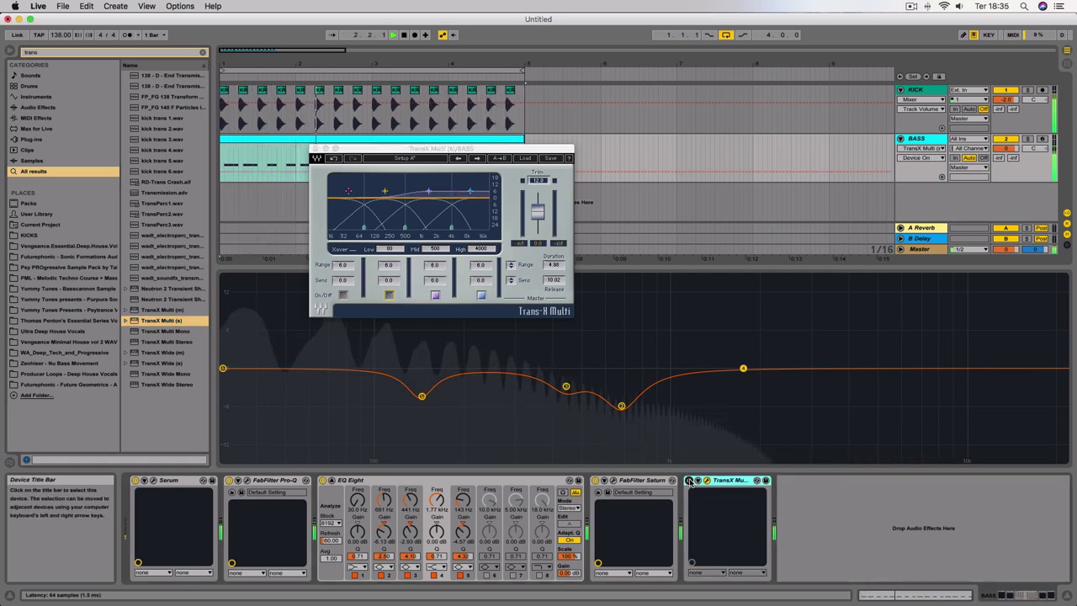
{"action": "left_click", "coordinate": [689, 480]}
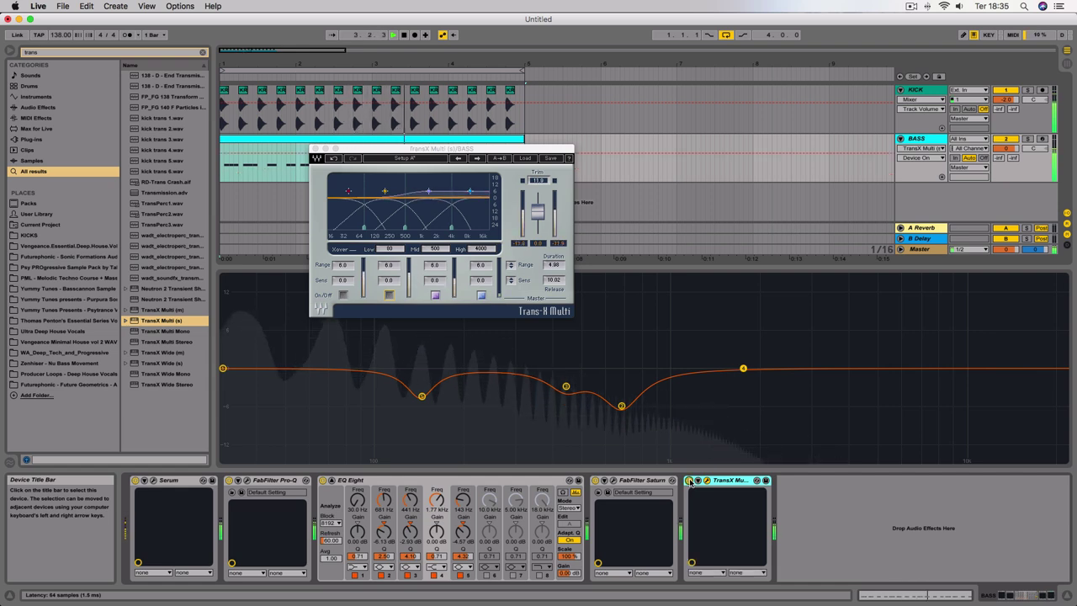
{"action": "key", "text": "space"}
Step: Set the range of TransX's third band to 2.5, compare it bypassed and enabled during playback, and close its window
{"action": "left_click", "coordinate": [435, 265]}
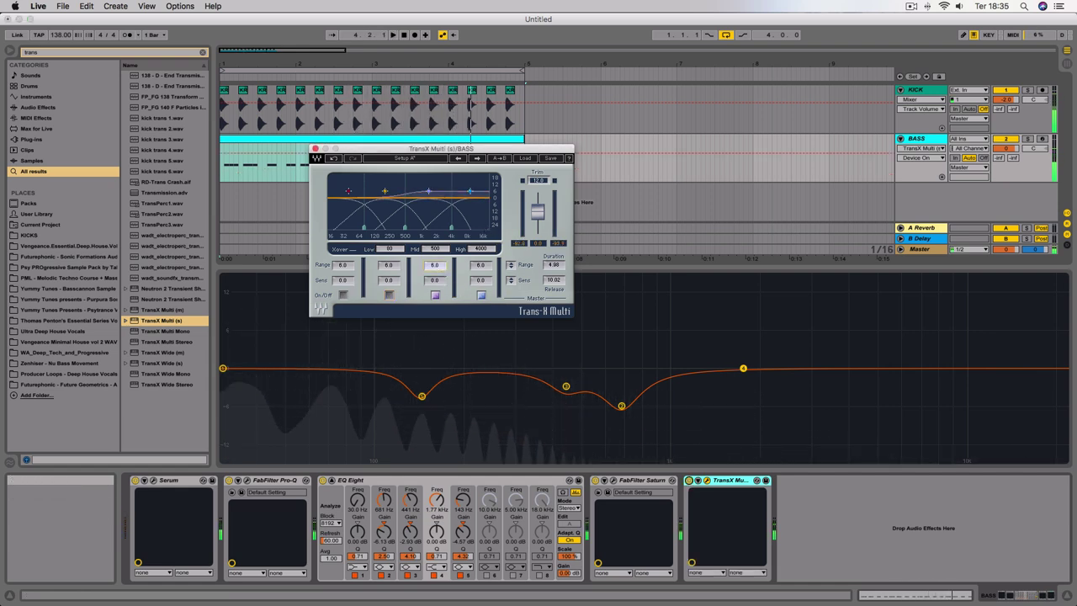
{"action": "left_click_drag", "start_coordinate": [435, 265], "coordinate": [435, 269]}
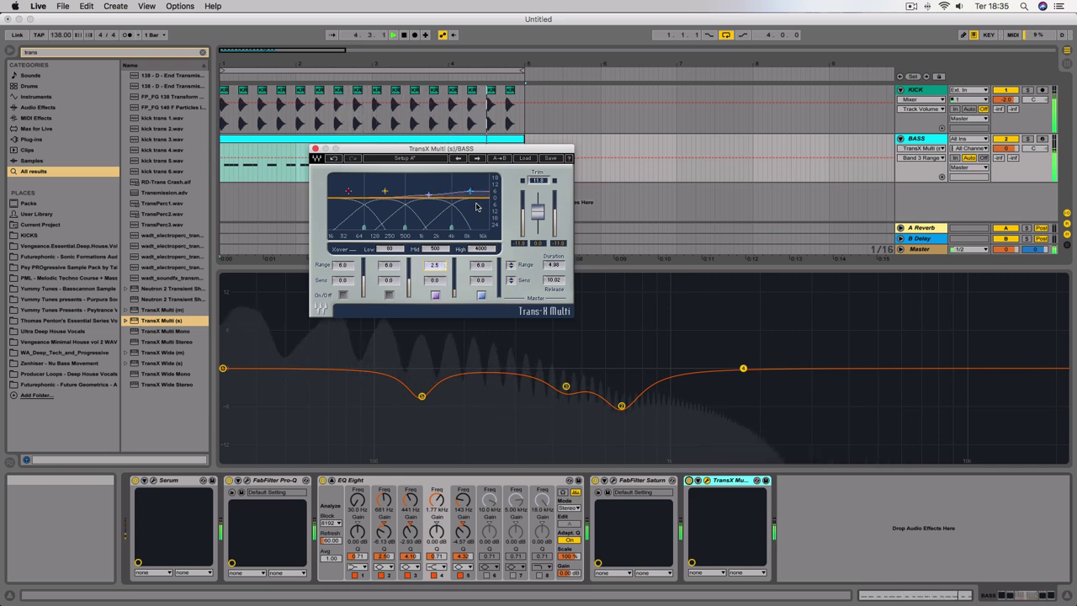
{"action": "left_click", "coordinate": [688, 481]}
{"action": "left_click", "coordinate": [688, 481]}
{"action": "key", "text": "space"}
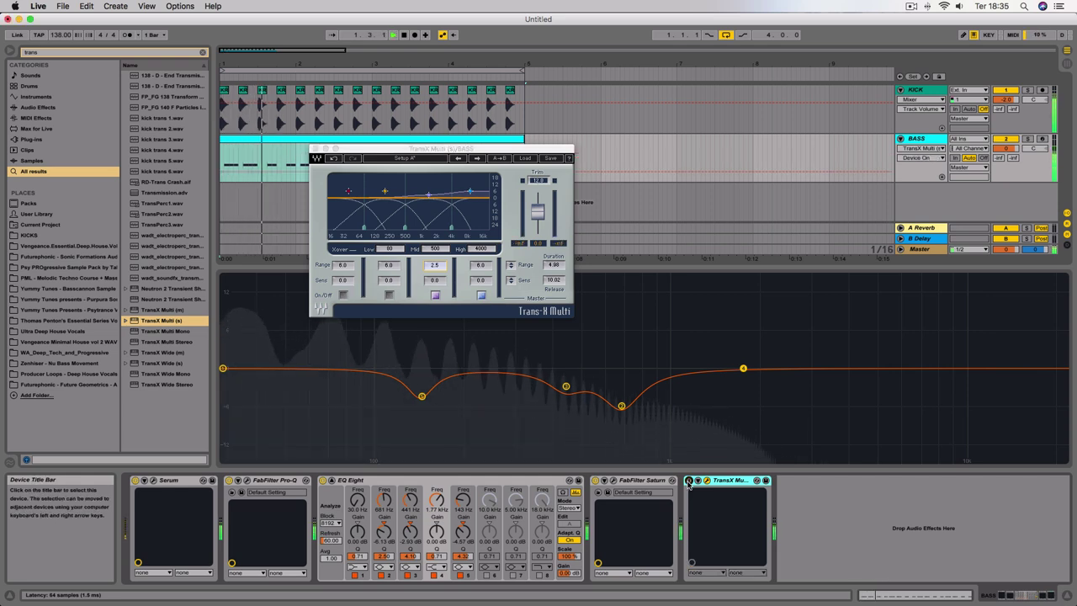
{"action": "left_click", "coordinate": [689, 481]}
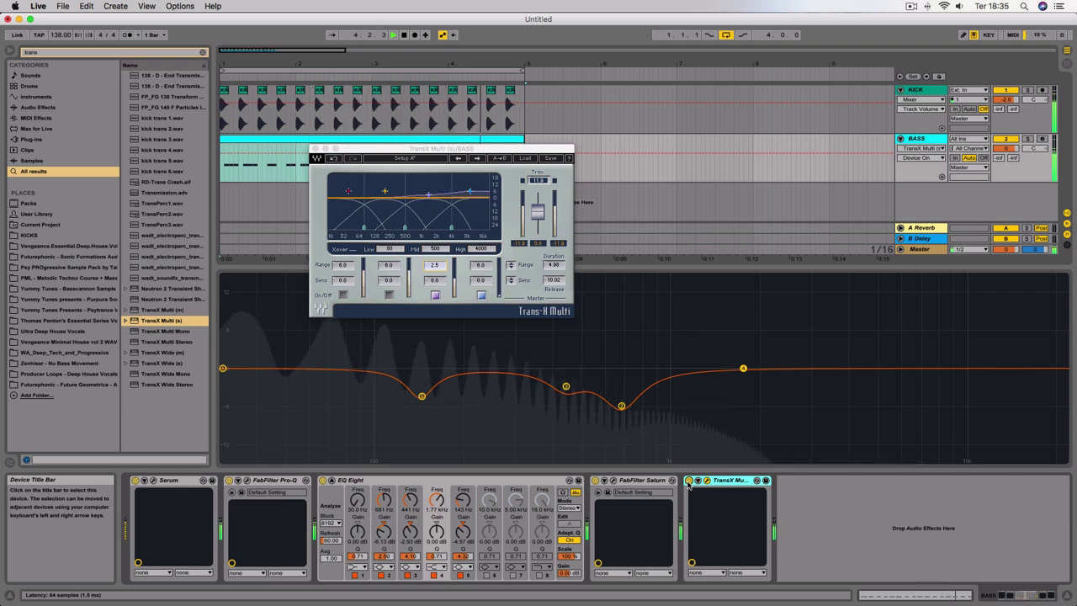
{"action": "left_click", "coordinate": [314, 149]}
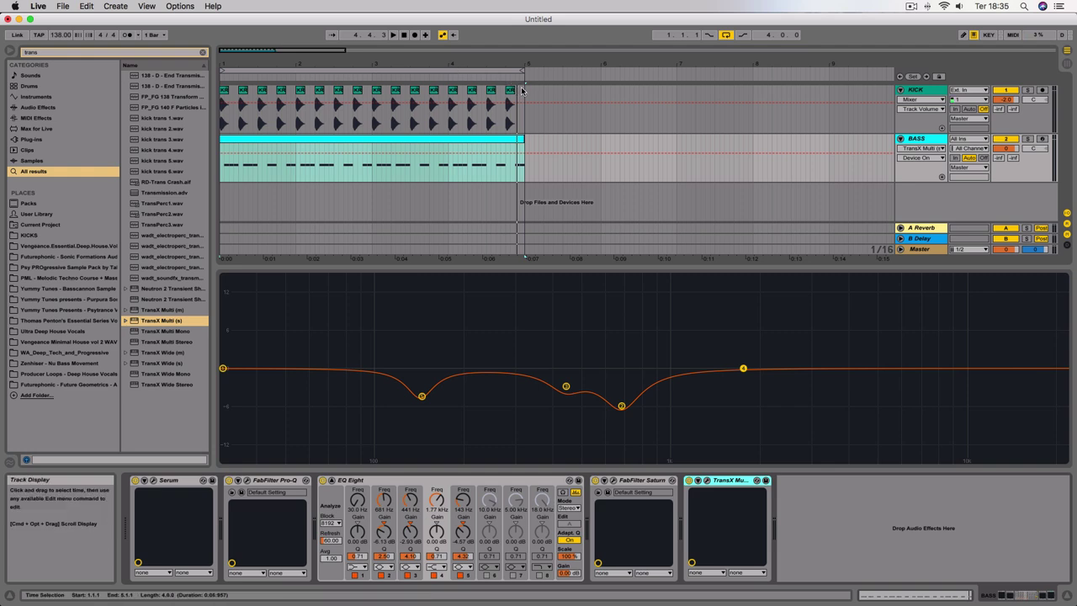
Step: Select the BASS clip, search the browser for "compre" and add Compressor after TransX on the BASS track
{"action": "left_click_drag", "start_coordinate": [522, 88], "coordinate": [212, 78]}
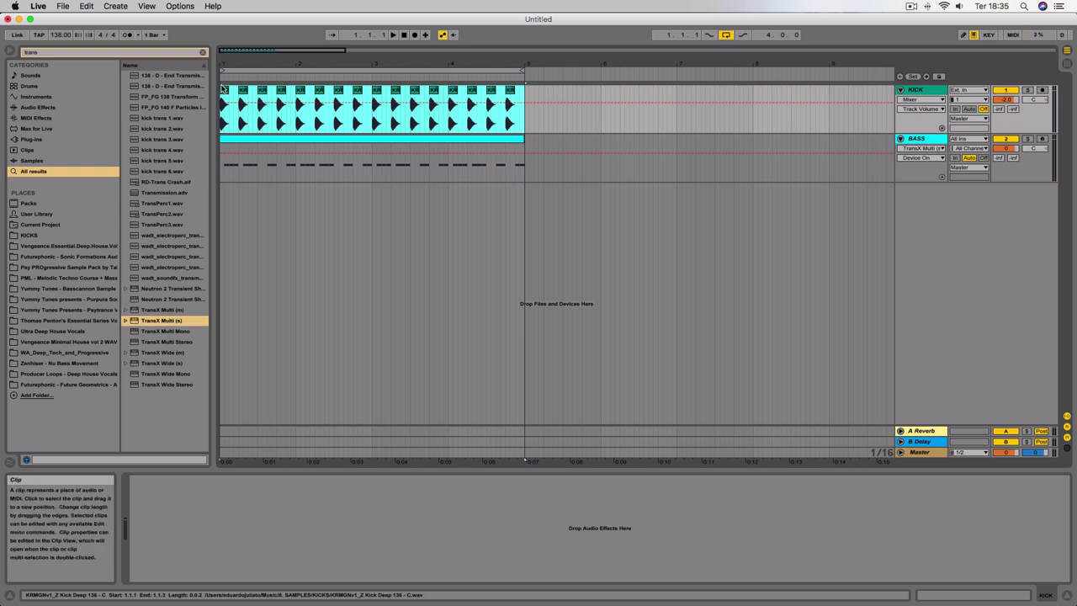
{"action": "left_click", "coordinate": [281, 142]}
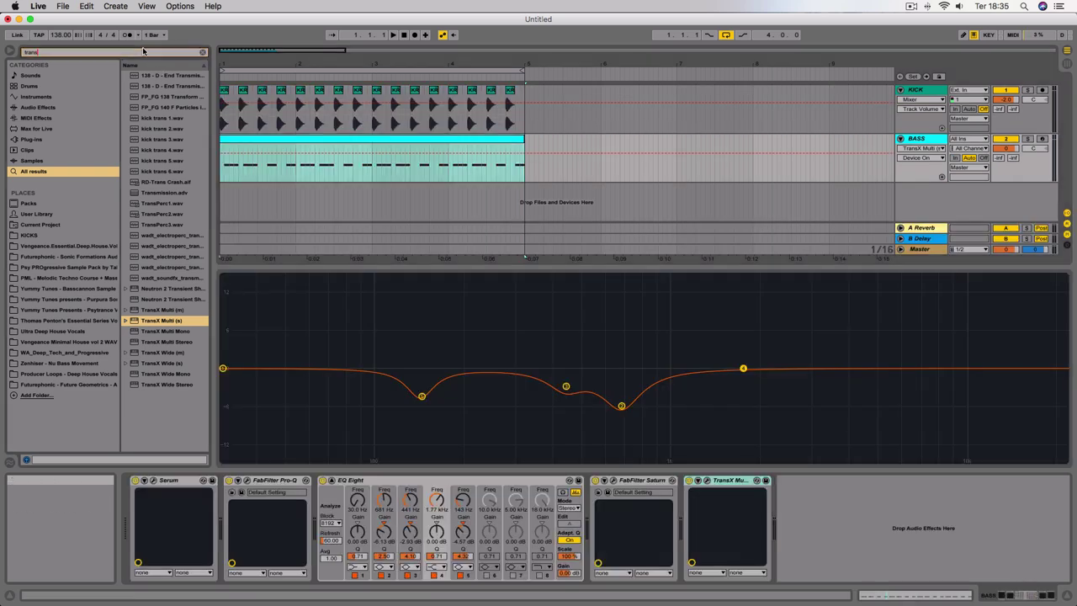
{"action": "type", "text": "compre"}
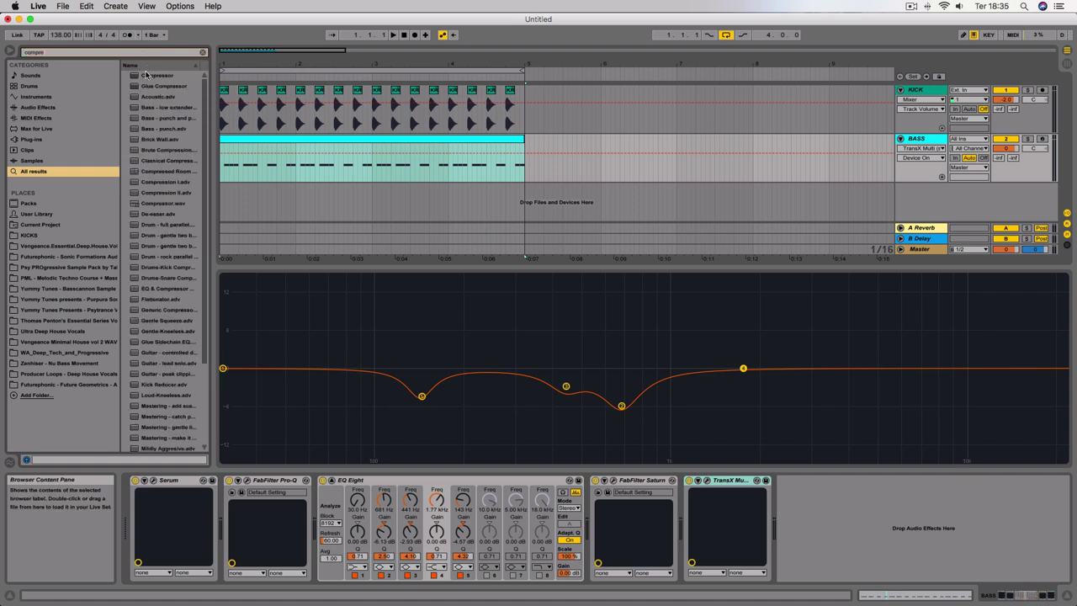
{"action": "double_click", "coordinate": [148, 75]}
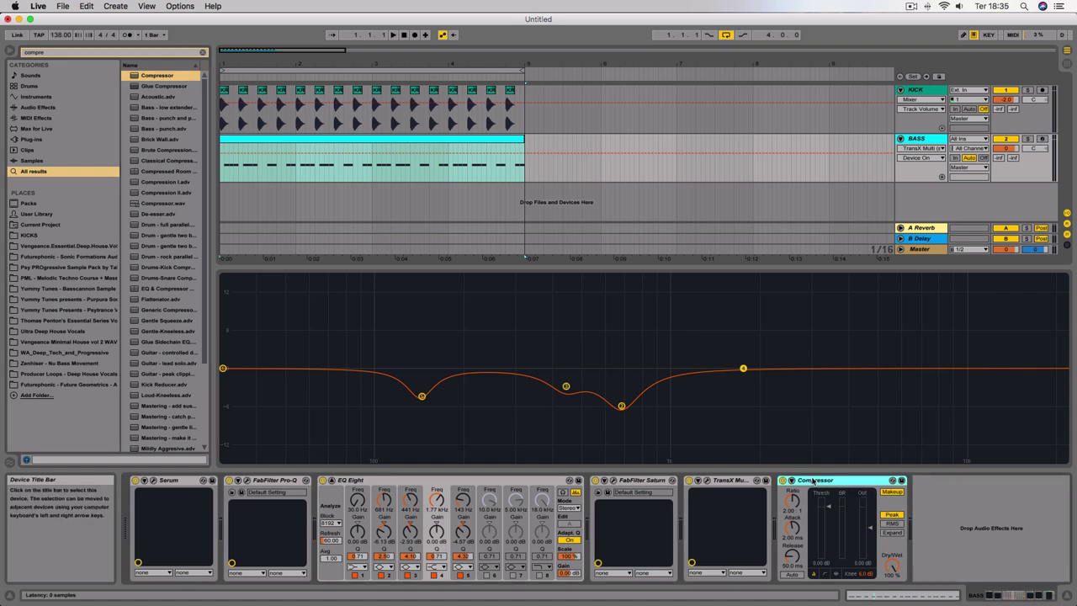
Step: Expand the Compressor's sidechain section, enable Sidechain and set its audio source to the KICK track
{"action": "left_click", "coordinate": [792, 480]}
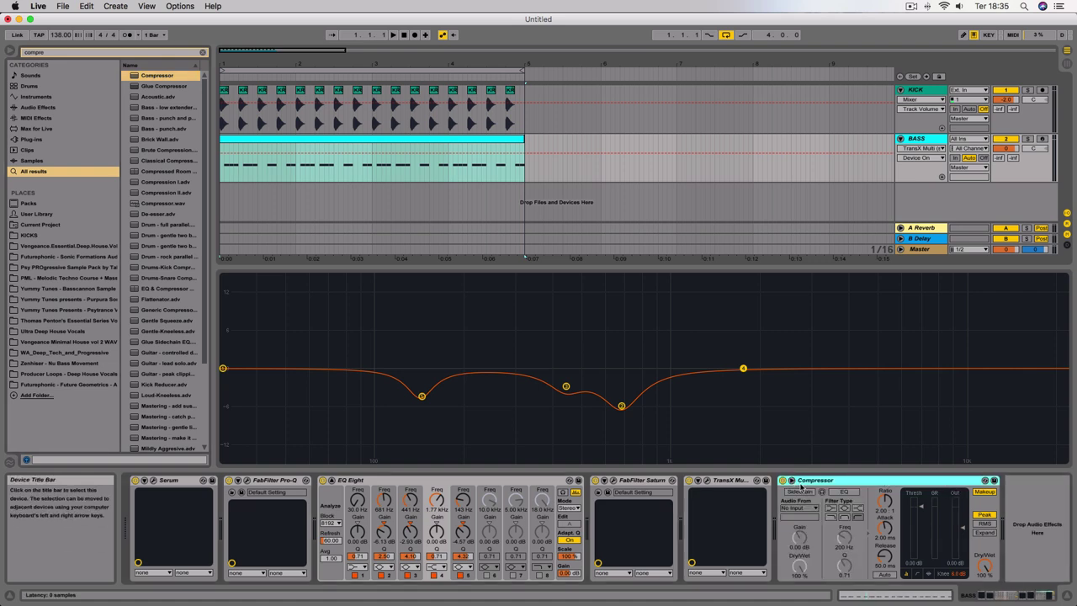
{"action": "left_click", "coordinate": [809, 492]}
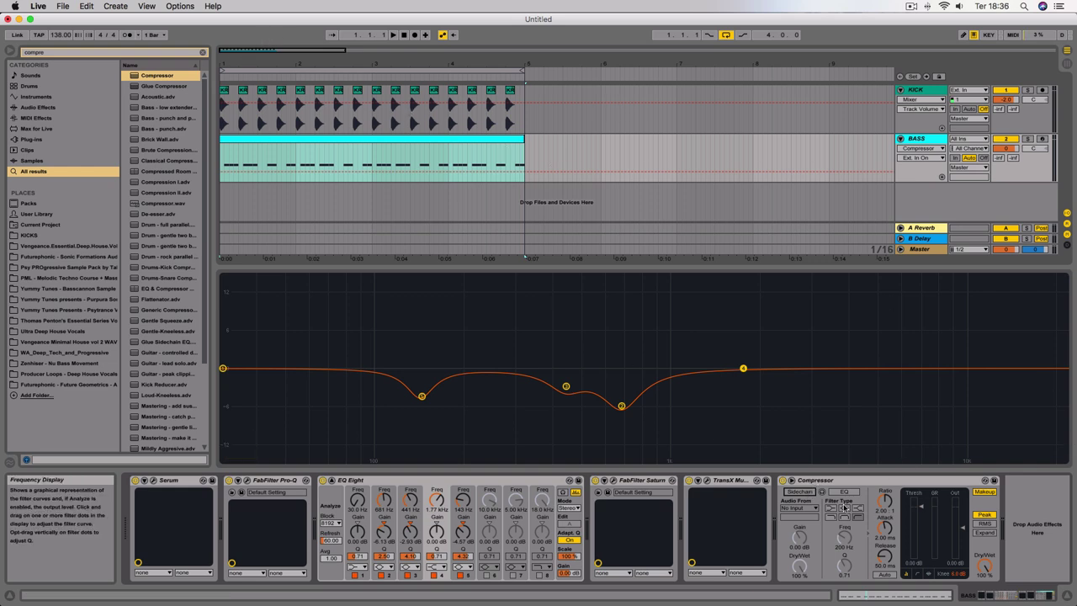
{"action": "left_click", "coordinate": [805, 491]}
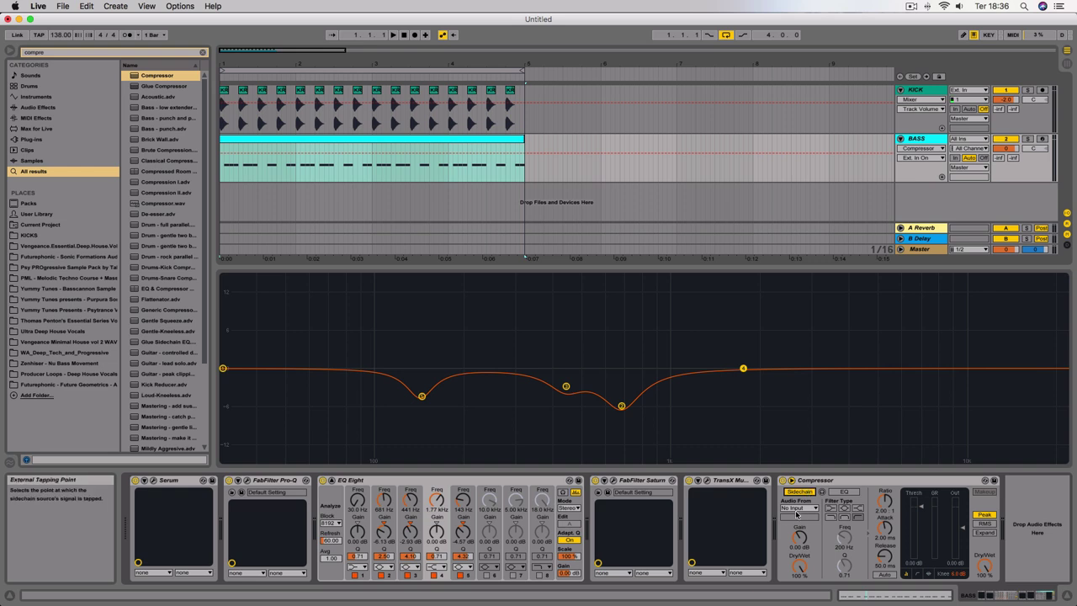
{"action": "left_click", "coordinate": [798, 508]}
{"action": "left_click", "coordinate": [799, 520]}
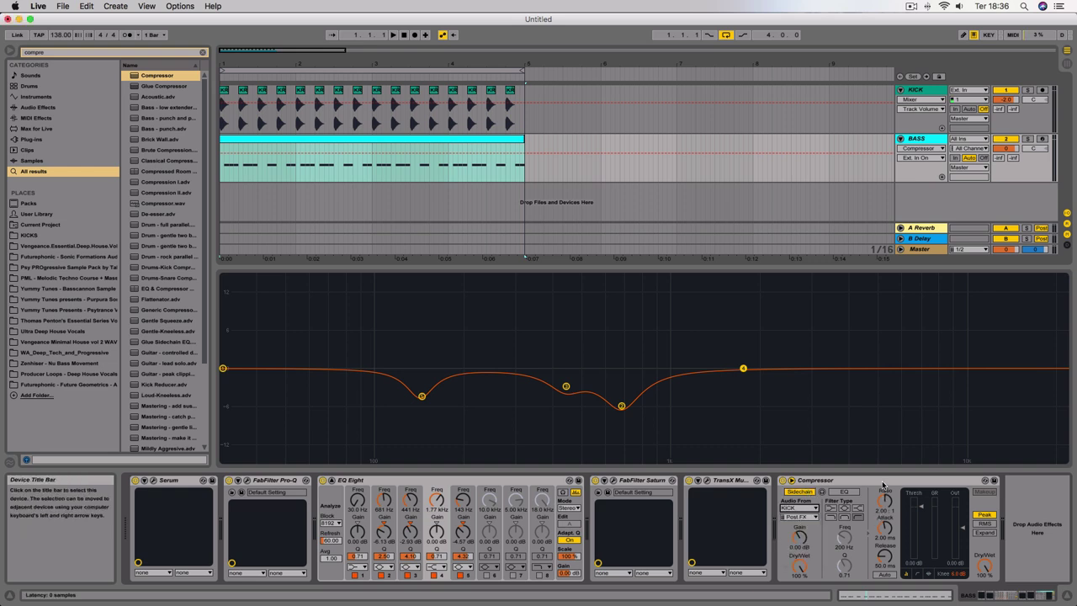
Step: Lower the Compressor's threshold to about -10 dB during playback and compare the bass with it bypassed and enabled
{"action": "key", "text": "space"}
{"action": "mouse_move", "coordinate": [921, 508]}
{"action": "left_mouse_down"}
{"action": "mouse_move", "coordinate": [921, 558]}
{"action": "mouse_move", "coordinate": [921, 527]}
{"action": "left_mouse_up"}
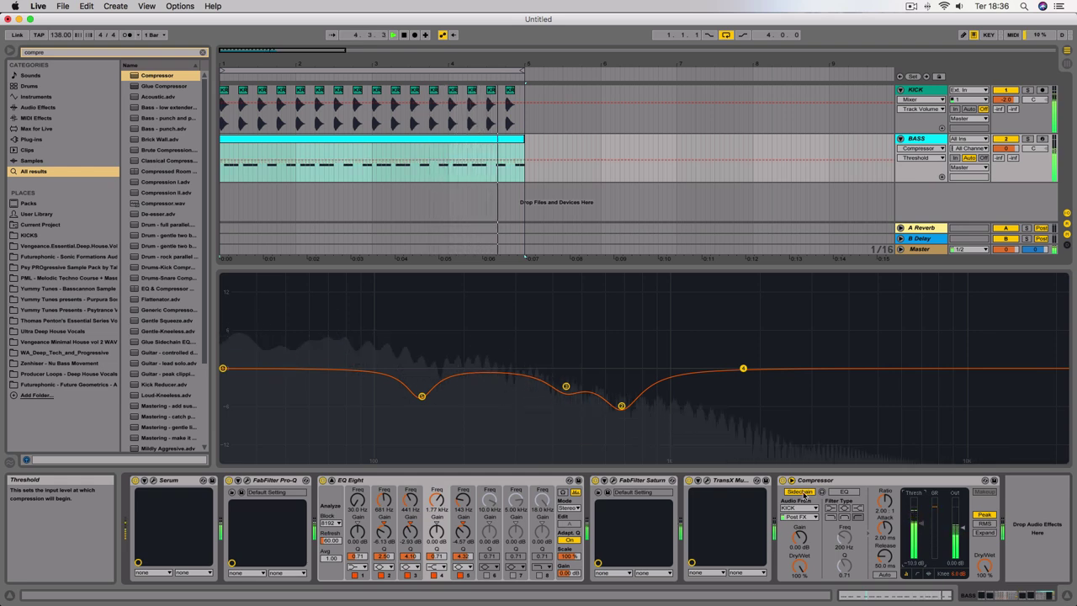
{"action": "left_click", "coordinate": [783, 480]}
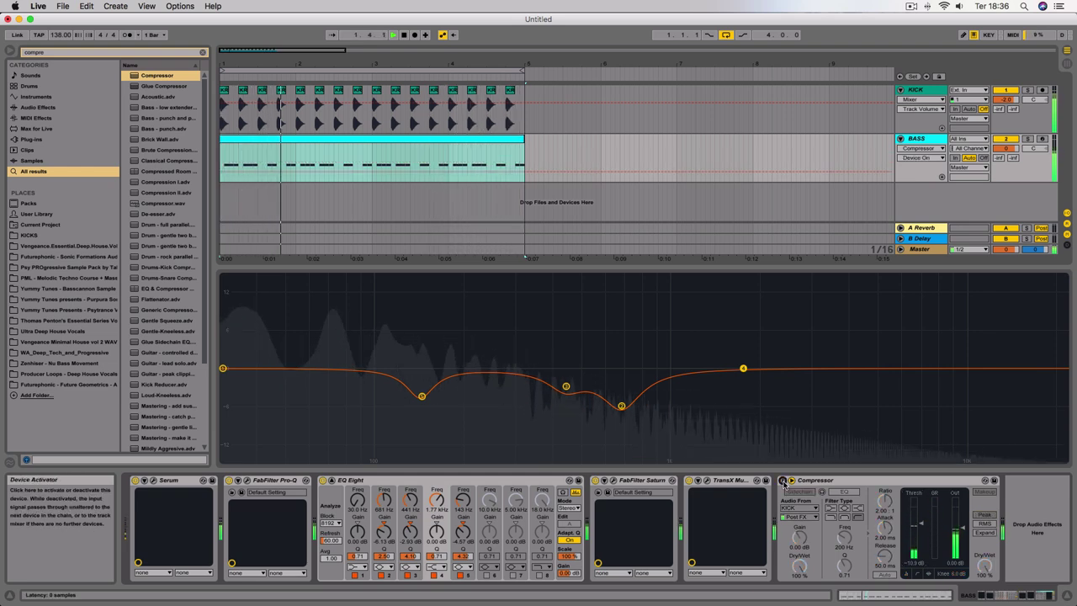
{"action": "left_click", "coordinate": [783, 481]}
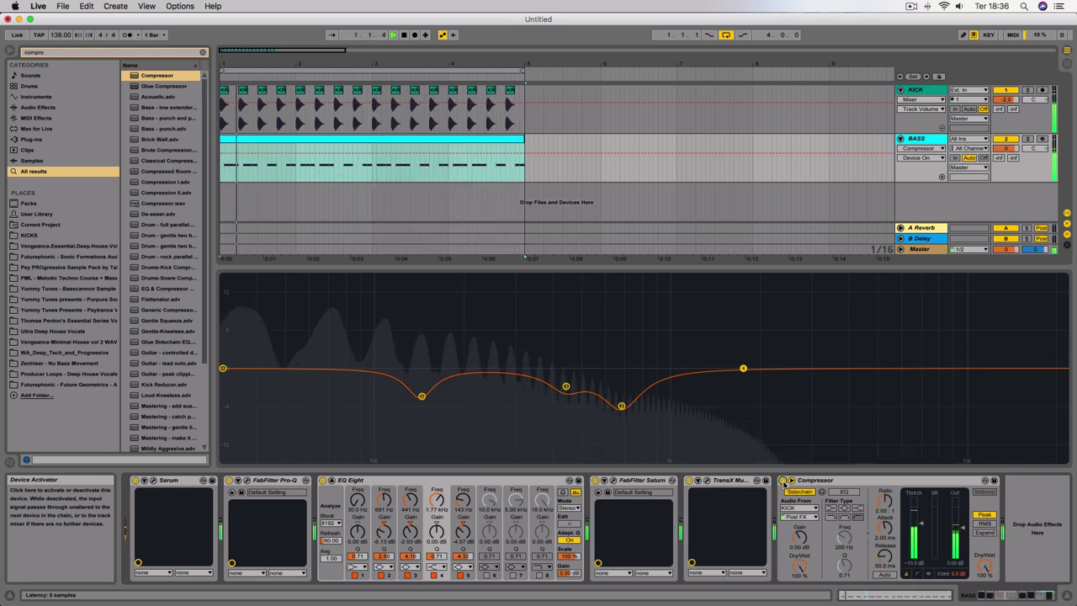
{"action": "left_click", "coordinate": [837, 483]}
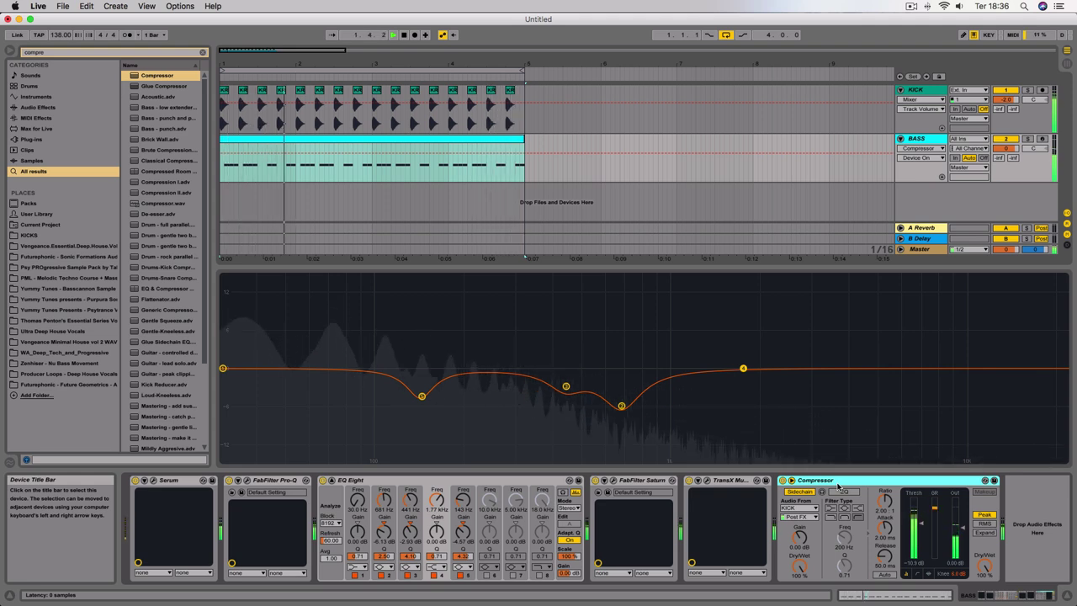
{"action": "key", "text": "space"}
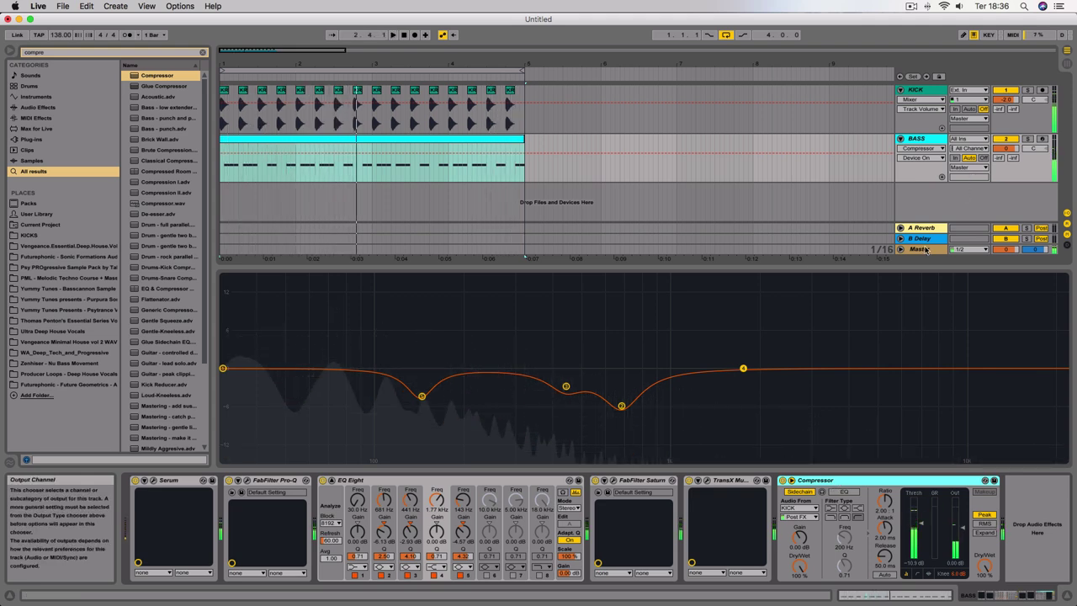
Step: Search the browser for "eq", add EQ Eight to the KICK track and show its enlarged frequency display
{"action": "left_click", "coordinate": [916, 91]}
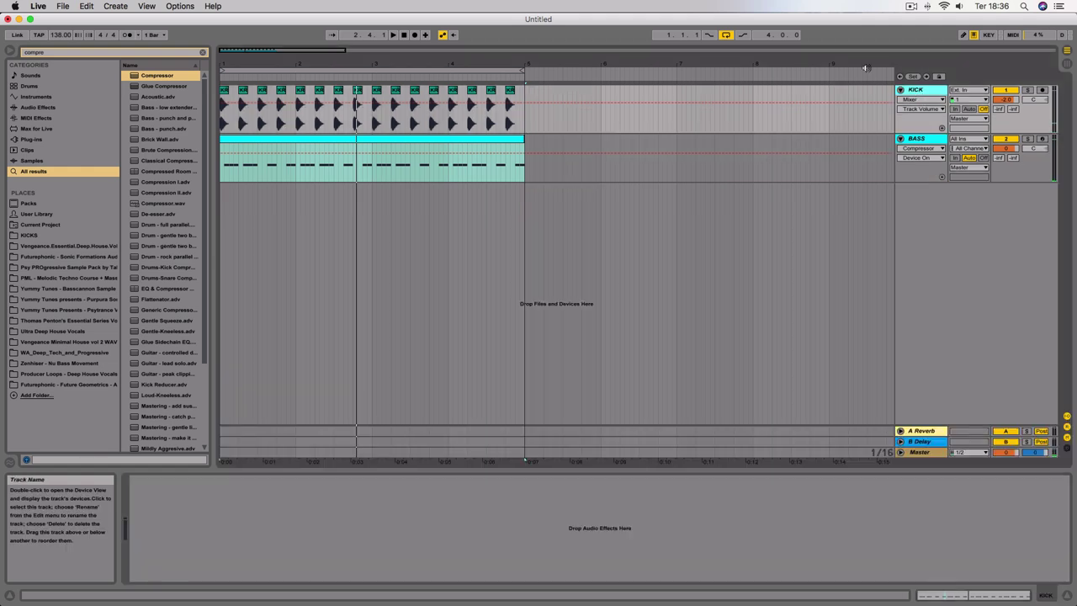
{"action": "left_click", "coordinate": [72, 54]}
{"action": "type", "text": "eq"}
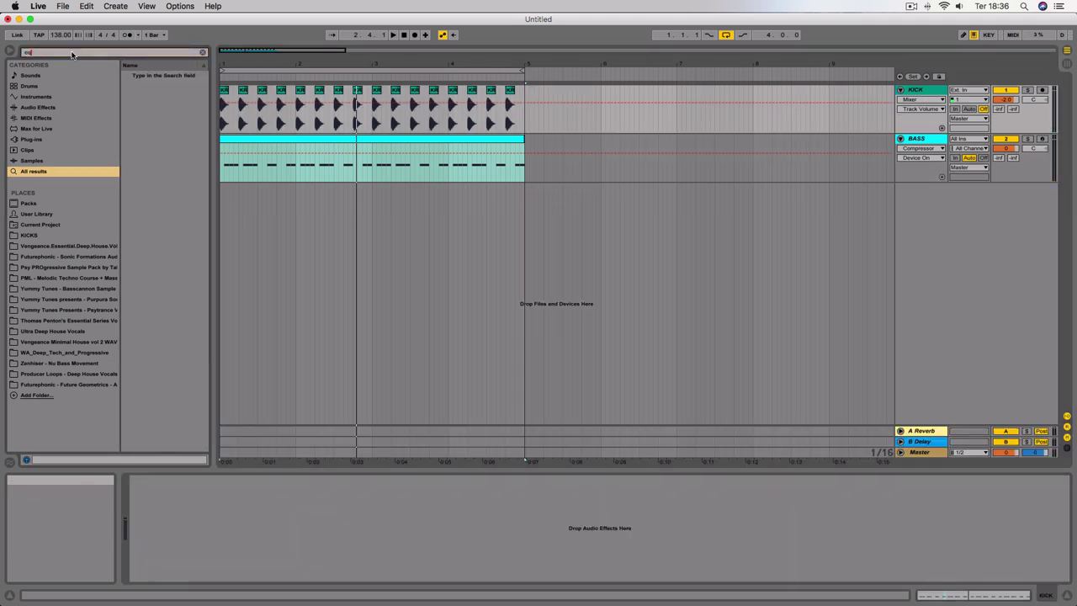
{"action": "double_click", "coordinate": [156, 76]}
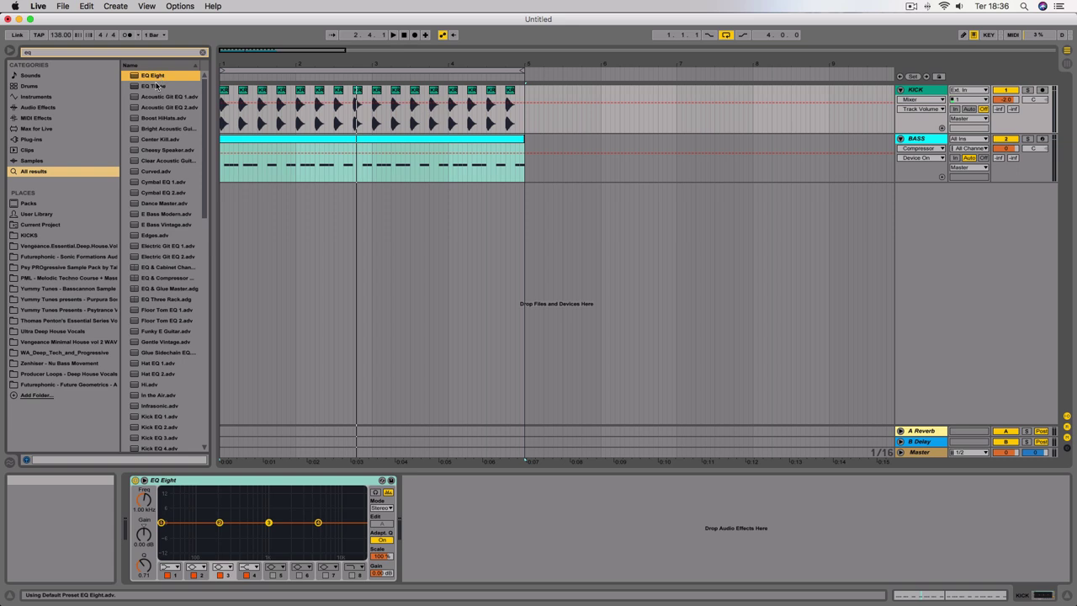
{"action": "left_click", "coordinate": [383, 479]}
Step: Cut band 3 of the kick's EQ Eight at 512 Hz to about -6.13 dB and compare it bypassed and enabled during playback
{"action": "key", "text": "space"}
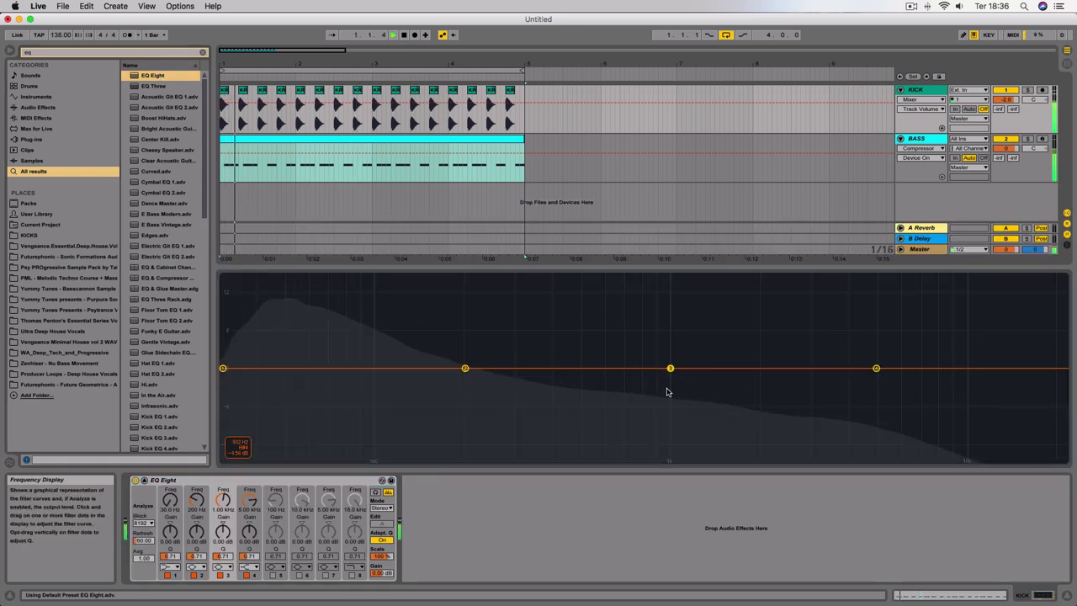
{"action": "left_click_drag", "start_coordinate": [670, 368], "coordinate": [584, 406]}
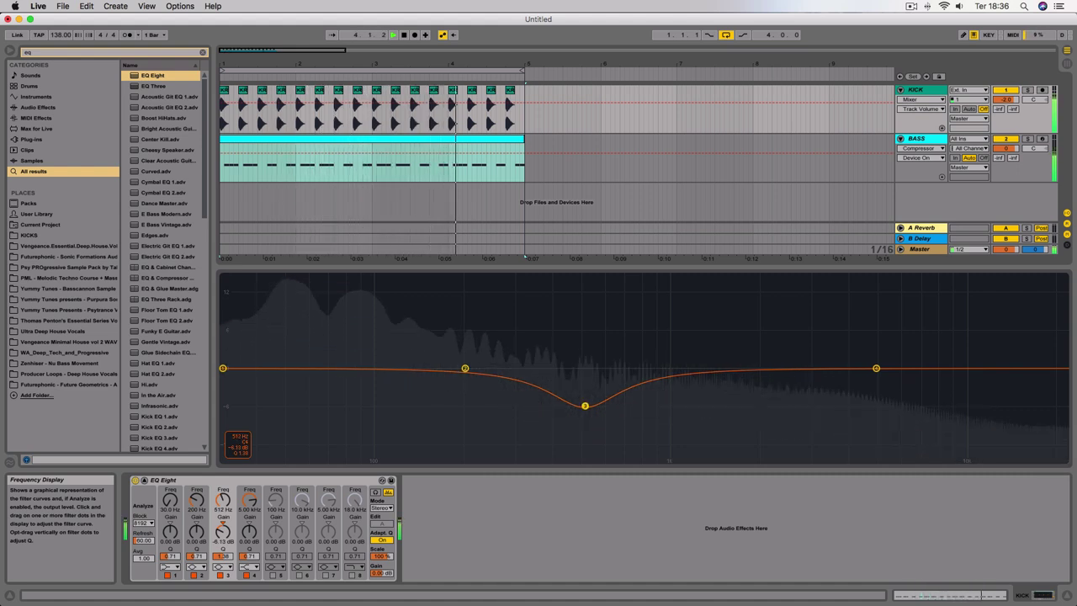
{"action": "left_click", "coordinate": [135, 483]}
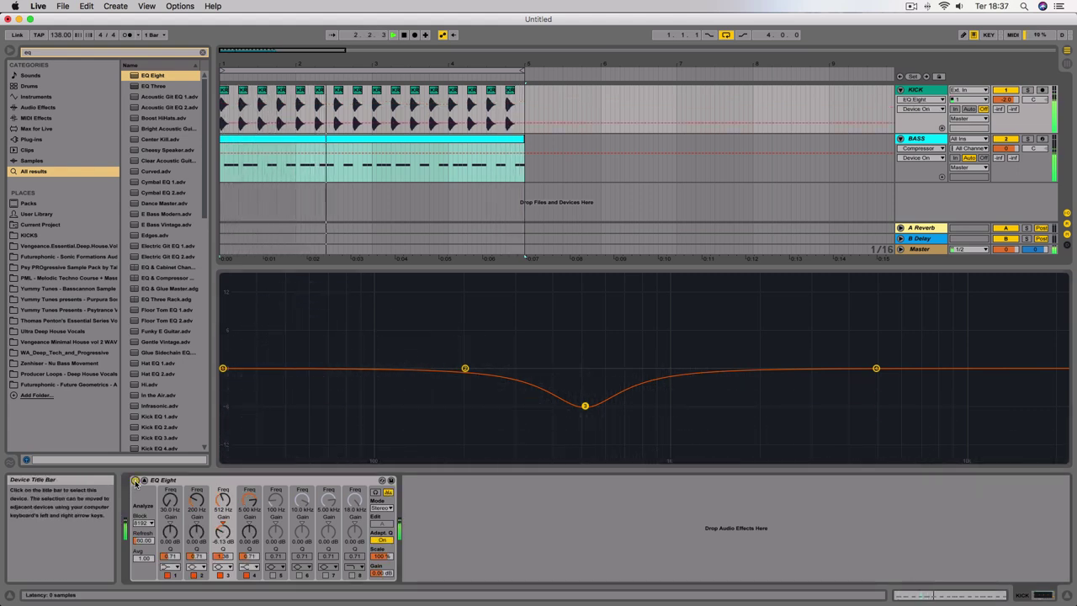
{"action": "left_click", "coordinate": [135, 483]}
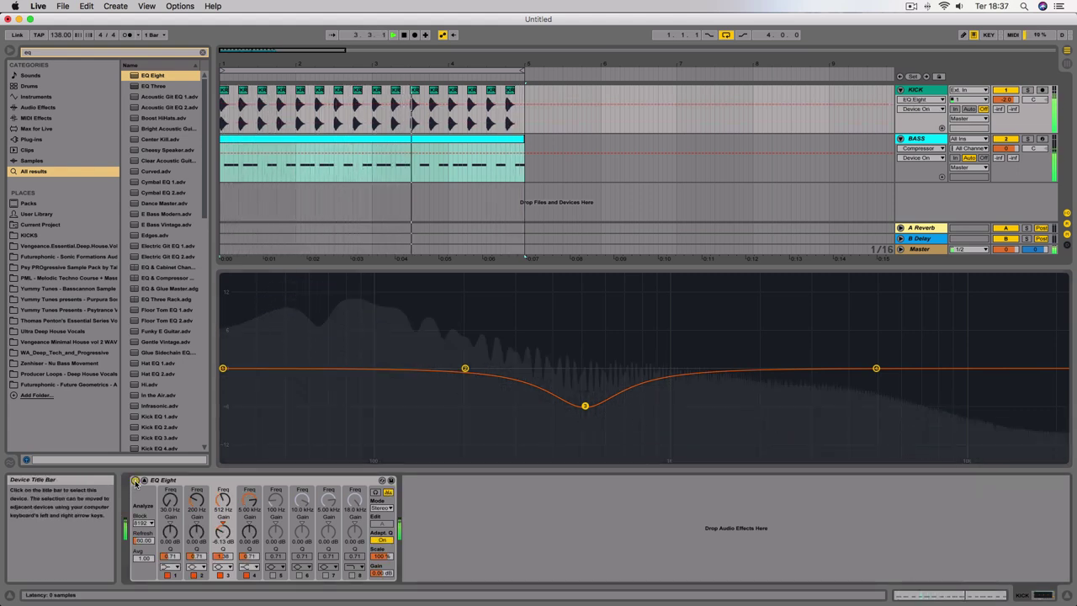
{"action": "key", "text": "space"}
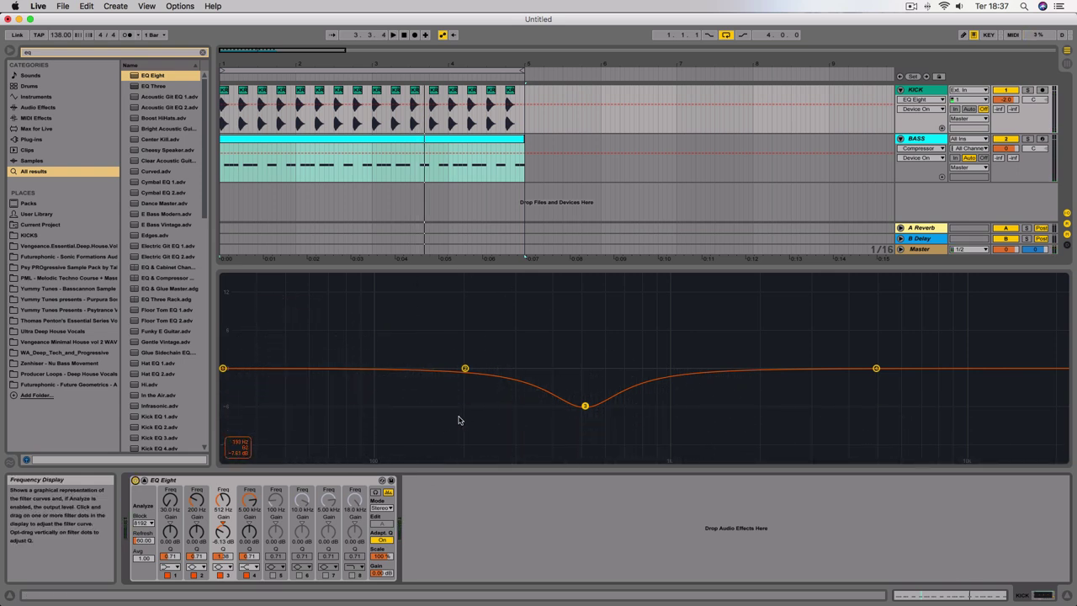
{"action": "key", "text": "space"}
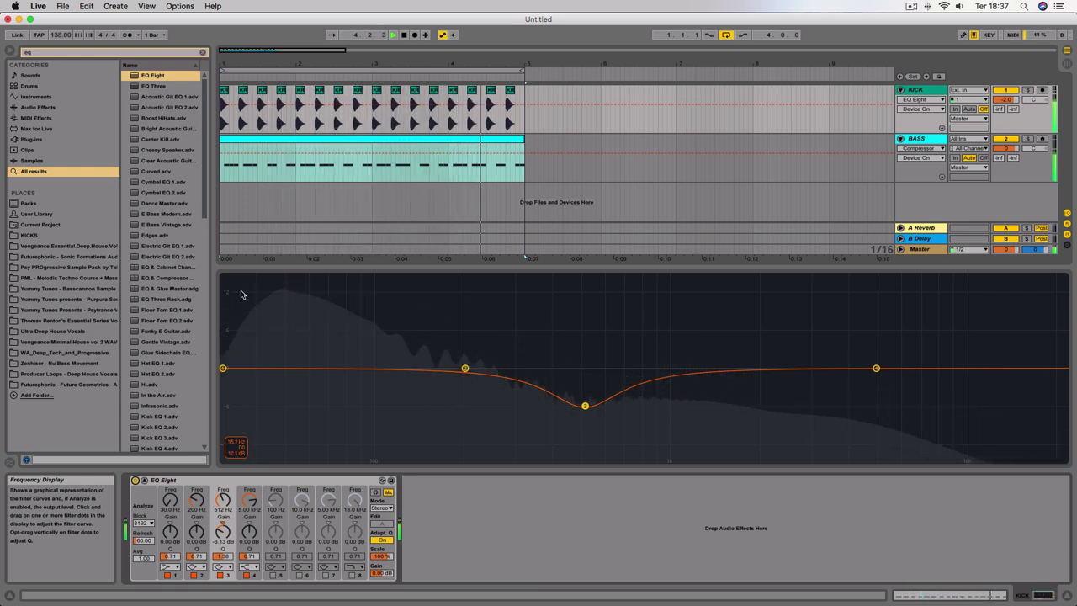
Step: Add a second EQ Eight to the BASS track at the end of its chain, after the Compressor
{"action": "left_click", "coordinate": [931, 140]}
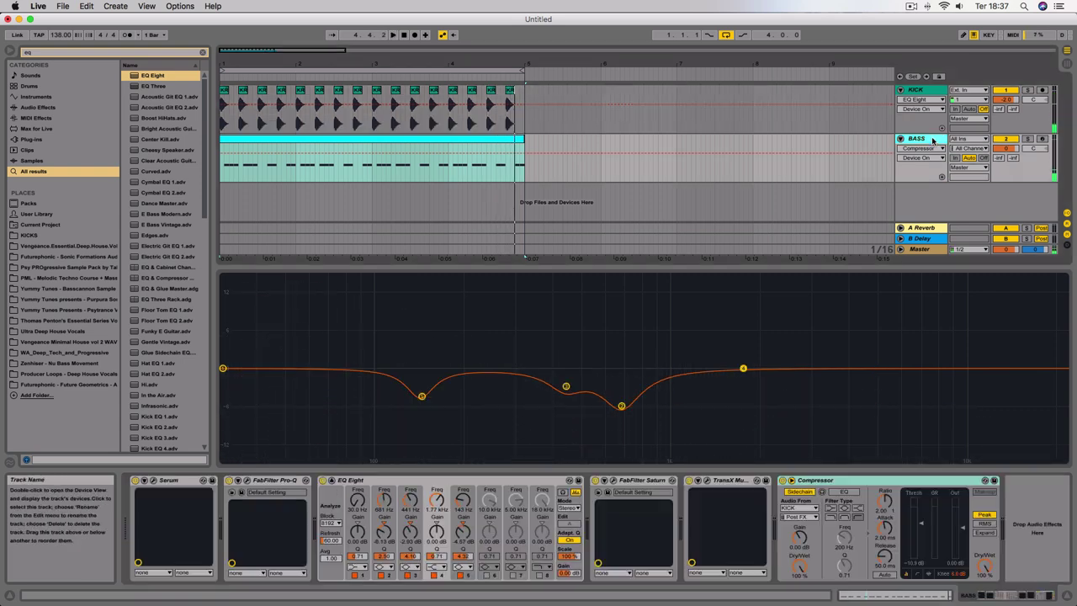
{"action": "left_click", "coordinate": [1012, 487]}
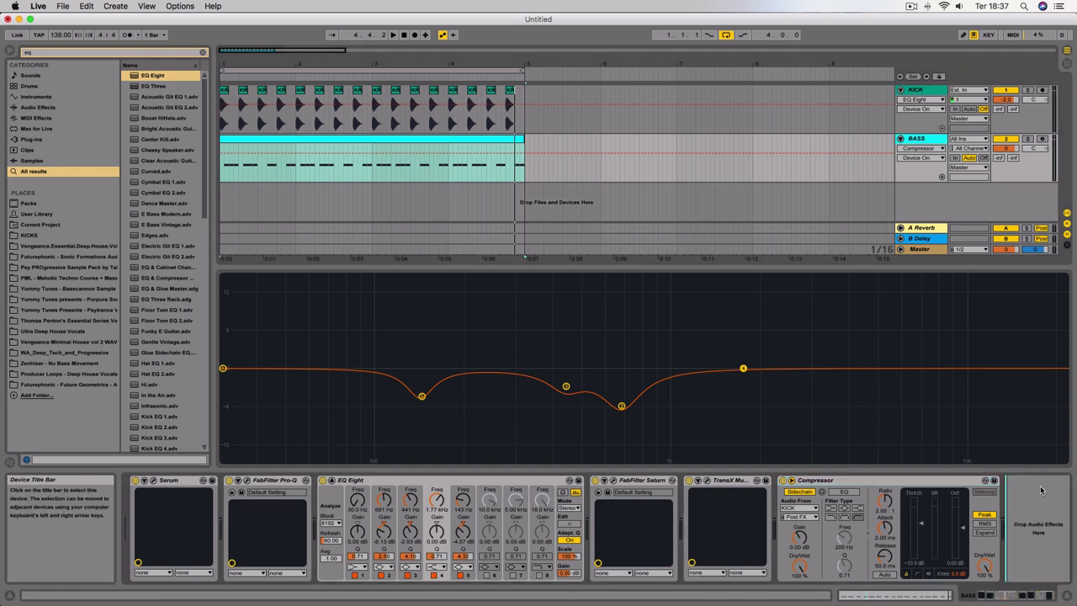
{"action": "left_click", "coordinate": [70, 53]}
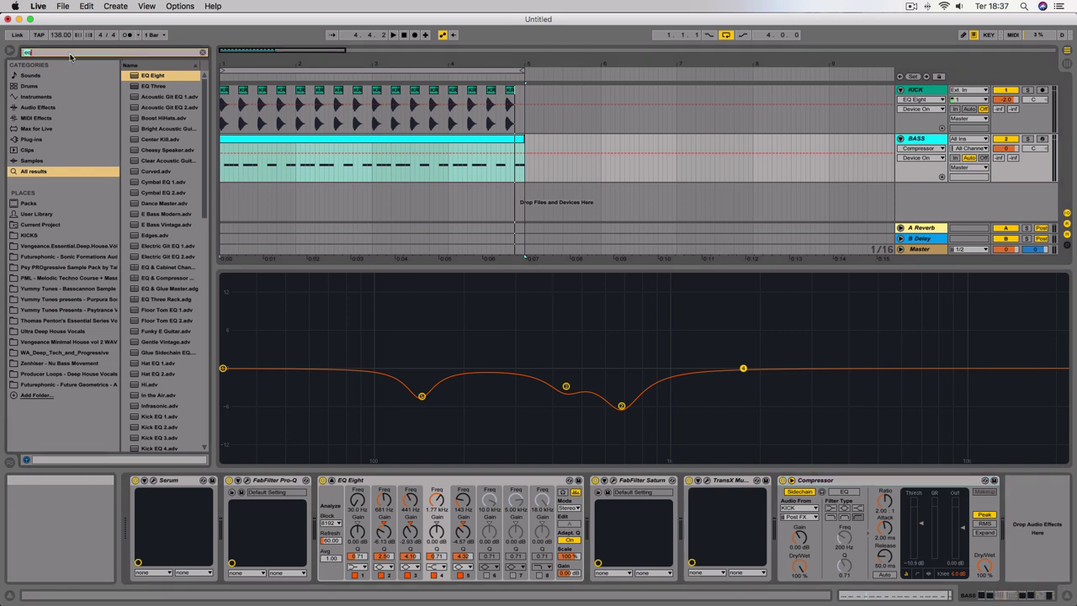
{"action": "double_click", "coordinate": [151, 75]}
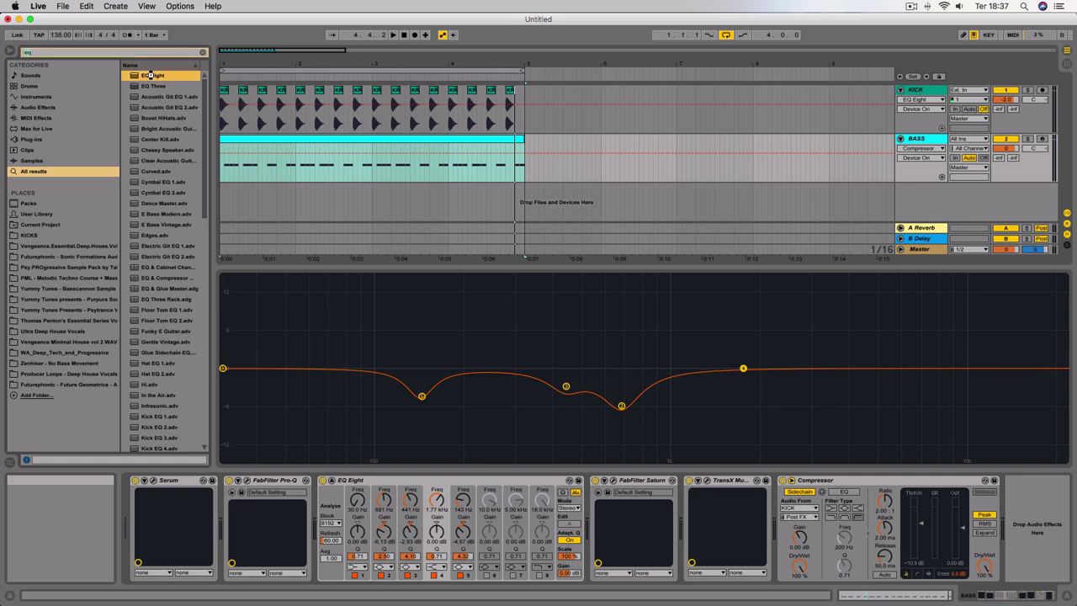
{"action": "left_click", "coordinate": [913, 512]}
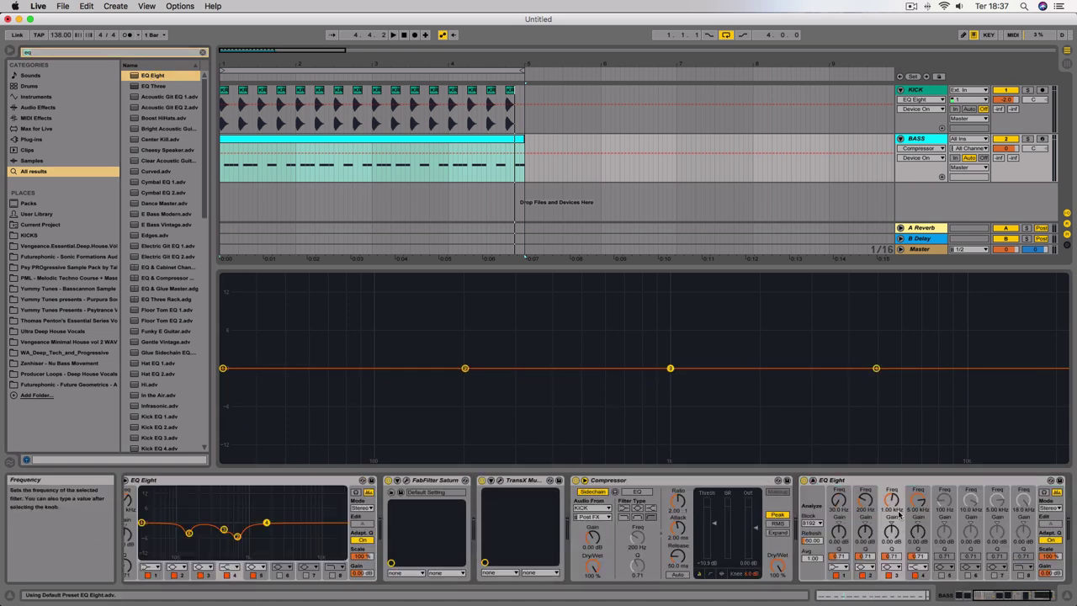
Step: Start playback and sweep band 2 of the last EQ Eight on BASS through low-mid cuts and a boost of about 4.76 dB at 110 Hz
{"action": "key", "text": "space"}
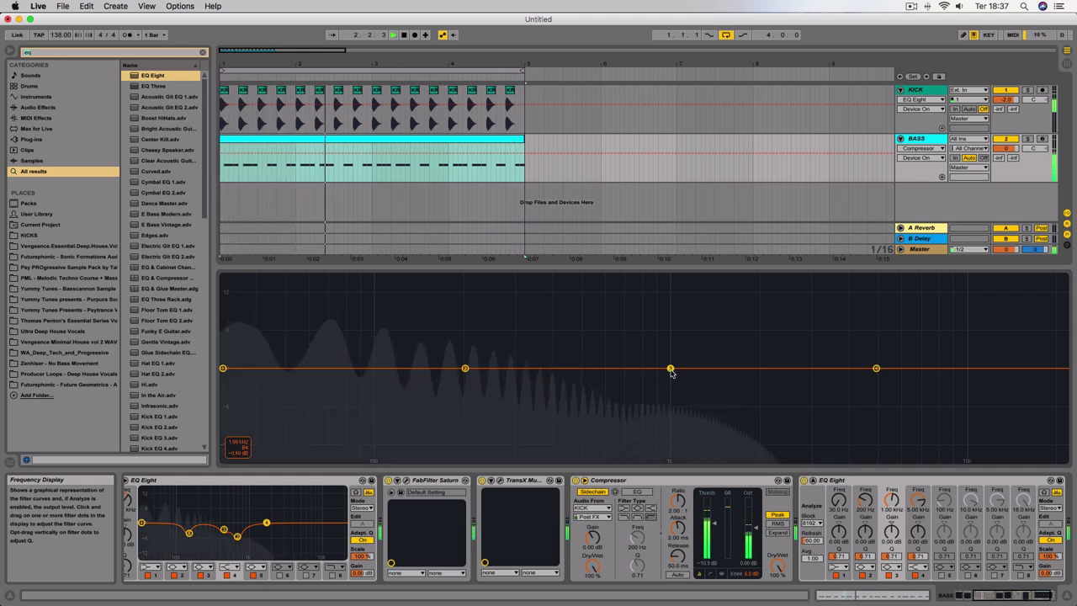
{"action": "left_click_drag", "start_coordinate": [465, 370], "coordinate": [346, 386]}
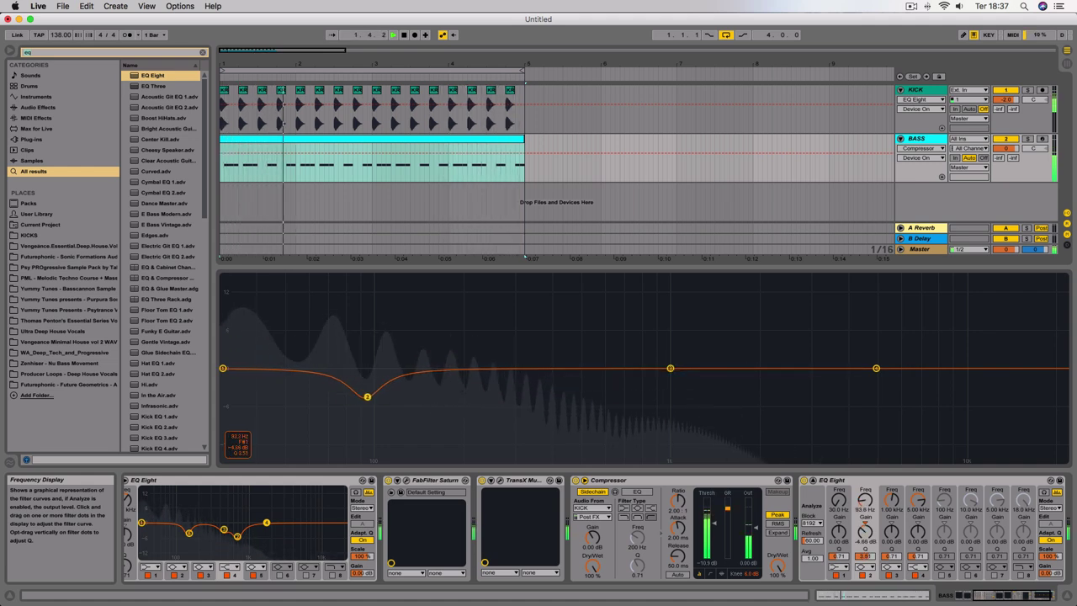
{"action": "left_click_drag", "start_coordinate": [573, 414], "coordinate": [533, 439]}
{"action": "left_click_drag", "start_coordinate": [594, 404], "coordinate": [603, 427]}
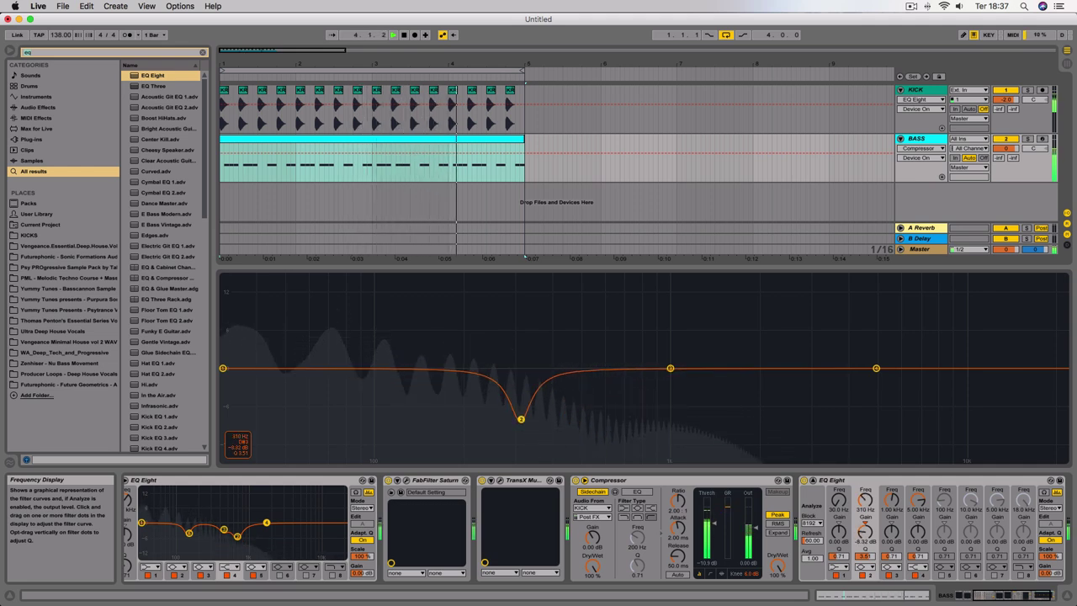
{"action": "left_click_drag", "start_coordinate": [478, 401], "coordinate": [547, 415]}
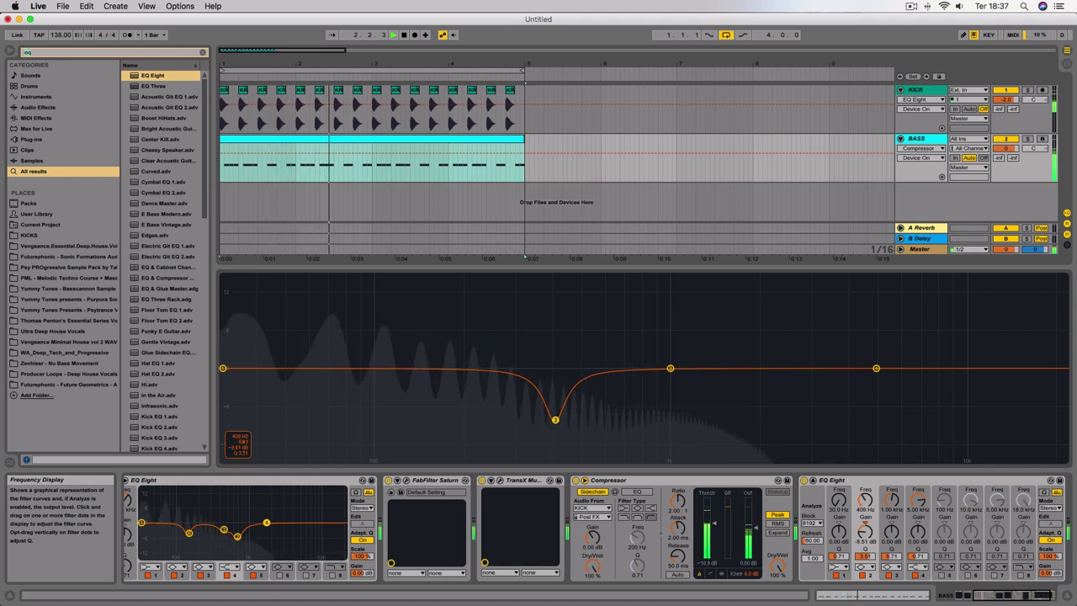
{"action": "left_click_drag", "start_coordinate": [547, 369], "coordinate": [516, 372]}
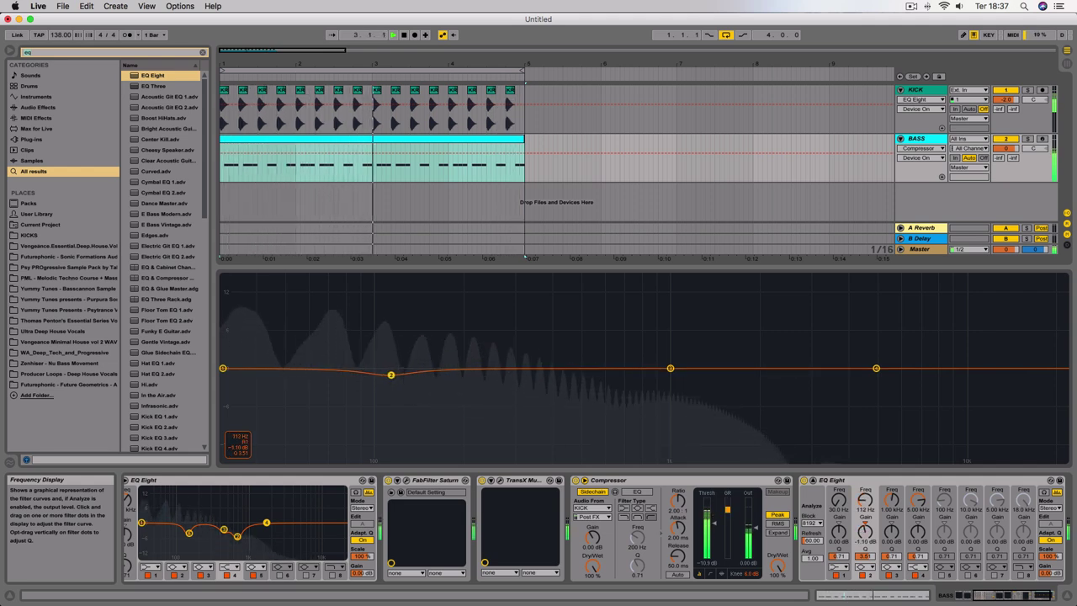
{"action": "left_click_drag", "start_coordinate": [621, 431], "coordinate": [408, 360]}
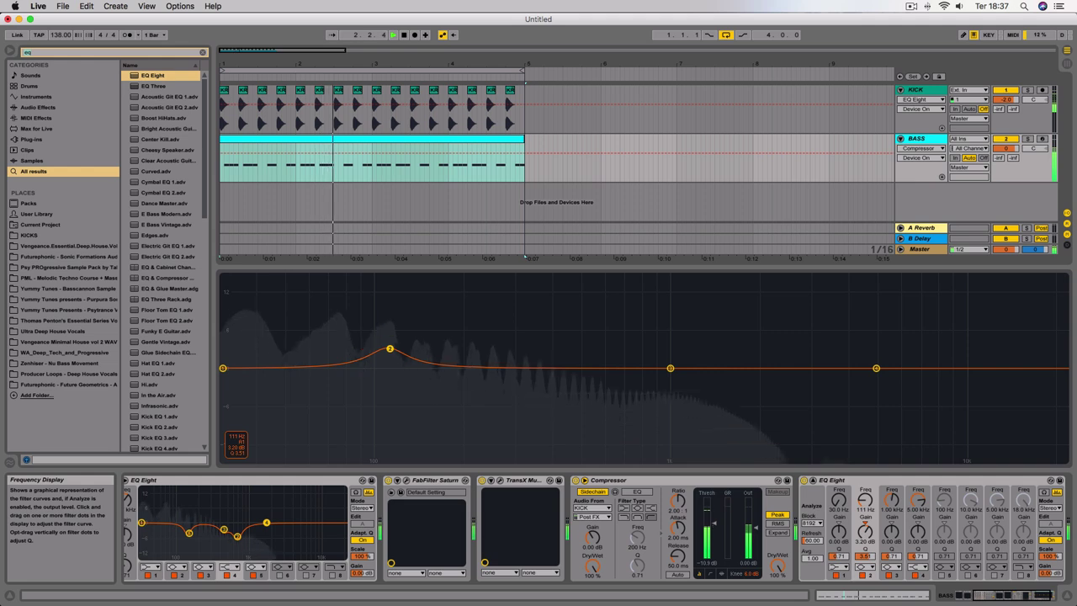
{"action": "mouse_move", "coordinate": [390, 348]}
{"action": "left_mouse_down"}
{"action": "mouse_move", "coordinate": [388, 373]}
{"action": "mouse_move", "coordinate": [388, 340]}
{"action": "left_mouse_up"}
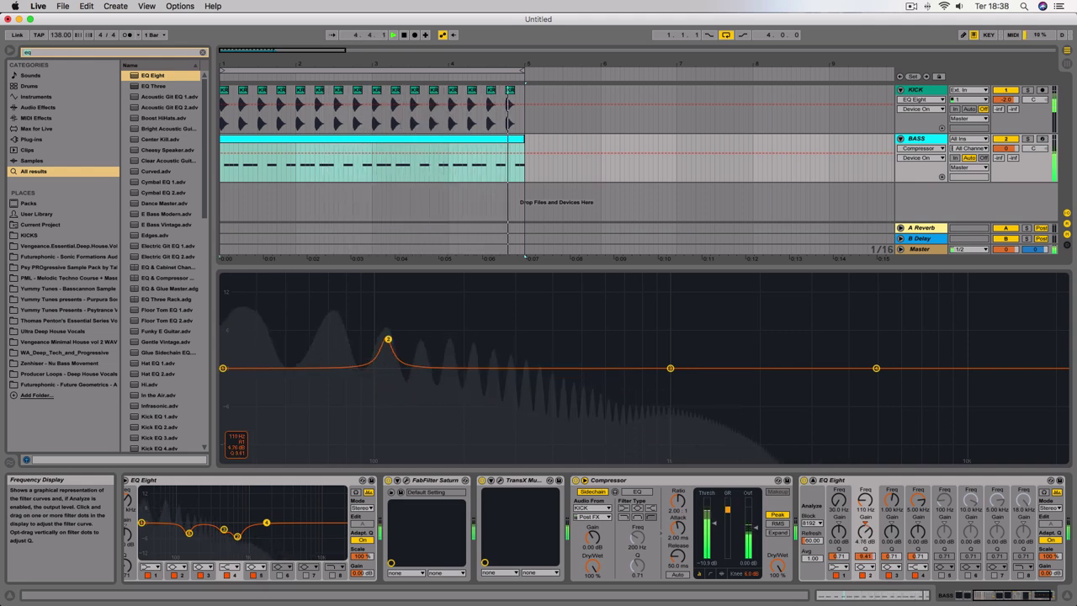
Step: Cut band 2 by about 8.51 dB at 377 Hz with Q 2.92, and compare the bass with this EQ bypassed and enabled
{"action": "left_click_drag", "start_coordinate": [323, 342], "coordinate": [512, 417]}
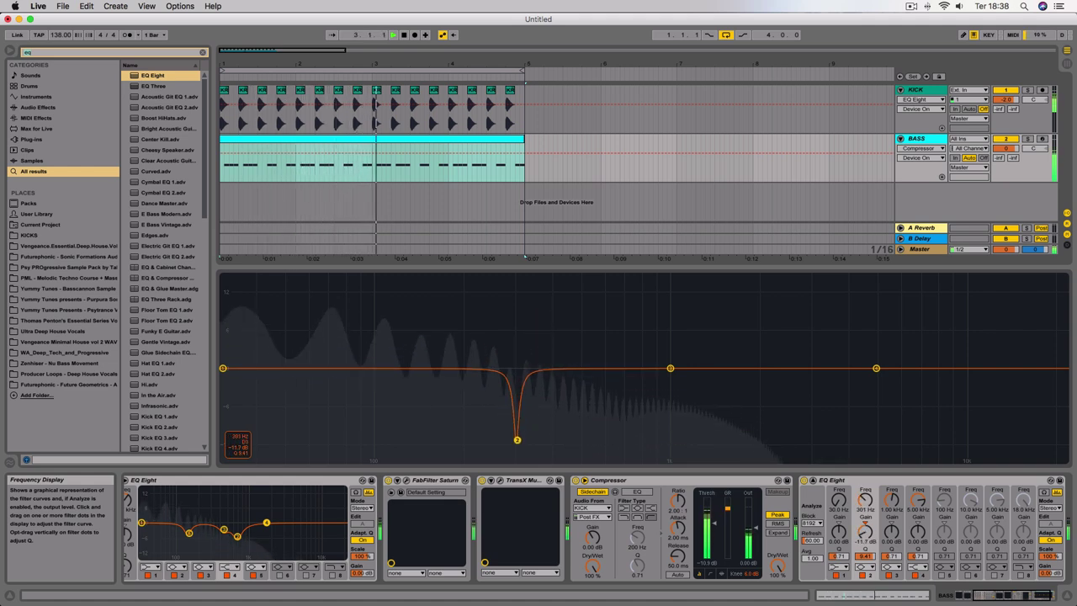
{"action": "left_click_drag", "start_coordinate": [517, 438], "coordinate": [527, 414]}
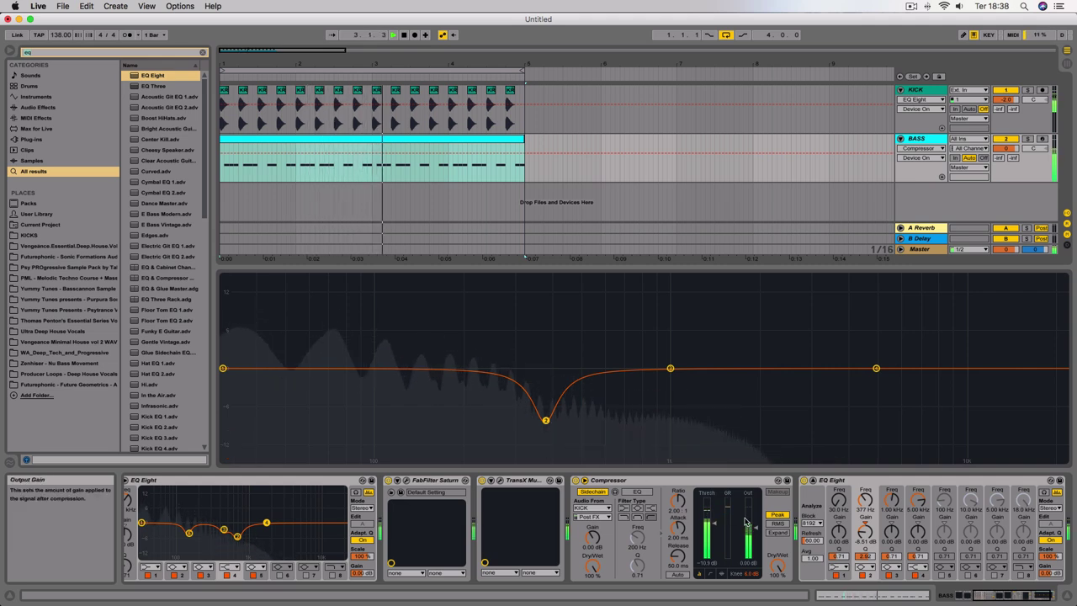
{"action": "left_click", "coordinate": [806, 480]}
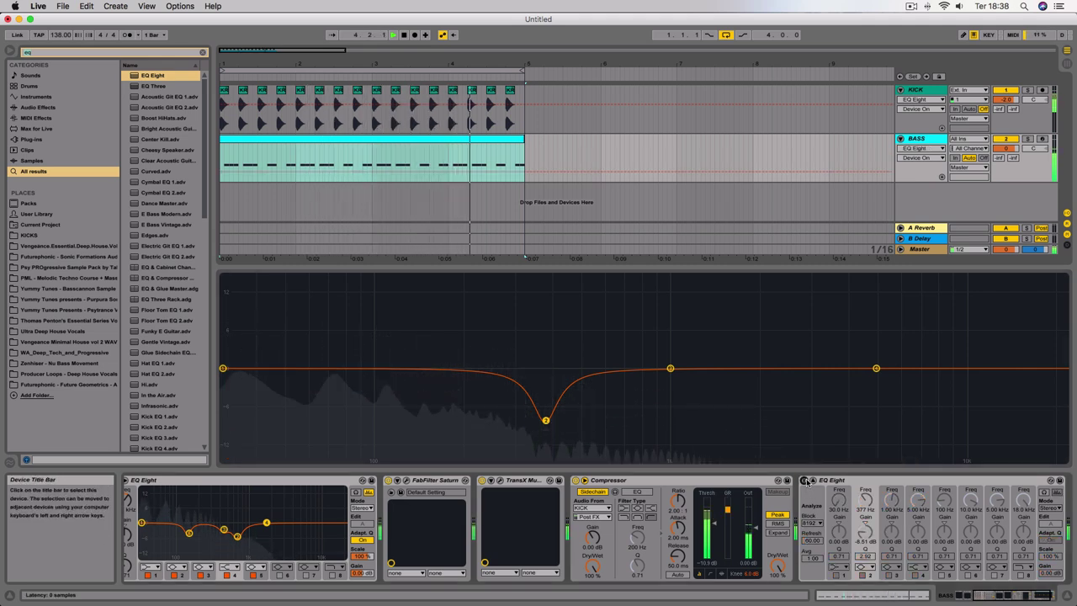
{"action": "left_click", "coordinate": [890, 484]}
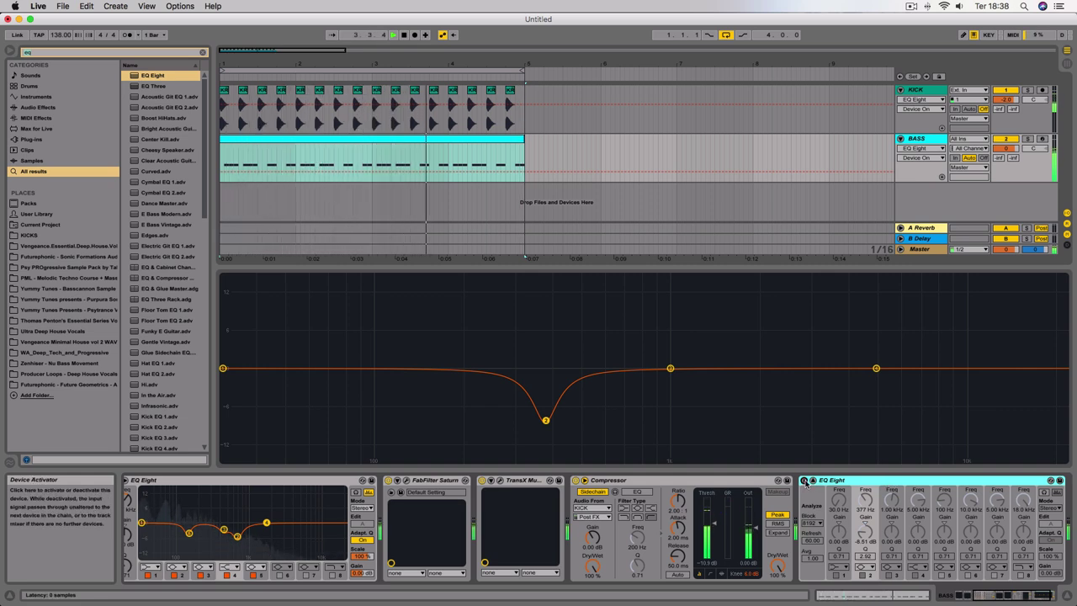
{"action": "left_click", "coordinate": [805, 481]}
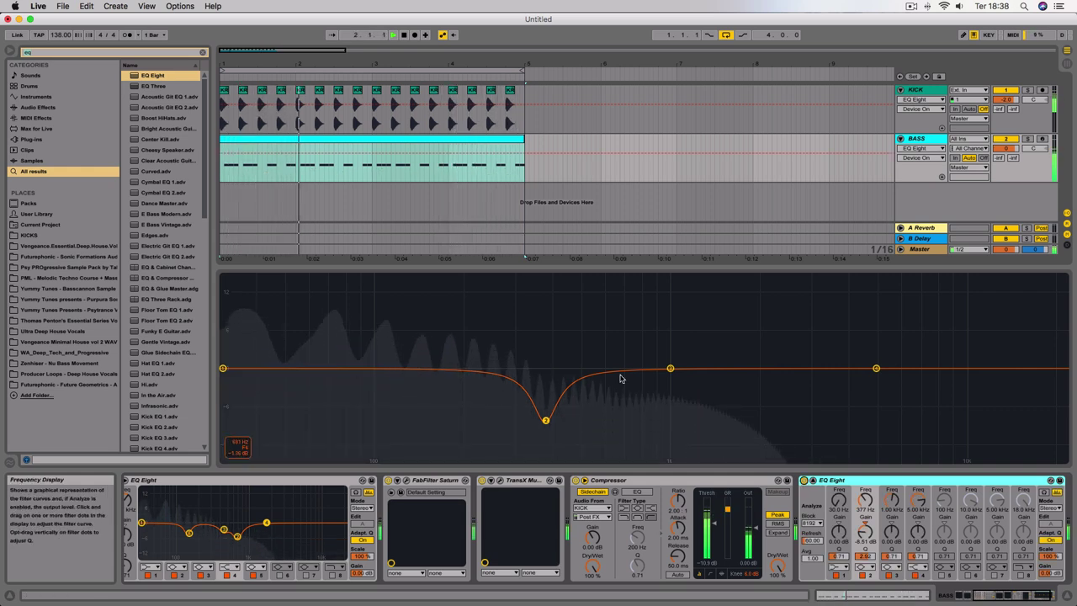
Step: Raise band 4 of the same EQ Eight to about 1.19 dB at 3.51 kHz and compare the EQ bypassed and enabled during playback
{"action": "left_click_drag", "start_coordinate": [875, 368], "coordinate": [831, 361]}
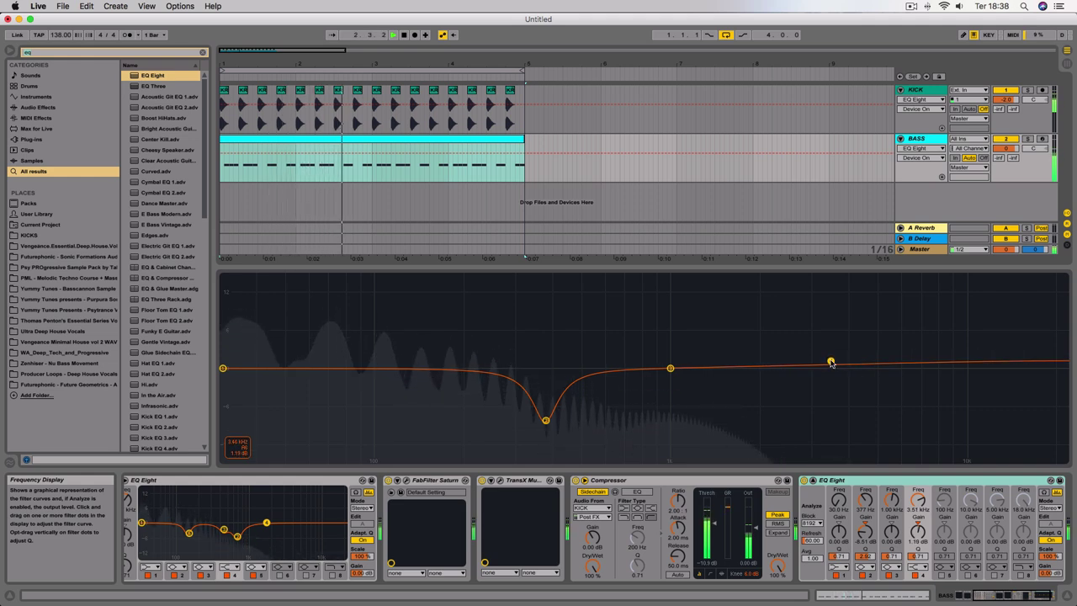
{"action": "left_click", "coordinate": [804, 480]}
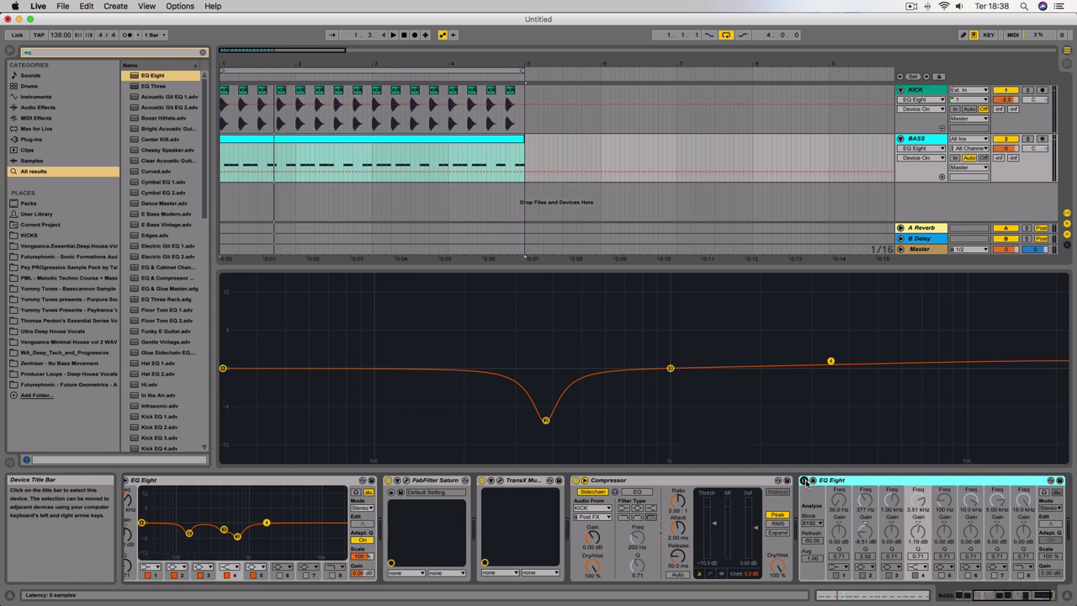
{"action": "key", "text": "space"}
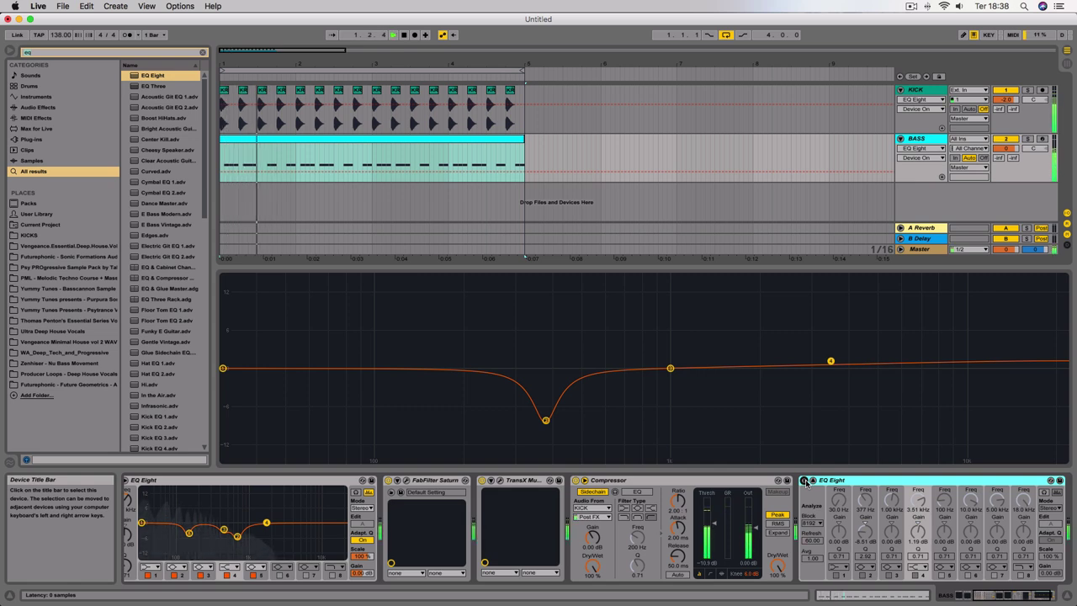
{"action": "key", "text": "space"}
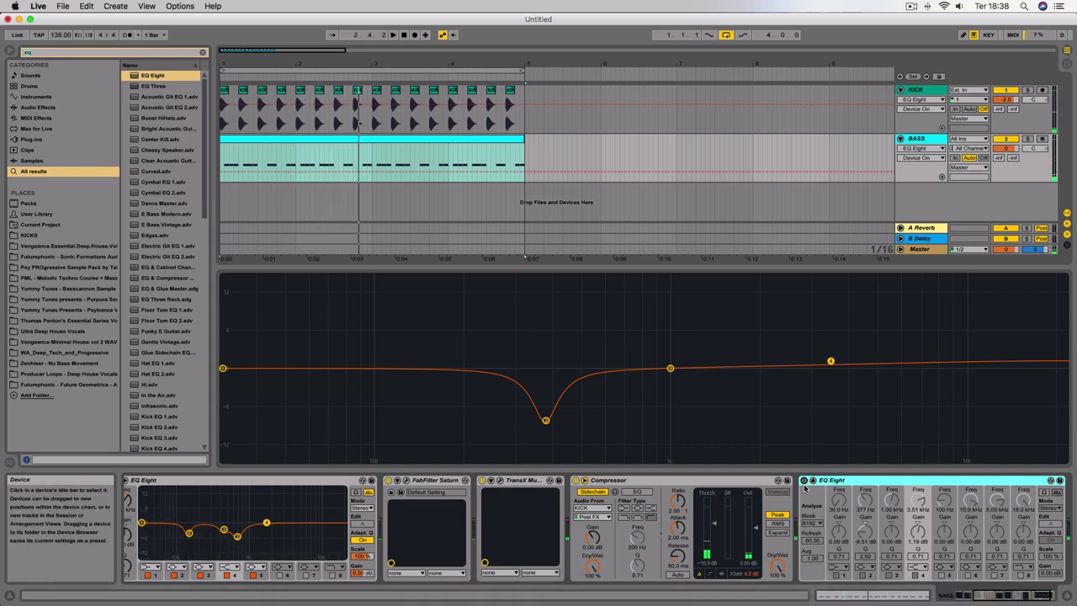
{"action": "key", "text": "space"}
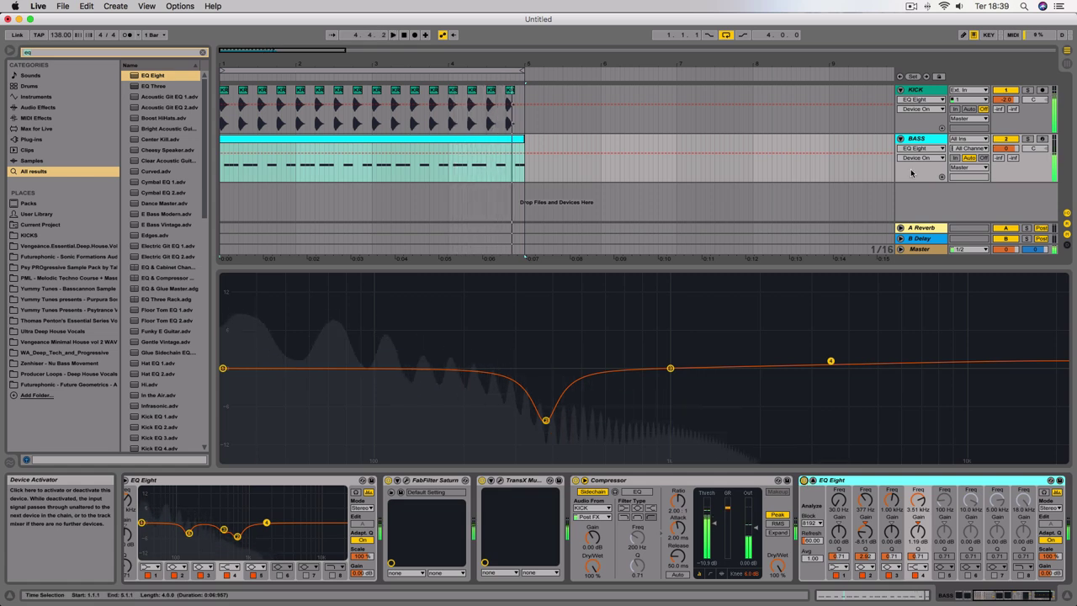
Step: Group the KICK and BASS tracks together
{"action": "left_click", "coordinate": [926, 94]}
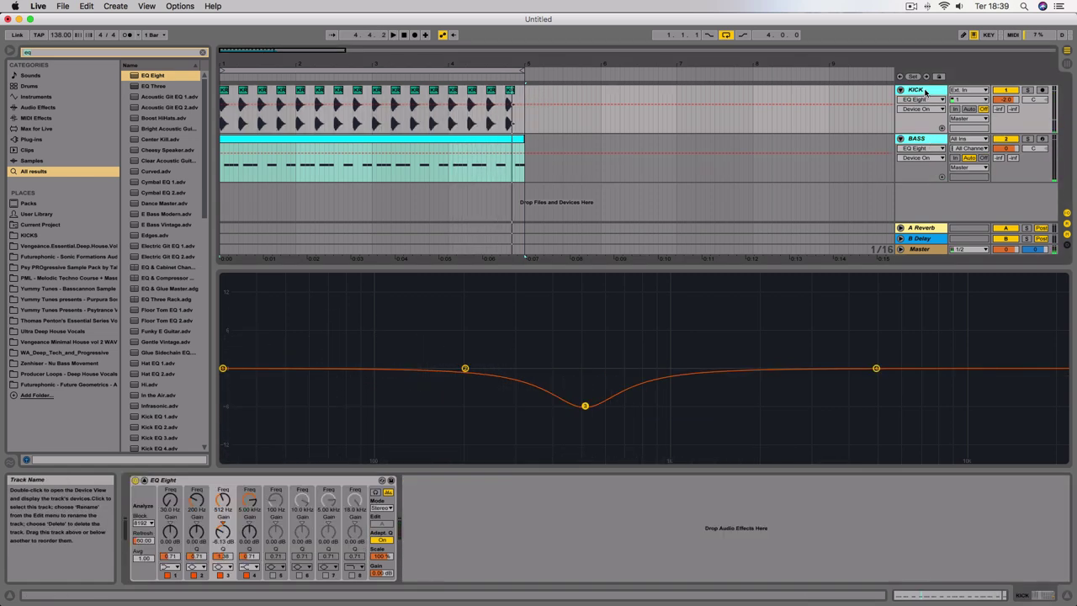
{"action": "right_click", "coordinate": [925, 92]}
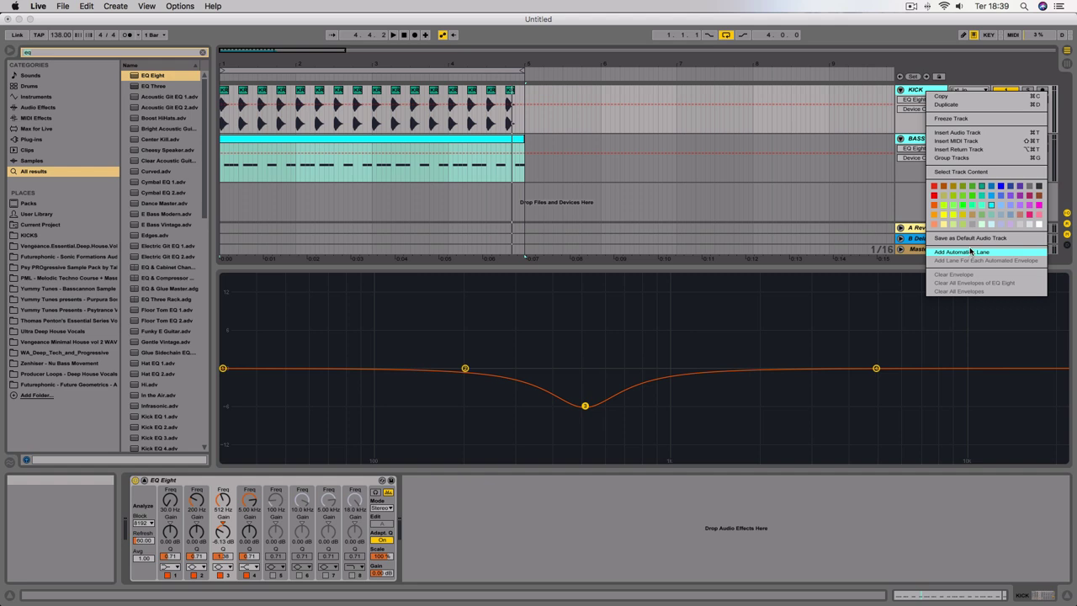
{"action": "left_click", "coordinate": [960, 157]}
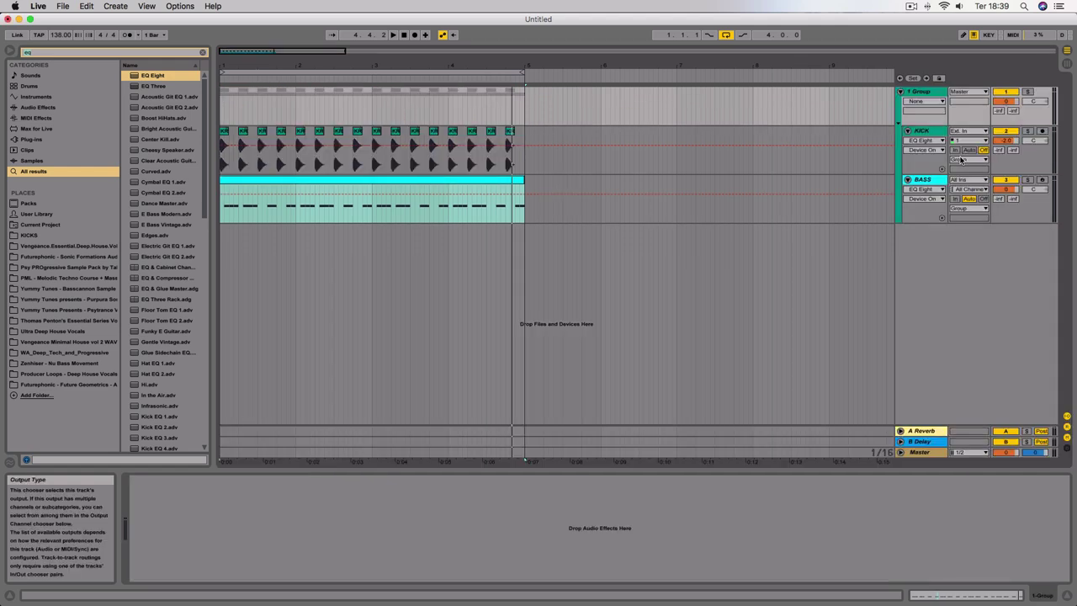
Step: Search the browser for "bus" and add the Solid Bus Comp plug-in to the new group track
{"action": "left_click", "coordinate": [916, 92]}
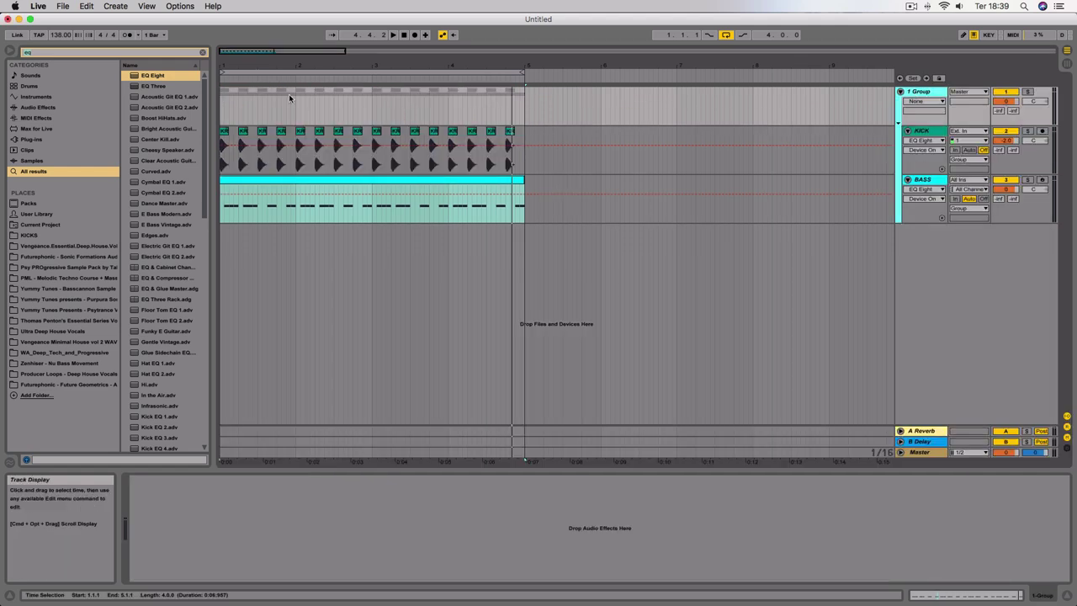
{"action": "left_click", "coordinate": [62, 54]}
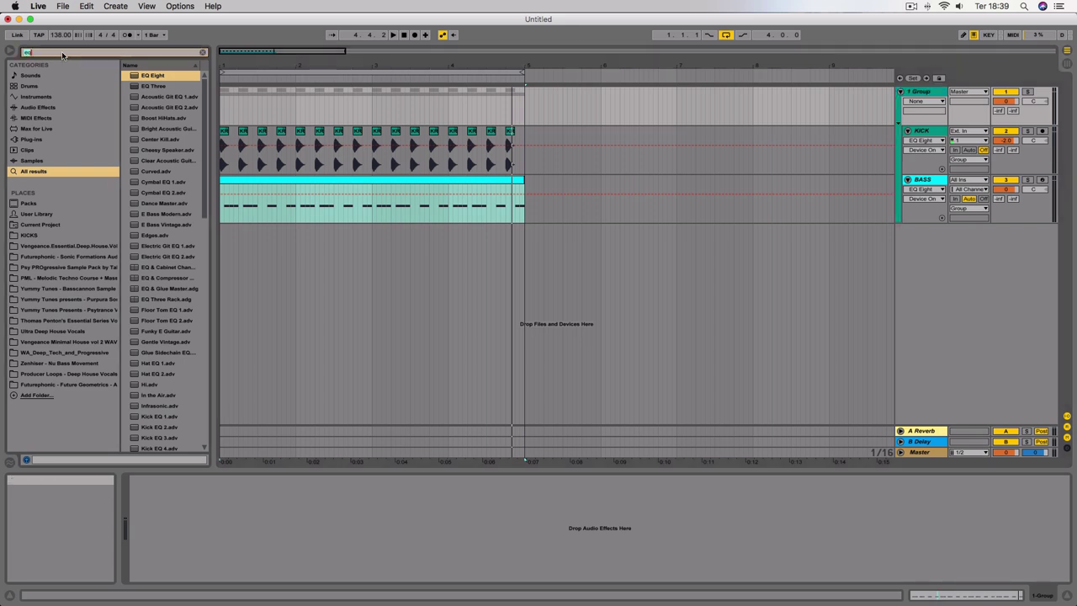
{"action": "type", "text": "bus"}
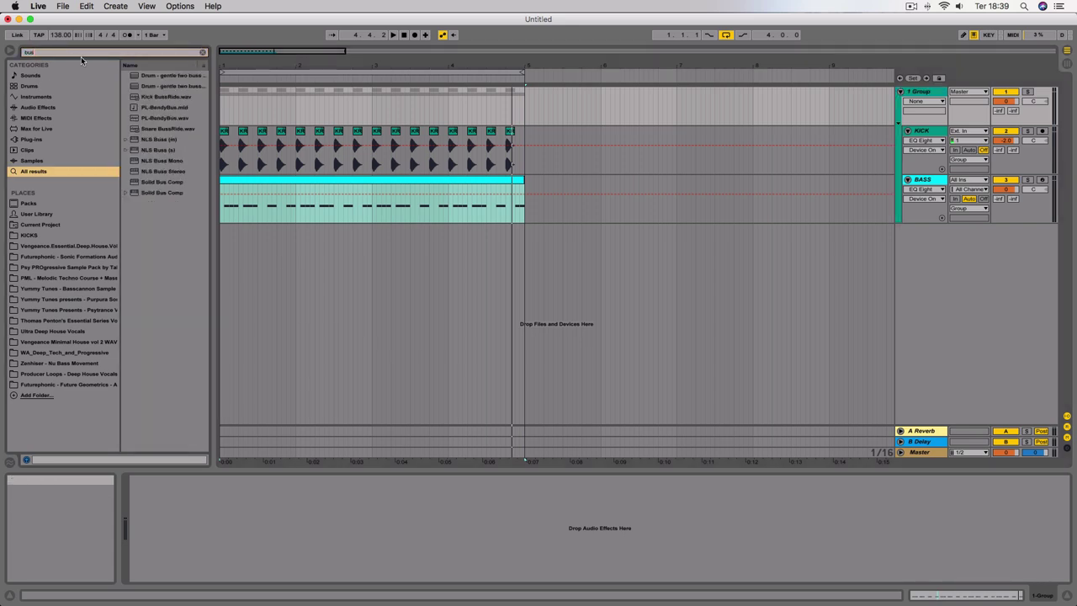
{"action": "left_click", "coordinate": [167, 194]}
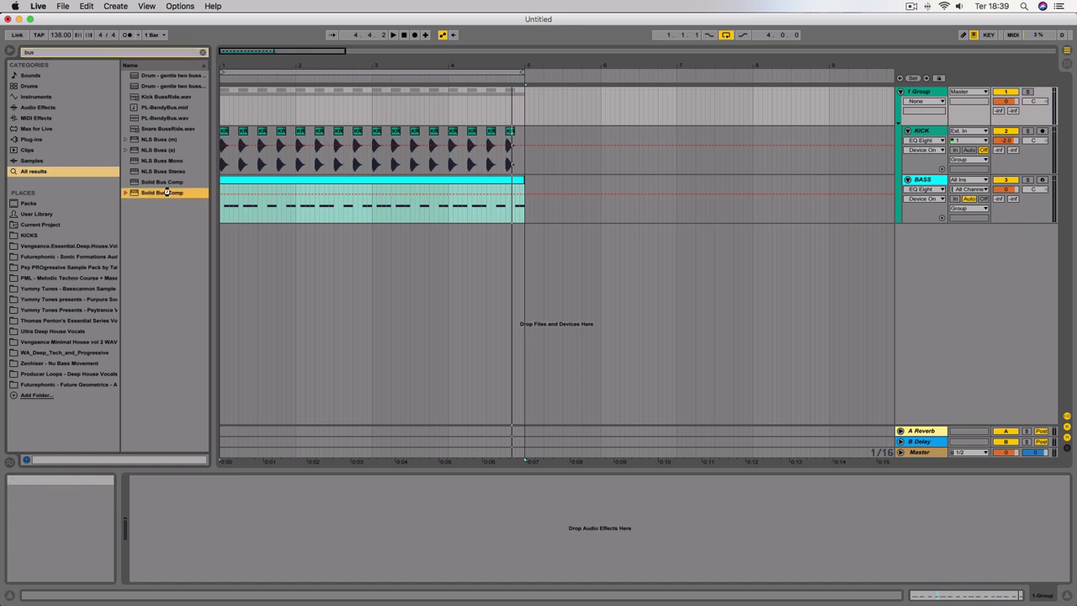
{"action": "double_click", "coordinate": [166, 192]}
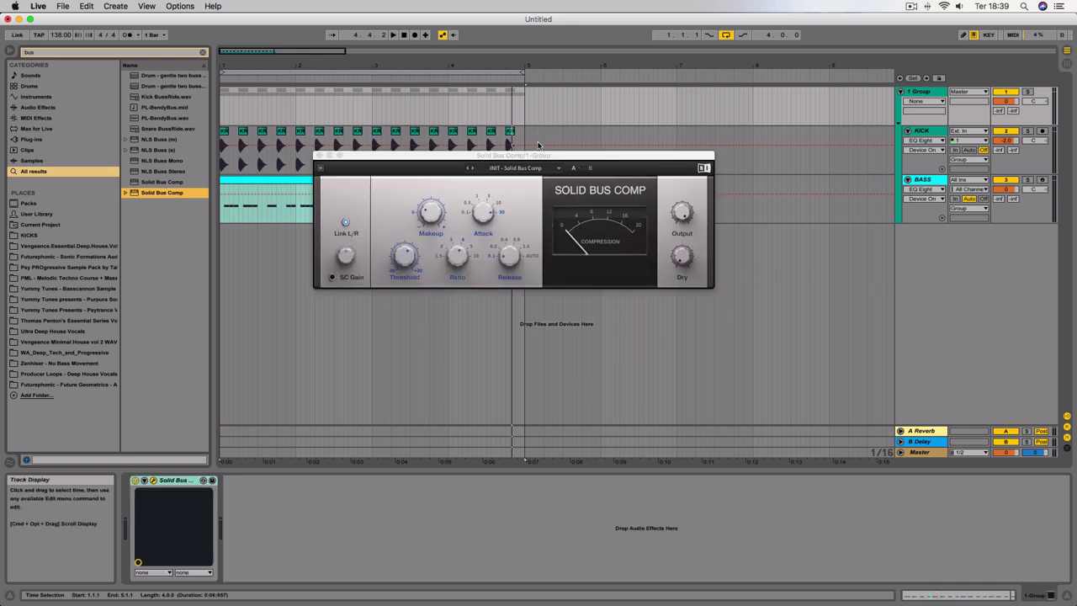
{"action": "left_click_drag", "start_coordinate": [548, 156], "coordinate": [546, 171]}
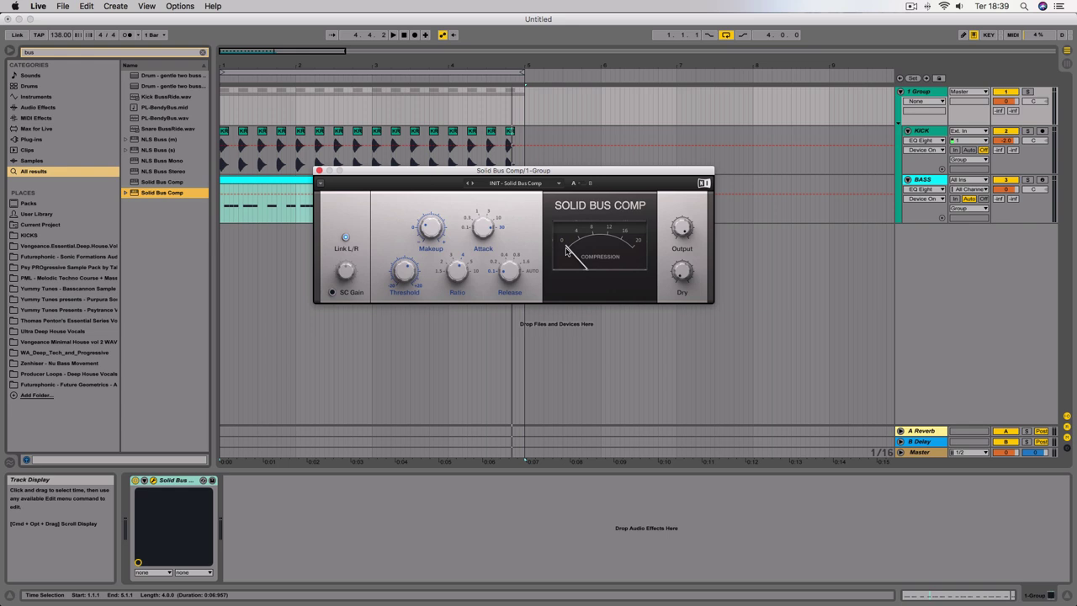
Step: Play the loop and compare the grouped kick and bass with Solid Bus Comp bypassed and enabled
{"action": "key", "text": "space"}
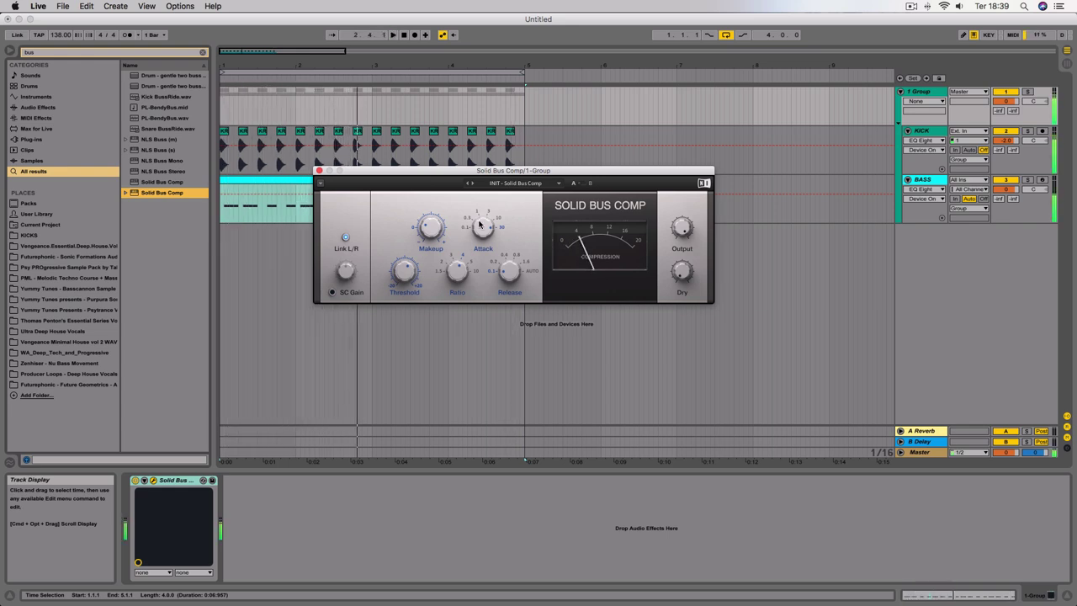
{"action": "key", "text": "space"}
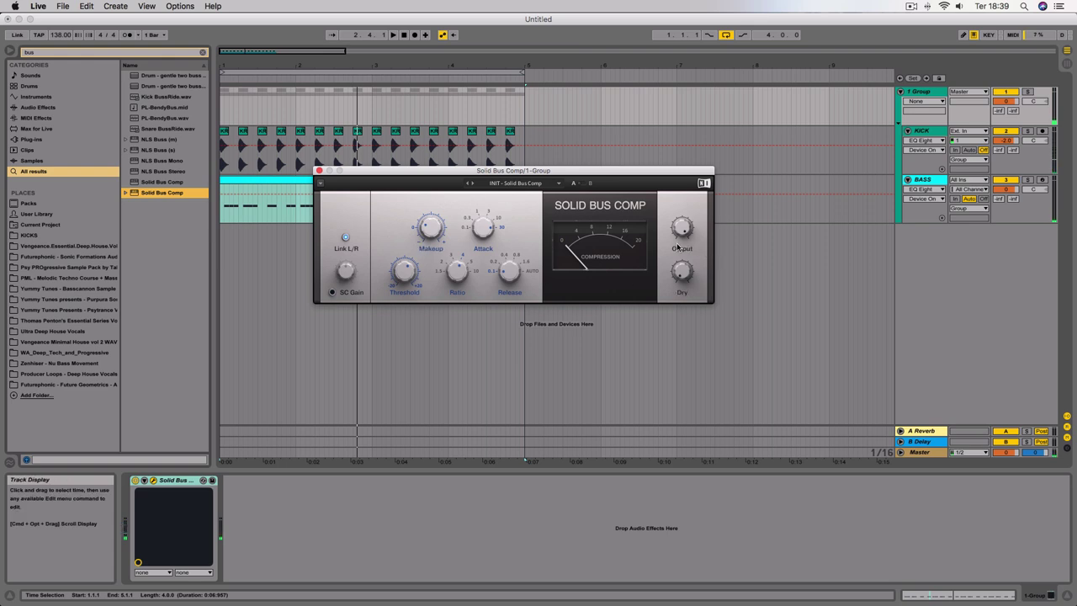
{"action": "key", "text": "space"}
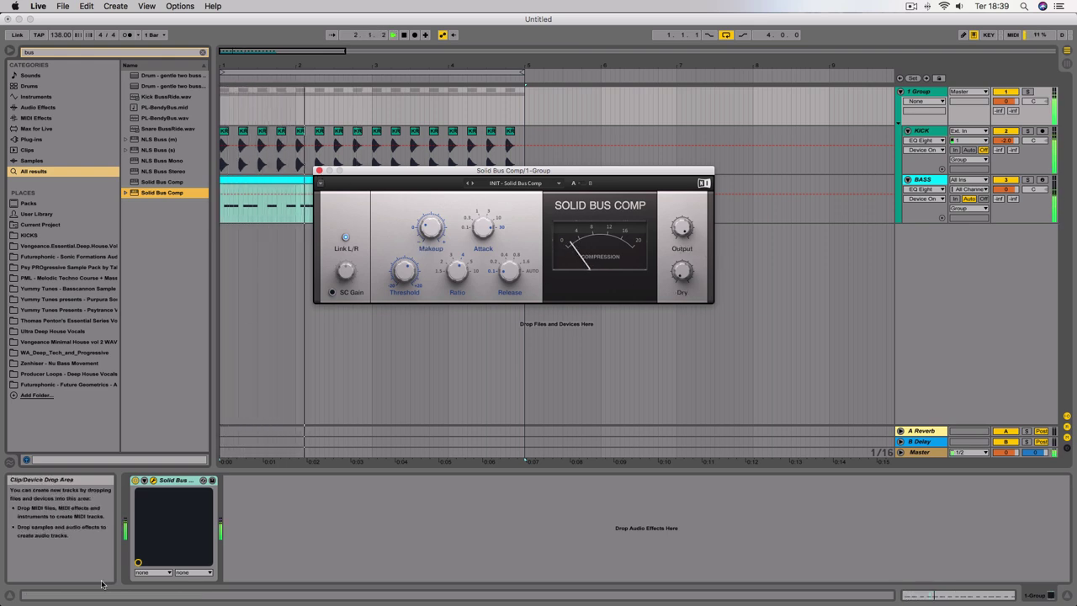
{"action": "left_click", "coordinate": [134, 480]}
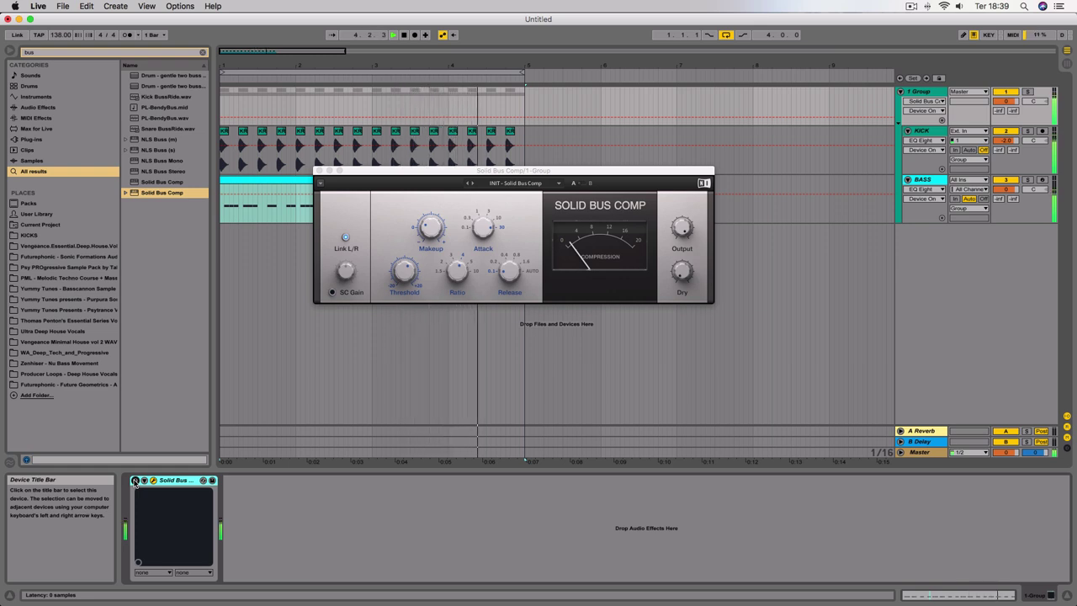
{"action": "left_click", "coordinate": [134, 481]}
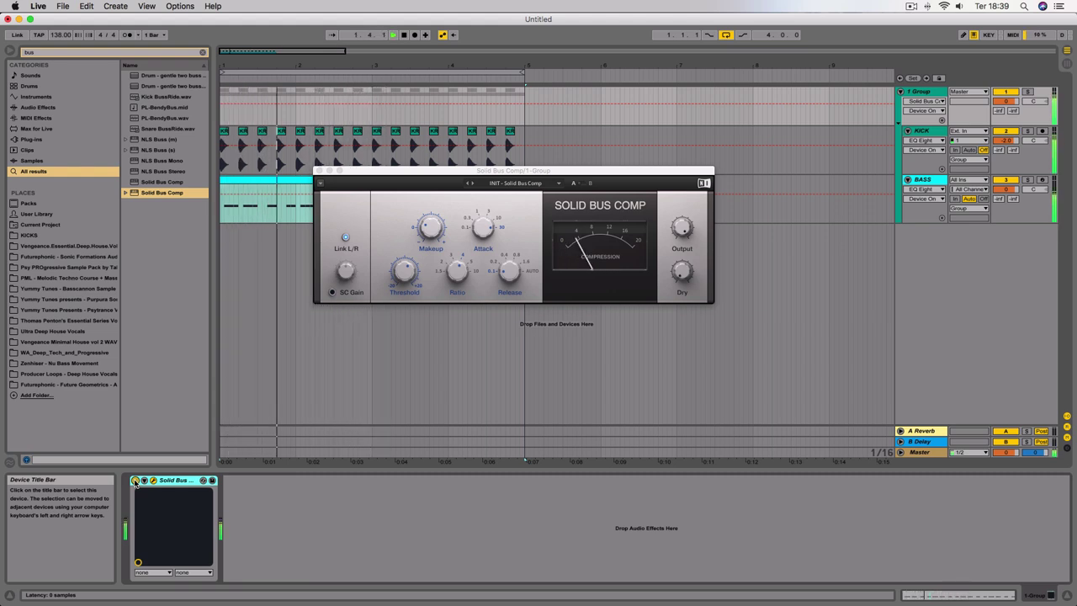
Step: Try the Attack knob, load the Mix Glue preset in Solid Bus Comp, play the loop and hide the plug-in window
{"action": "left_click_drag", "start_coordinate": [484, 228], "coordinate": [484, 239]}
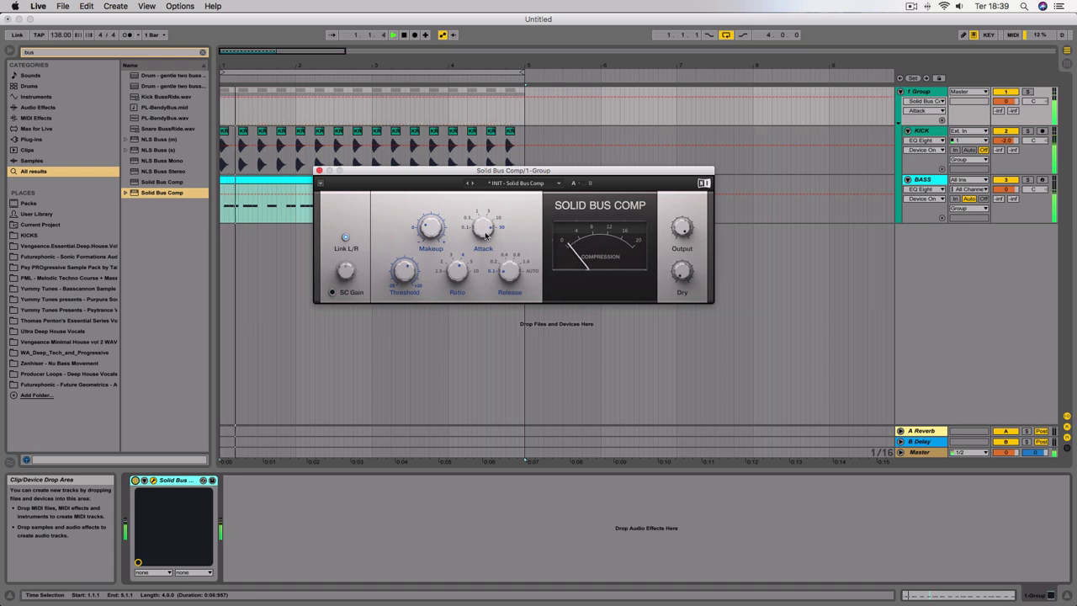
{"action": "left_click", "coordinate": [517, 184]}
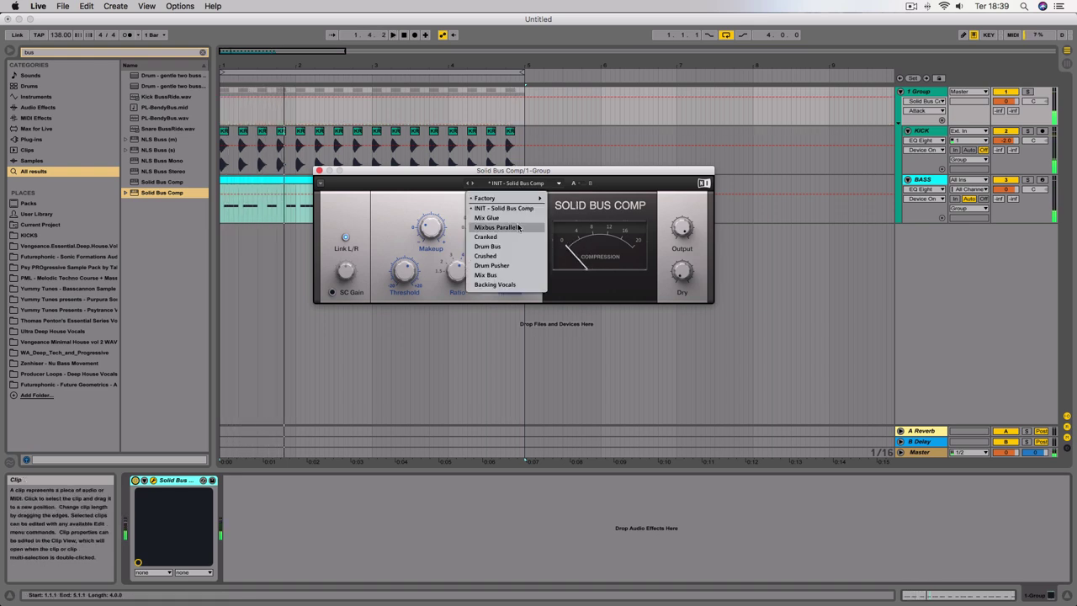
{"action": "left_click", "coordinate": [518, 218]}
{"action": "key", "text": "space"}
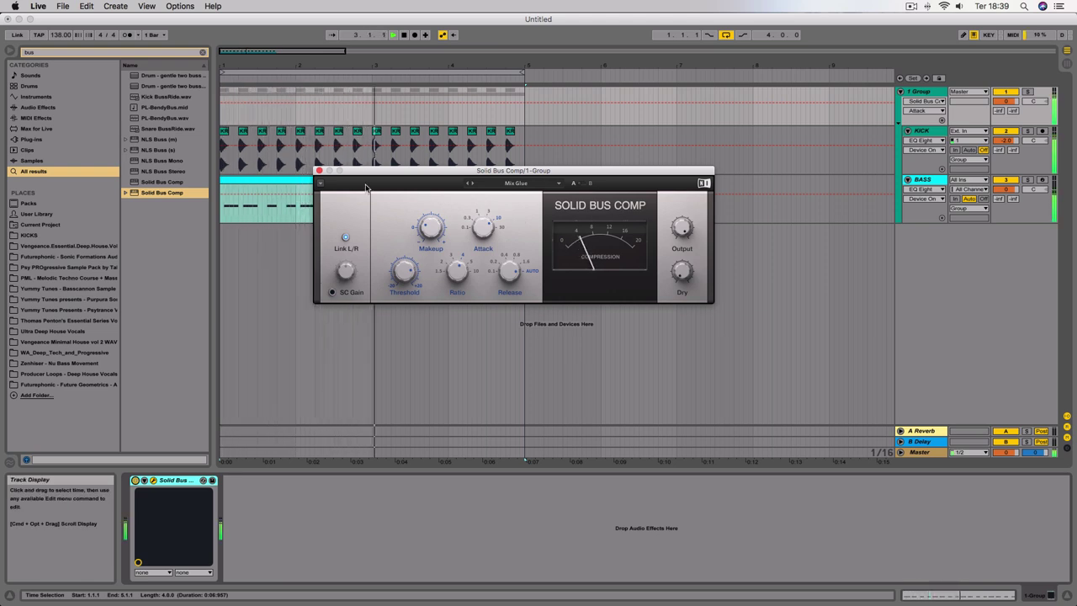
{"action": "left_click", "coordinate": [152, 480]}
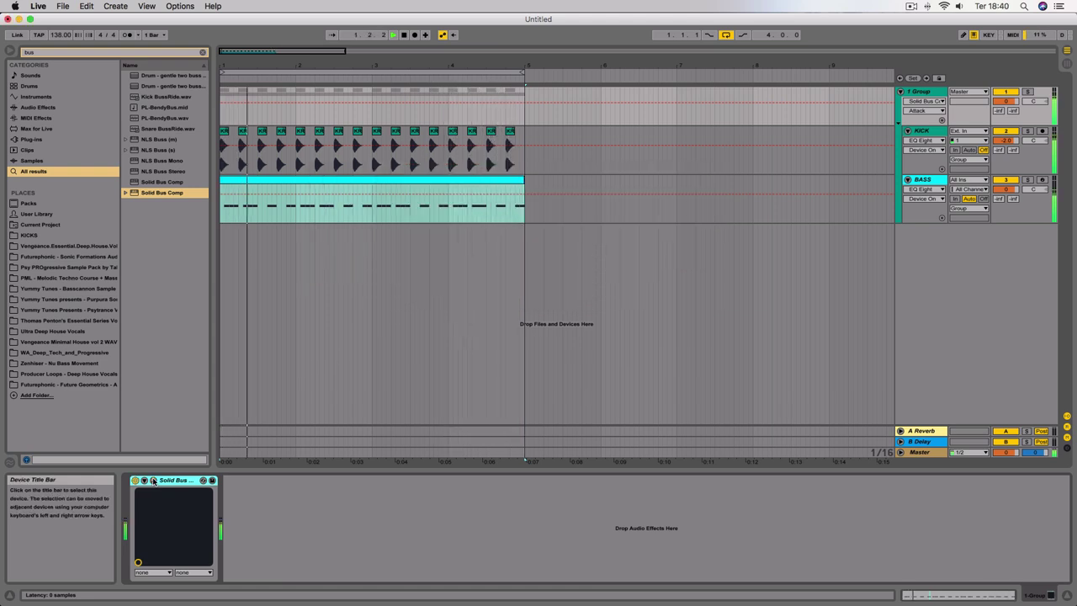
Step: Fine-tune the Threshold and Makeup of Solid Bus Comp on the group track while the loop plays, and toggle the plug-in window
{"action": "left_click", "coordinate": [152, 480]}
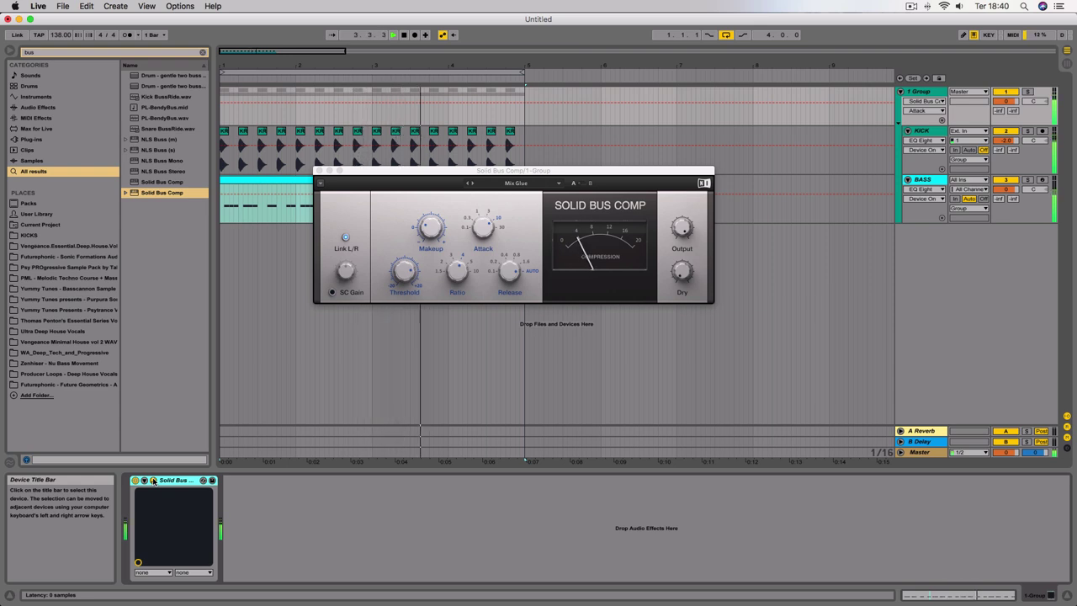
{"action": "left_click", "coordinate": [153, 480]}
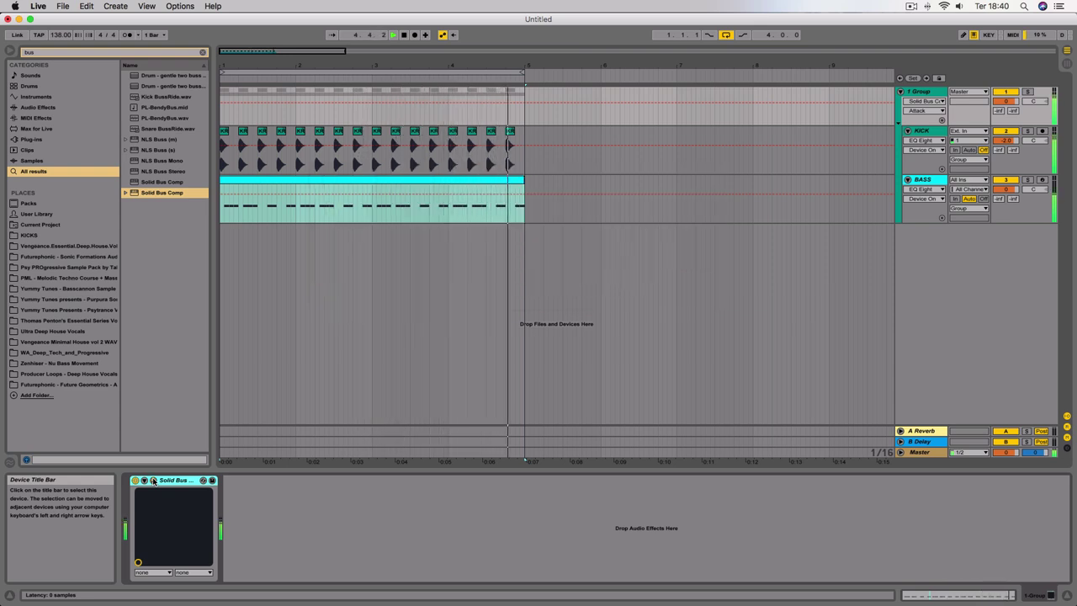
{"action": "left_click", "coordinate": [152, 480]}
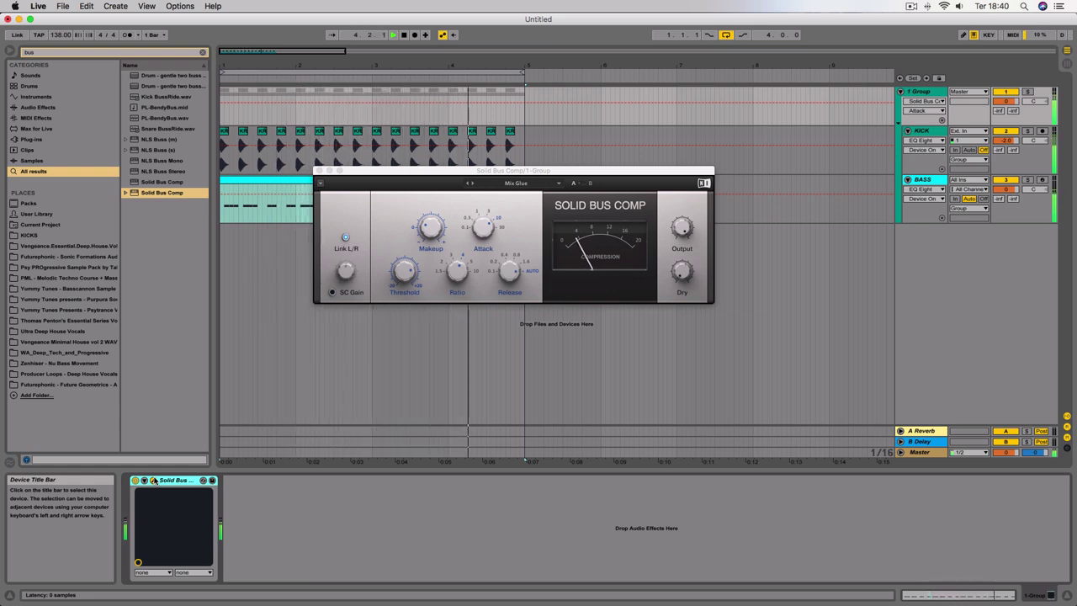
{"action": "mouse_move", "coordinate": [408, 274]}
{"action": "mouse_move", "coordinate": [409, 273]}
{"action": "left_mouse_down"}
{"action": "mouse_move", "coordinate": [408, 290]}
{"action": "mouse_move", "coordinate": [408, 243]}
{"action": "mouse_move", "coordinate": [409, 284]}
{"action": "left_mouse_up"}
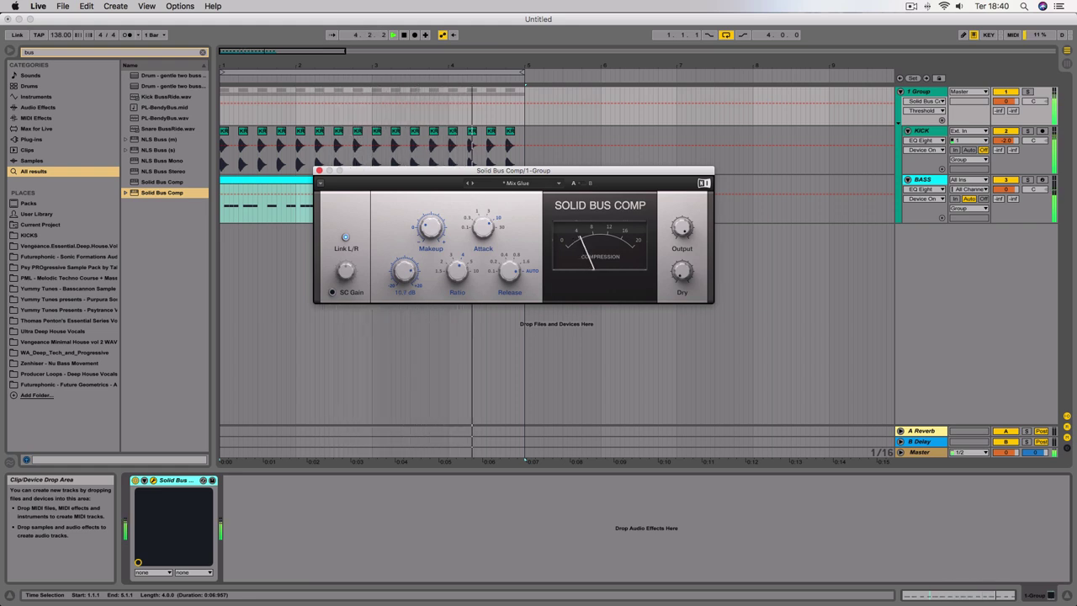
{"action": "mouse_move", "coordinate": [431, 226]}
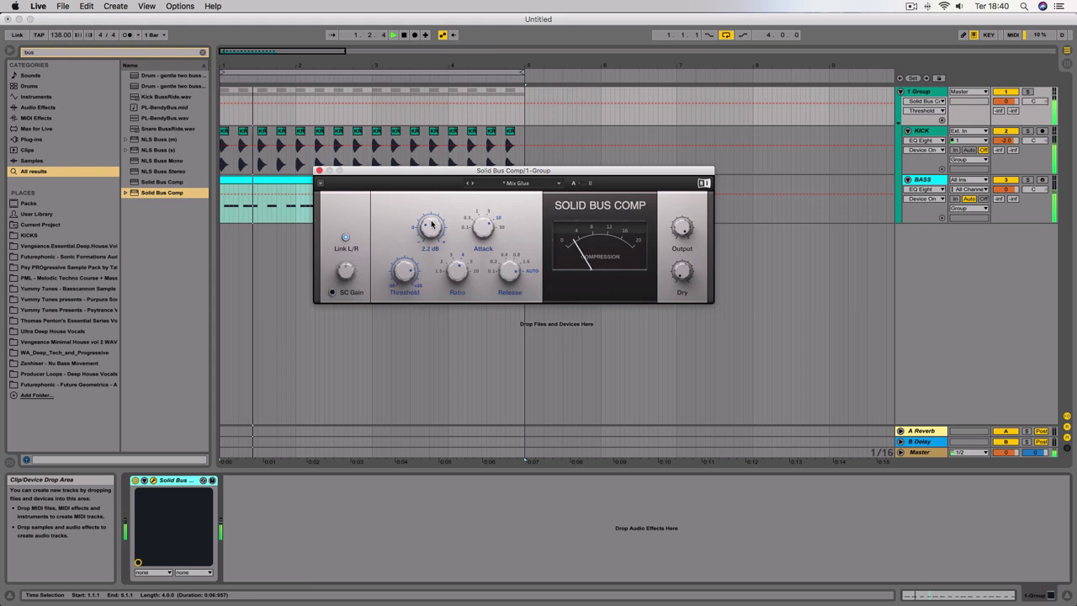
{"action": "left_click_drag", "start_coordinate": [430, 227], "coordinate": [430, 234]}
{"action": "left_click_drag", "start_coordinate": [406, 271], "coordinate": [406, 270]}
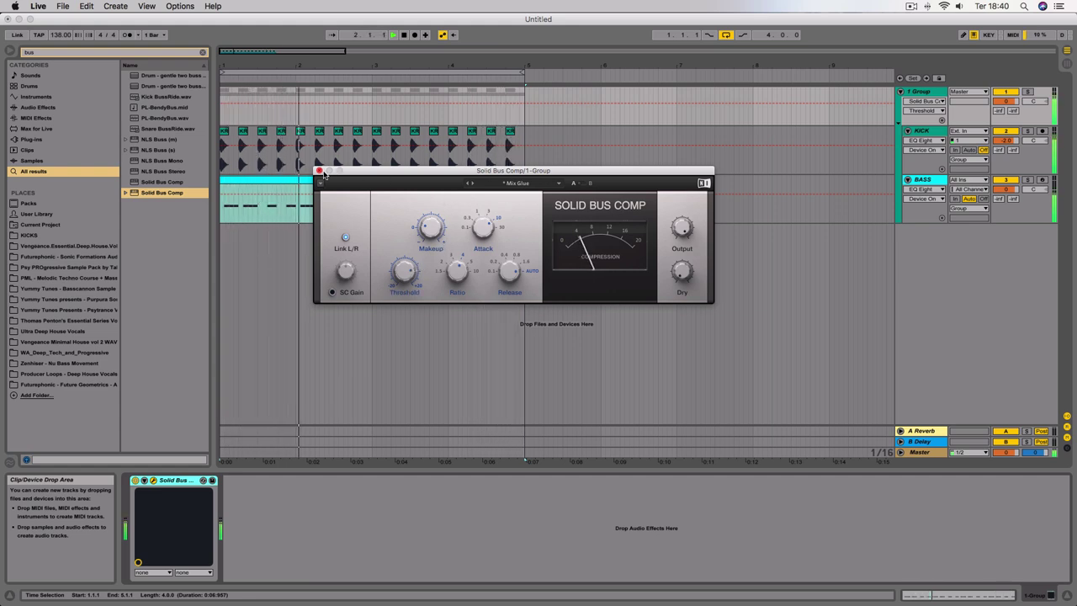
{"action": "left_click", "coordinate": [152, 481]}
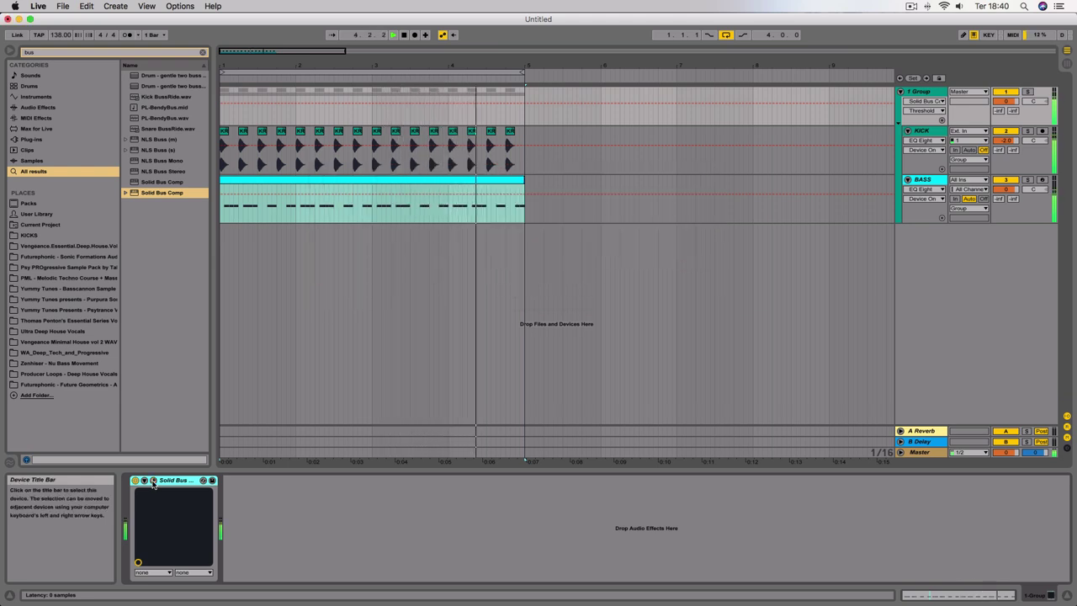
{"action": "left_click", "coordinate": [152, 481]}
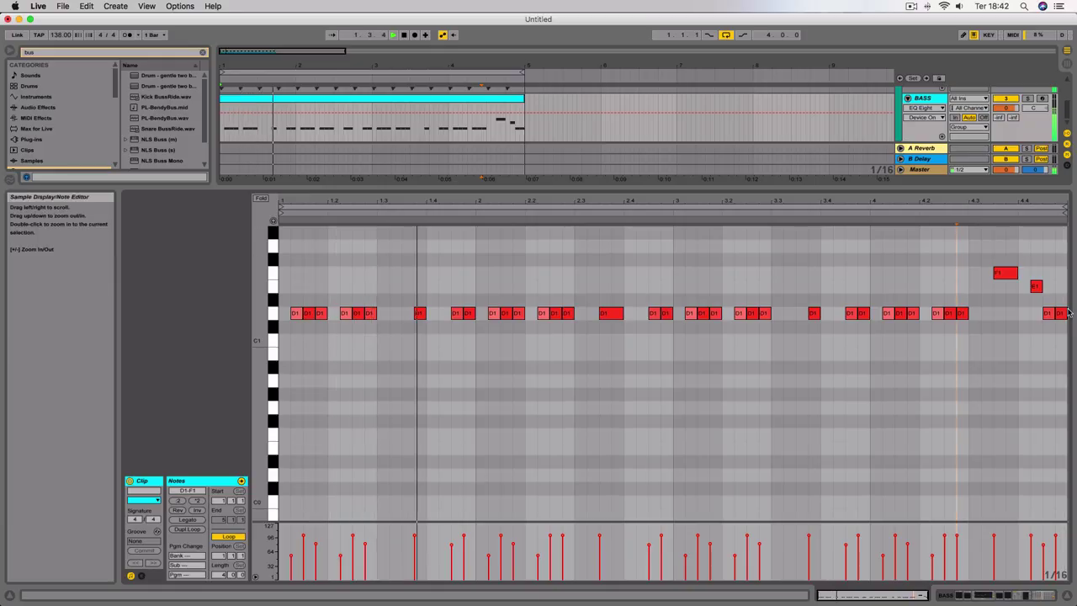
Step: Lower the velocity of the E1 note near the end of the bass clip to 41 and readjust it slightly
{"action": "left_click_drag", "start_coordinate": [1030, 535], "coordinate": [1031, 561]}
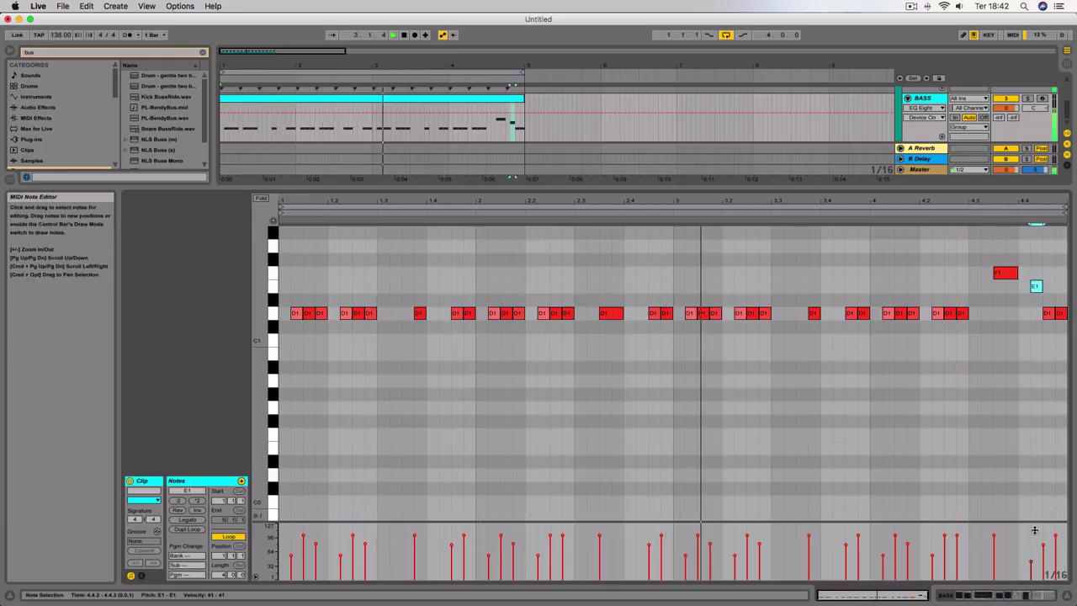
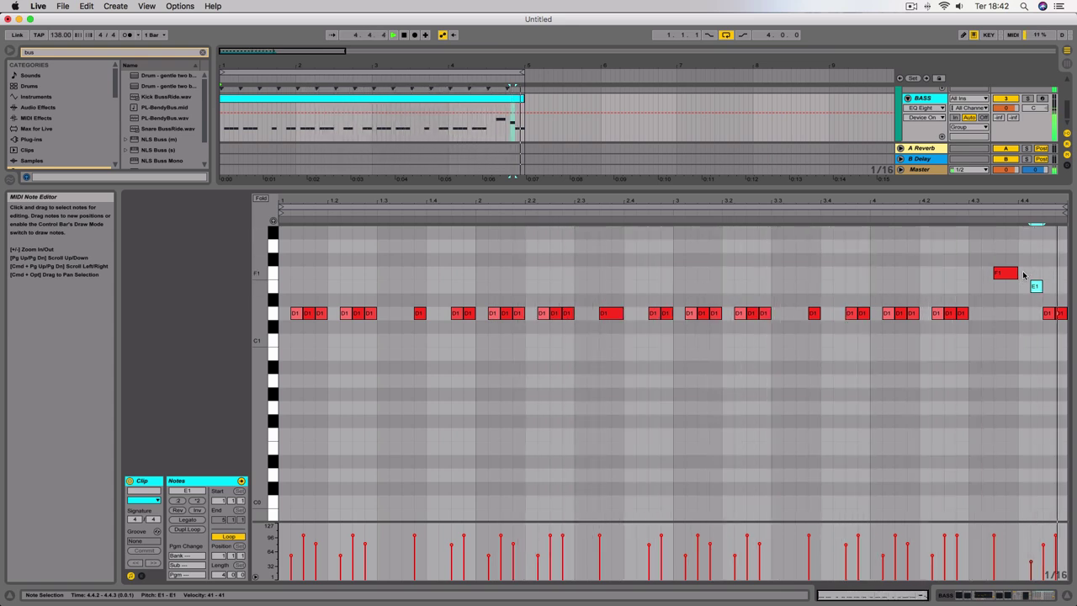
{"action": "left_click_drag", "start_coordinate": [1030, 565], "coordinate": [1030, 555]}
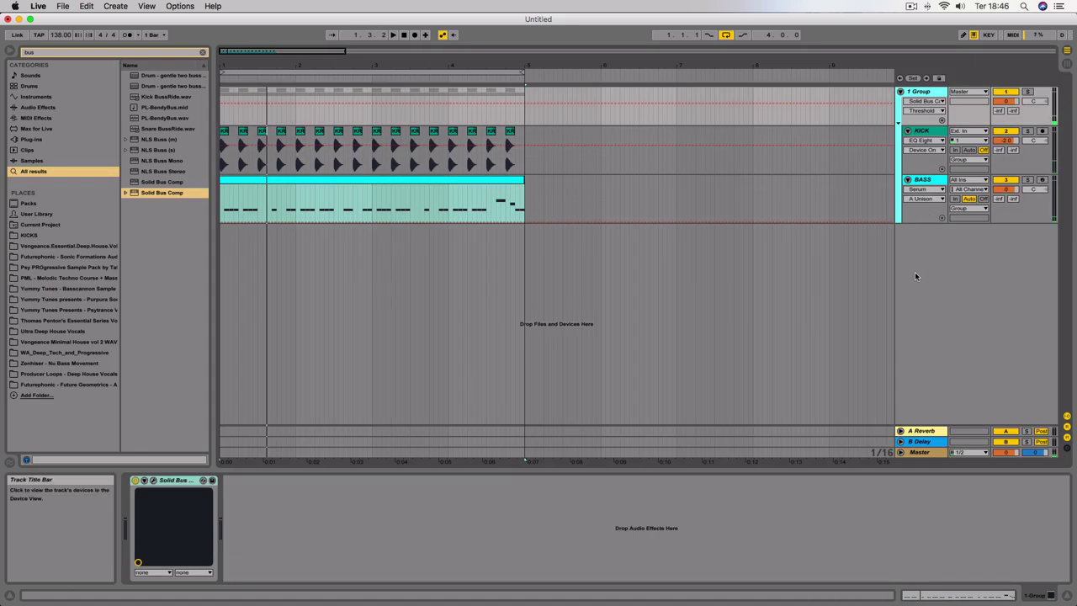
Step: Search the browser for "utility", add Utility after Solid Bus Comp on the group track and set its Width to 0%
{"action": "left_click", "coordinate": [131, 52]}
{"action": "type", "text": "utility"}
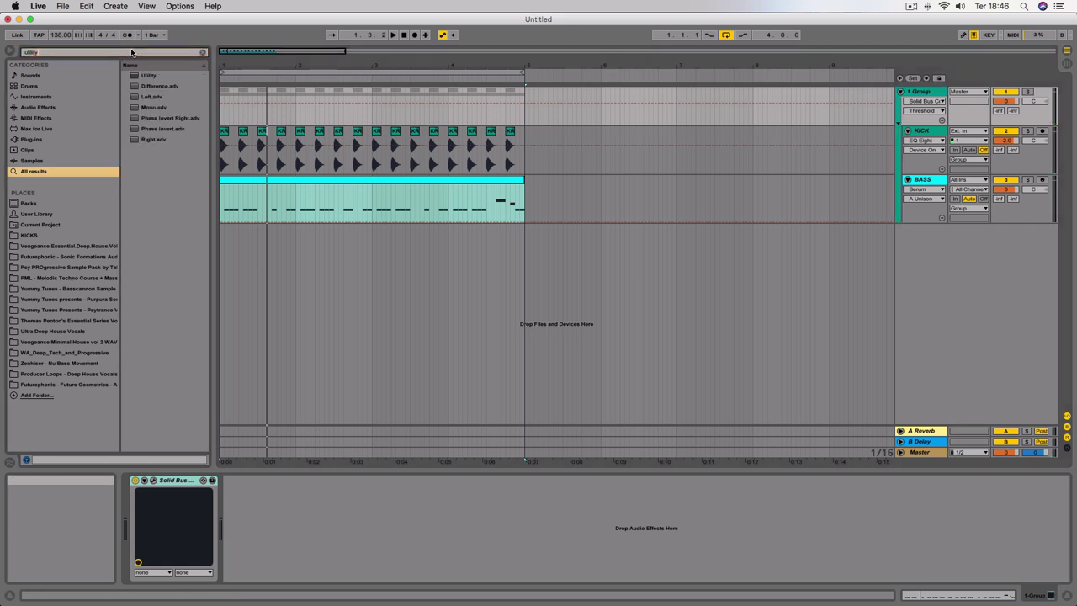
{"action": "left_click_drag", "start_coordinate": [147, 74], "coordinate": [248, 517]}
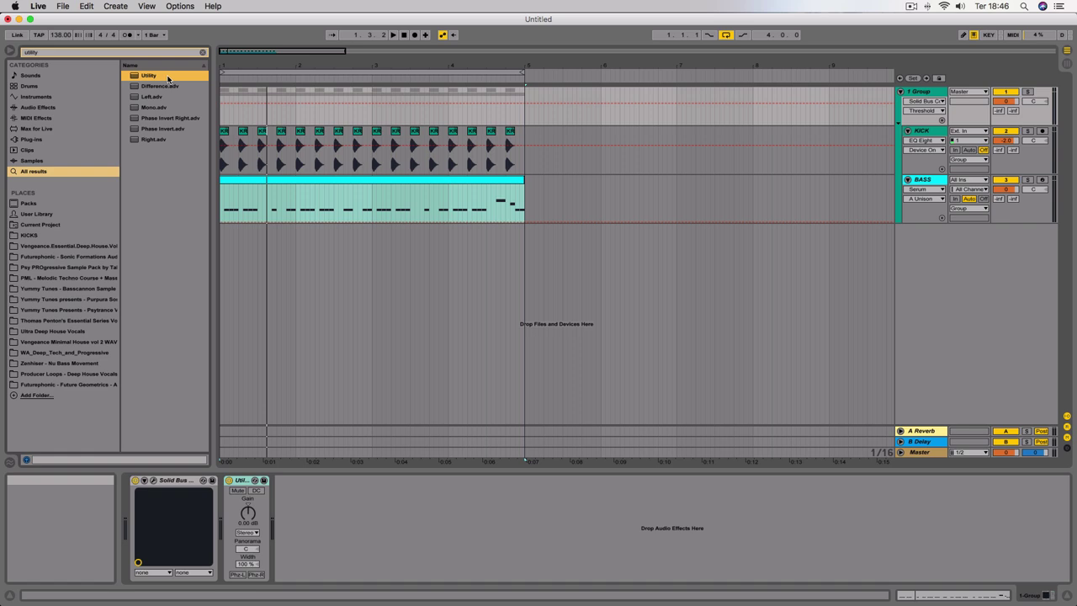
{"action": "left_click", "coordinate": [247, 562]}
Step: Play the loop and compare the group with Utility bypassed and enabled
{"action": "key", "text": "space"}
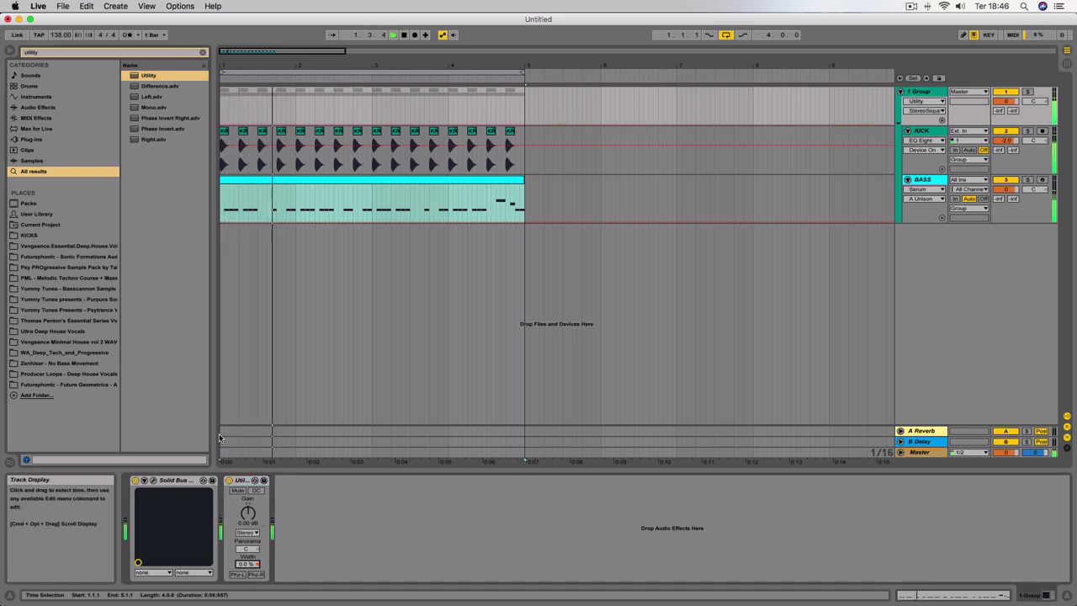
{"action": "left_click", "coordinate": [229, 480]}
{"action": "left_click", "coordinate": [229, 480]}
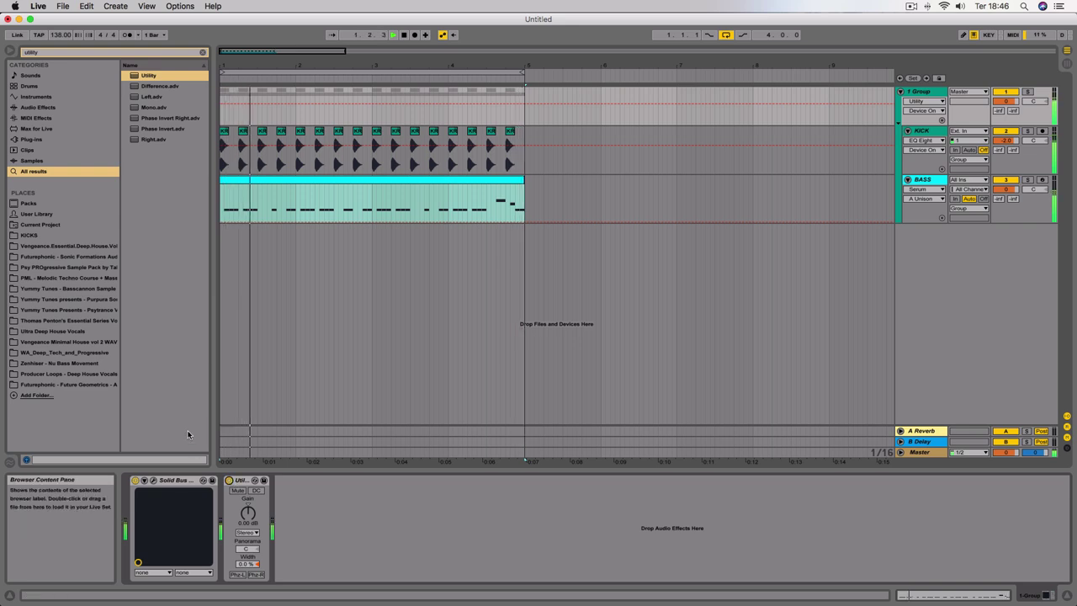
Step: Lower the KICK track's volume in the Session mixer while the loop plays, resetting the group's peak meter, and return to the arrangement
{"action": "left_click", "coordinate": [931, 131]}
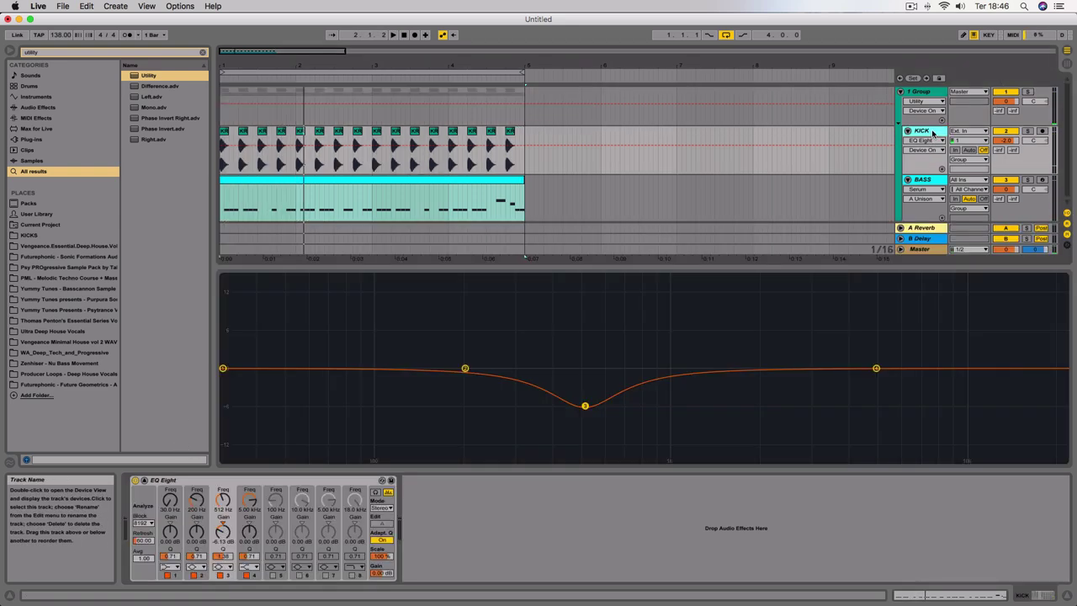
{"action": "left_click", "coordinate": [1066, 63]}
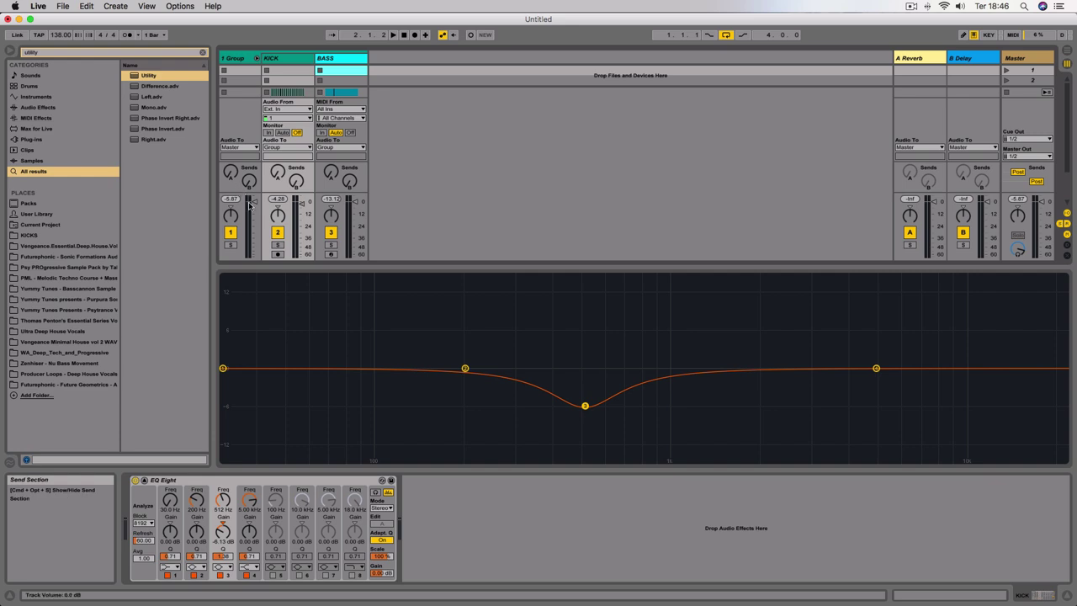
{"action": "key", "text": "space"}
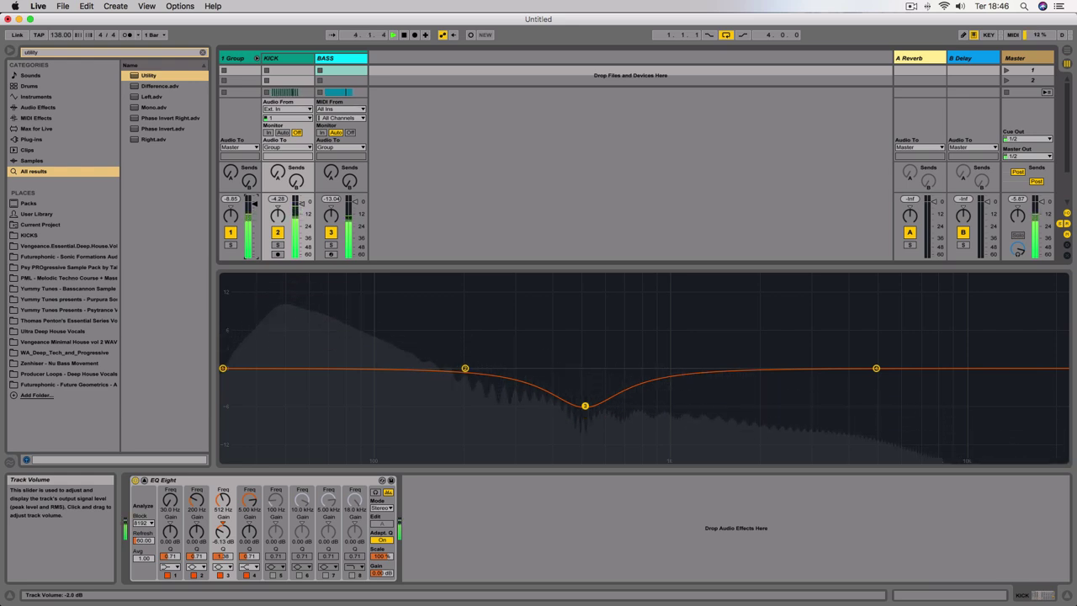
{"action": "left_click", "coordinate": [236, 200]}
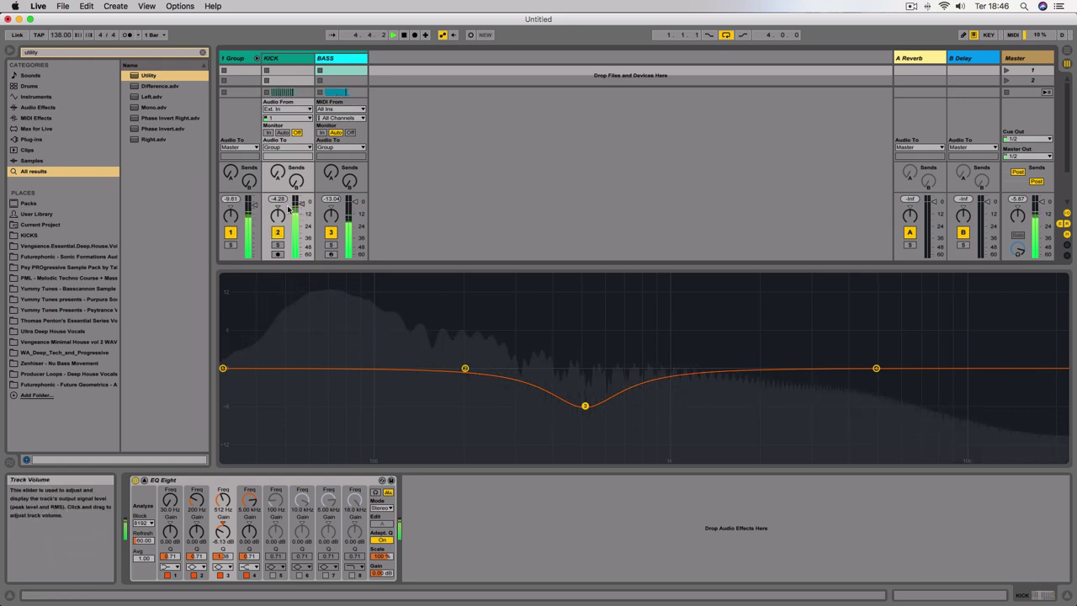
{"action": "left_click_drag", "start_coordinate": [302, 205], "coordinate": [301, 212]}
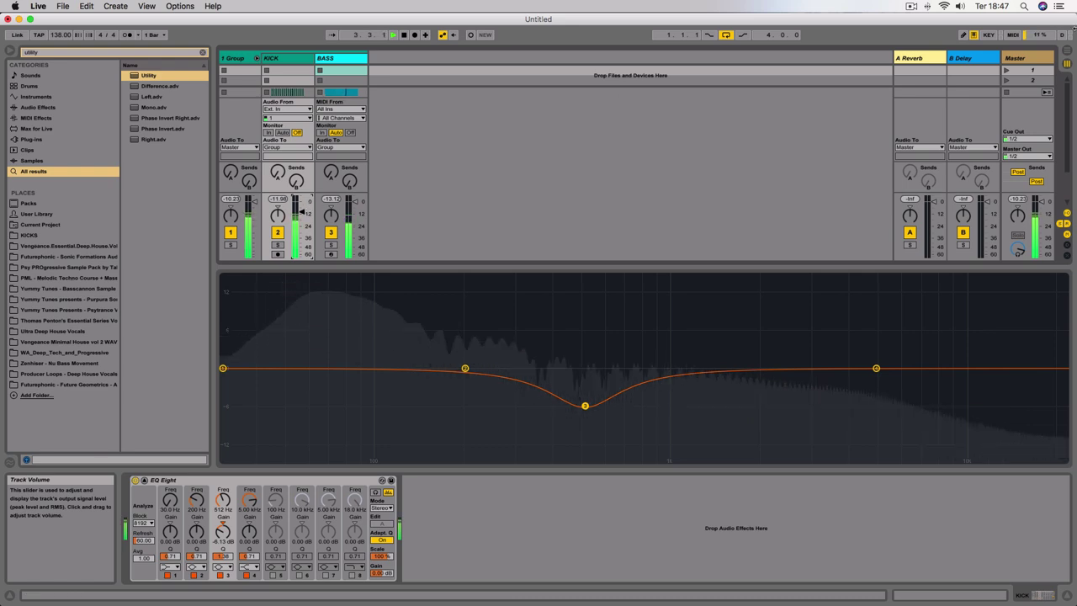
{"action": "left_click", "coordinate": [1066, 57]}
{"action": "key", "text": "space"}
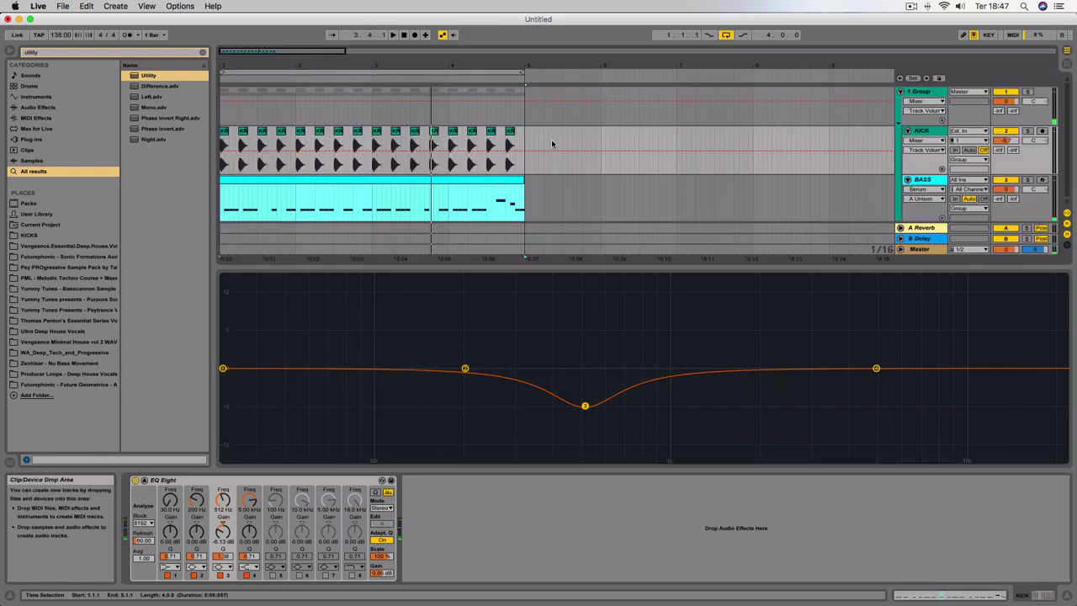
Step: Search the browser for "lfo" and add LFOTool after the last EQ Eight on the BASS track
{"action": "left_click", "coordinate": [512, 180]}
{"action": "key", "text": "space"}
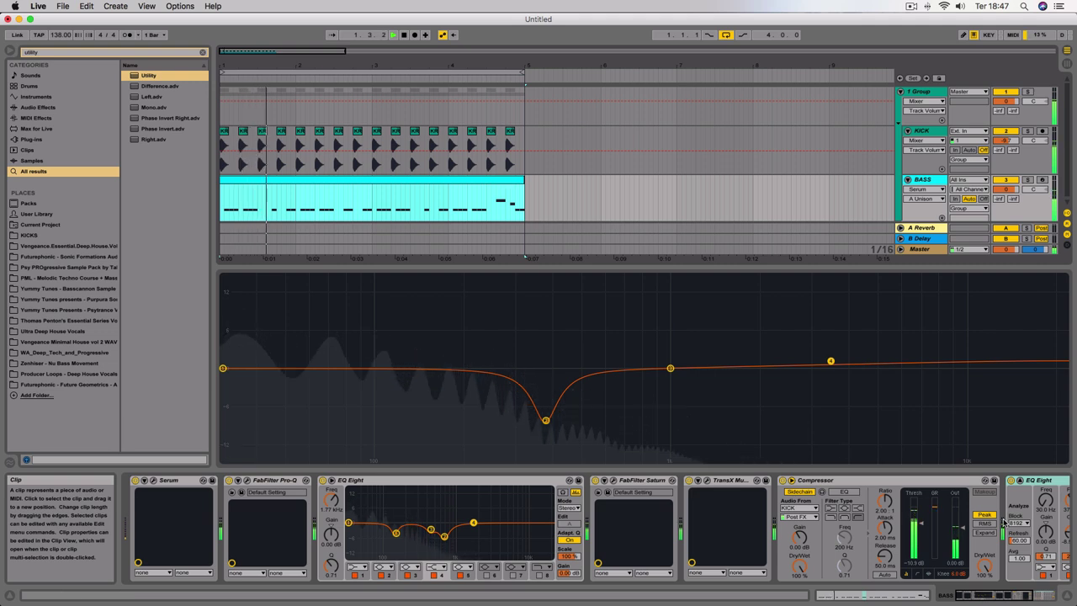
{"action": "left_click", "coordinate": [1046, 481]}
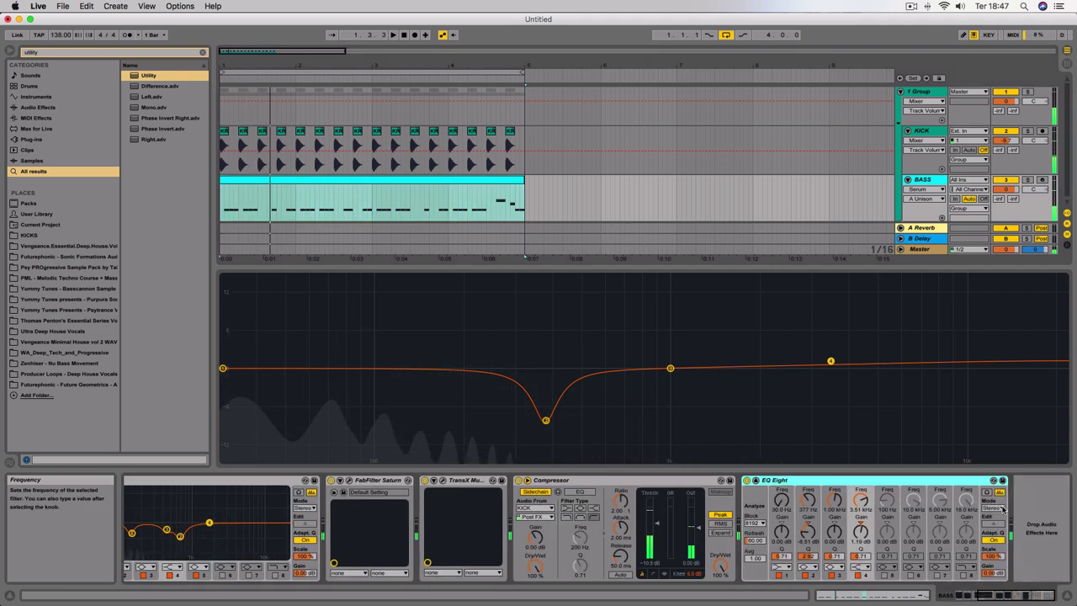
{"action": "left_click", "coordinate": [71, 57]}
{"action": "type", "text": "e"}
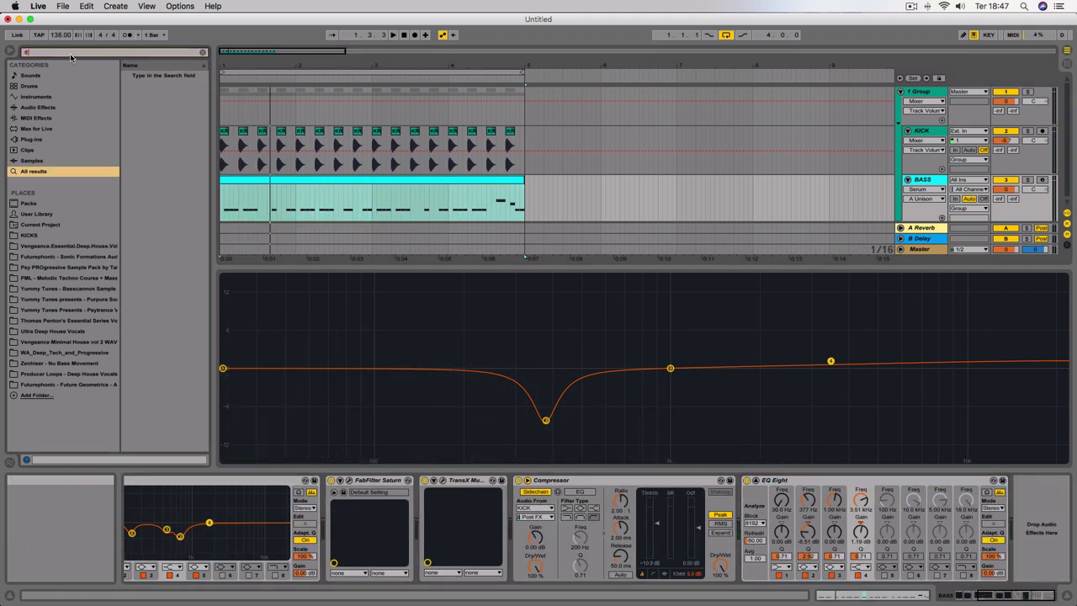
{"action": "type", "text": "fo"}
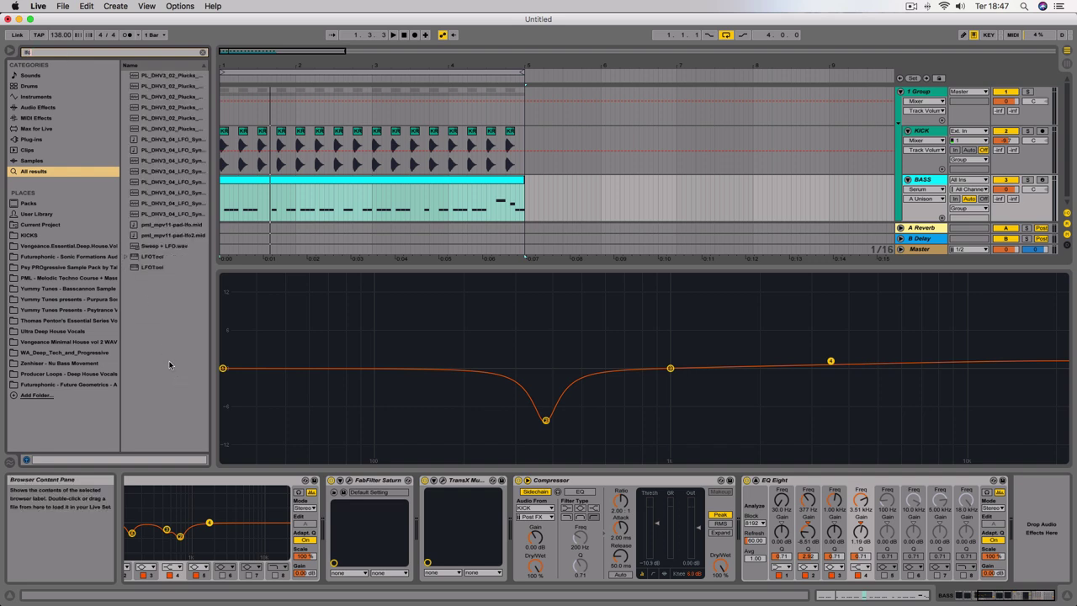
{"action": "double_click", "coordinate": [151, 257]}
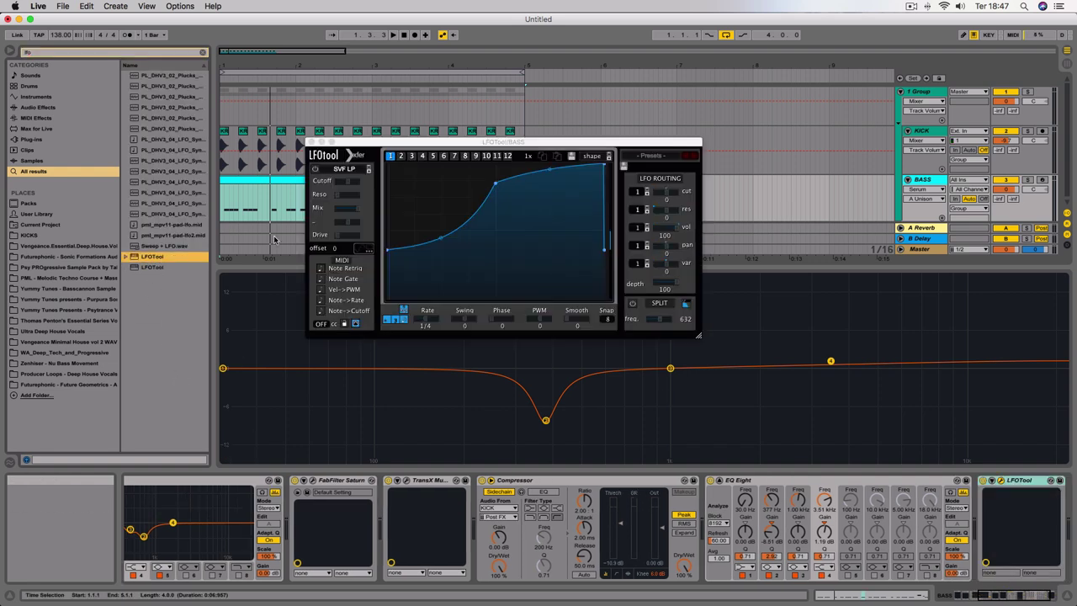
Step: Shape the LFOTool volume curve during playback by trying different start-point depths and moving the end peak slightly earlier
{"action": "left_click_drag", "start_coordinate": [387, 250], "coordinate": [388, 267]}
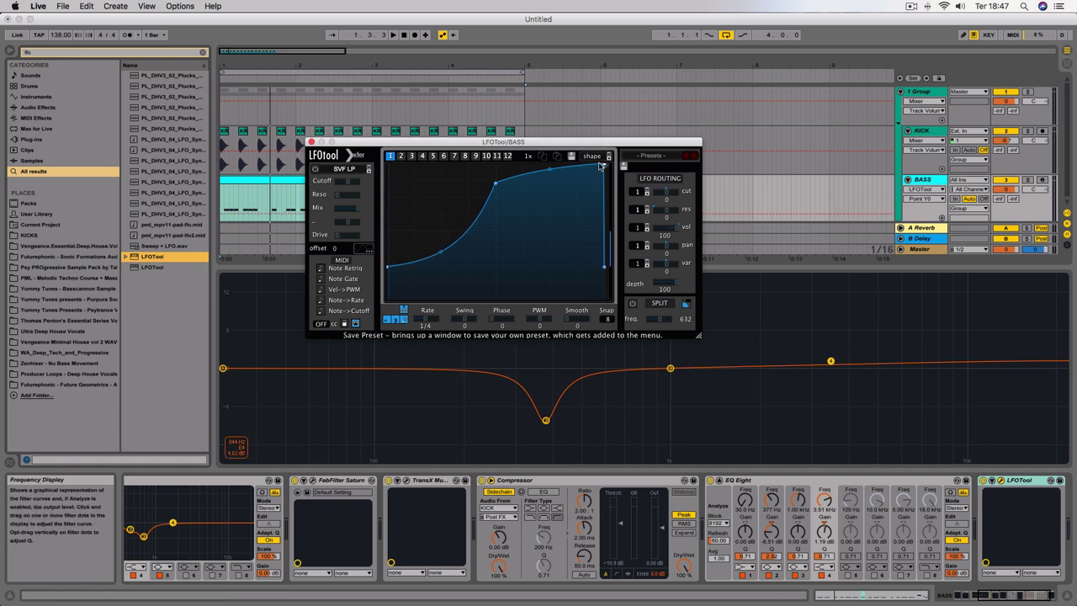
{"action": "key", "text": "space"}
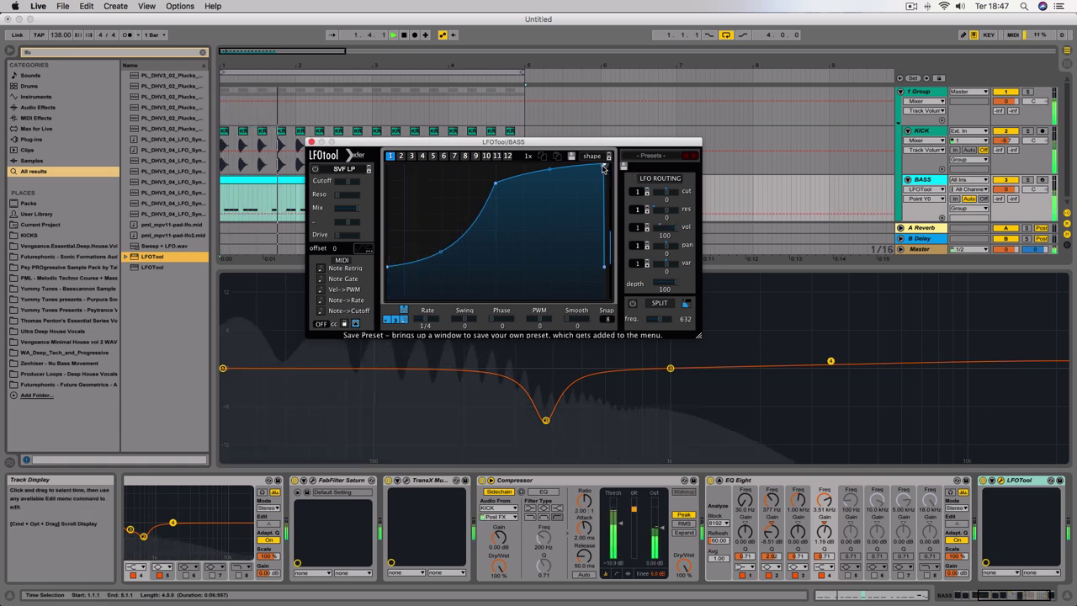
{"action": "left_click_drag", "start_coordinate": [602, 168], "coordinate": [593, 164]}
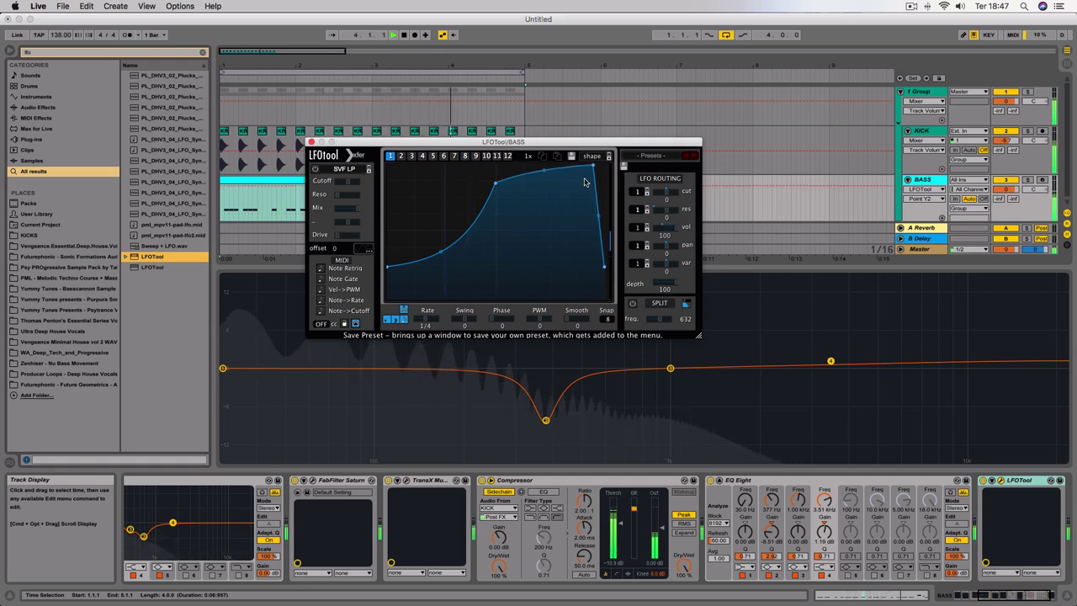
{"action": "left_click_drag", "start_coordinate": [389, 266], "coordinate": [387, 301]}
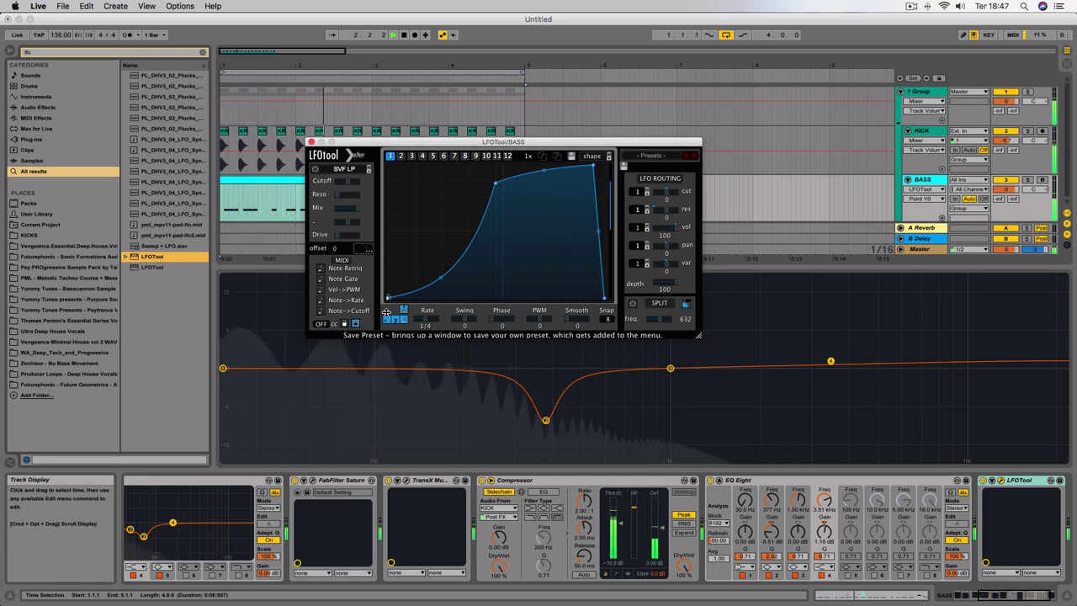
{"action": "left_click_drag", "start_coordinate": [386, 310], "coordinate": [381, 256]}
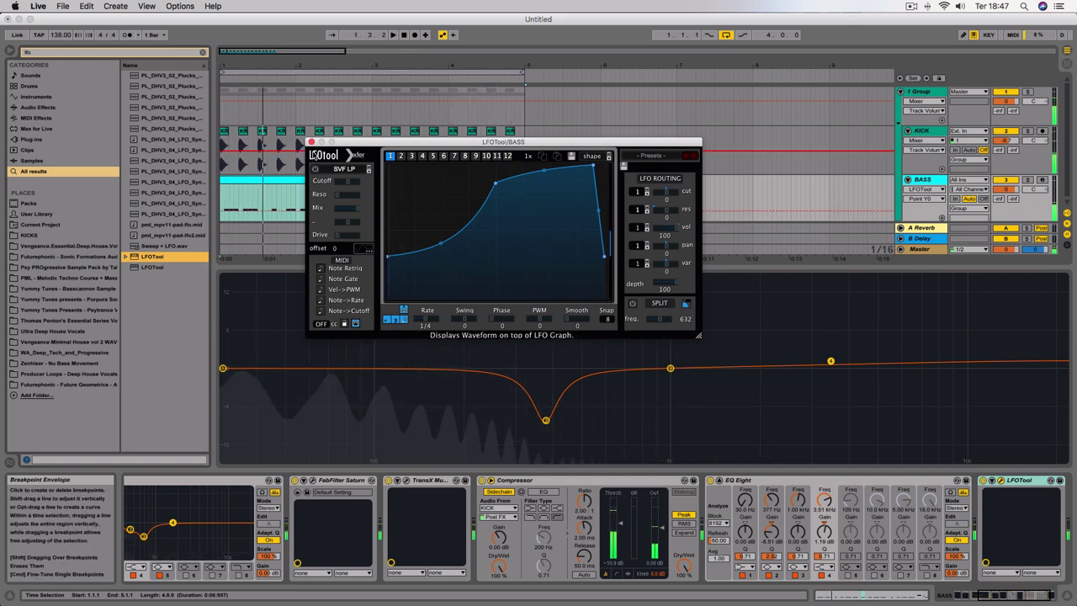
Step: Reopen the LFOTool window, lower the curve's start point slightly and bend the first segment so it stays low longer before rising
{"action": "left_click", "coordinate": [1001, 482]}
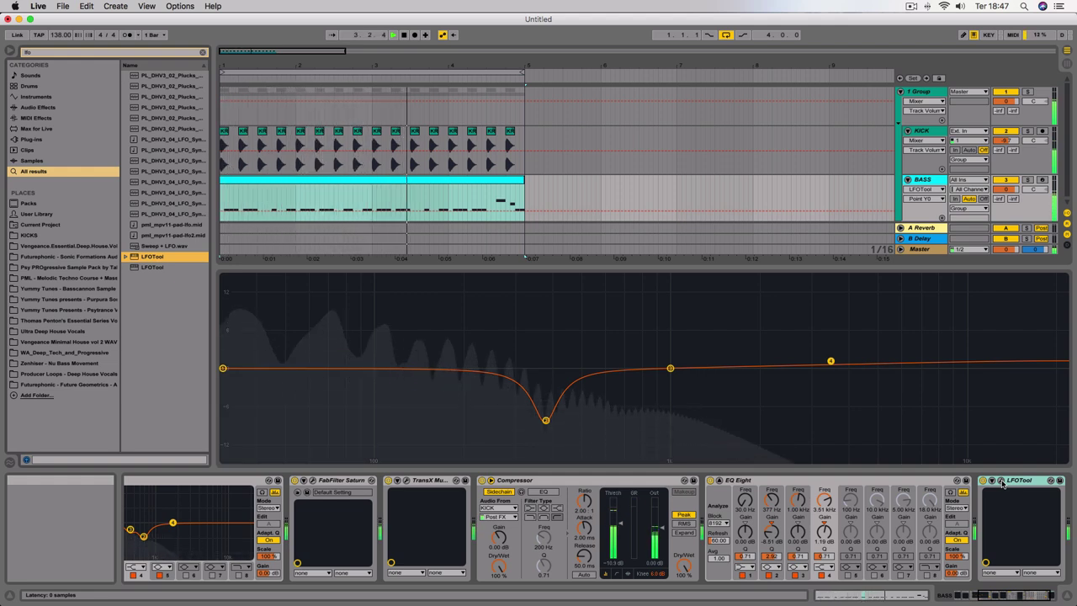
{"action": "left_click", "coordinate": [1001, 481]}
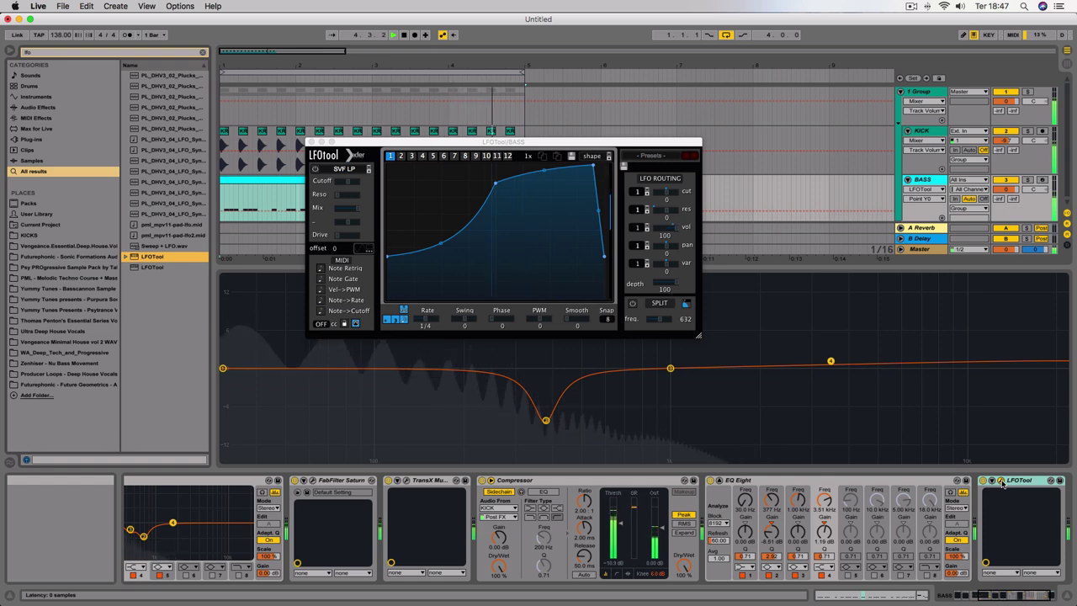
{"action": "left_click_drag", "start_coordinate": [388, 256], "coordinate": [388, 263]}
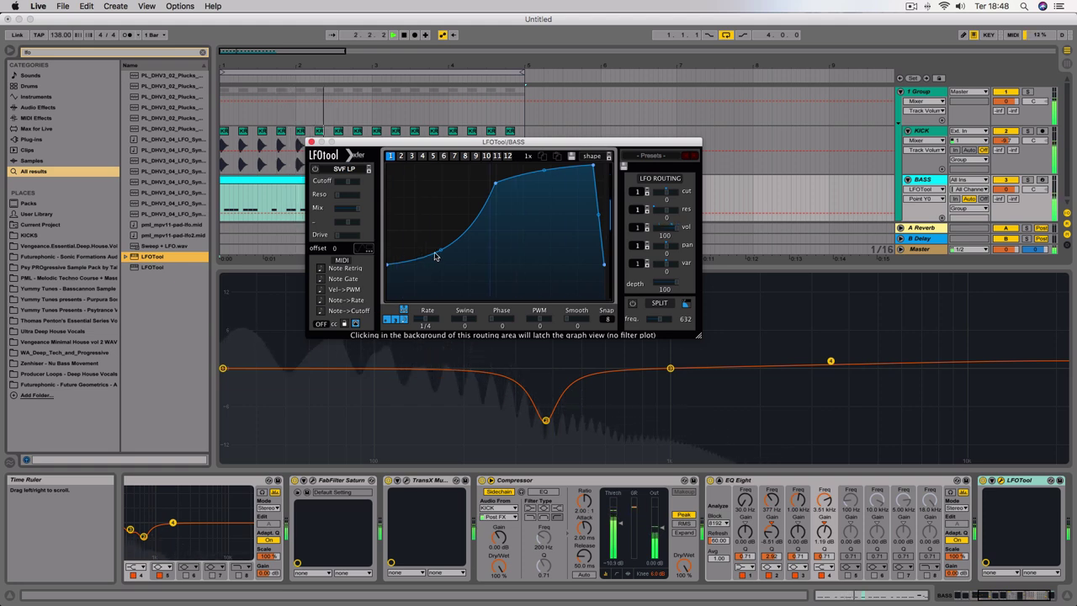
{"action": "left_click_drag", "start_coordinate": [441, 253], "coordinate": [440, 278]}
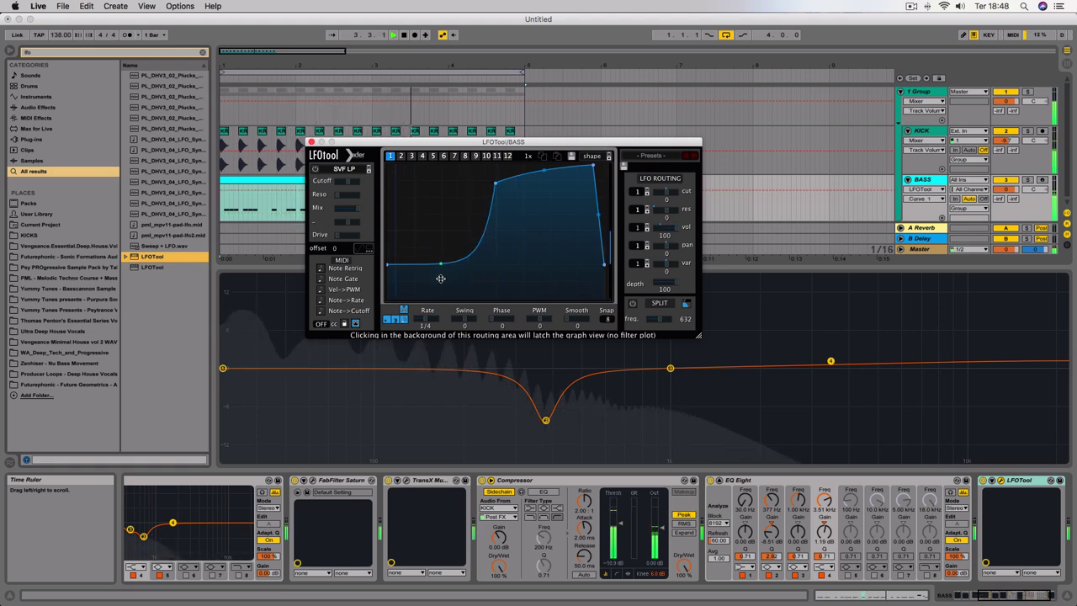
Step: Bend the first LFOTool curve segment to rise more gradually, raise the middle point slightly and toggle the device to compare the ducking
{"action": "left_click_drag", "start_coordinate": [439, 278], "coordinate": [434, 245]}
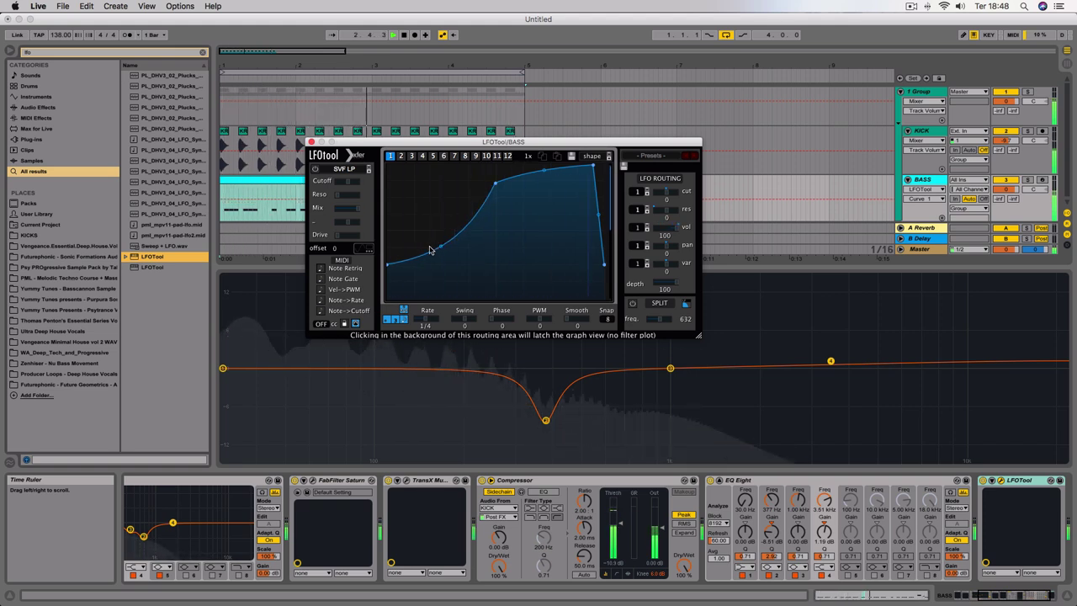
{"action": "mouse_move", "coordinate": [496, 185]}
{"action": "left_mouse_down"}
{"action": "mouse_move", "coordinate": [497, 157]}
{"action": "mouse_move", "coordinate": [496, 193]}
{"action": "mouse_move", "coordinate": [497, 180]}
{"action": "left_mouse_up"}
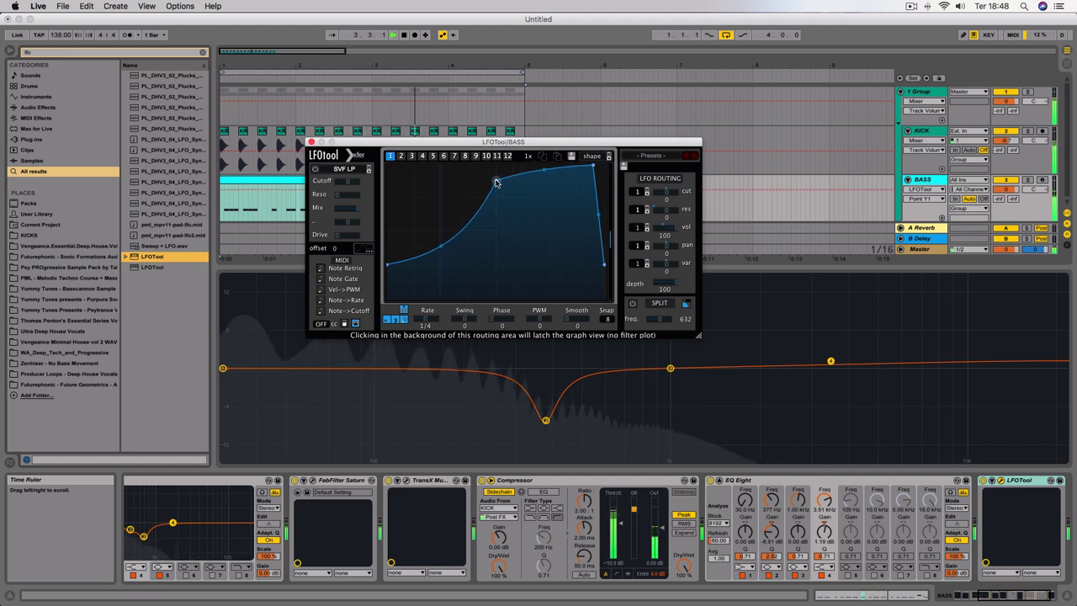
{"action": "left_click", "coordinate": [982, 480]}
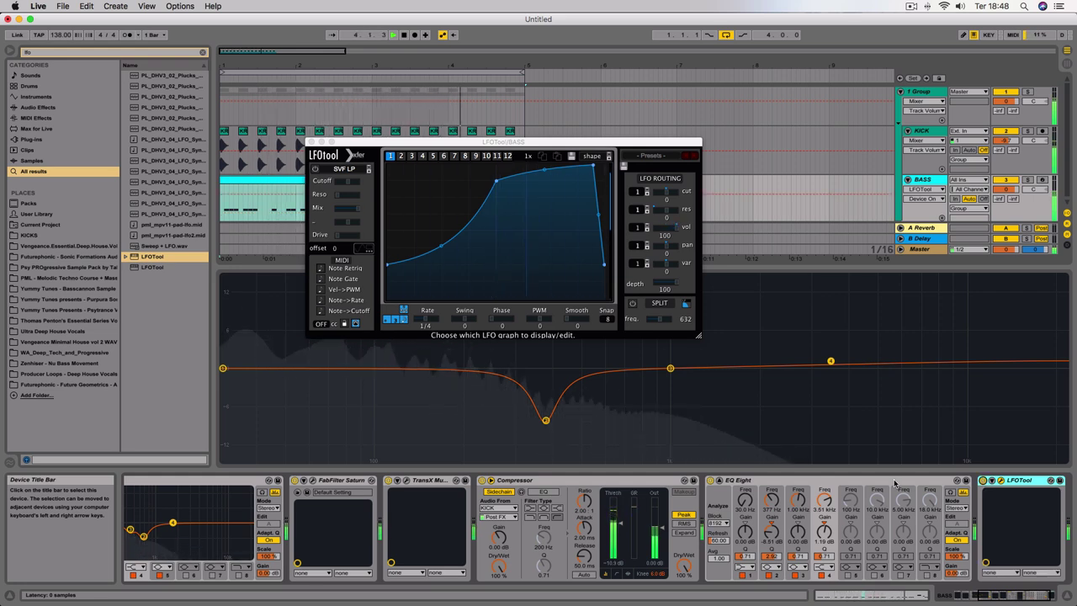
Step: Raise the start point of the LFOTool volume curve slightly for shallower ducking, and stop playback
{"action": "left_click_drag", "start_coordinate": [387, 264], "coordinate": [390, 254]}
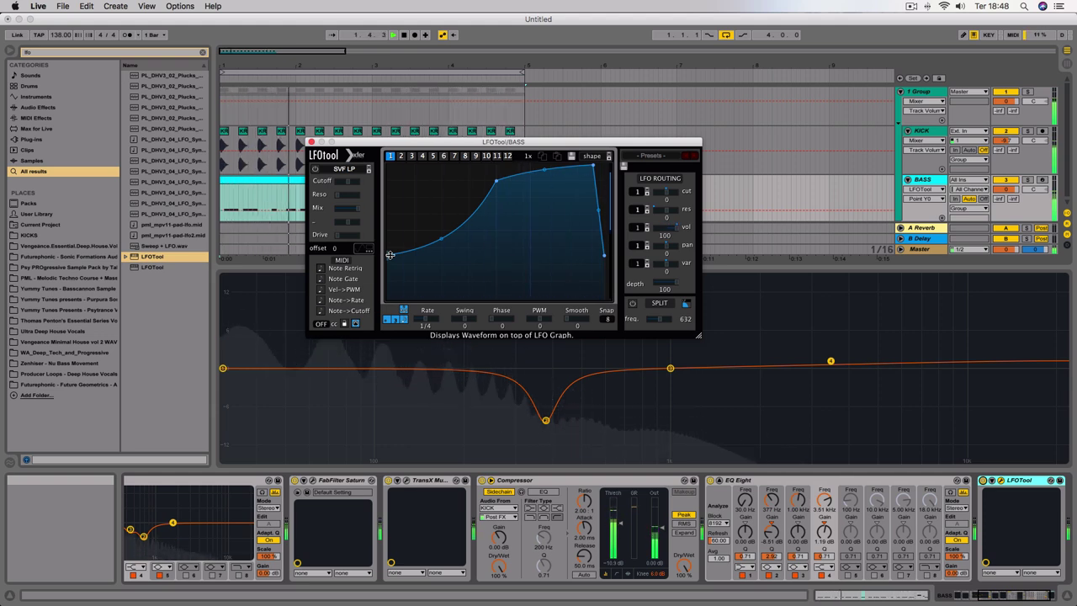
{"action": "key", "text": "space"}
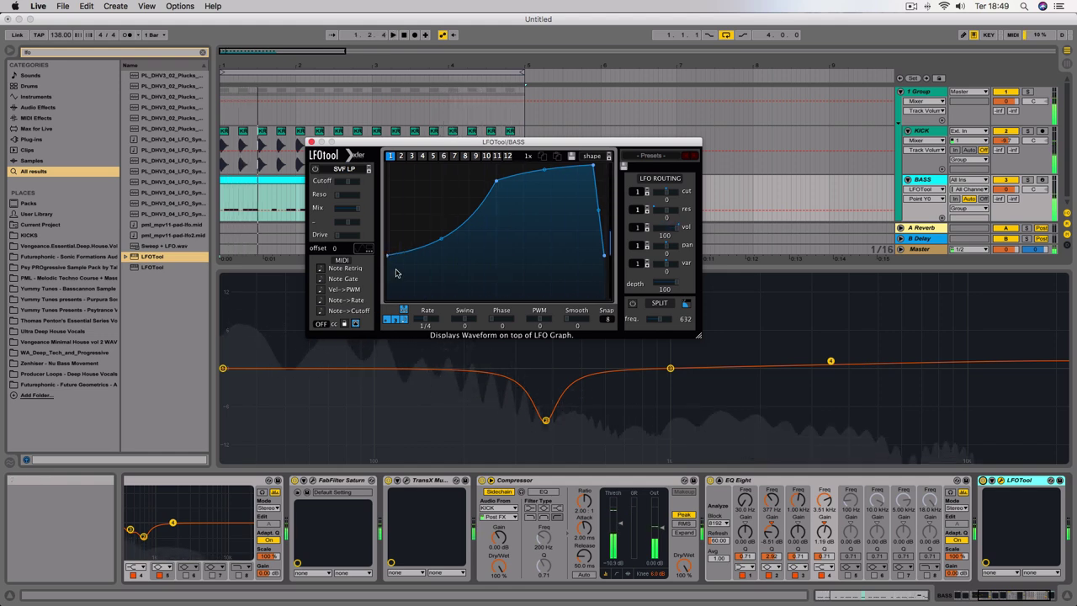
{"action": "key", "text": "space"}
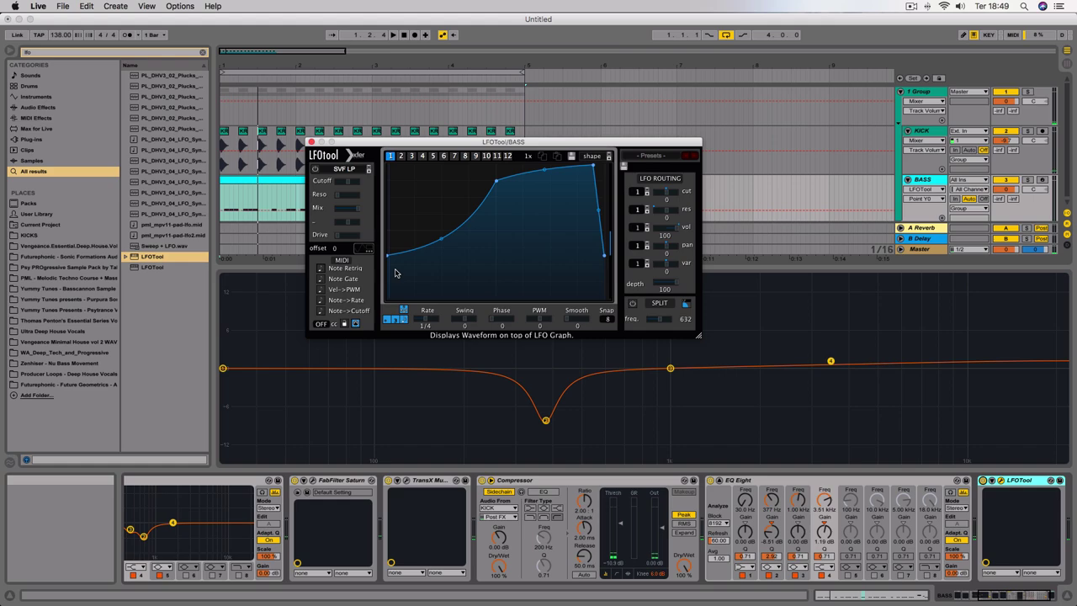